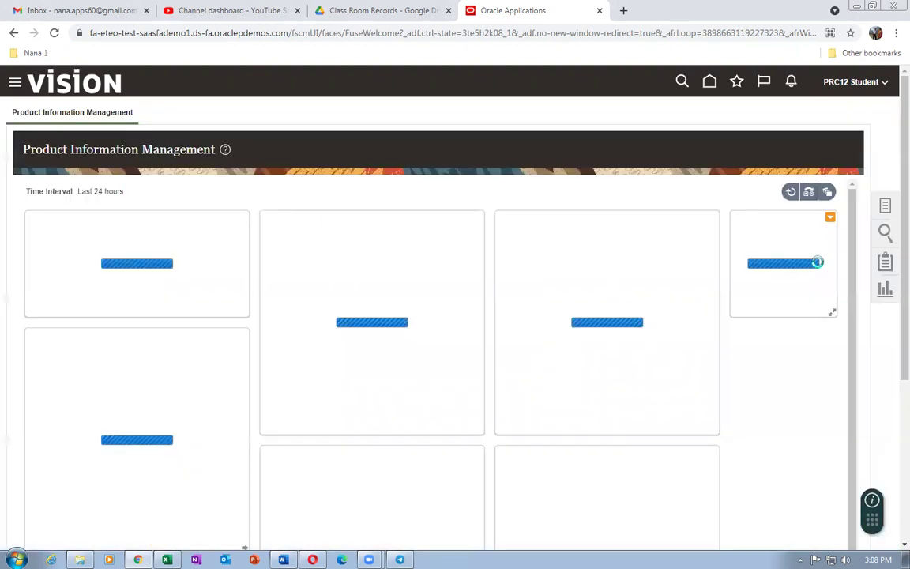
- Open Browse Items from the item management tasks and search for items whose name starts with j10
click(886, 209)
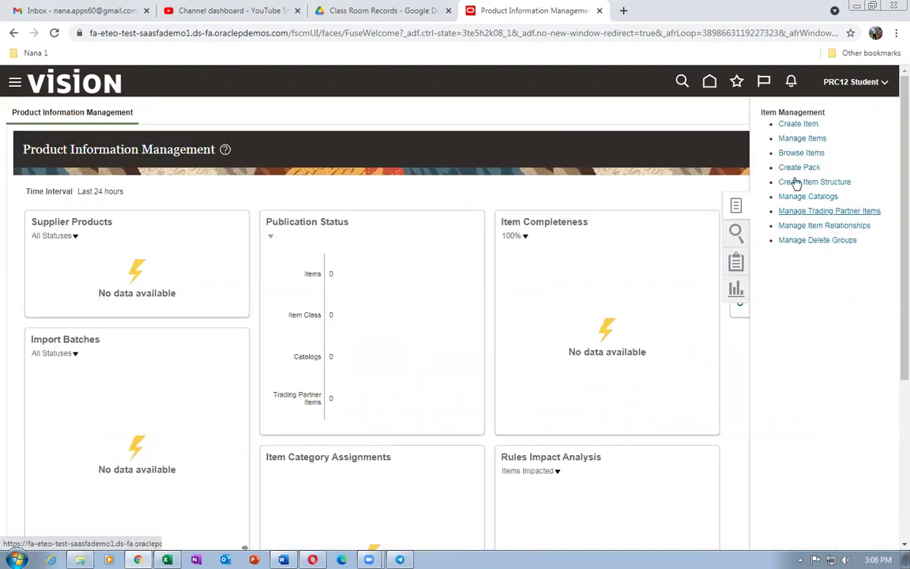
click(794, 152)
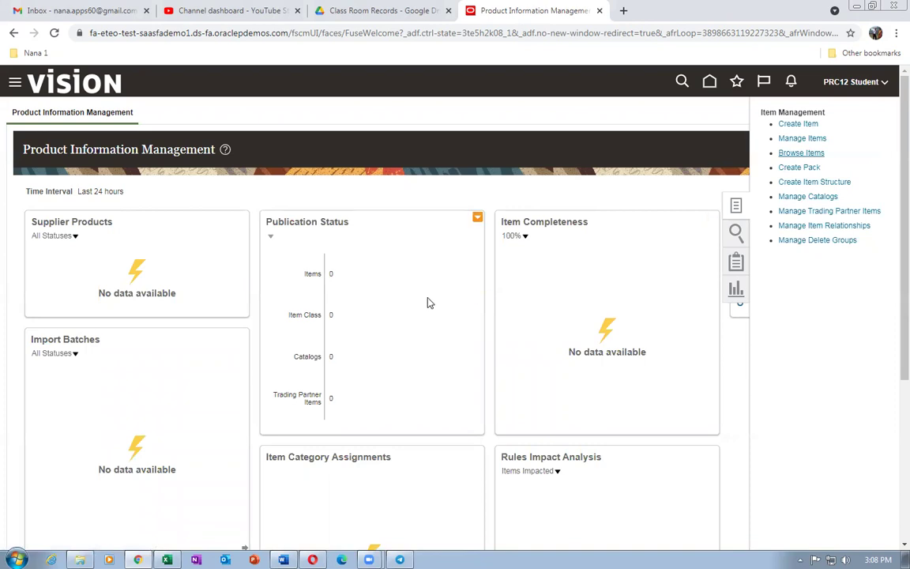
click(424, 345)
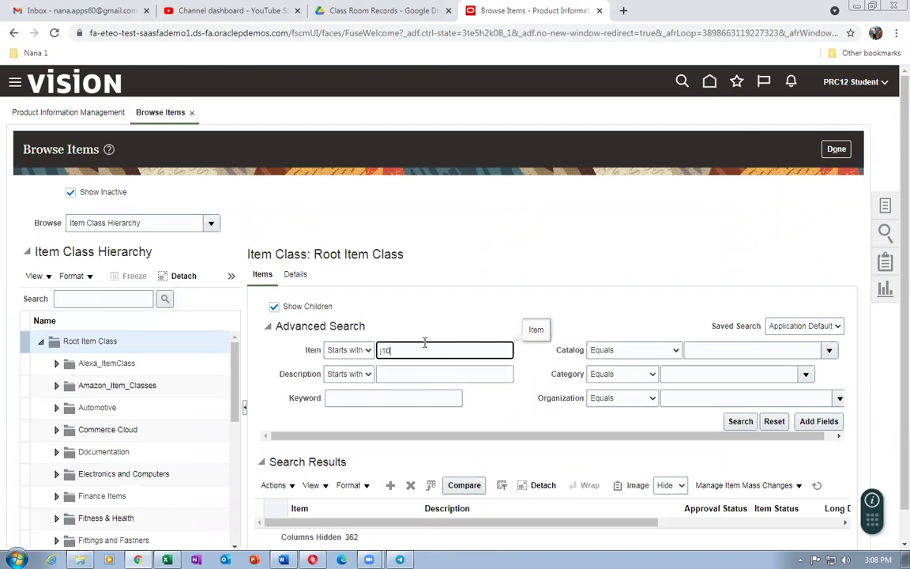
text(j10)
key(Return)
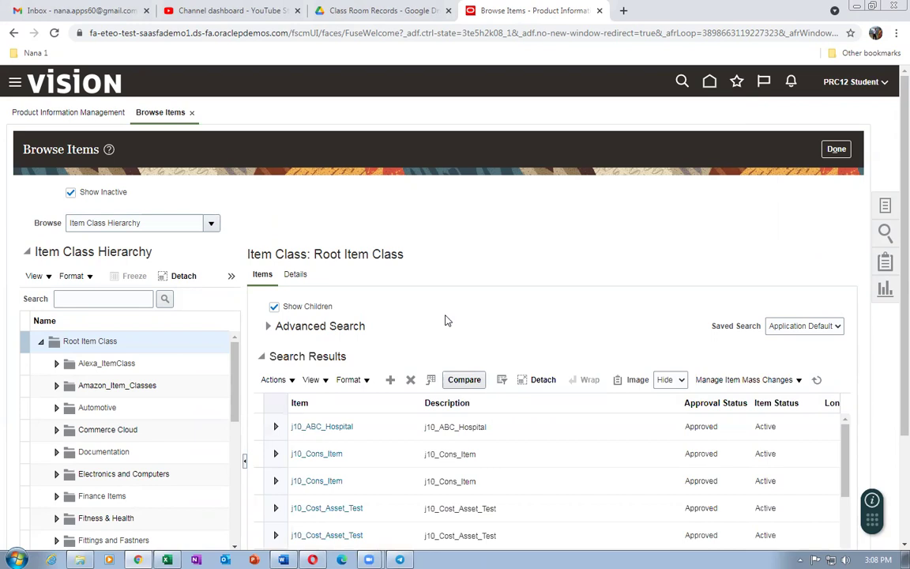
- Find the j10_Laptop item in the search results and open it
scroll(445, 319, down, 2)
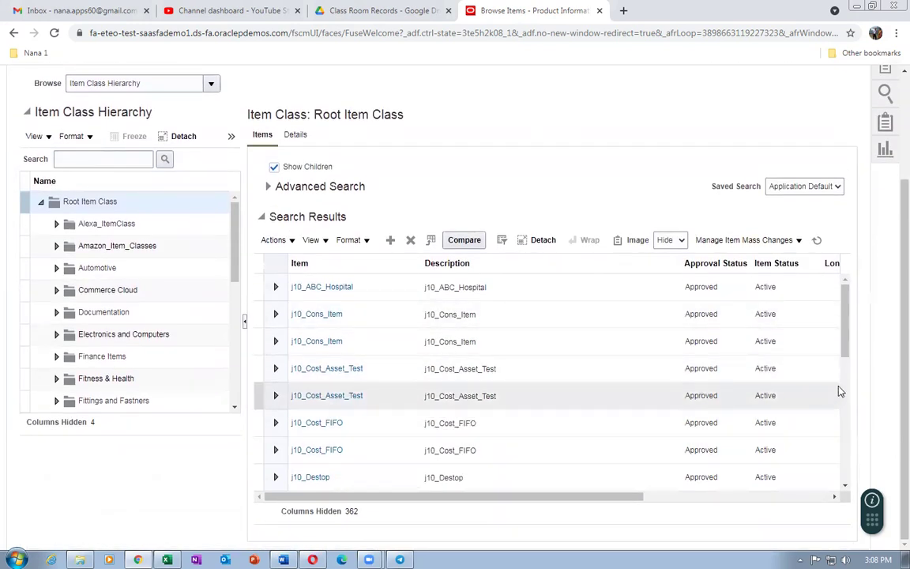
scroll(853, 434, down, 3)
scroll(854, 433, down, 3)
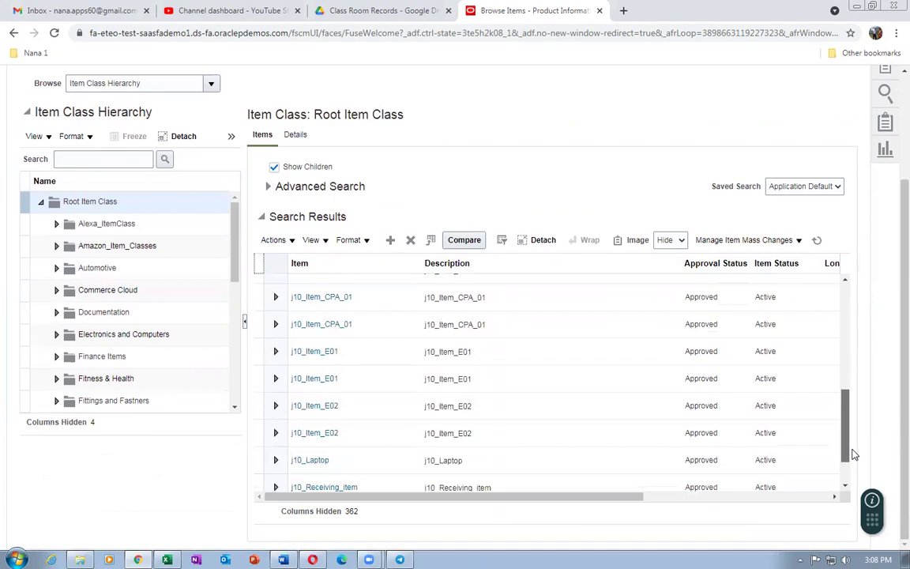
scroll(853, 462, down, 1)
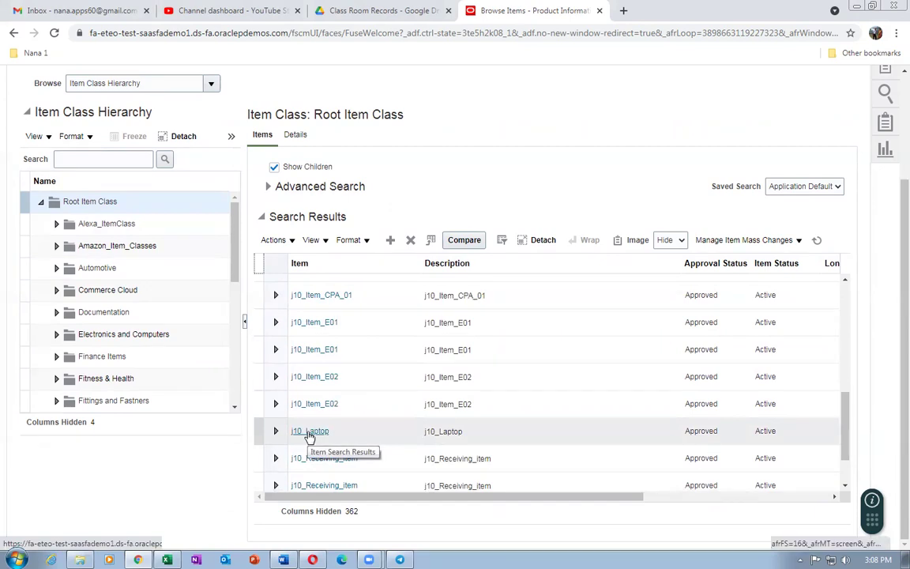
scroll(849, 433, down, 2)
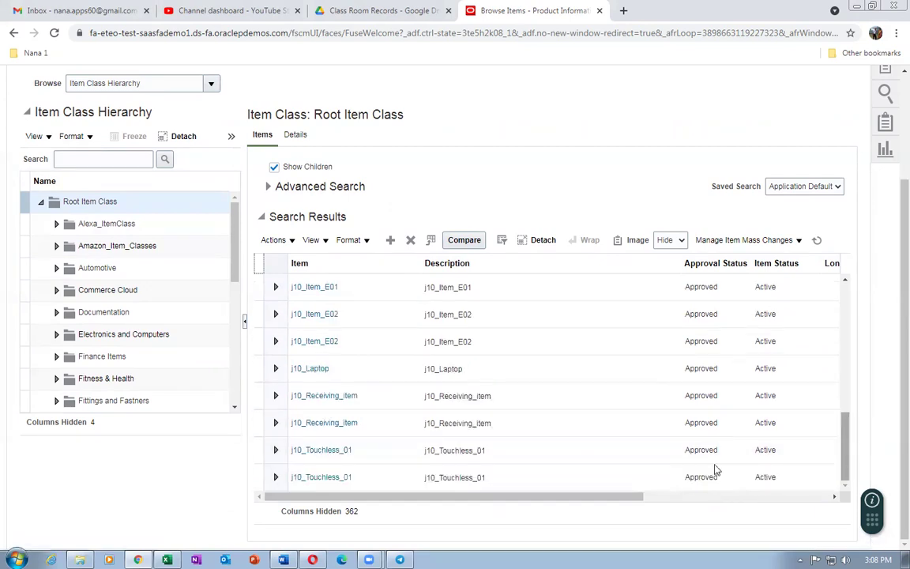
click(304, 368)
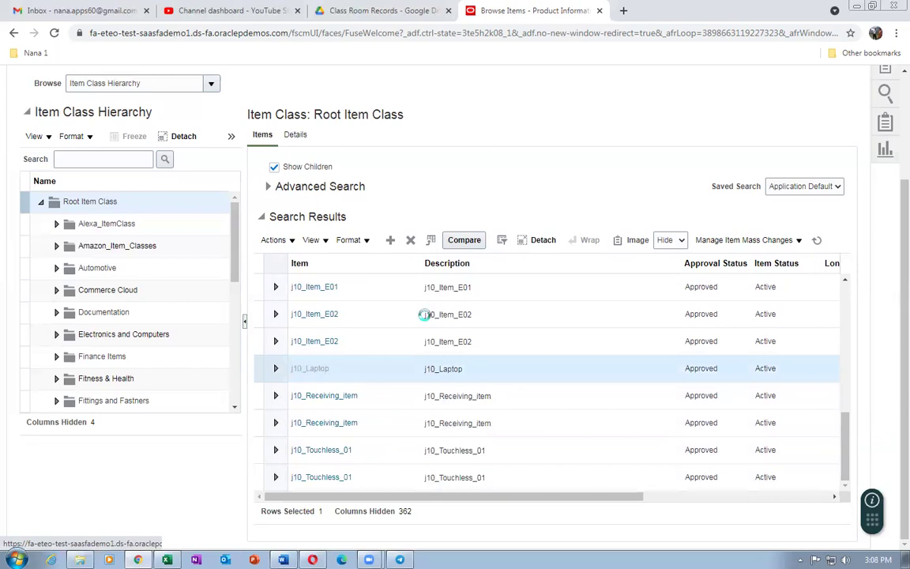
click(458, 241)
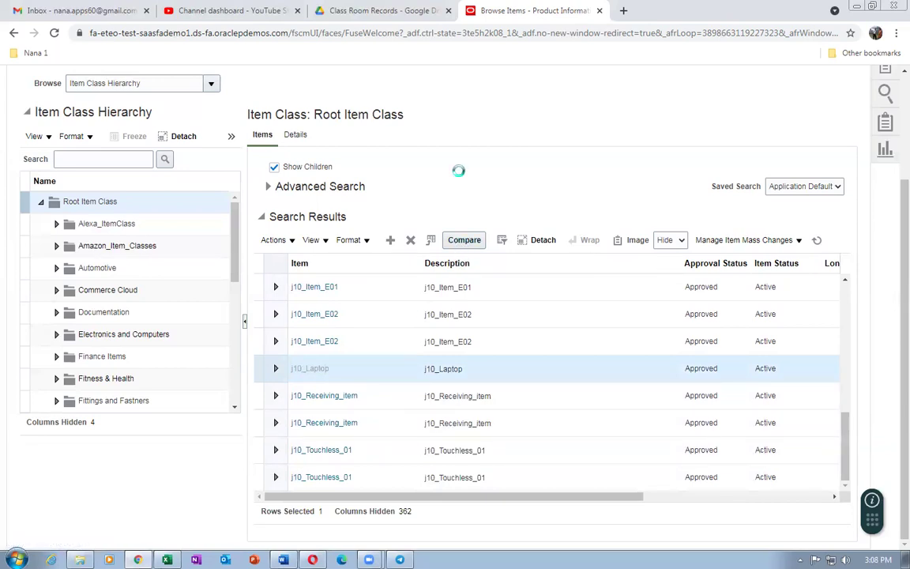
drag(439, 506, 598, 524)
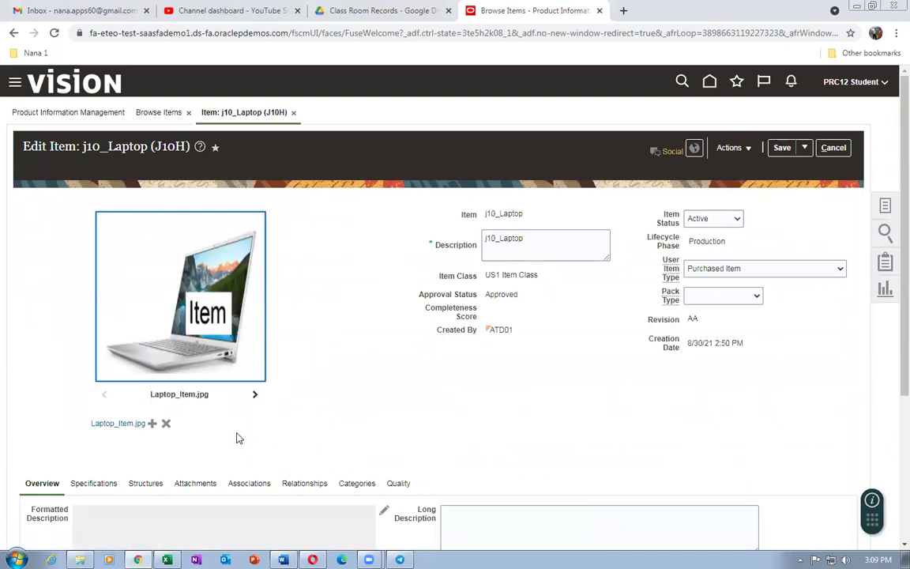
- Review the overview of j10_Laptop and display its organization associations
drag(891, 359, 891, 497)
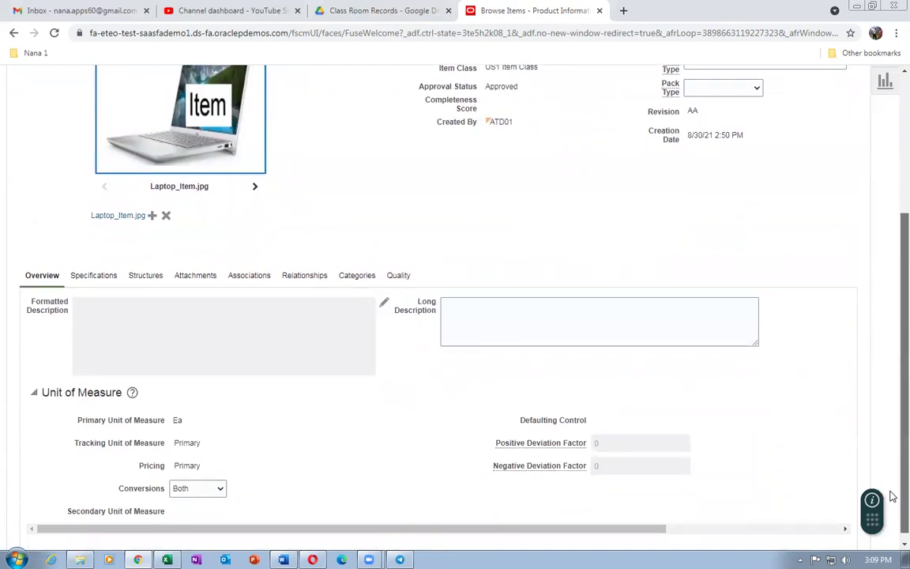
scroll(877, 497, up, 3)
scroll(871, 459, down, 1)
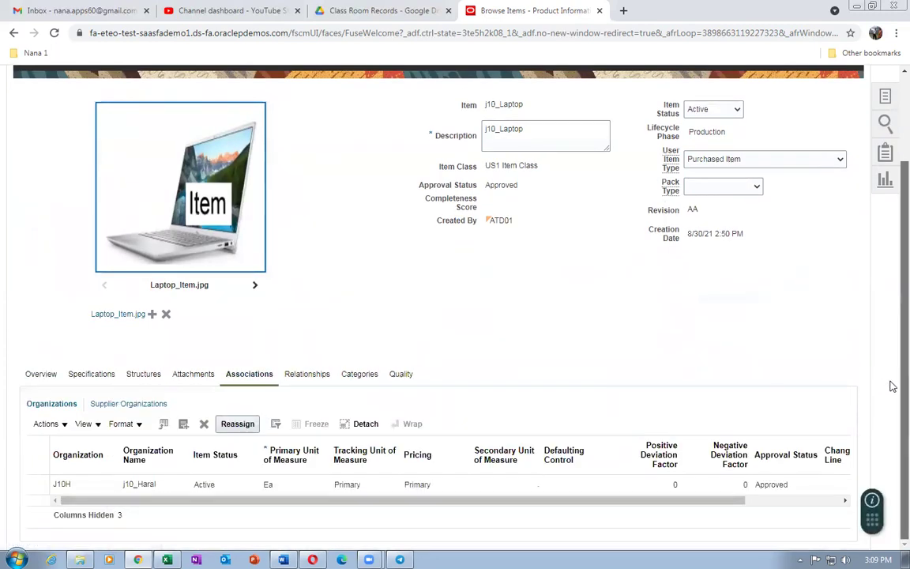
scroll(890, 386, up, 3)
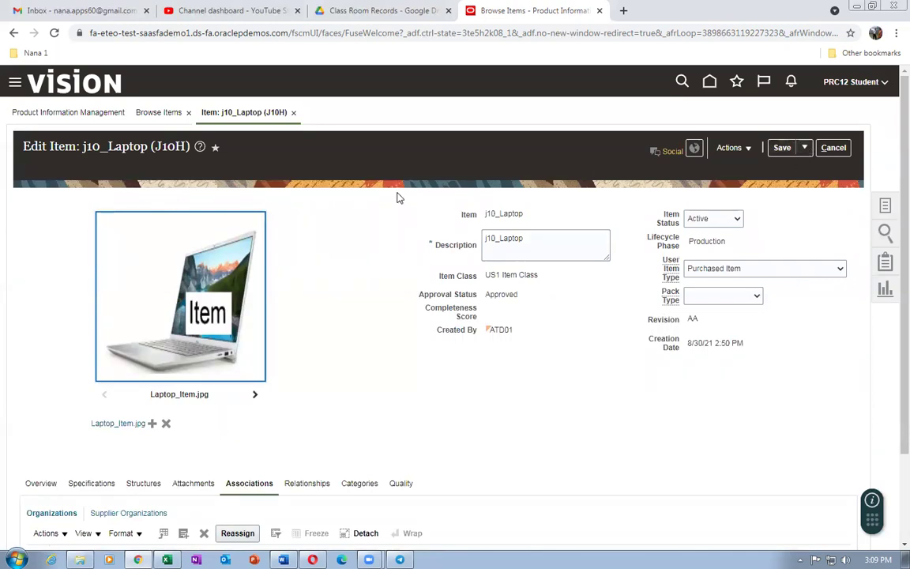
scroll(380, 374, down, 3)
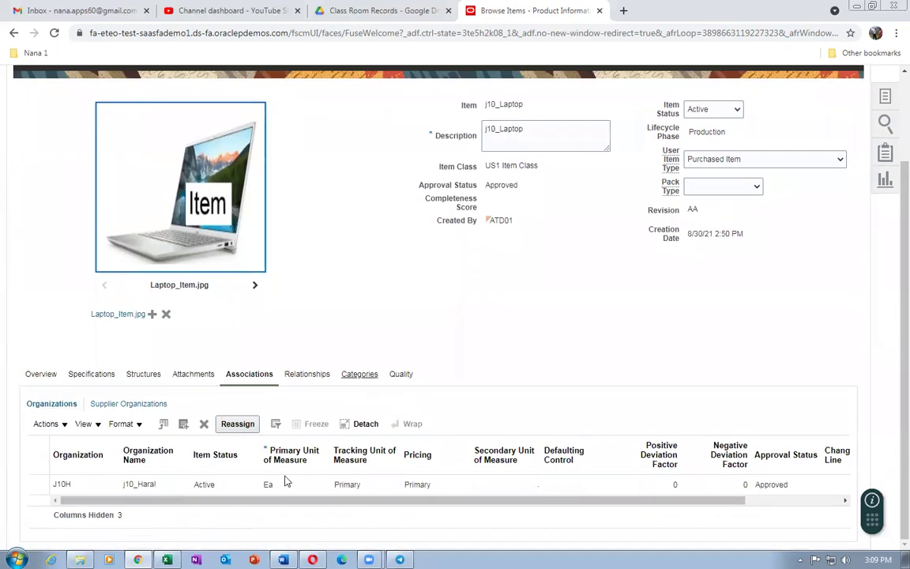
click(47, 424)
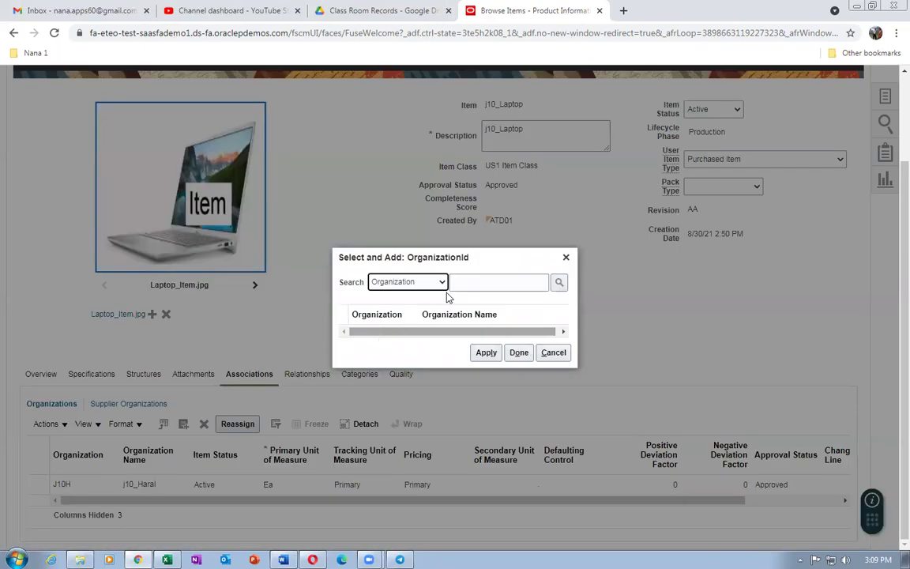
click(464, 282)
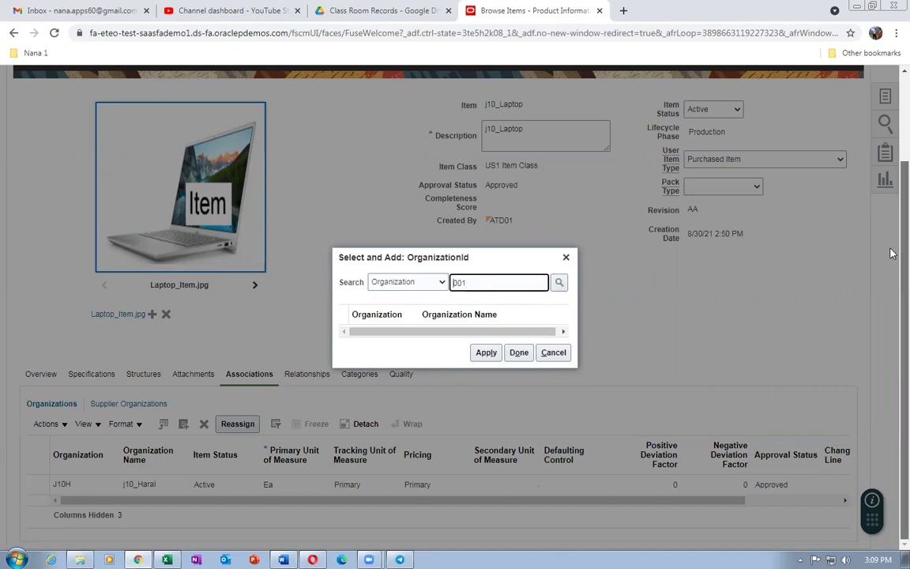
scroll(892, 174, up, 2)
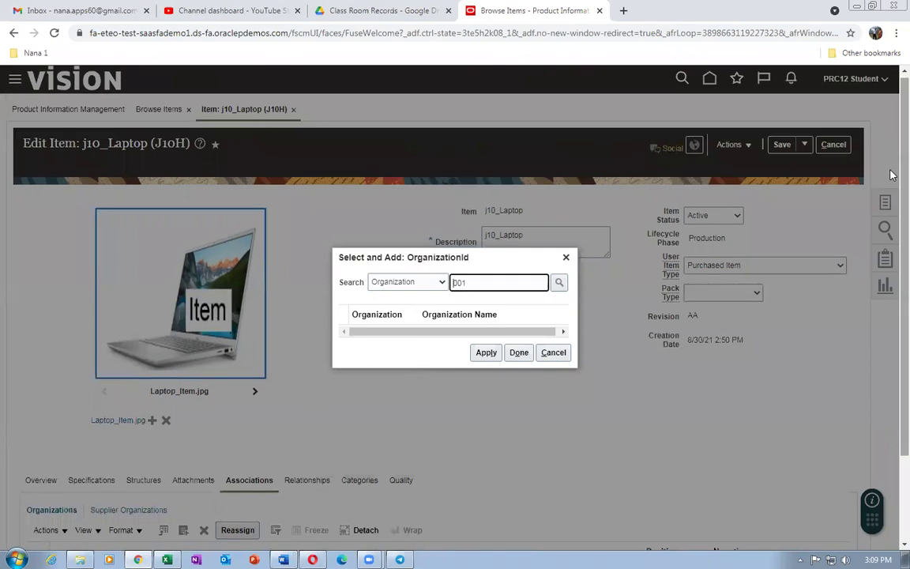
click(475, 284)
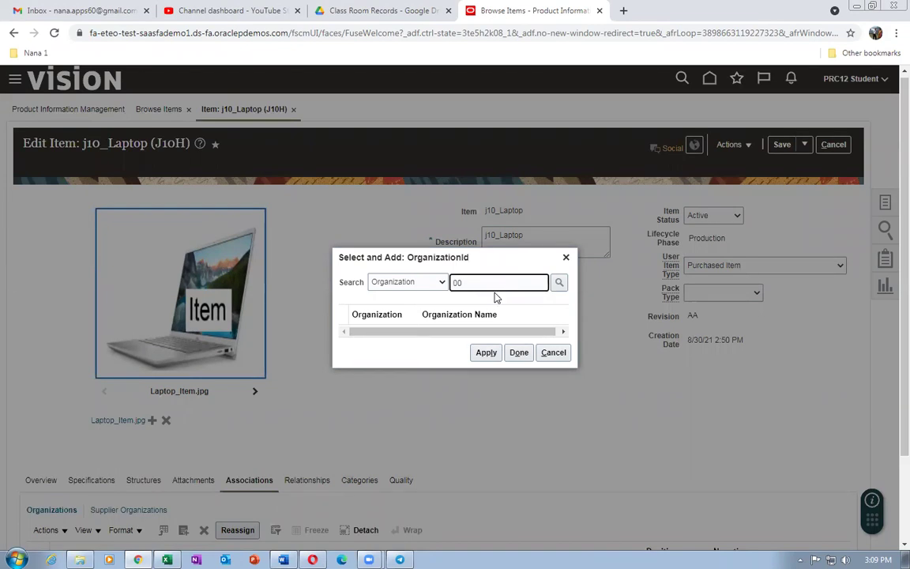
click(553, 353)
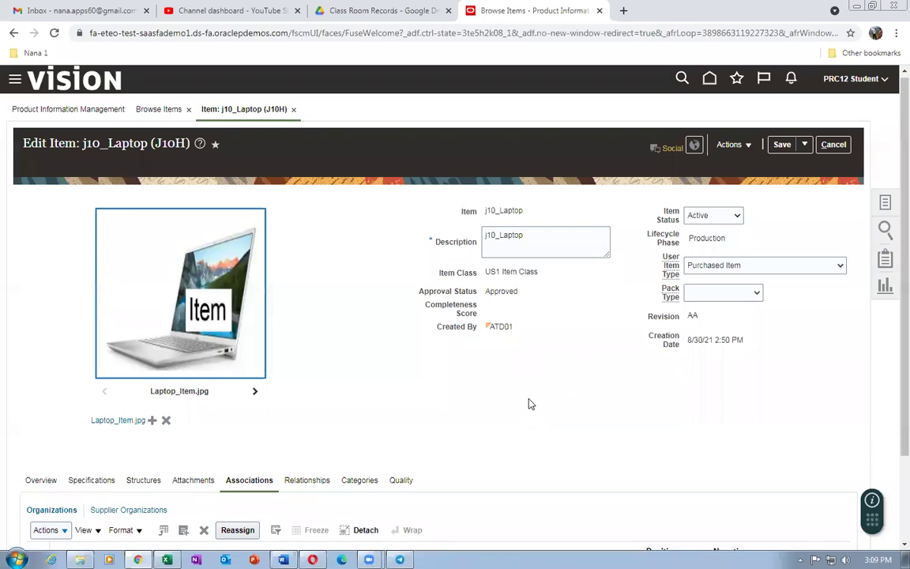
- Check the j10_Laptop organization associations again and close the item without saving
scroll(528, 405, down, 2)
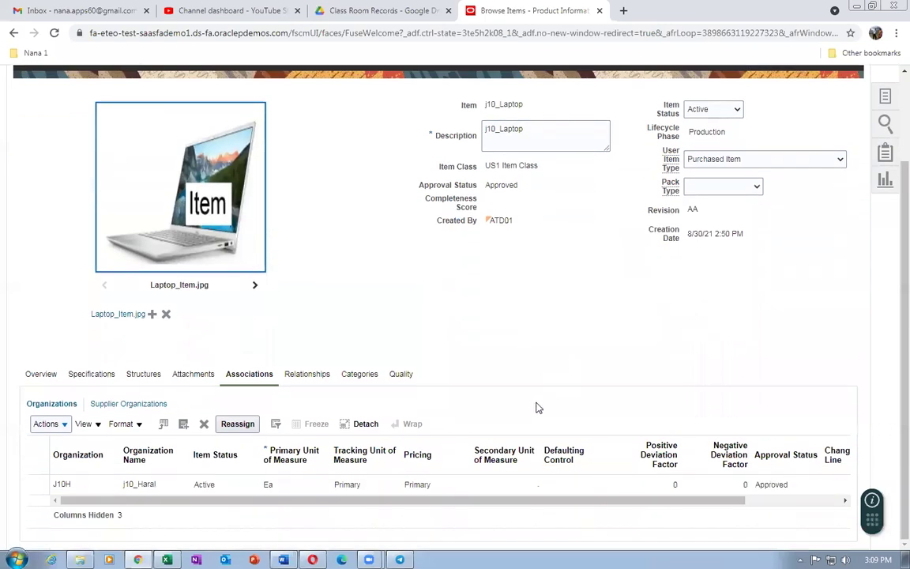
scroll(536, 408, up, 2)
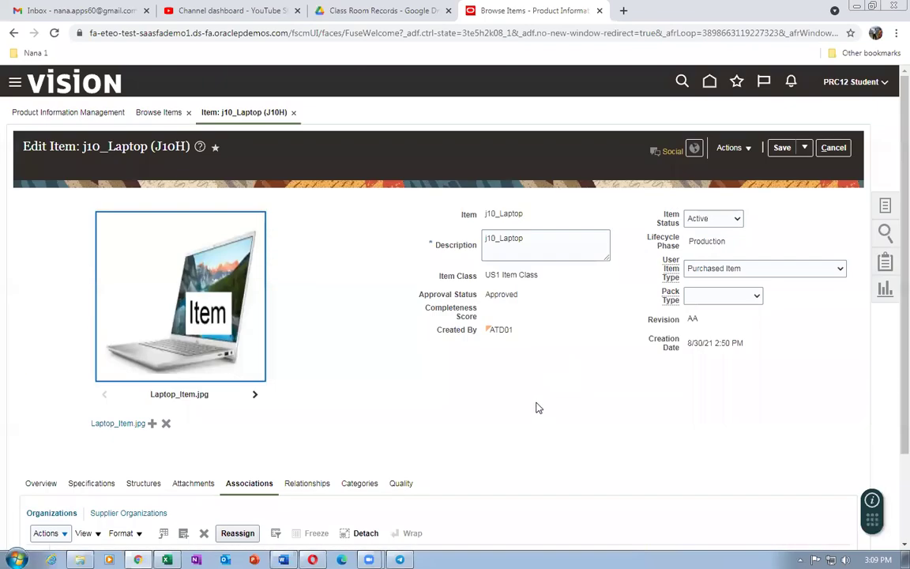
click(848, 152)
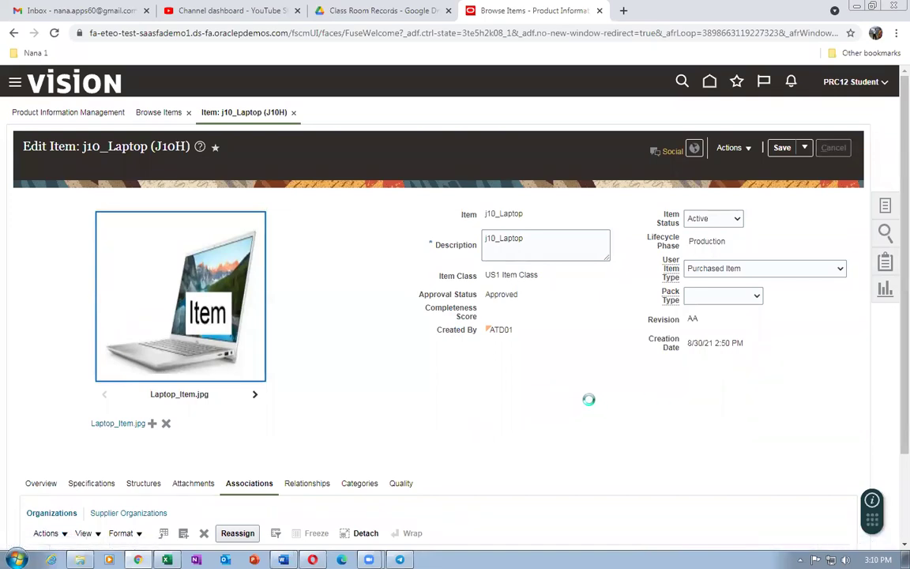
- Examine the item class and organization of the j10 items in the search results
scroll(590, 401, down, 3)
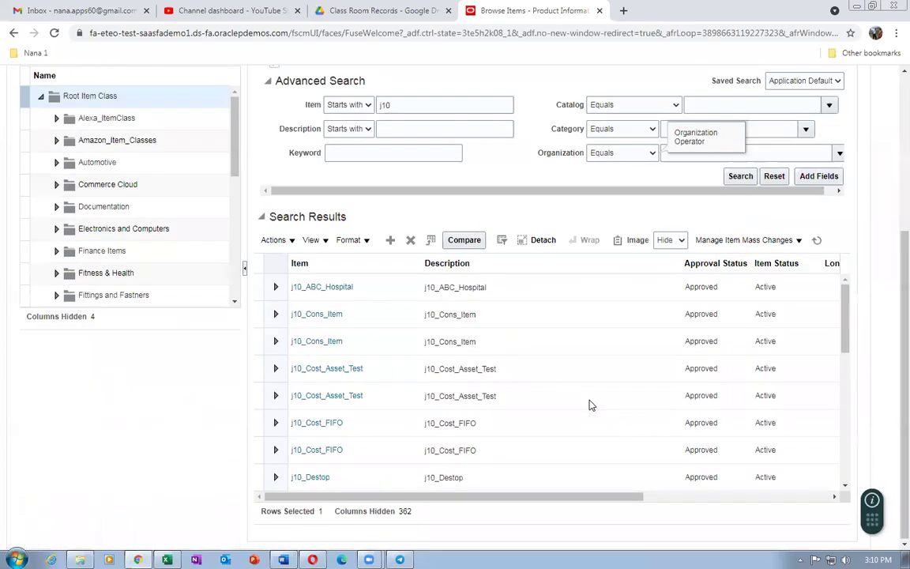
scroll(590, 405, down, 5)
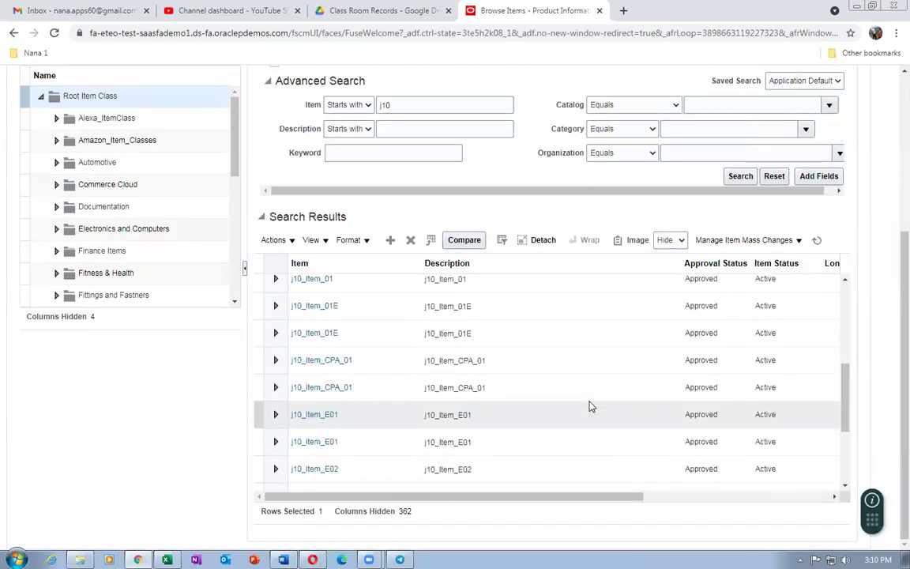
drag(845, 409, 864, 462)
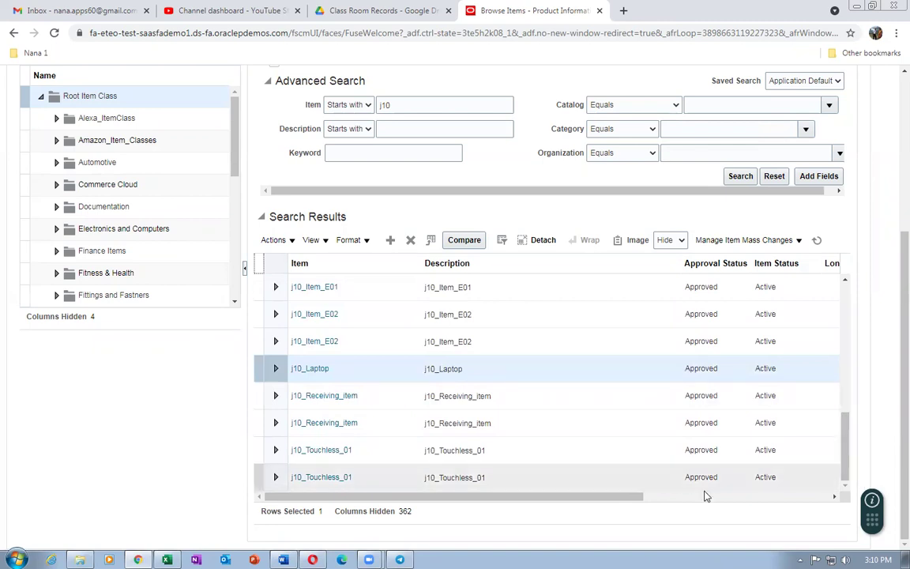
drag(557, 496, 765, 532)
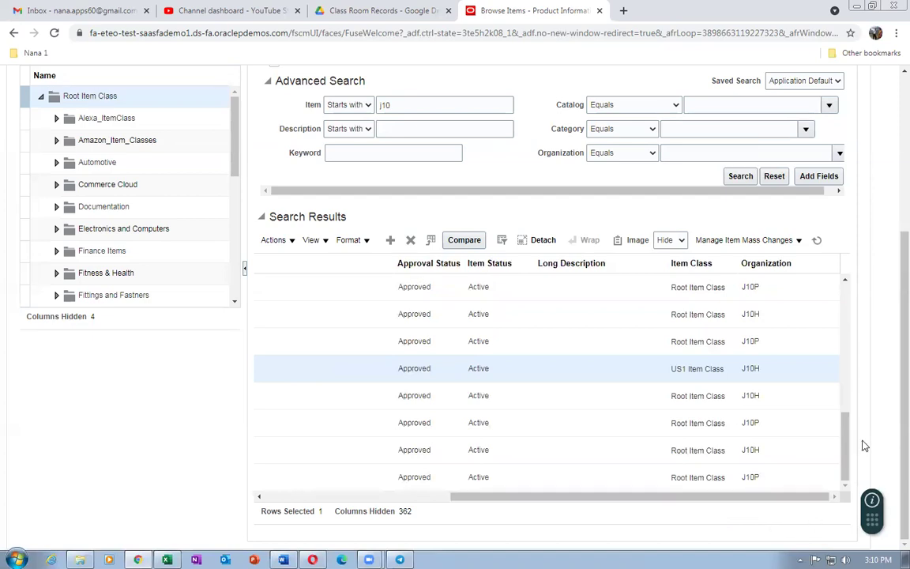
drag(847, 467, 871, 340)
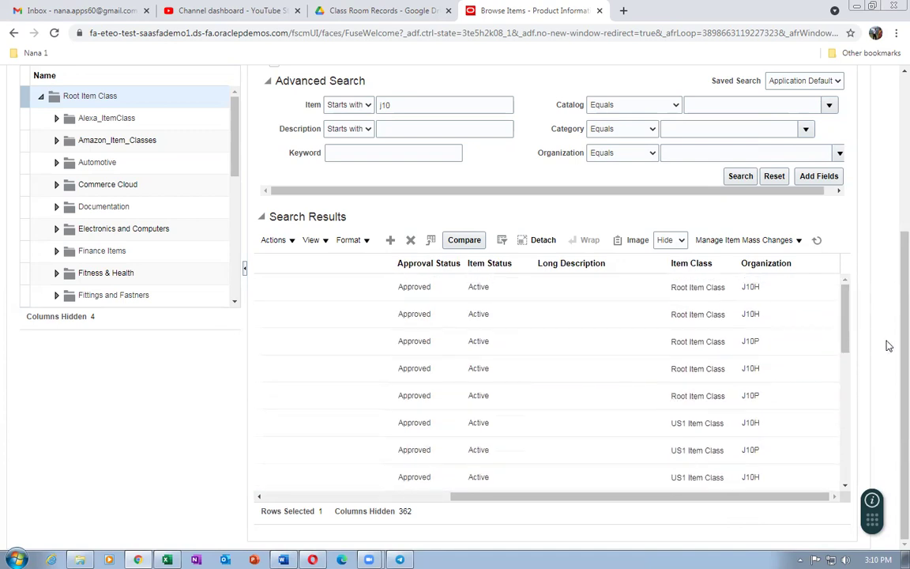
- Change the item search to names starting with j05 and run it
scroll(890, 356, up, 1)
click(399, 170)
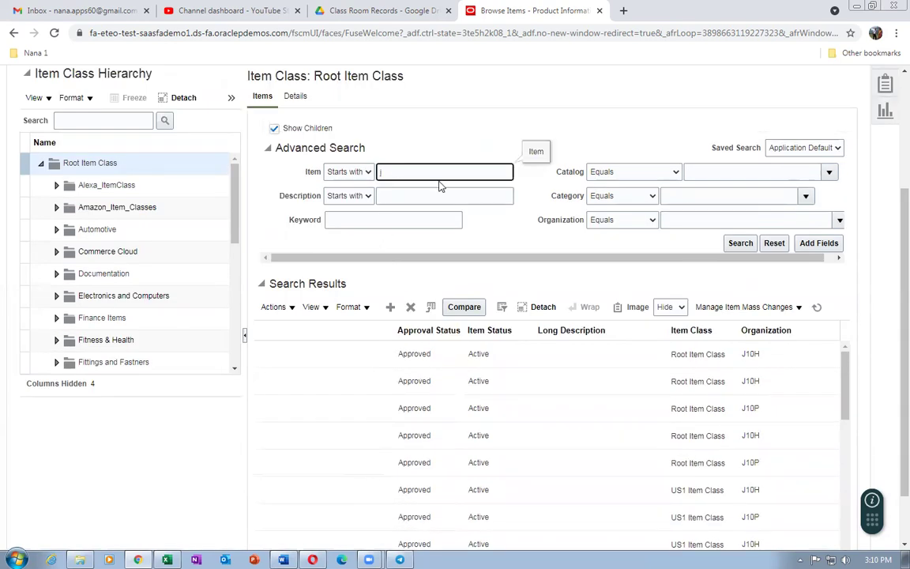
text(5)
key(Return)
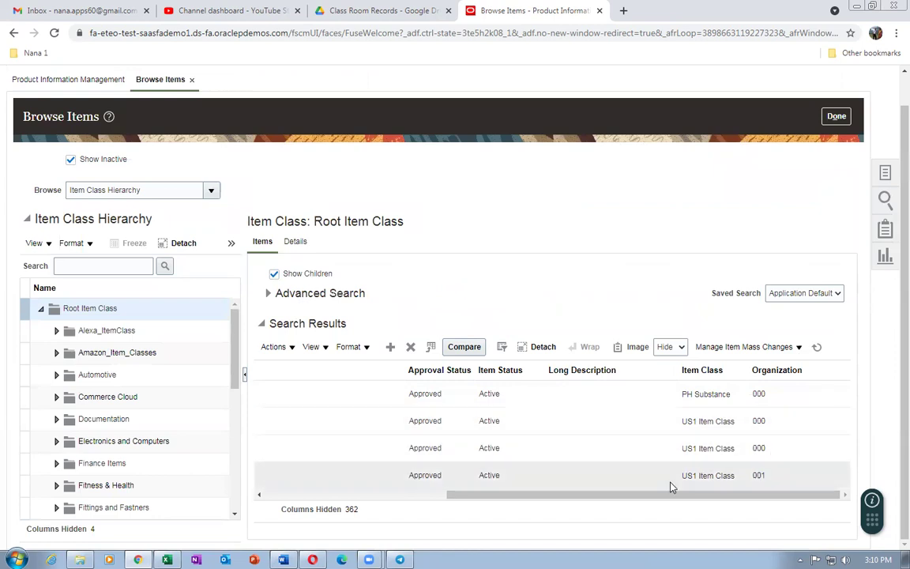
- Open the j05_laptop item of organization 001 and examine its organization associations
drag(587, 496, 356, 532)
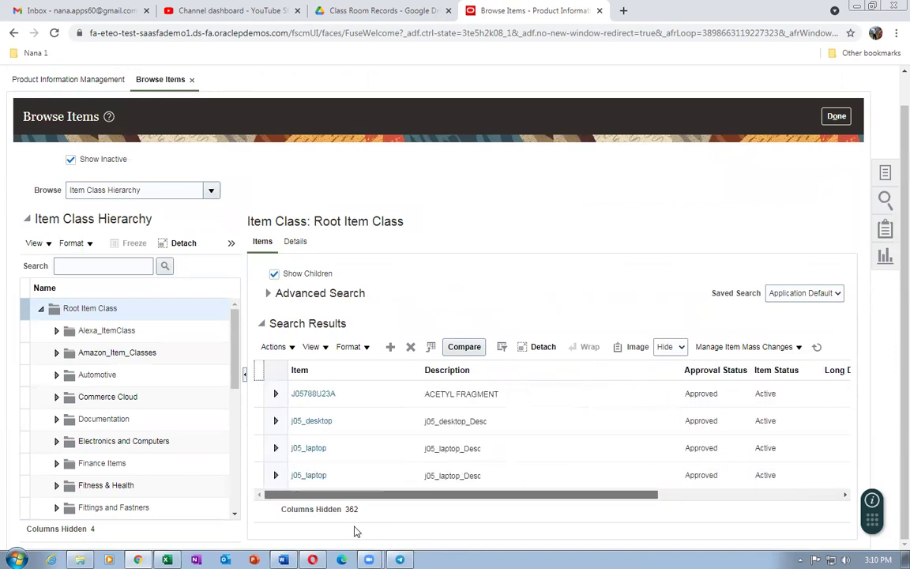
click(318, 475)
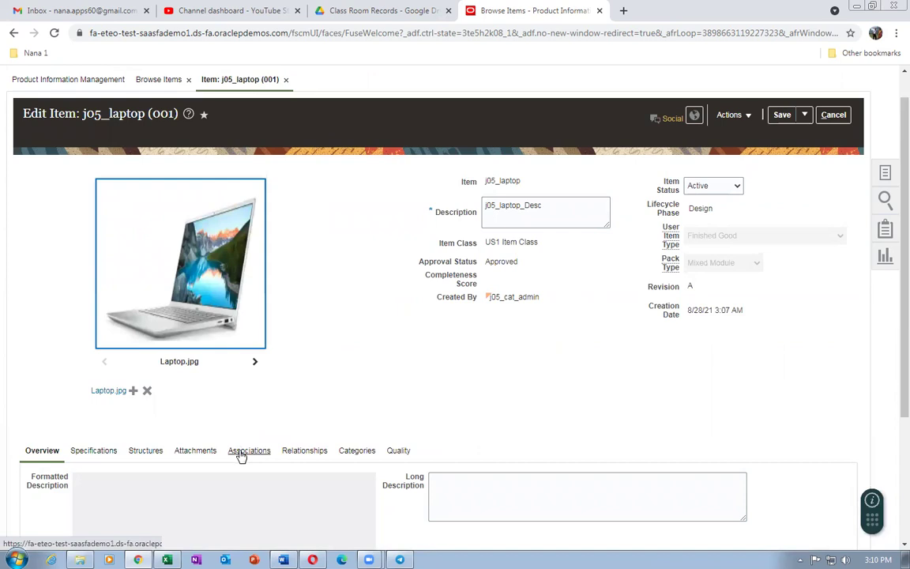
scroll(341, 391, down, 2)
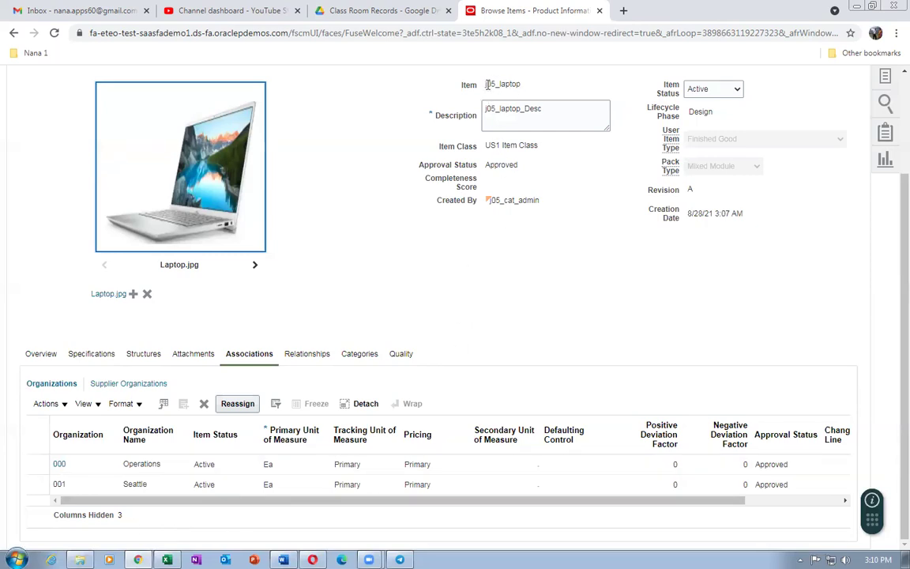
drag(487, 84, 526, 95)
- Close the j05_laptop item without saving, finish browsing items and return to the home page
scroll(827, 171, up, 2)
click(826, 150)
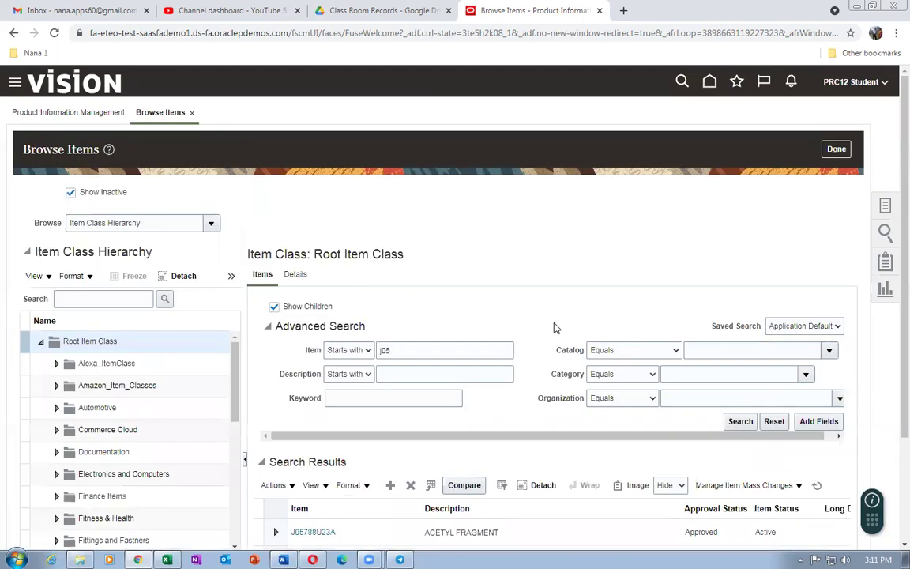
click(838, 150)
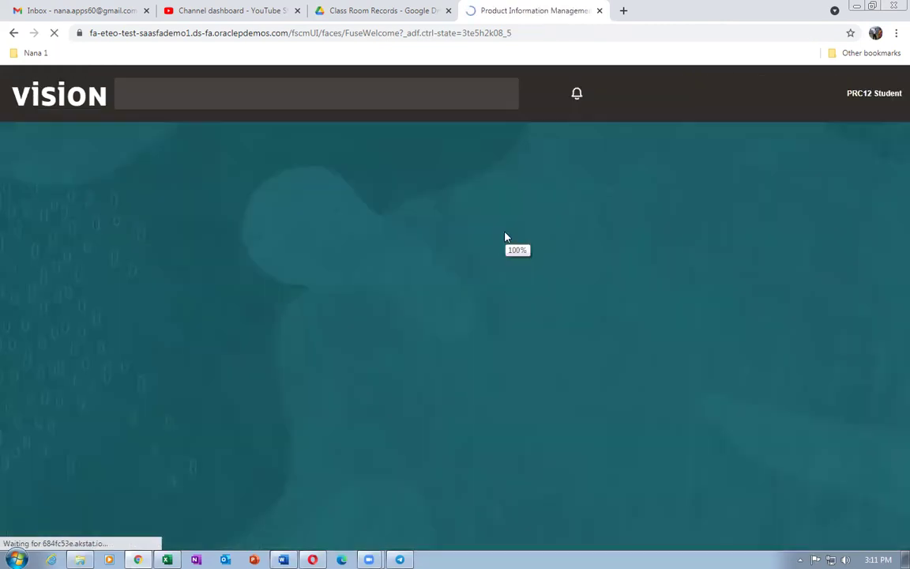
- Open Inventory Management under Supply Chain Execution and start the Manage Item Quantities task
click(769, 213)
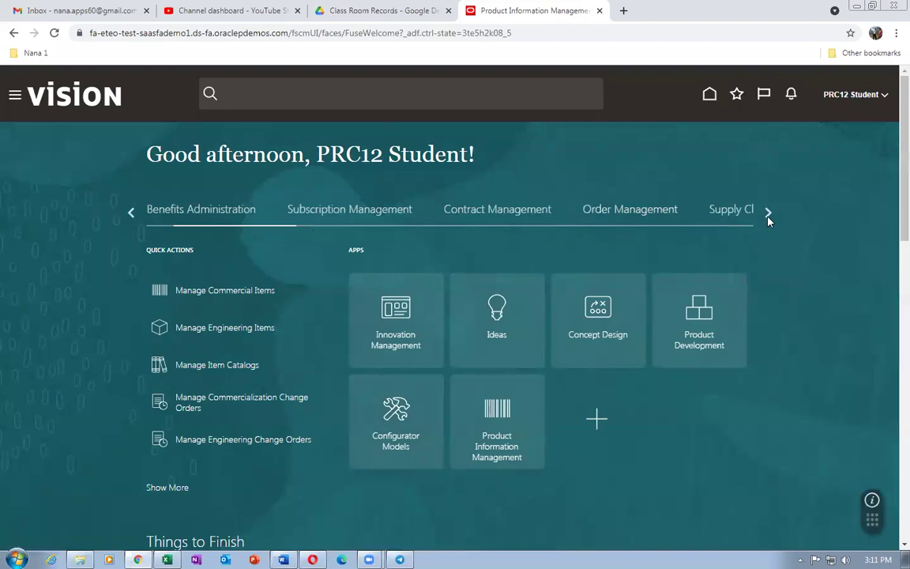
click(768, 213)
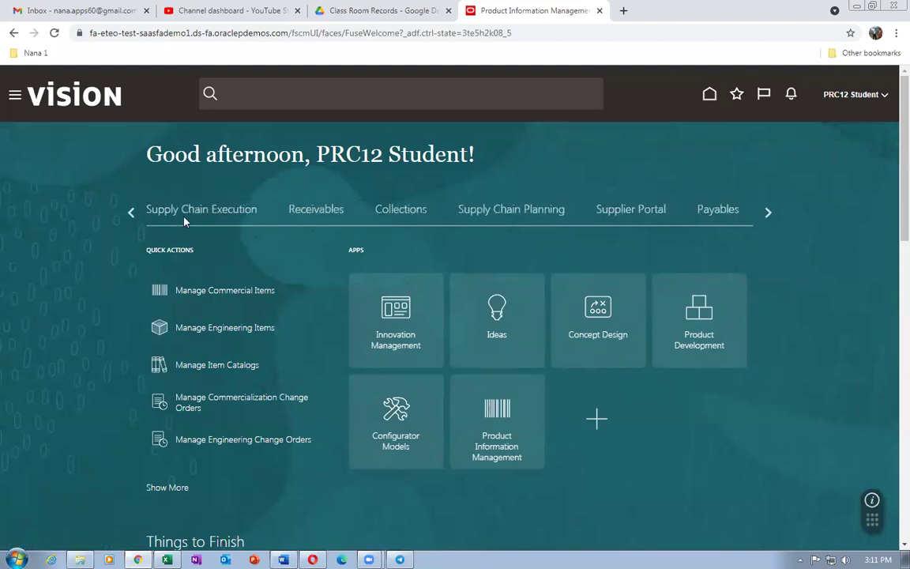
click(187, 214)
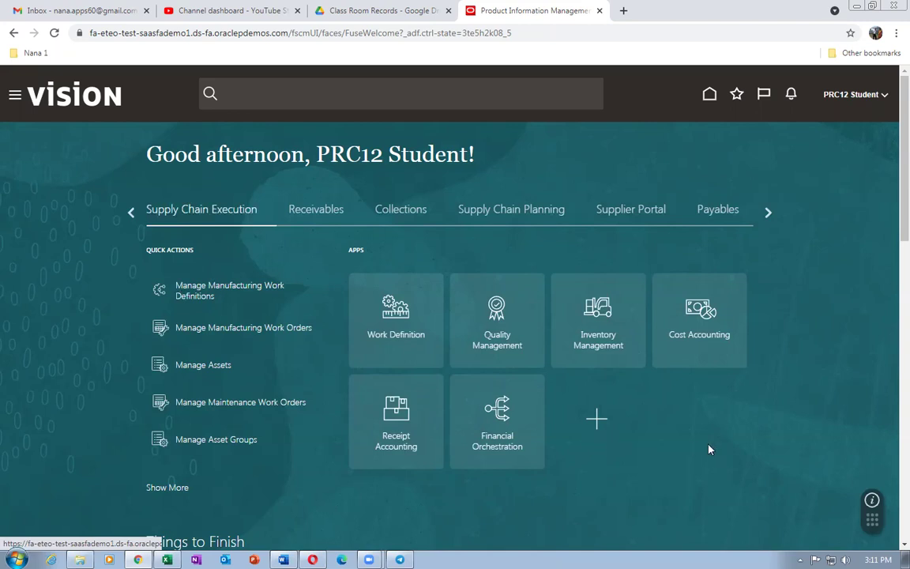
click(592, 333)
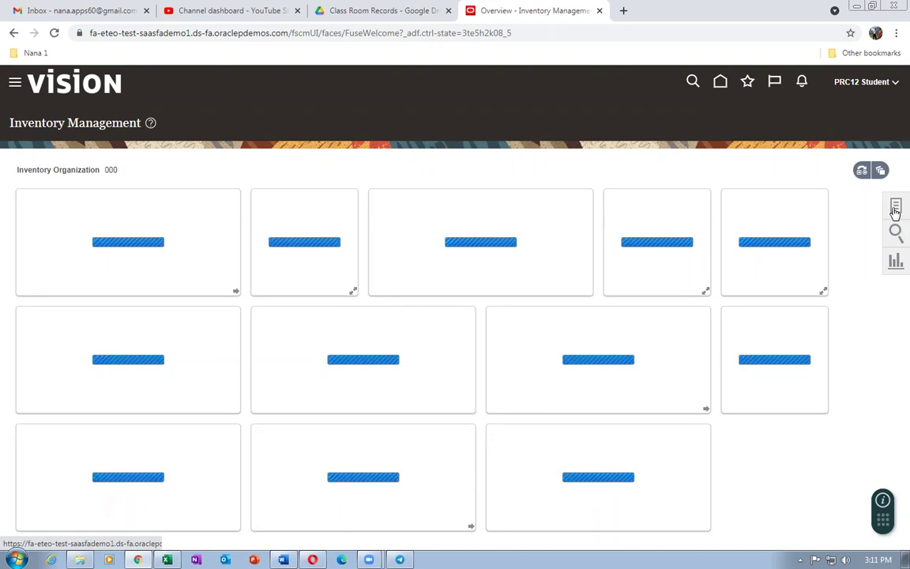
click(897, 208)
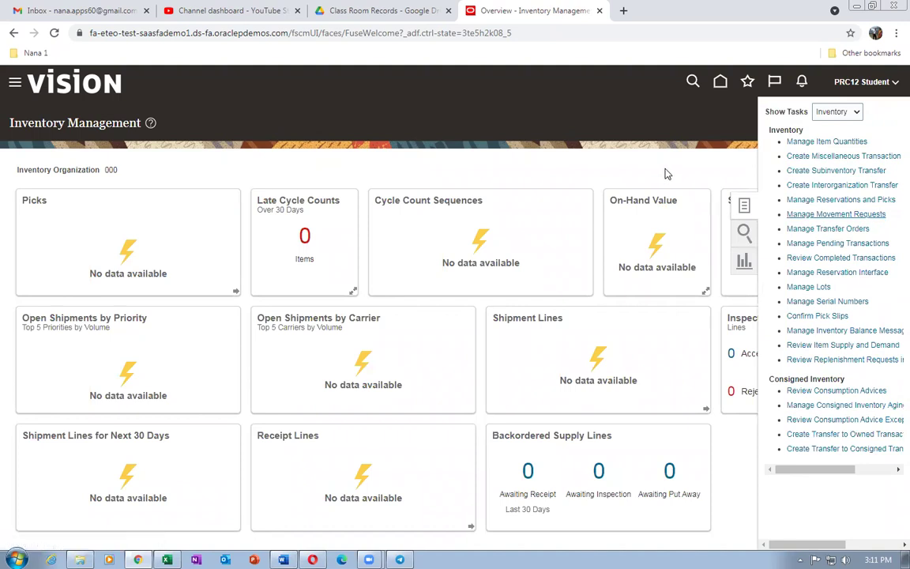
click(800, 140)
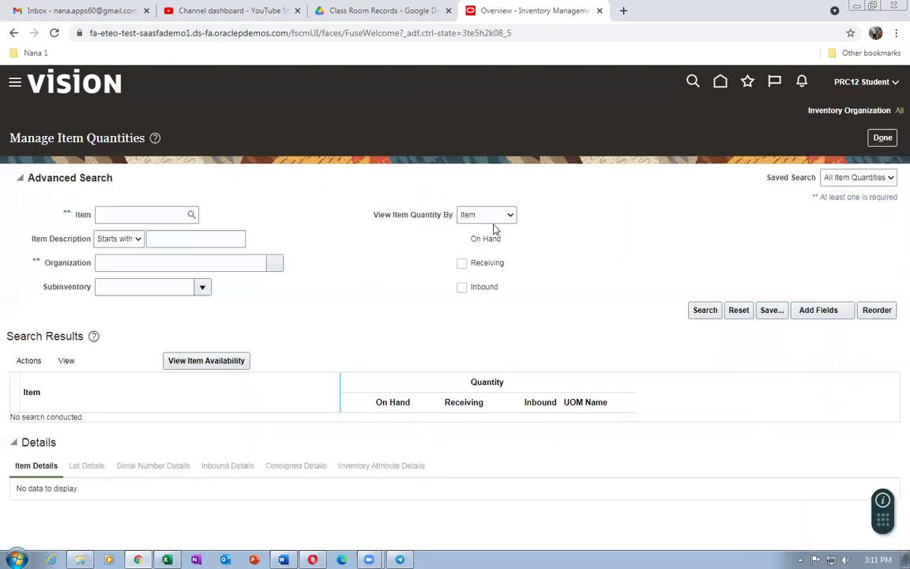
- Try to search item quantities for j10_laptop without specifying an organization
click(102, 217)
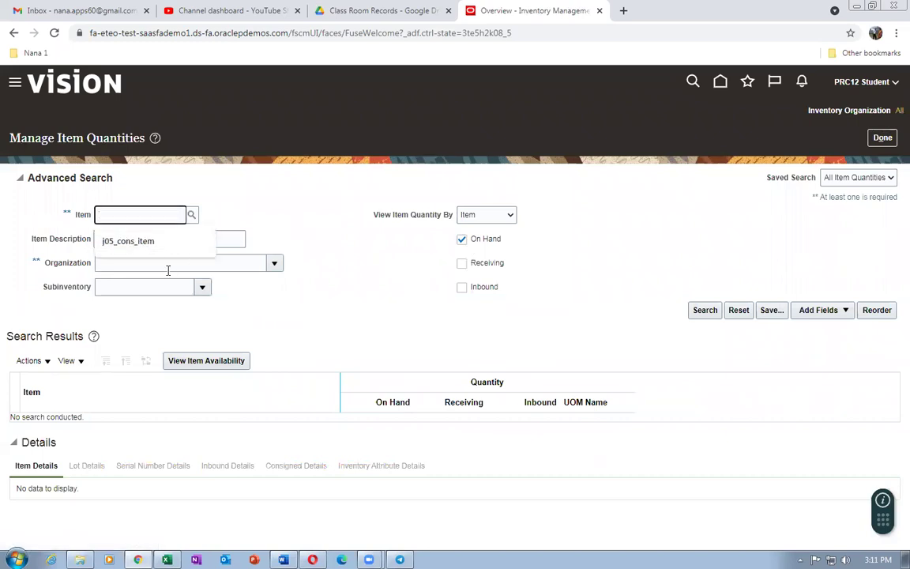
key(ctrl+v)
drag(175, 215, 3, 195)
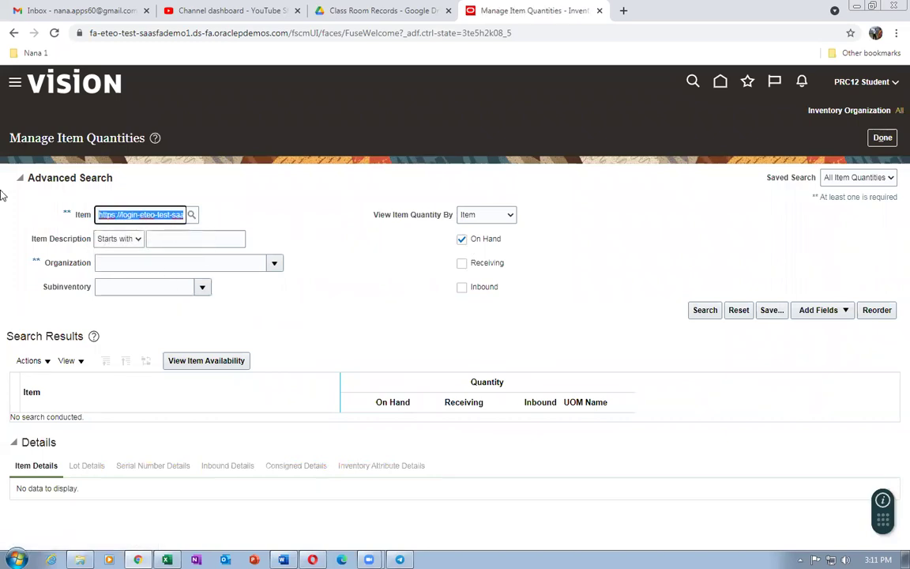
key(BackSpace)
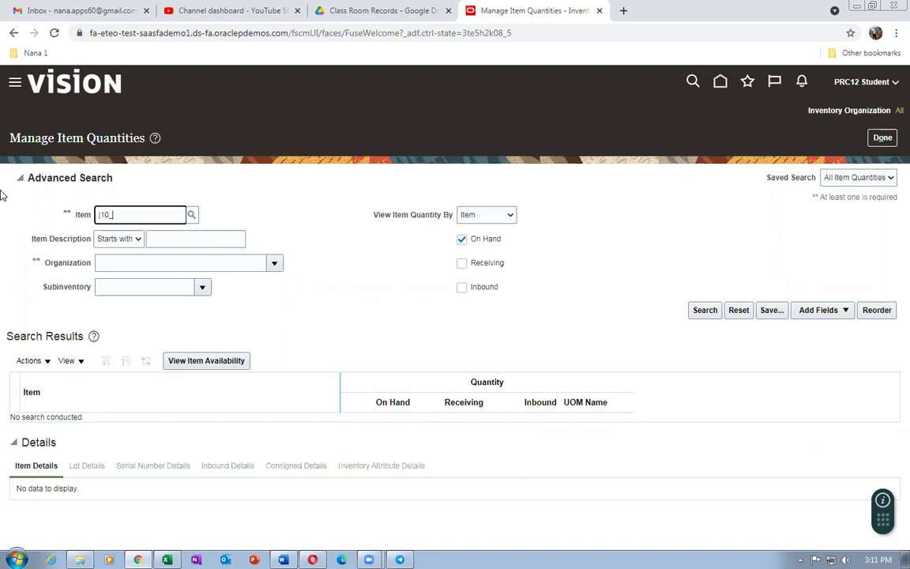
text(j10_laptop)
click(9, 190)
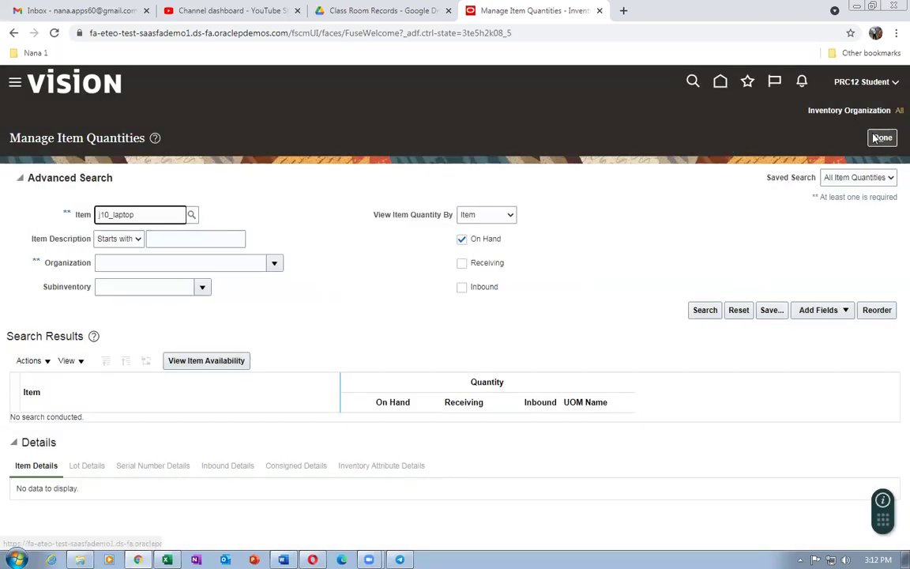
click(705, 311)
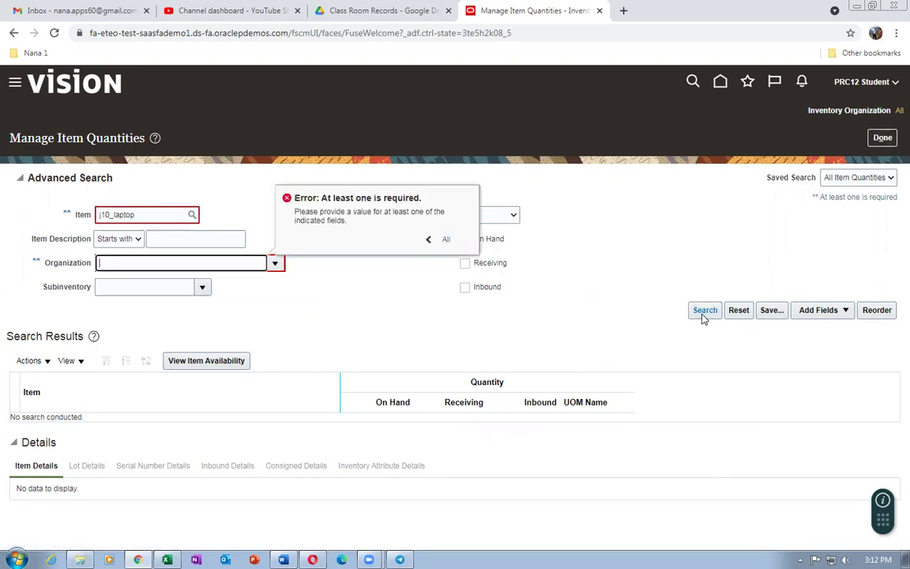
- Try to limit the item quantity search to organization 001, and dismiss the organization lookup
click(184, 269)
text(001)
key(Tab)
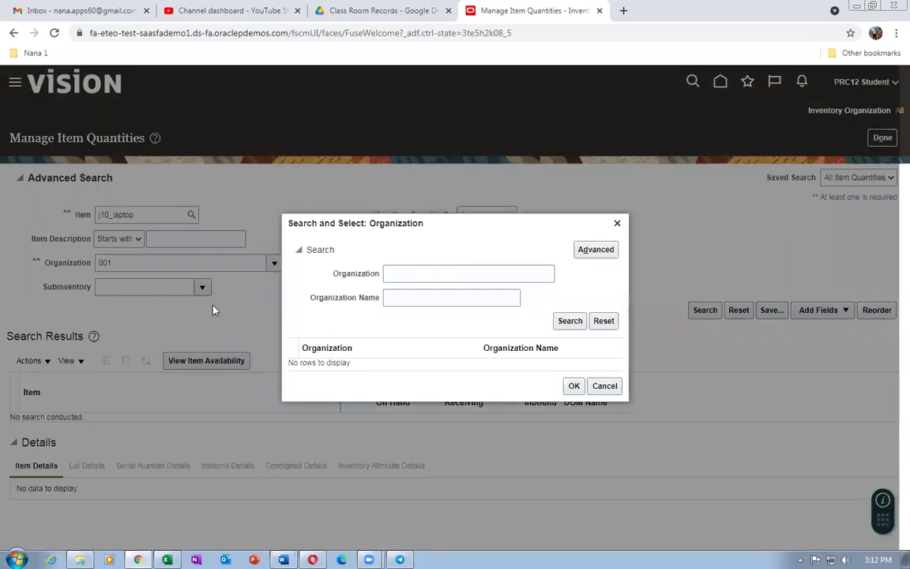
click(605, 386)
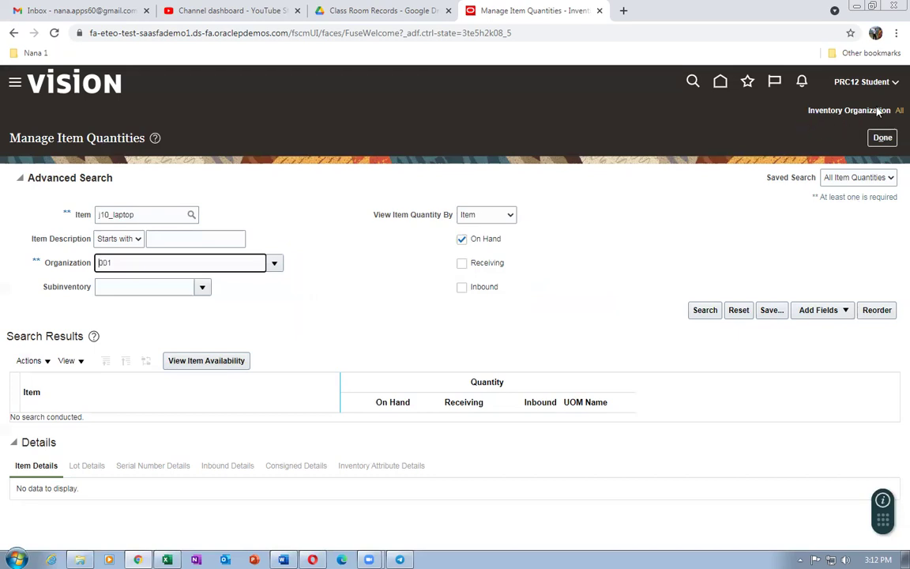
- Leave the item quantities page and sign out of the current account, confirming the sign-out
click(879, 138)
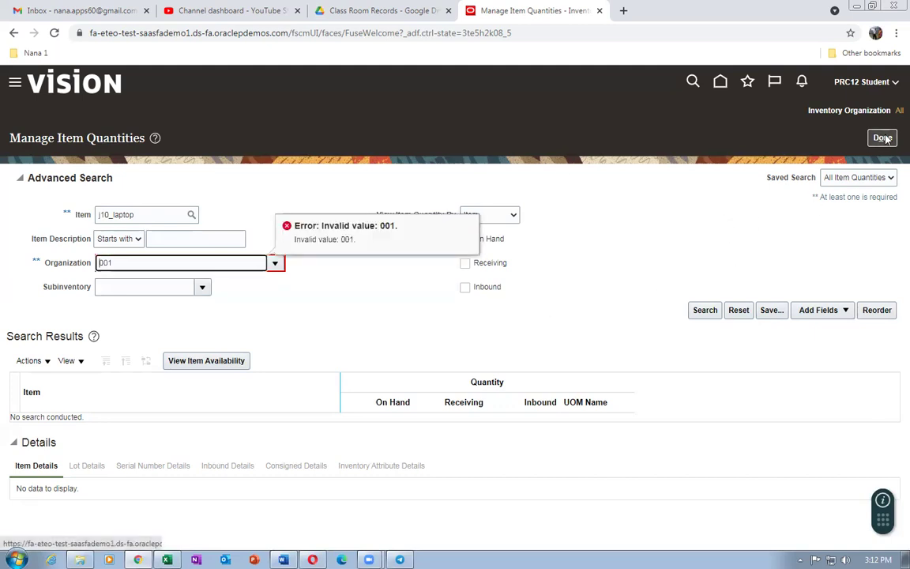
click(879, 91)
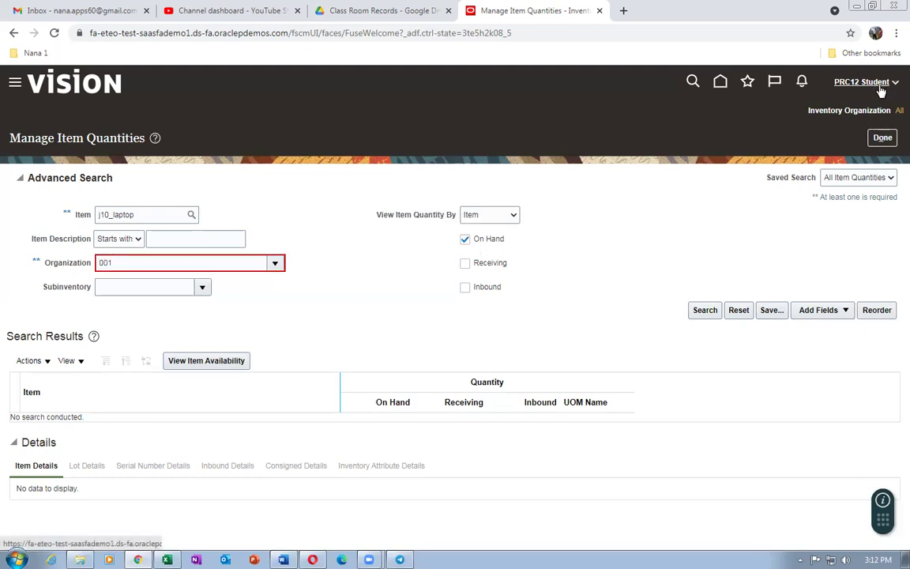
click(867, 105)
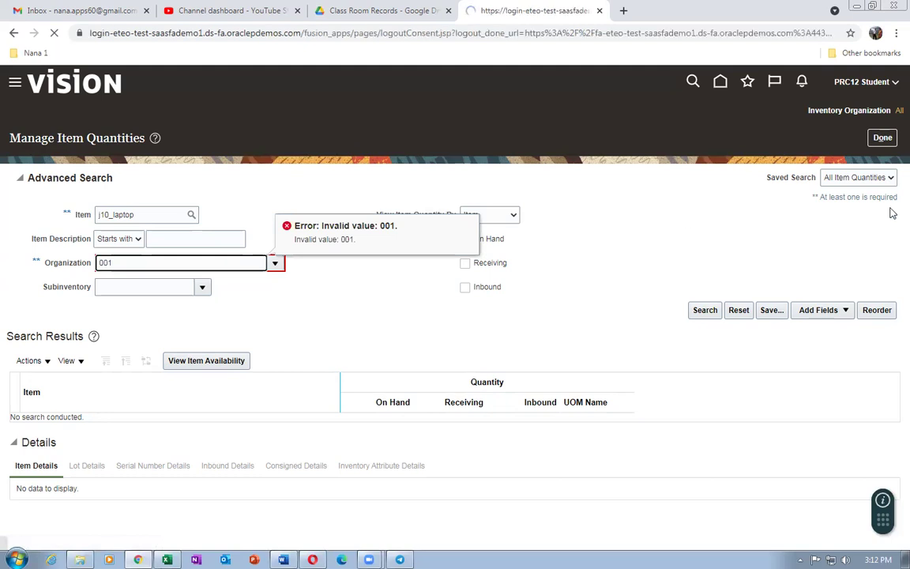
click(447, 327)
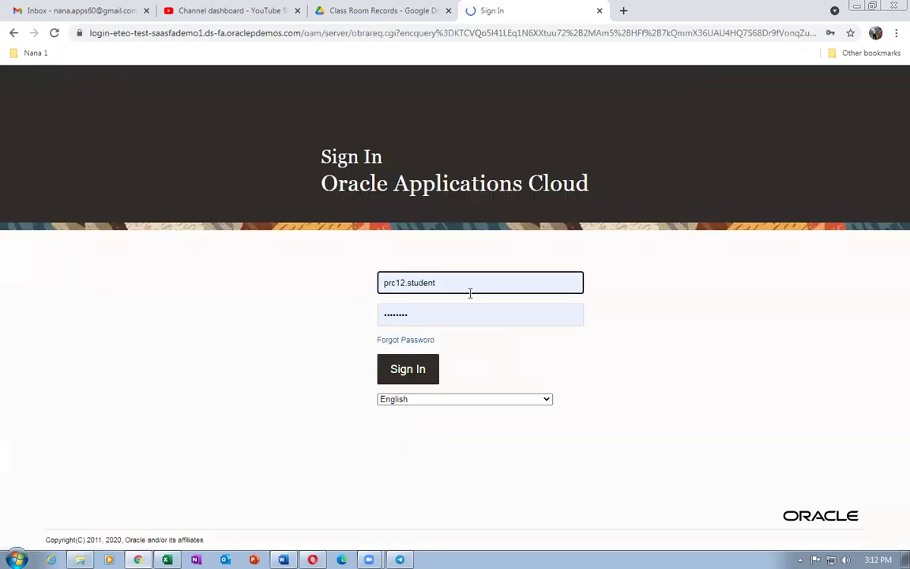
- Sign in as scm14.student with the prefilled password and save the login in the browser
double_click(469, 289)
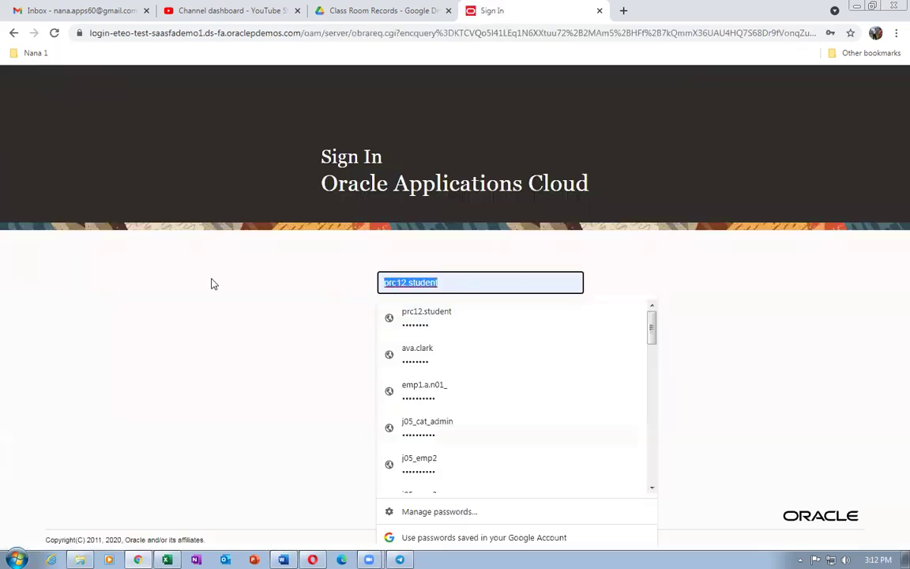
text(scm1)
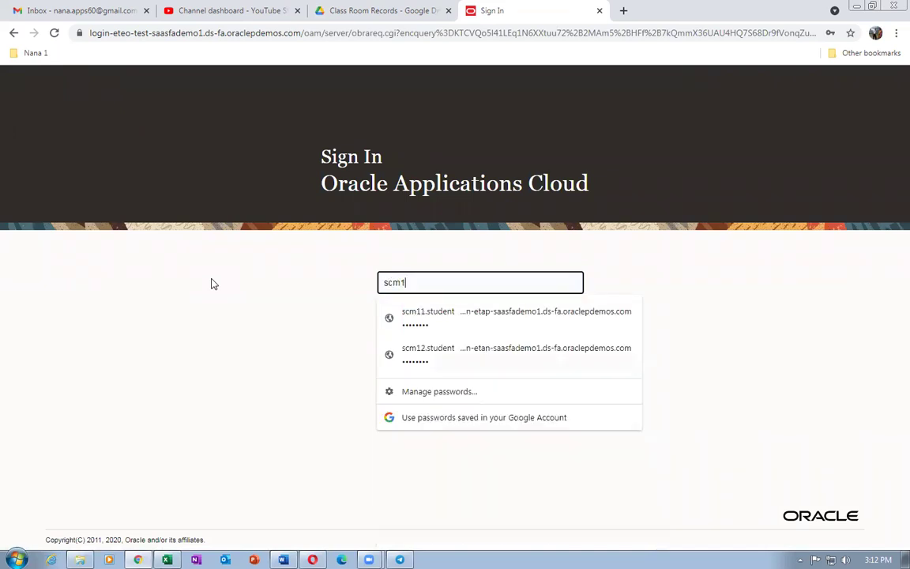
text(4.stud)
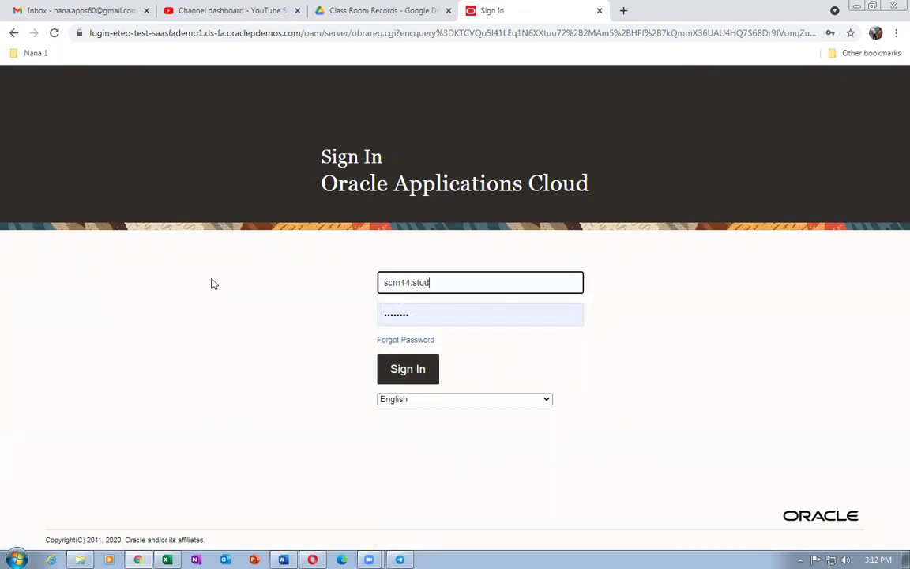
text(ent)
key(Tab)
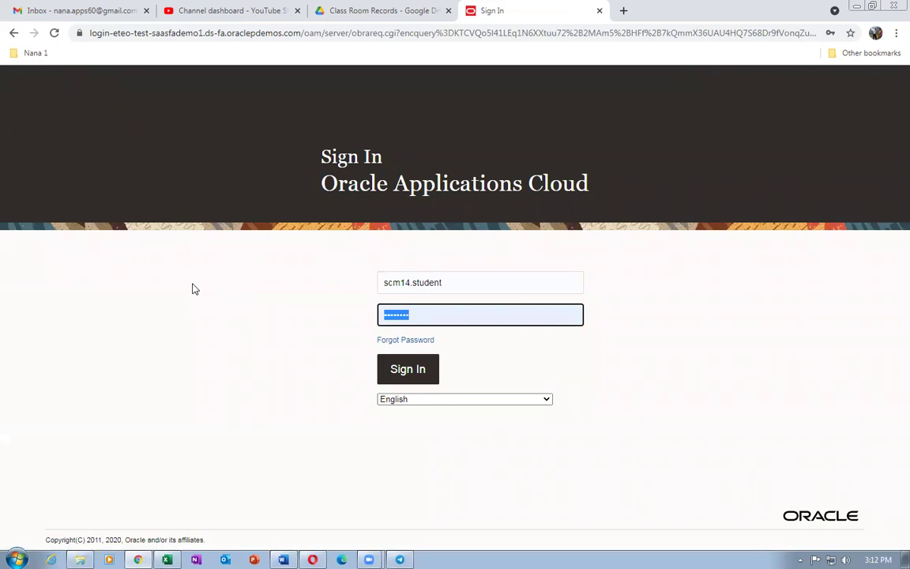
click(414, 376)
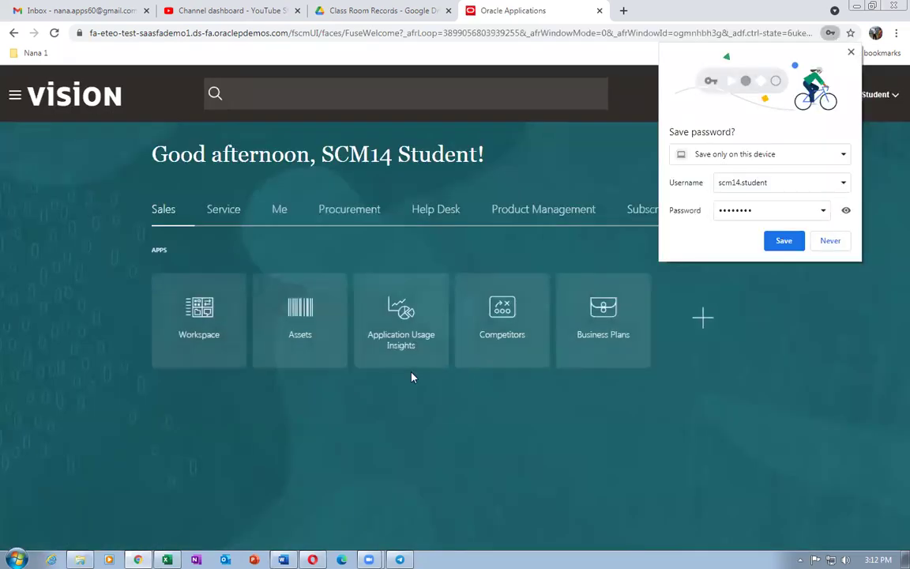
click(784, 241)
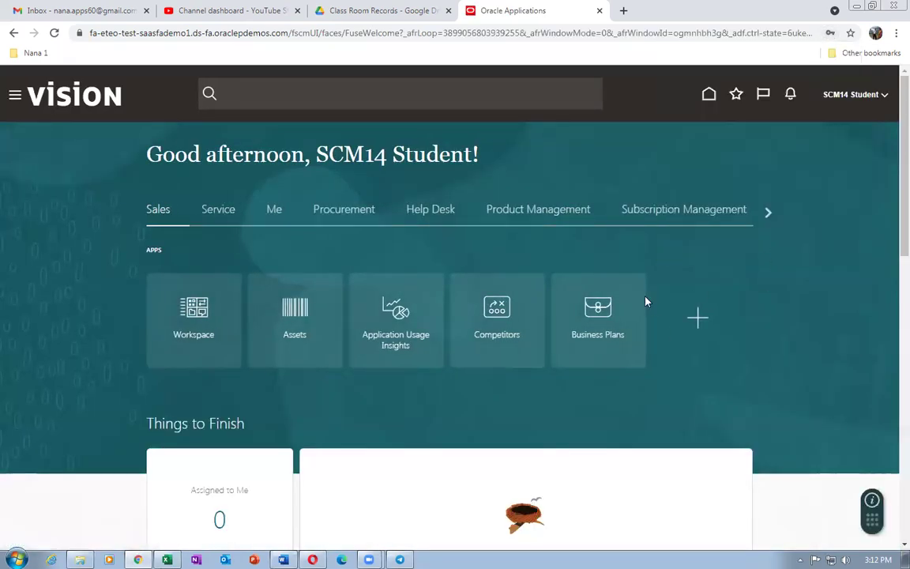
- Open Inventory Management under Supply Chain Execution and show its inventory tasks
click(771, 214)
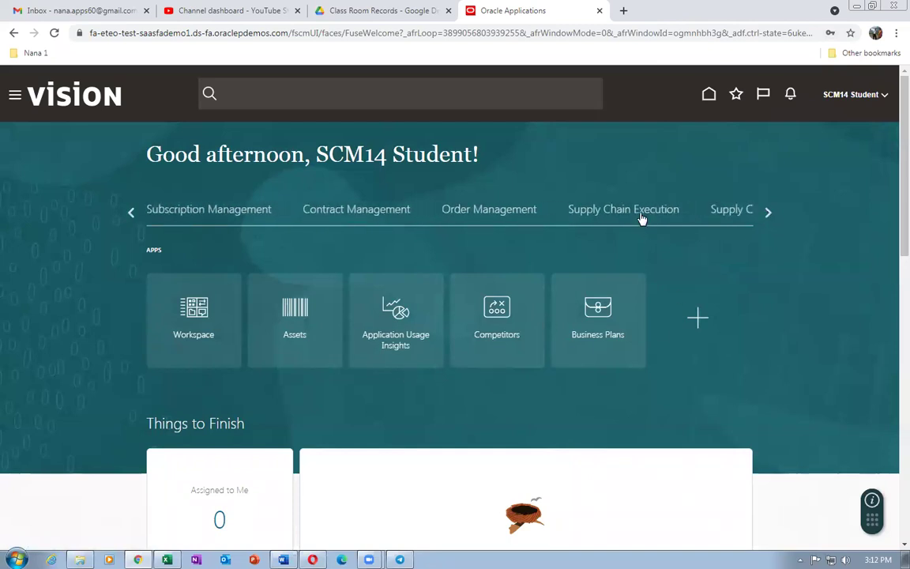
click(642, 215)
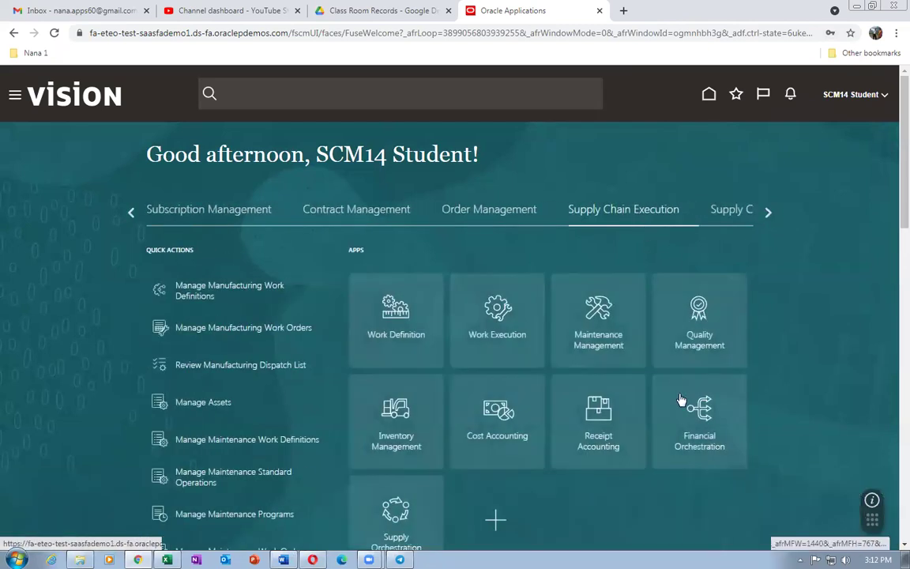
click(399, 441)
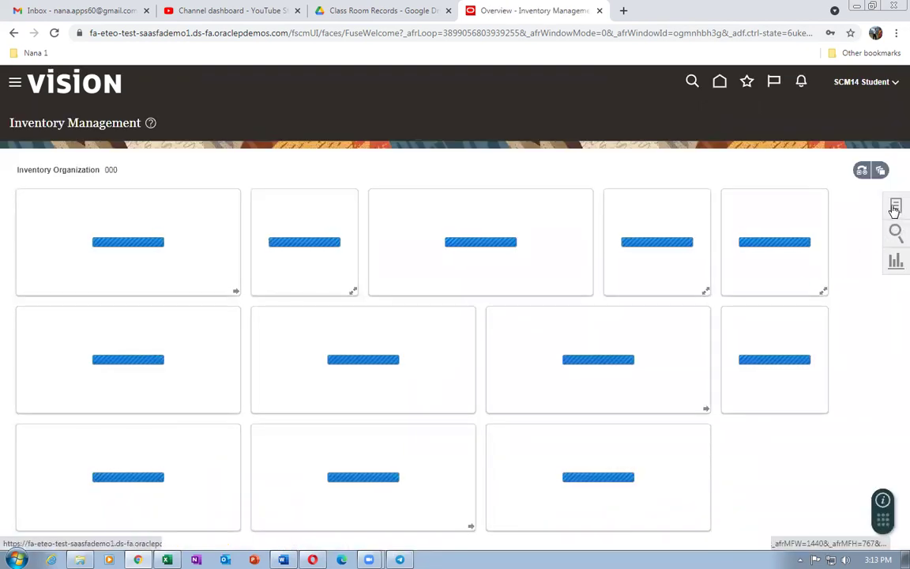
click(880, 169)
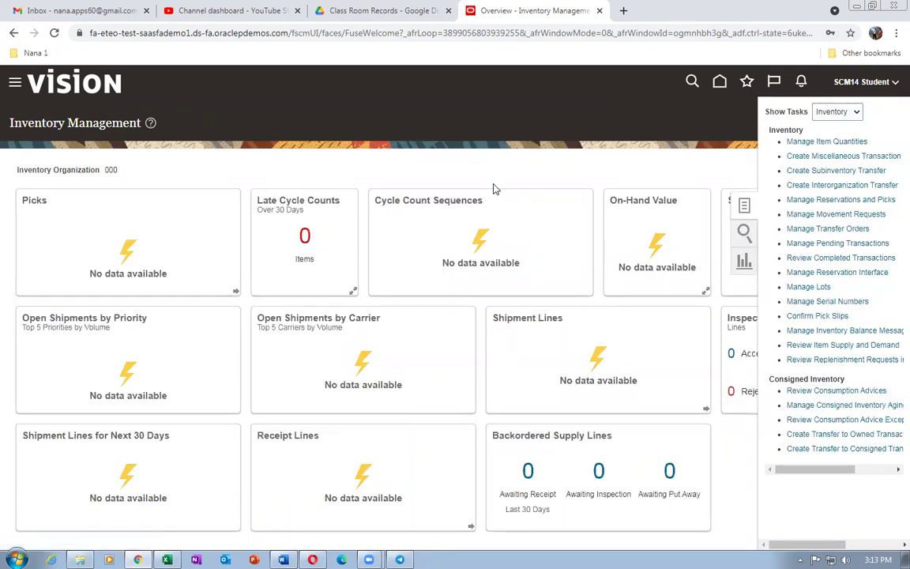
- Change the inventory organization to 001
click(870, 116)
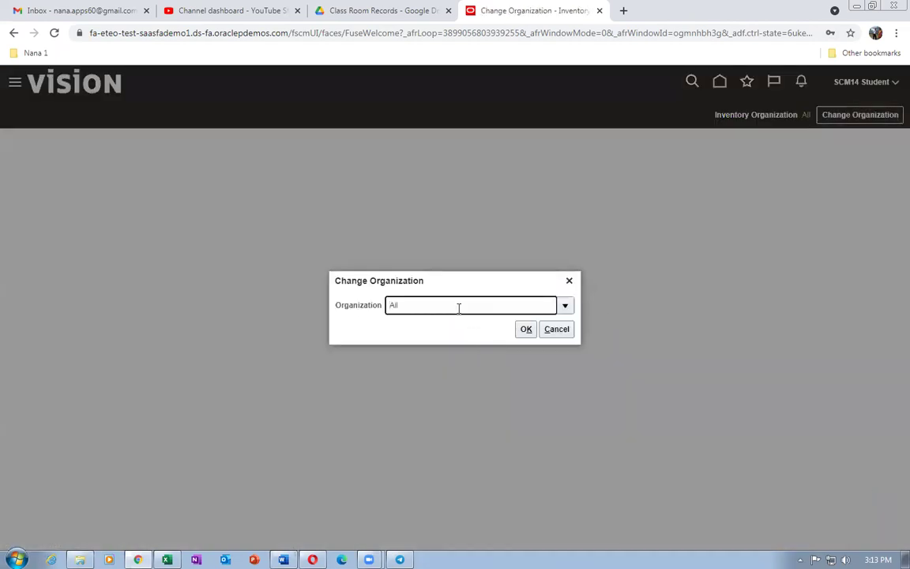
double_click(458, 308)
text(001)
key(Tab)
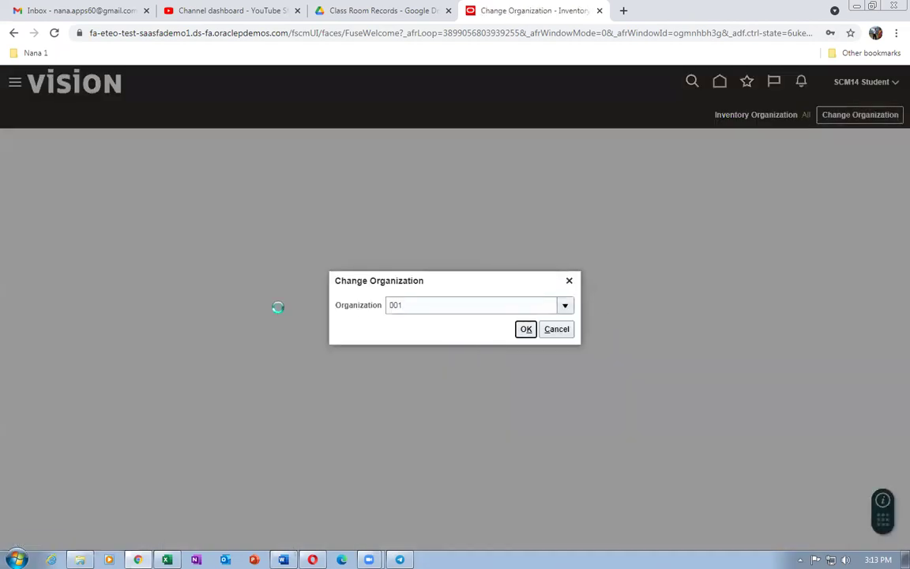
click(526, 329)
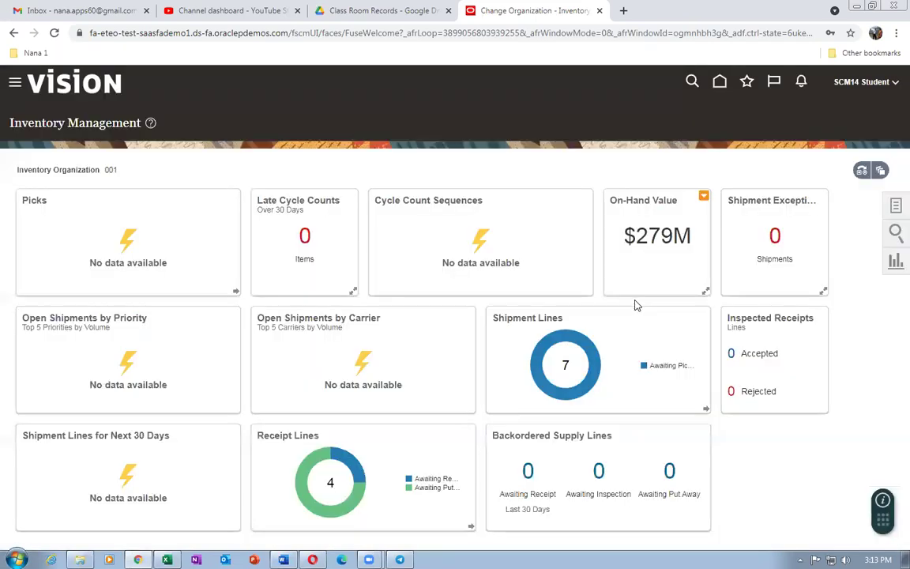
- Open Manage Item Quantities and search for the on-hand quantity of j05_laptop in organization 001
click(895, 205)
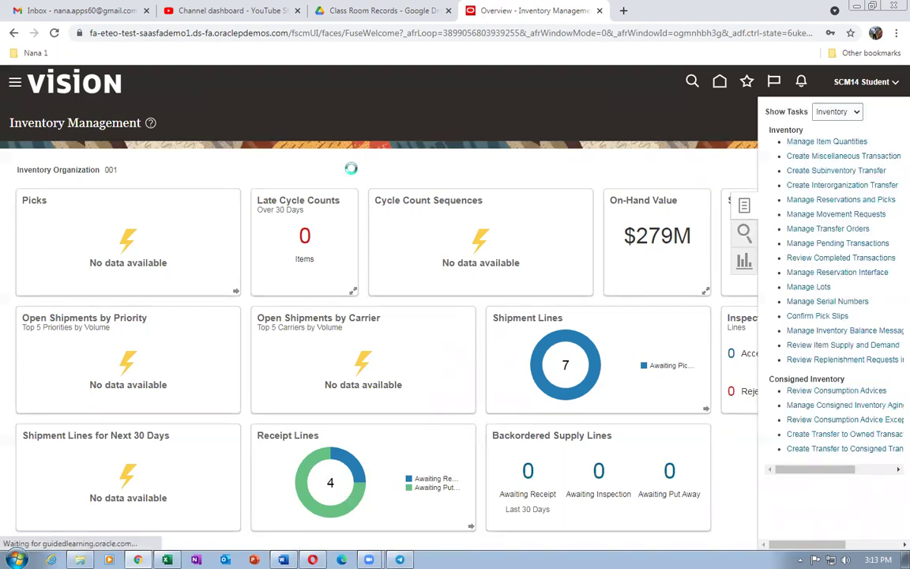
click(139, 224)
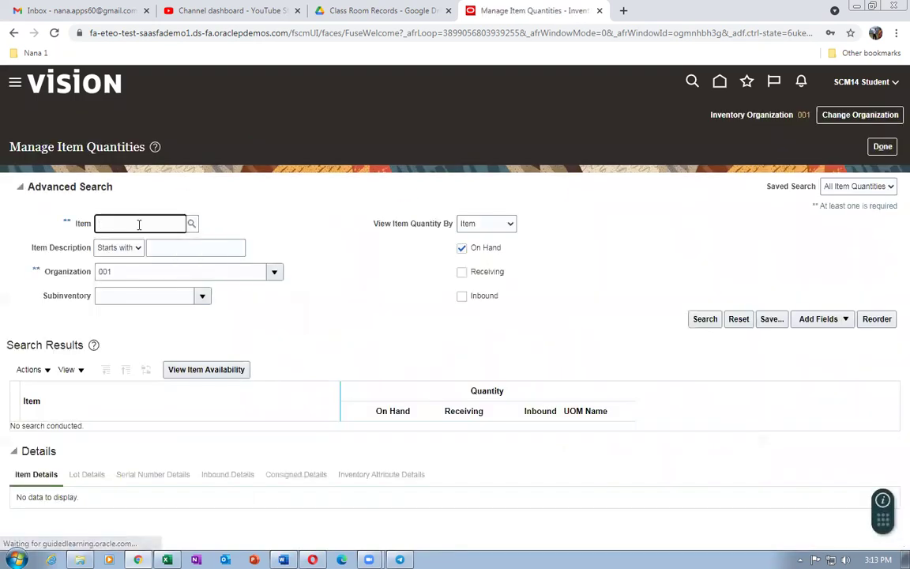
text(j05_laptop)
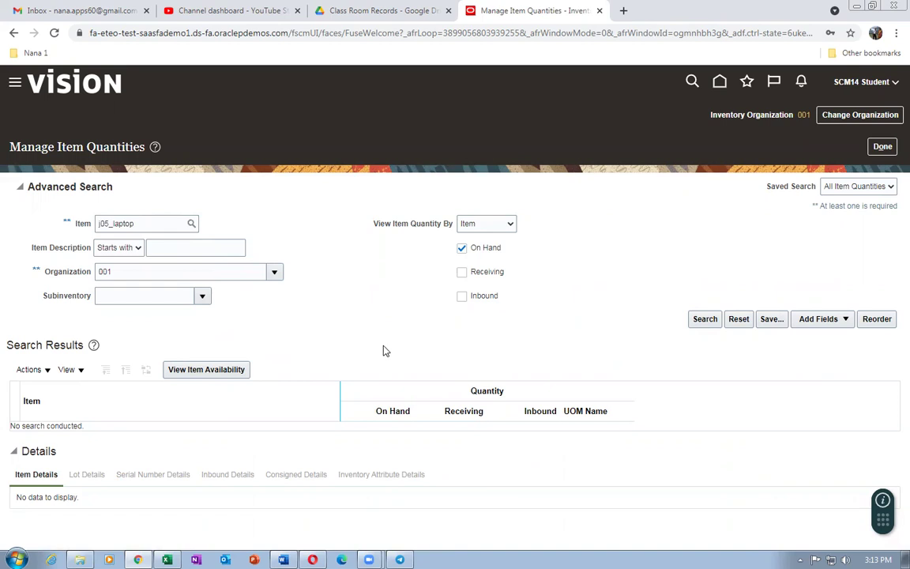
click(707, 321)
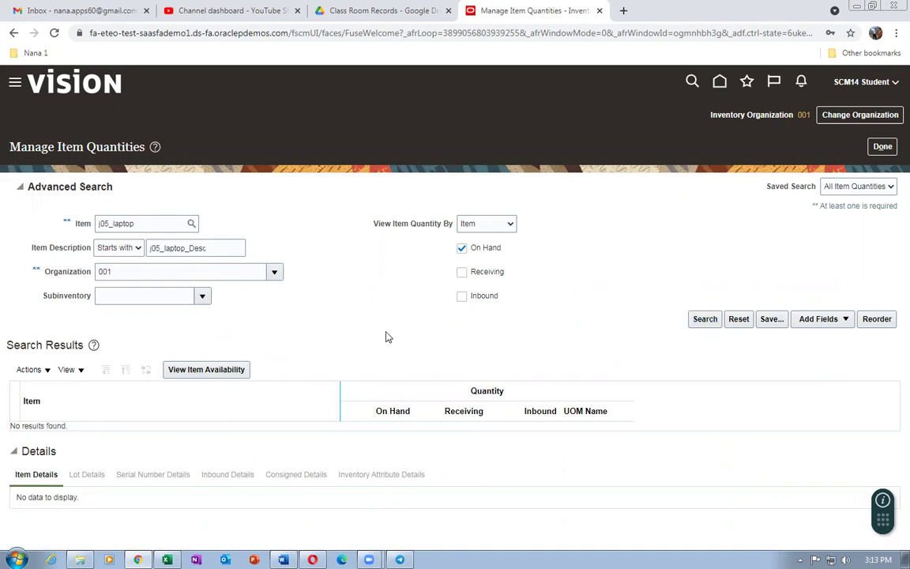
click(705, 320)
drag(144, 226, 76, 229)
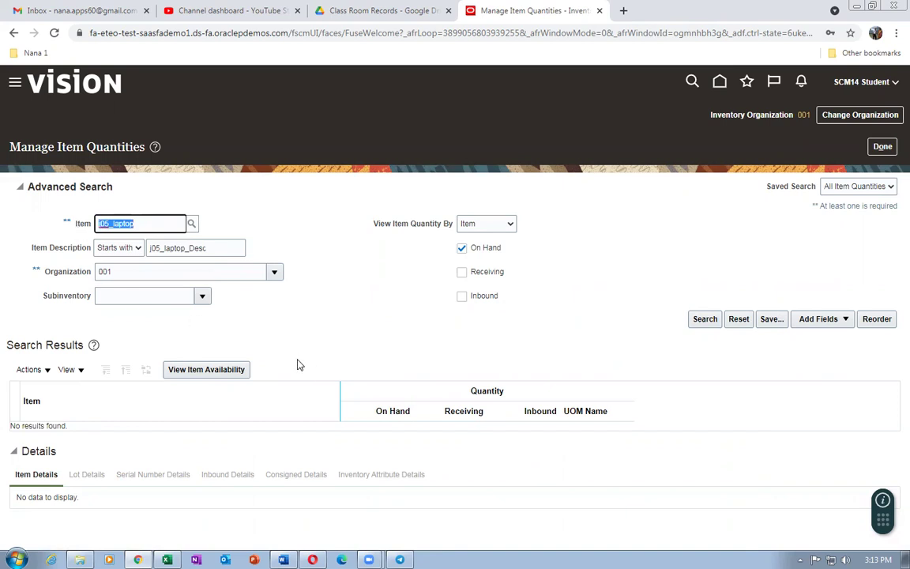
click(341, 317)
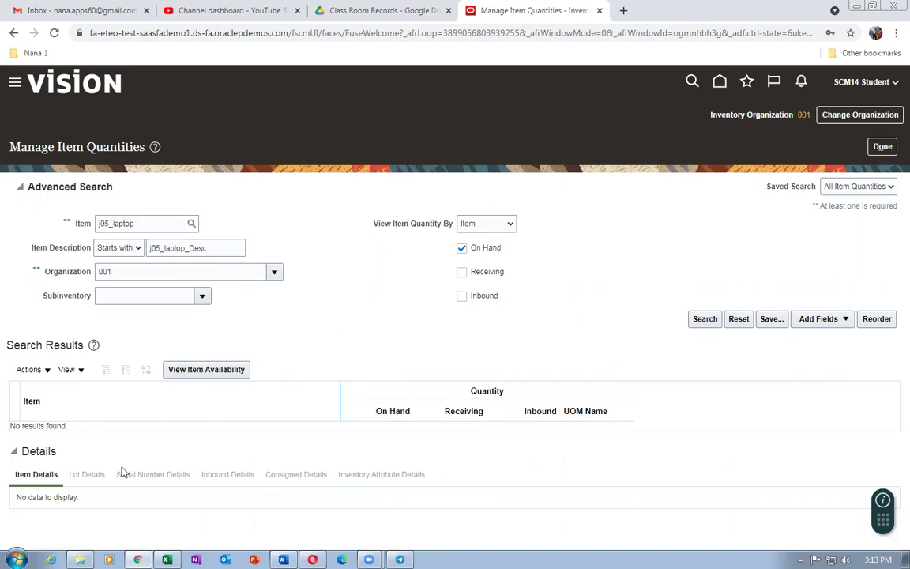
- Open docs.oracle.com in a new browser tab and go to the Cloud Applications documentation
click(623, 11)
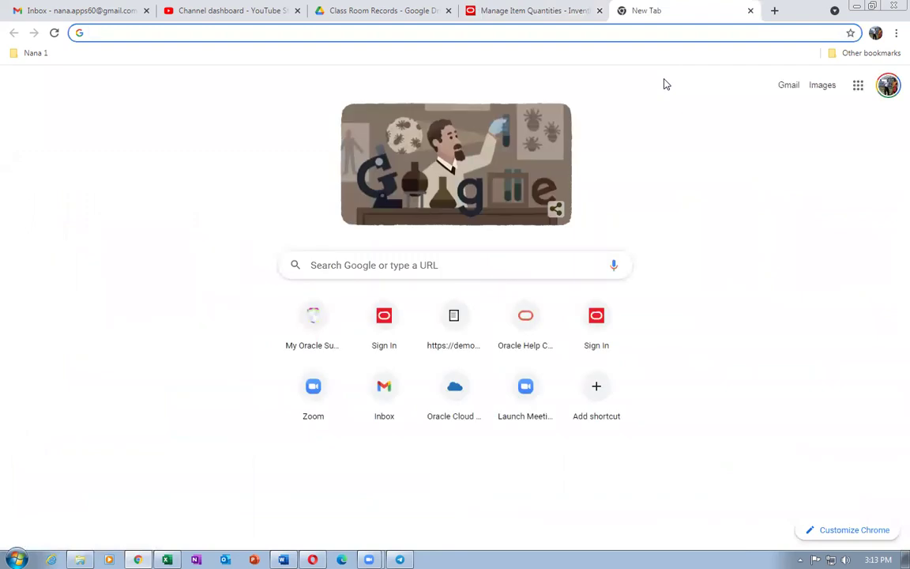
text(docs.oracle.com)
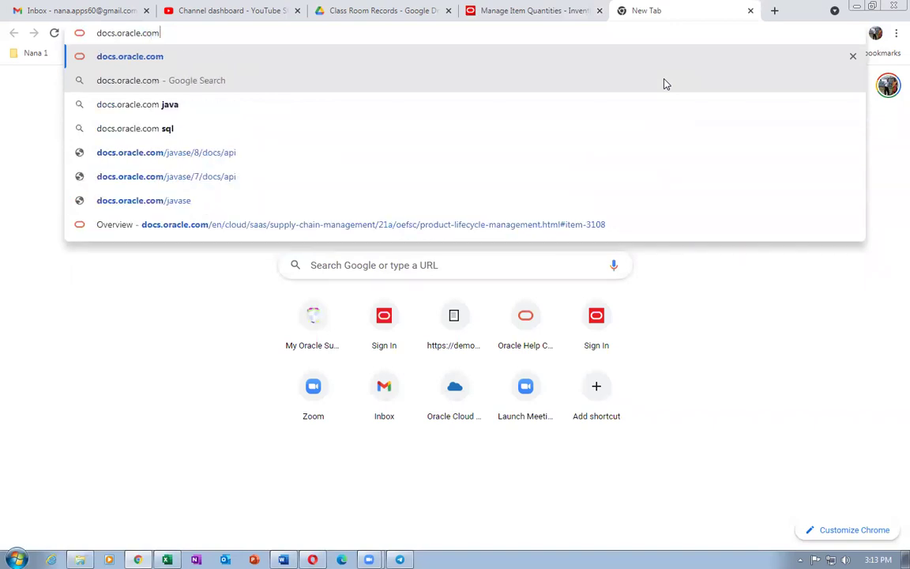
key(Return)
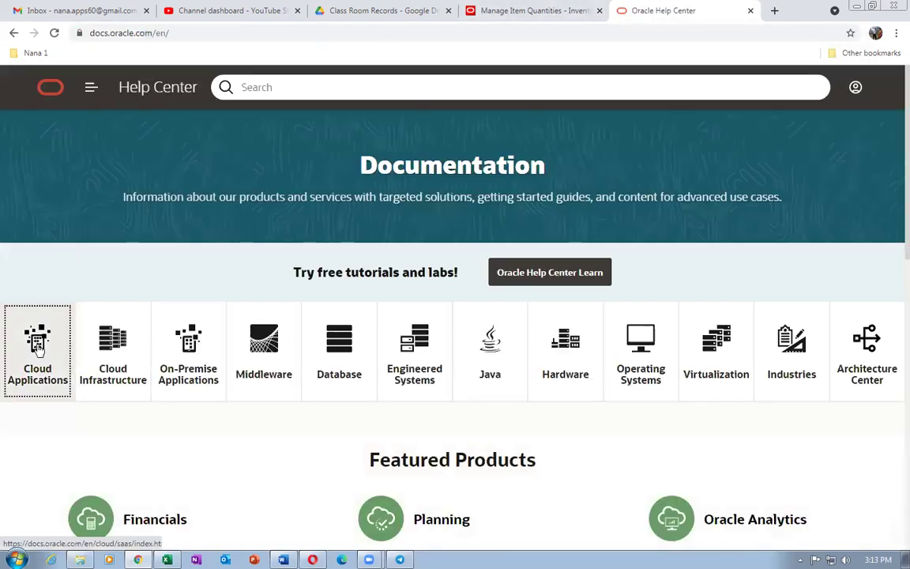
click(37, 349)
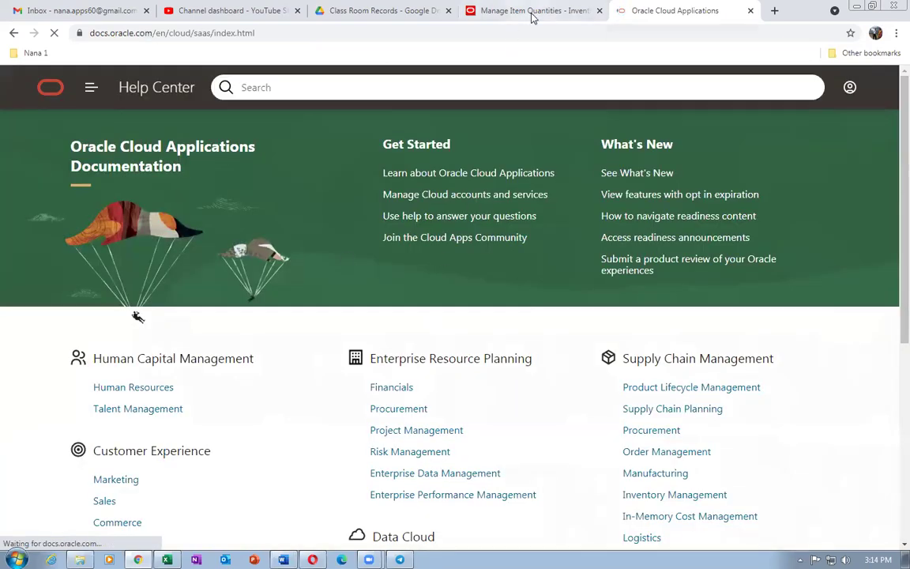
- Return to the Manage Item Quantities page and check the Oracle Cloud Application release in its About This Application information
click(532, 13)
click(869, 83)
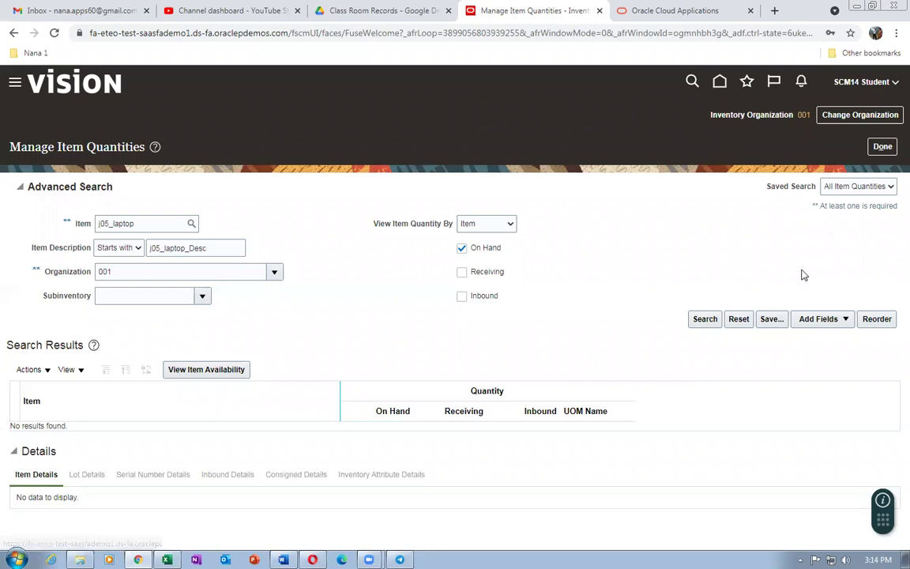
click(667, 441)
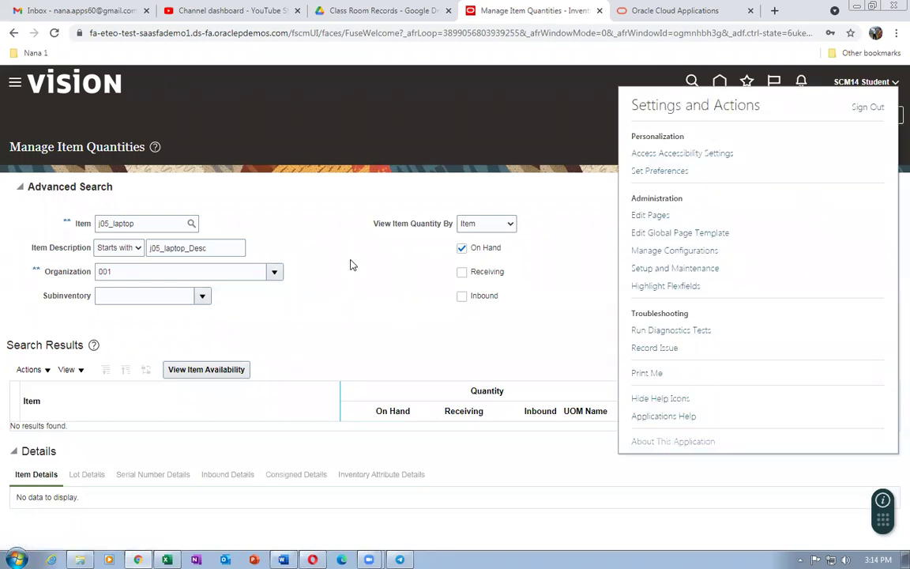
drag(384, 257, 527, 258)
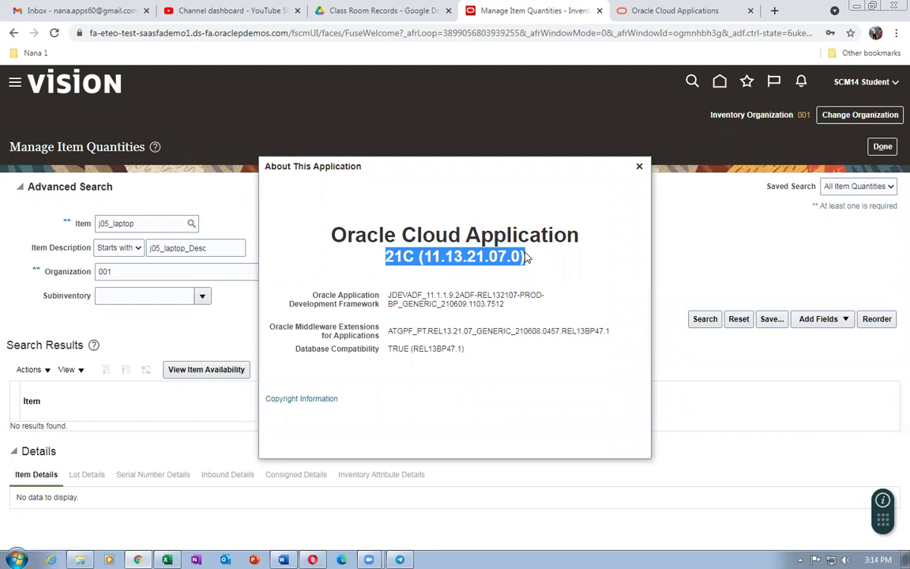
click(640, 167)
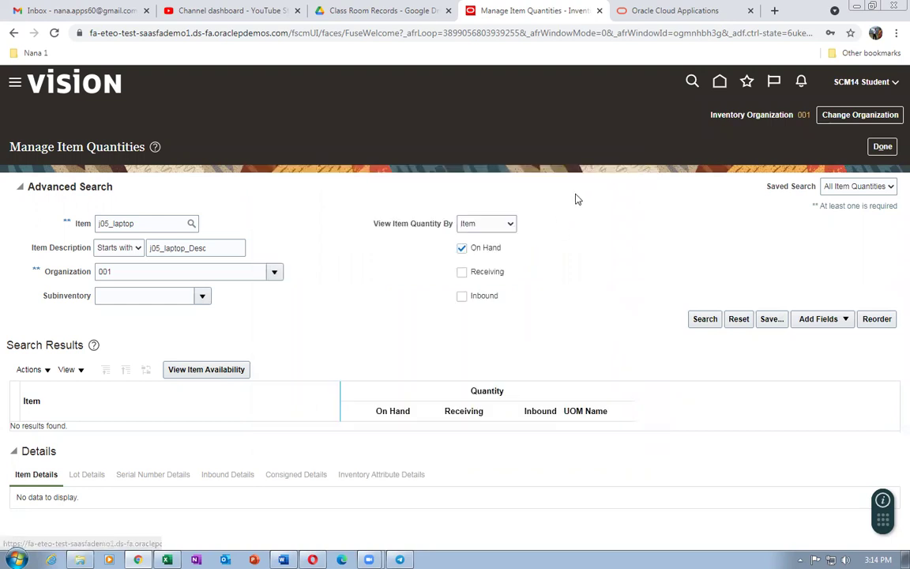
- In the Oracle Help Center, open the Inventory Management documentation for release 21C and list all books
click(636, 10)
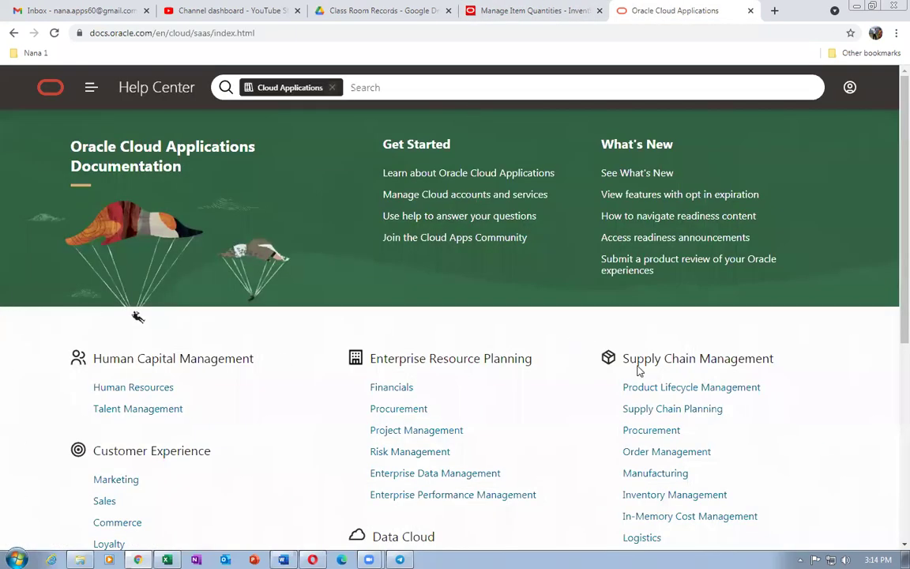
scroll(707, 391, down, 2)
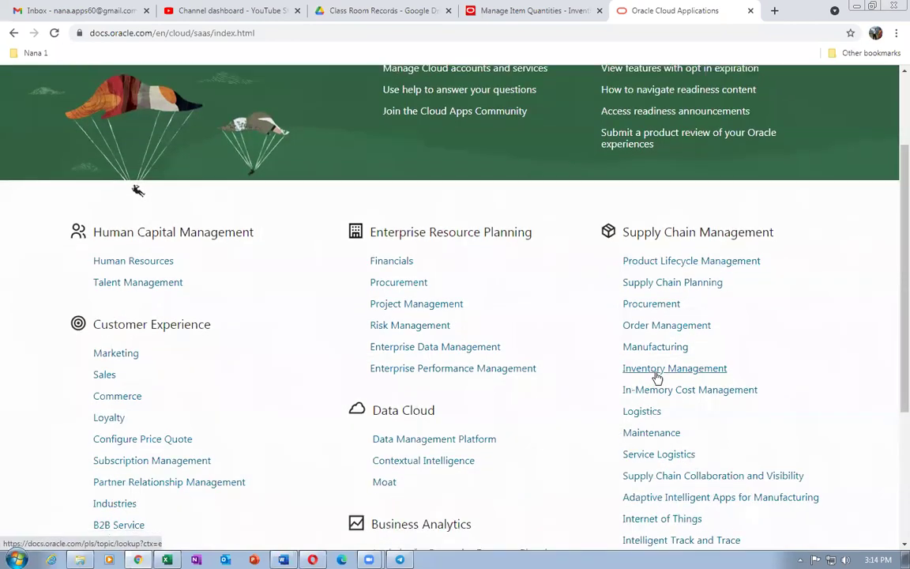
click(657, 375)
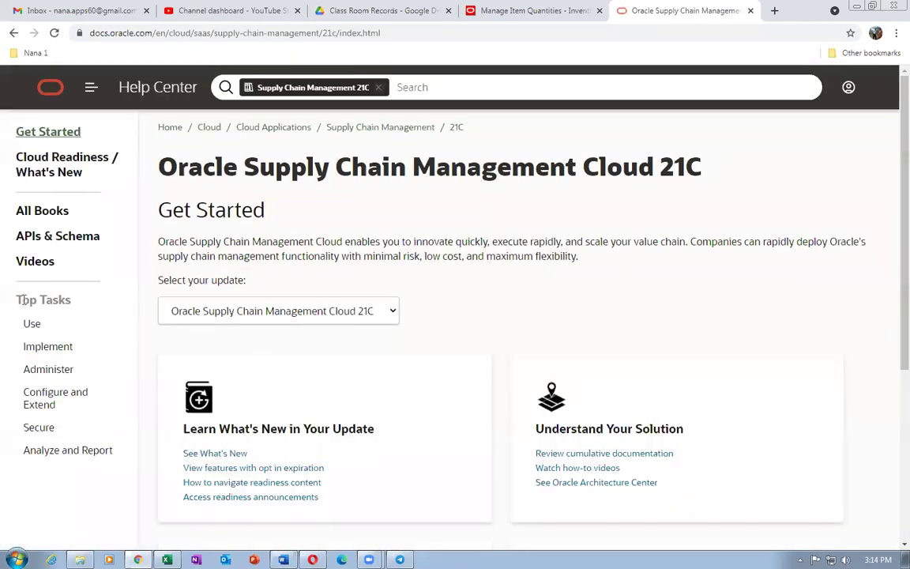
click(266, 313)
click(265, 313)
click(47, 212)
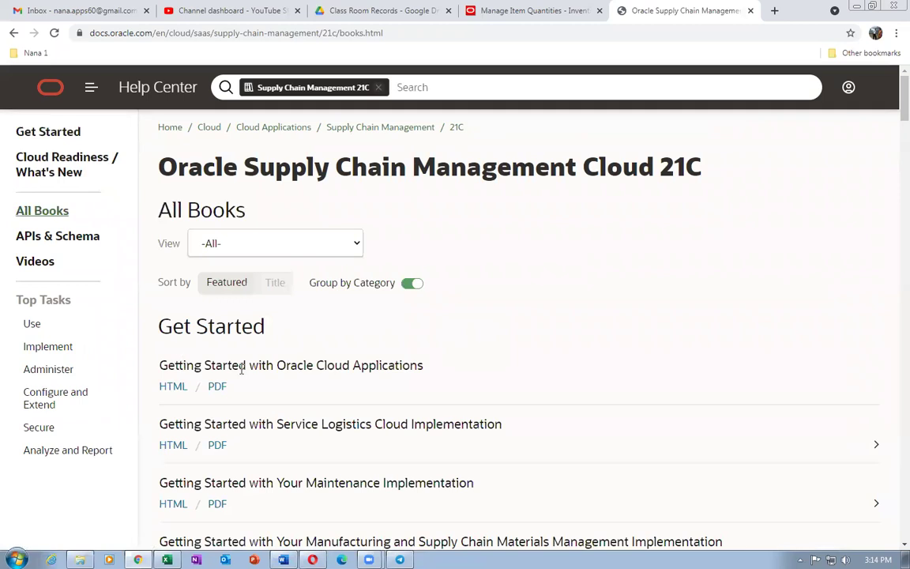
- Open the HTML version of the File-Based Data Import (FBDI) for Oracle SCM Cloud book under Implementation
scroll(241, 369, down, 9)
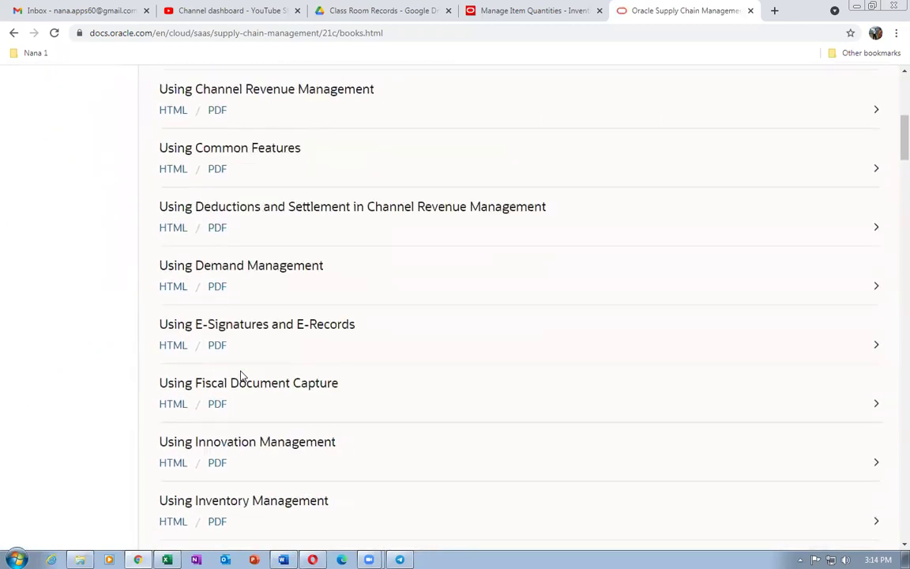
scroll(241, 375, down, 12)
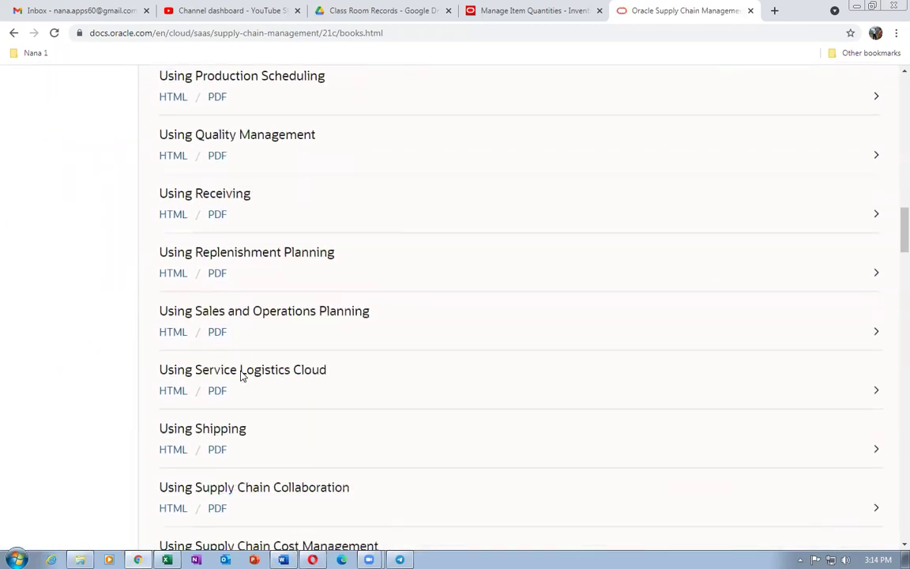
scroll(241, 376, down, 9)
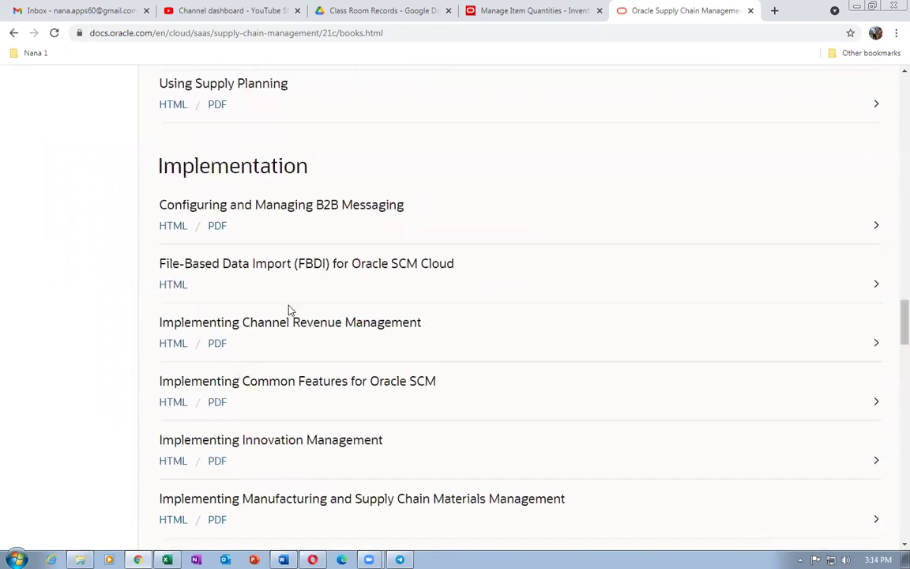
click(167, 286)
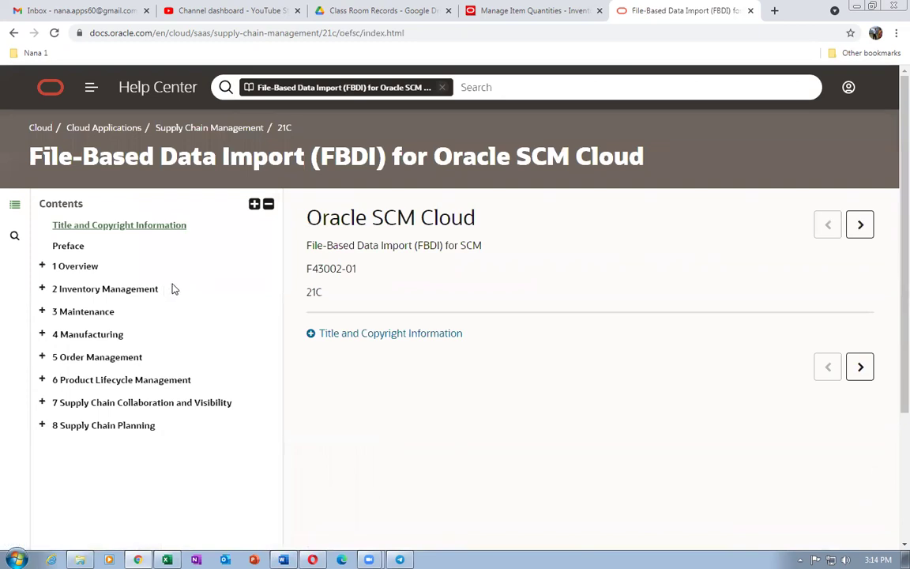
- Download InventoryTransactionImportTemplate.xlsm from the Inventory Transaction Import topic in the Inventory Management chapter
click(42, 289)
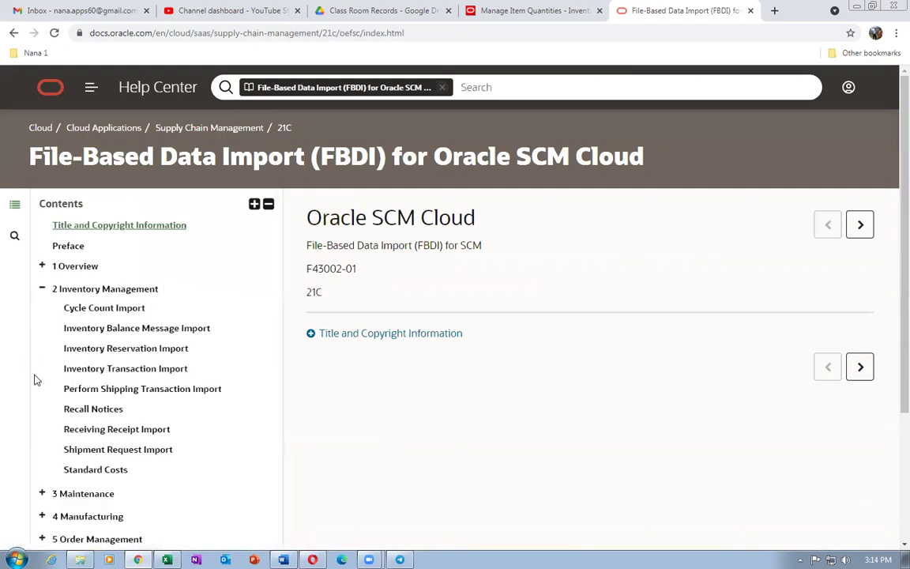
scroll(33, 415, down, 3)
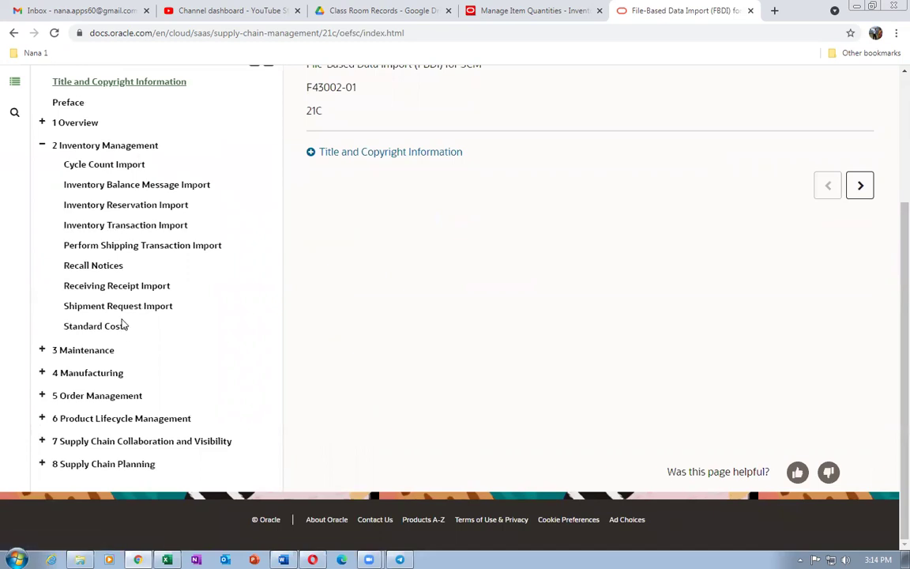
click(118, 226)
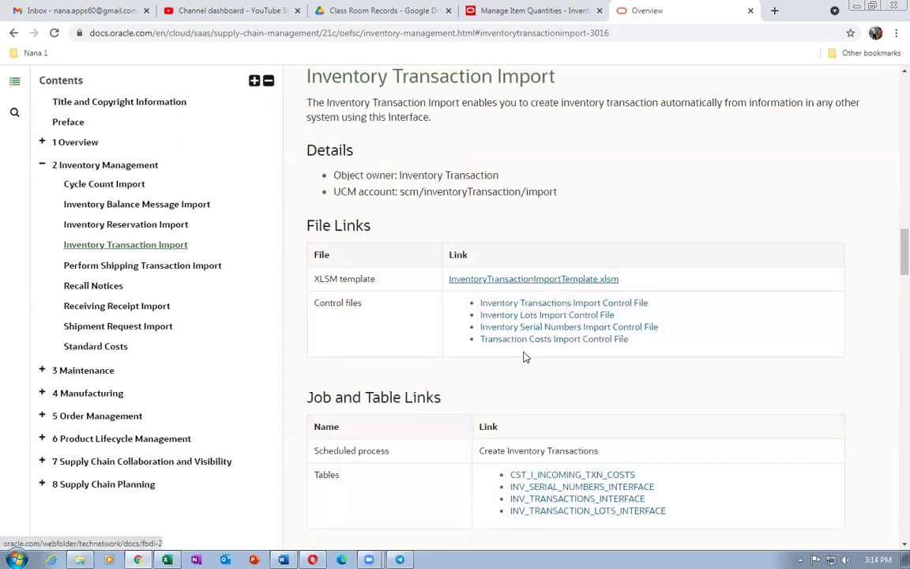
click(542, 283)
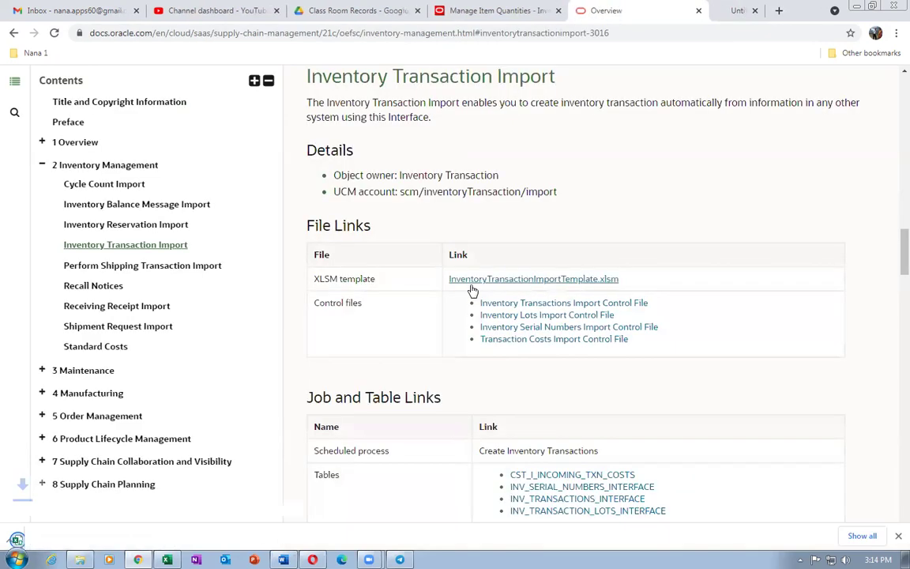
- Show the downloaded InventoryTransactionImportTemplate in its folder and copy it into PWC Training\Import on drive J
click(864, 532)
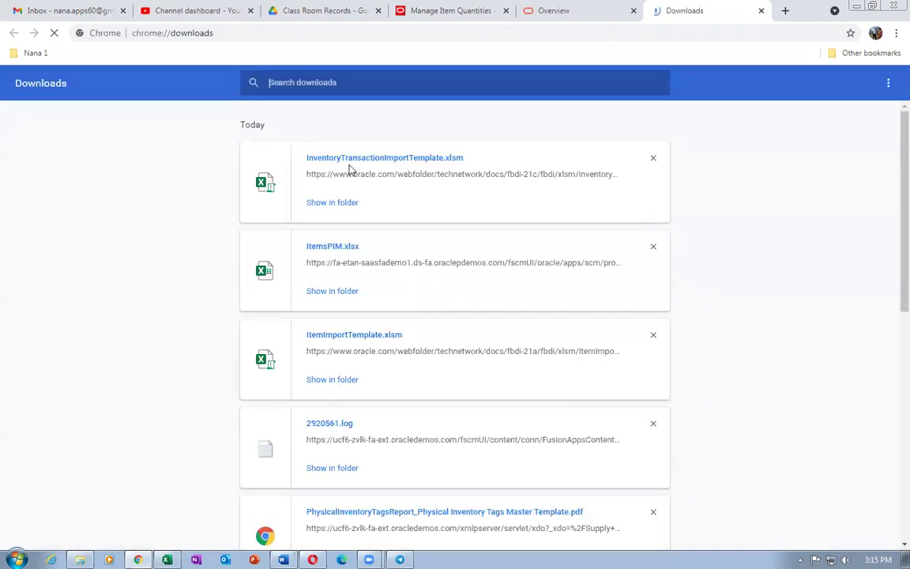
click(332, 206)
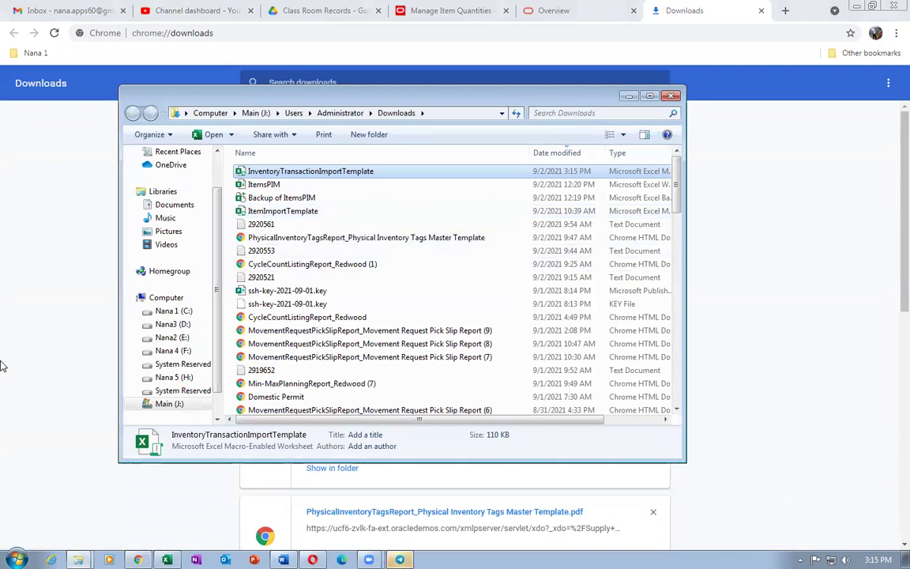
click(162, 405)
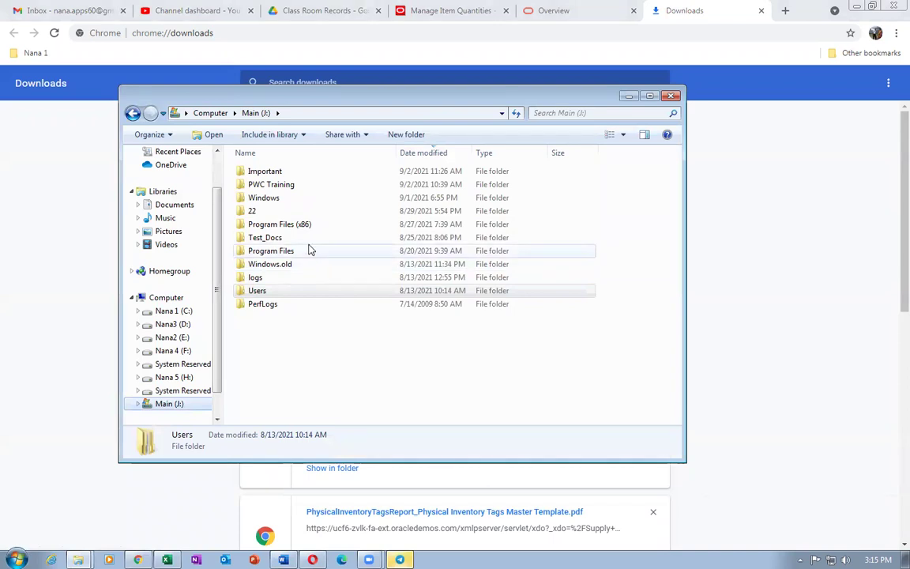
double_click(298, 188)
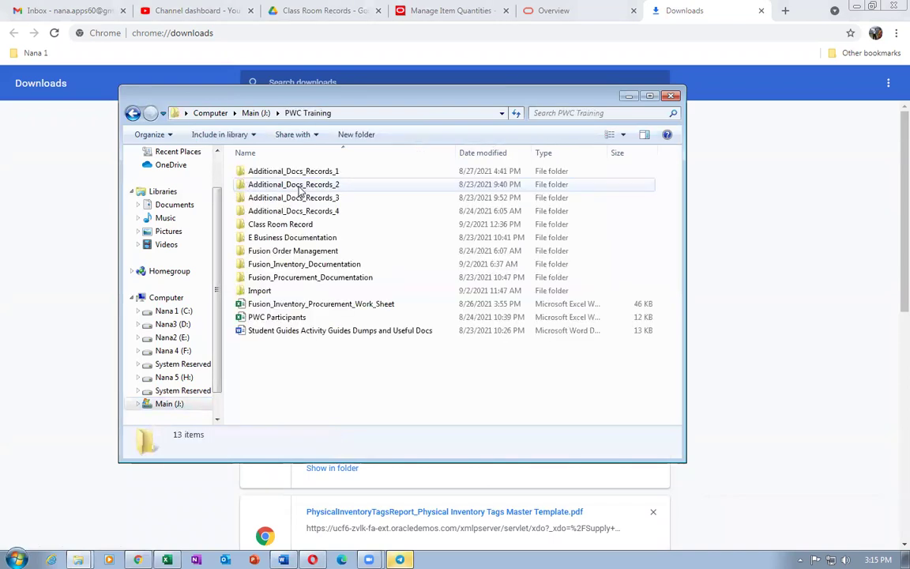
double_click(292, 291)
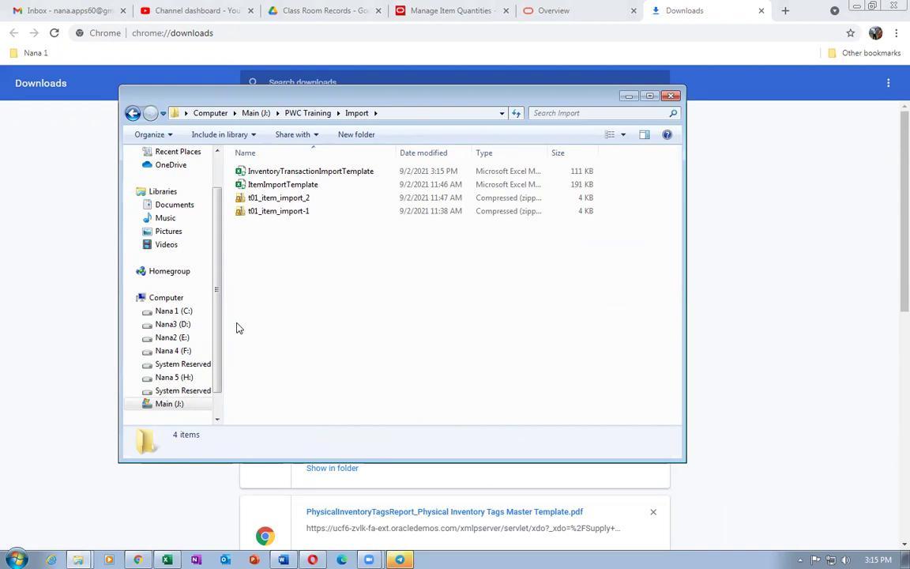
- Search J:\22\Additional_Docs_Records_4 for "stock" and copy the 40_Stock_Import_Template file
click(255, 113)
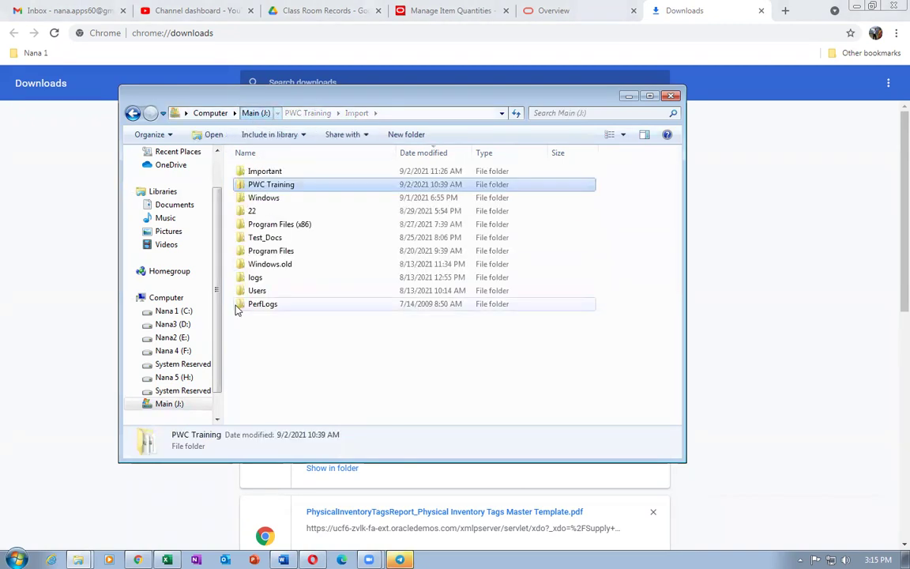
double_click(253, 212)
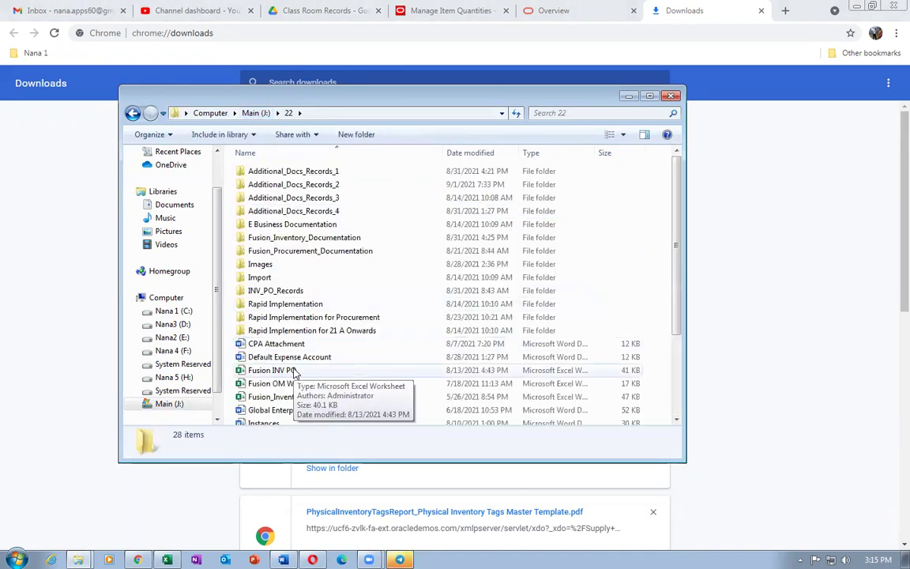
double_click(312, 211)
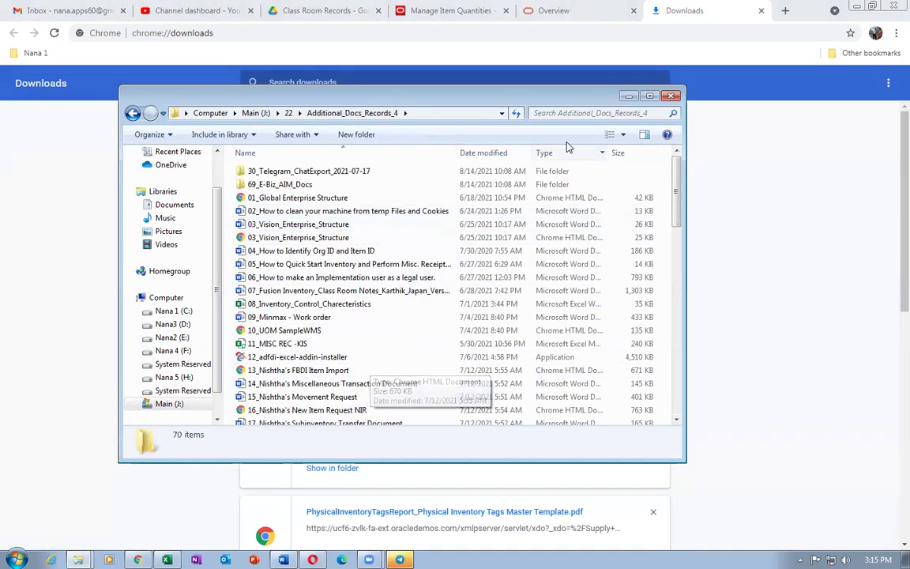
click(562, 113)
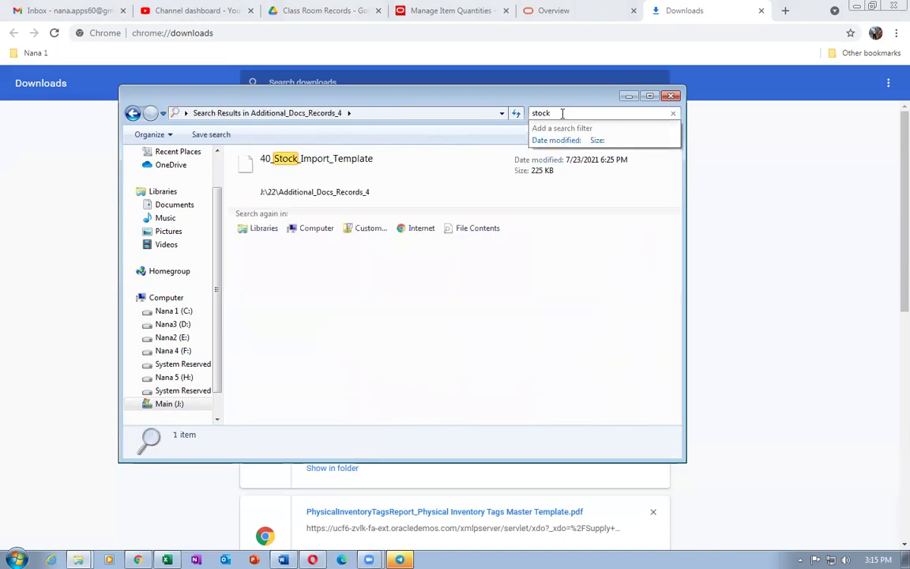
click(351, 197)
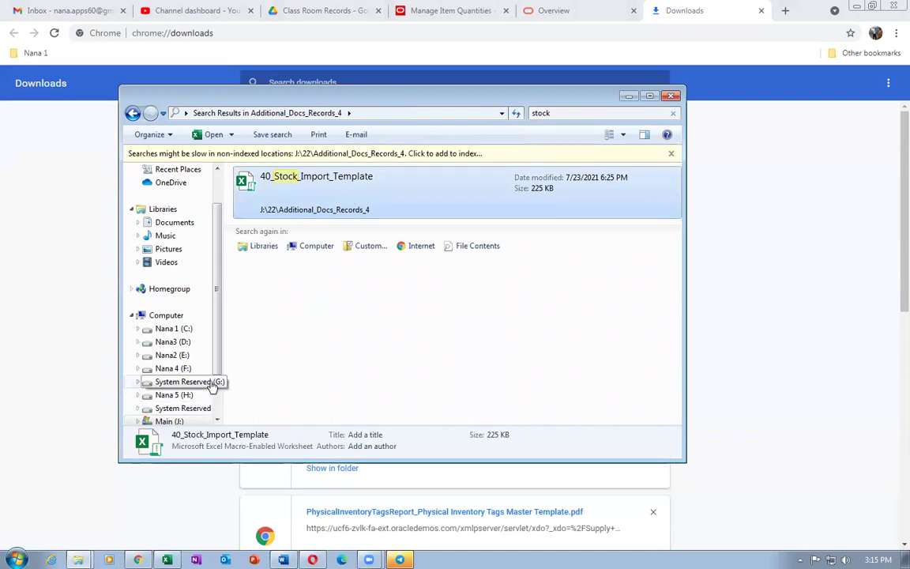
- Paste 40_Stock_Import_Template into the PWC Training\Import folder on drive J
drag(216, 370, 223, 401)
click(167, 369)
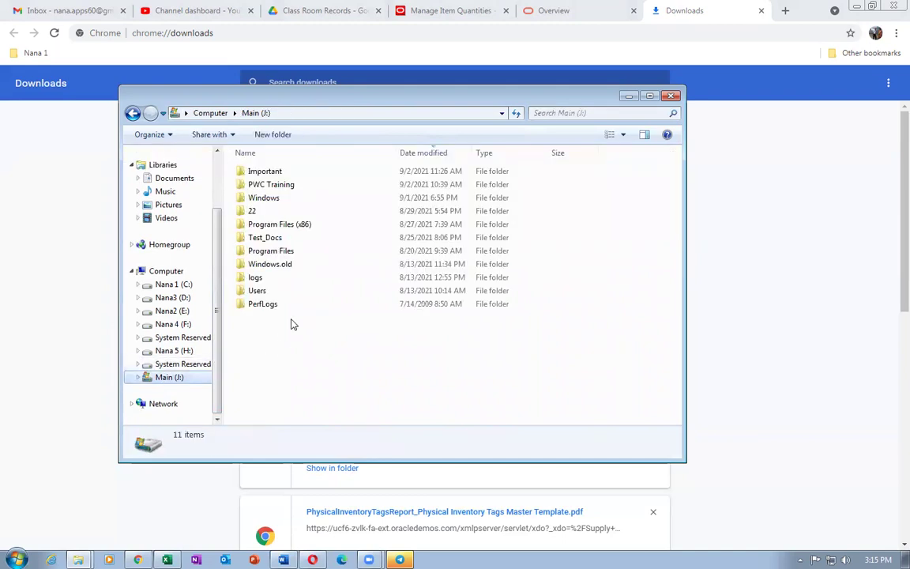
double_click(290, 185)
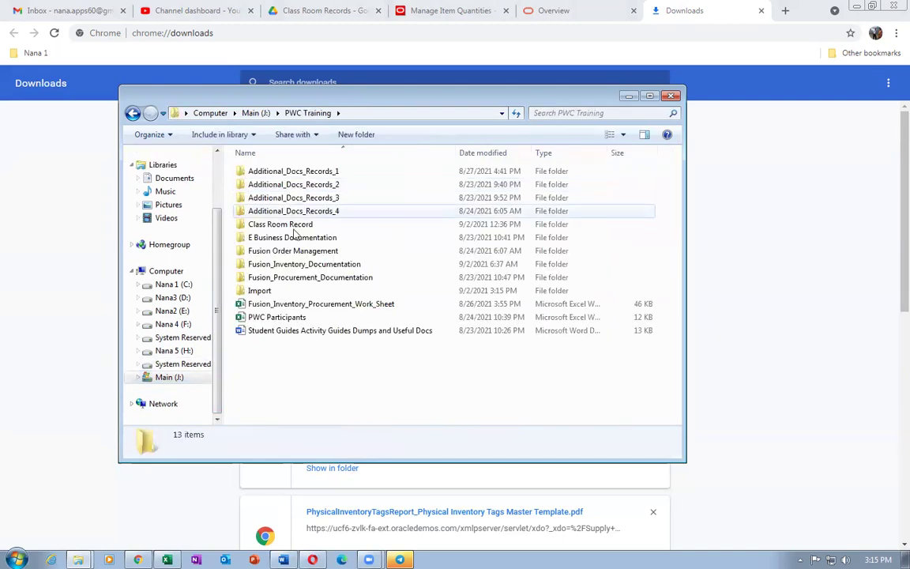
double_click(295, 290)
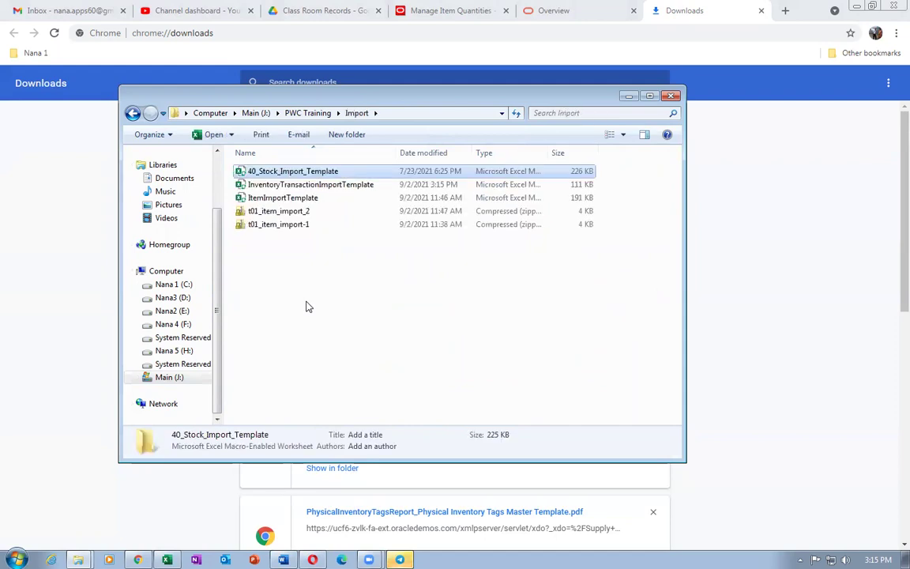
- Switch to the browser's Manage Item Quantities page and finish it, returning to the Inventory Management overview
click(308, 307)
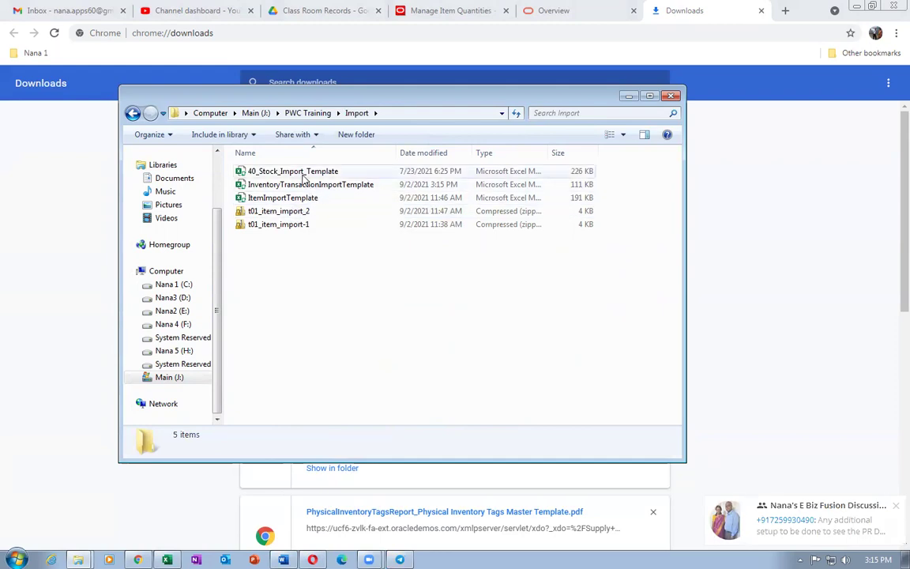
click(113, 518)
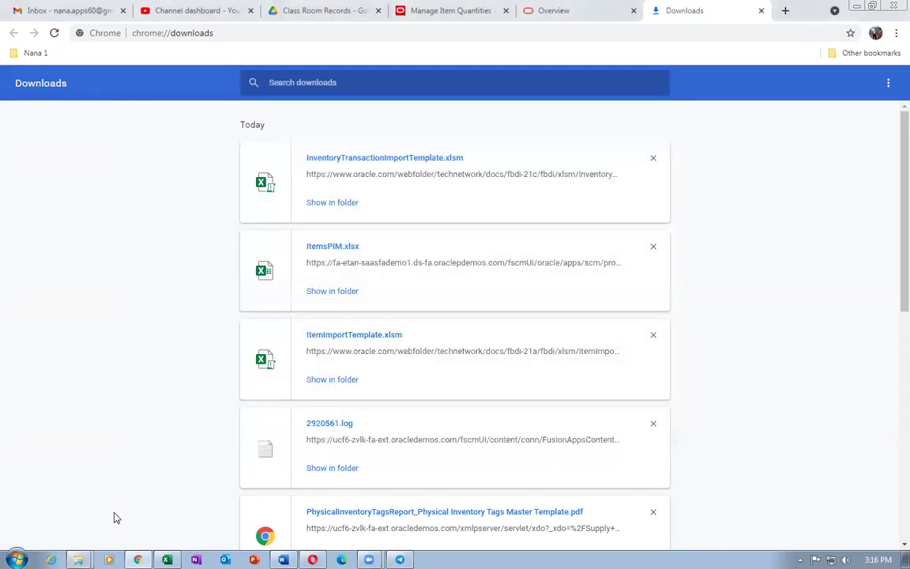
click(457, 10)
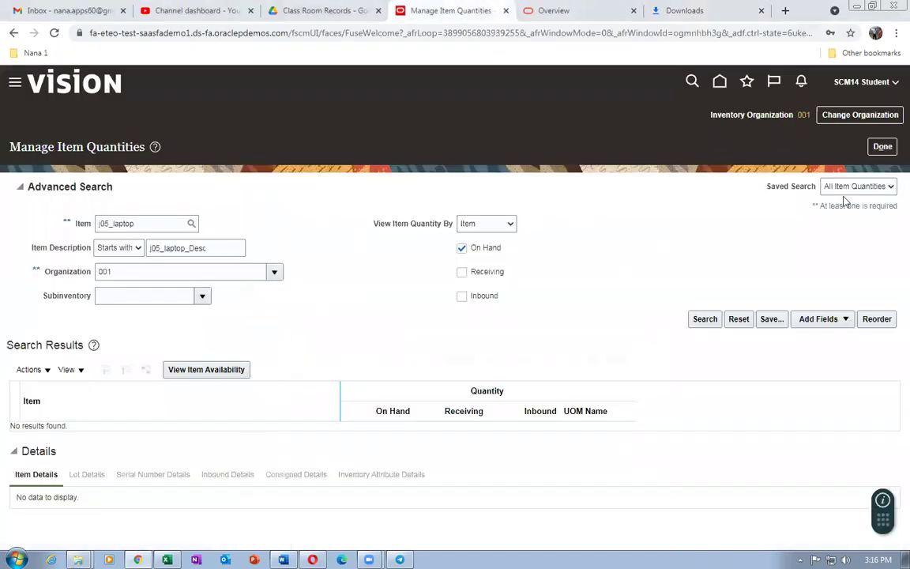
click(882, 146)
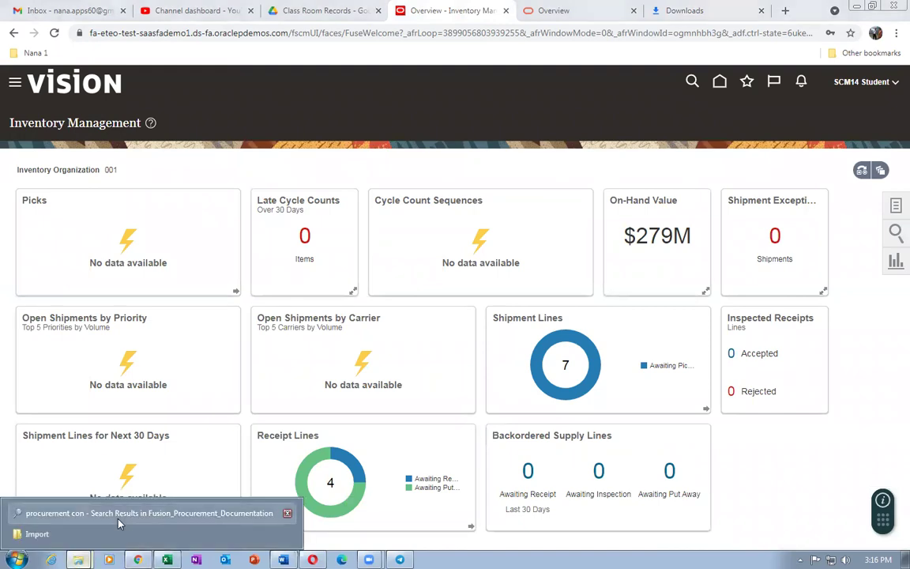
- Bring up the PWC Training\Import folder and open 40_Stock_Import_Template in Excel
click(158, 513)
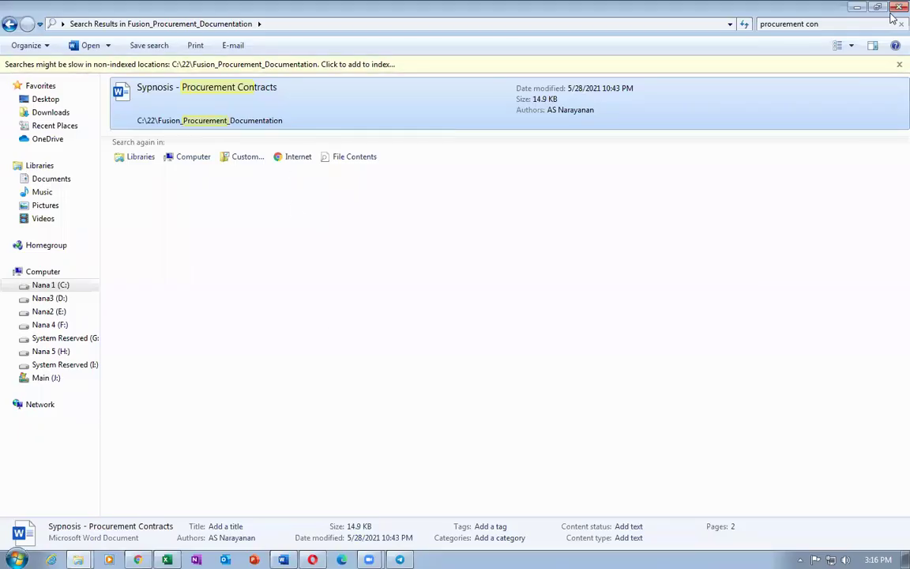
key(alt+Tab)
key(alt+Tab)
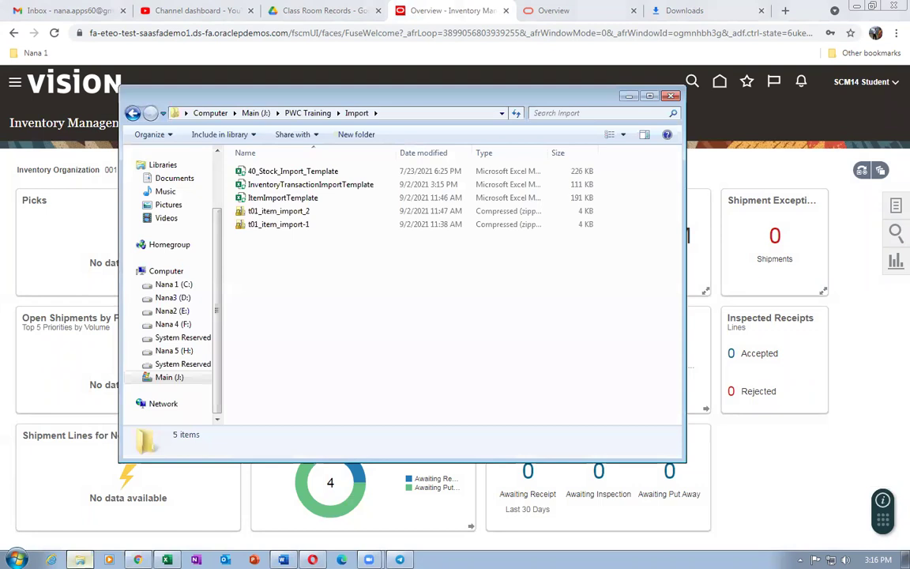
click(308, 172)
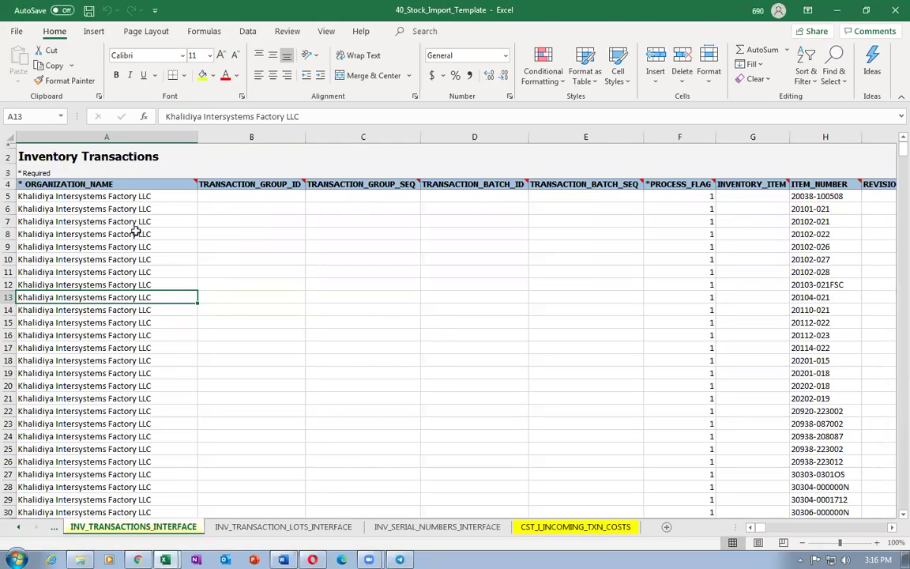
- Examine the columns of the INV_TRANSACTIONS_INTERFACE sheet along row 5, from ORGANIZATION_NAME through the source columns to the DST_SEGMENT account segments
click(146, 196)
key(Right)
key(Right)
key(Right)
key(Right)
key(Right)
key(Right)
key(Right)
key(Right)
key(Right)
key(Right)
key(Right)
key(Right)
key(Right)
key(Right)
key(Right)
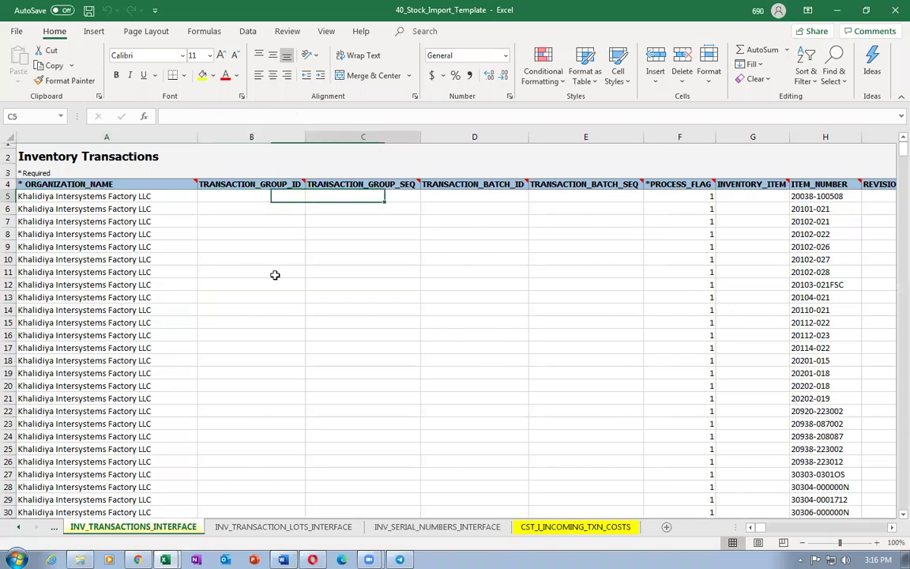
key(Right)
key(Right)
key(Right)
key(Right)
key(Right)
key(Right)
key(Right)
key(Right)
key(Right)
key(Right)
key(Right)
key(Right)
key(Right)
key(Right)
key(Right)
key(Right)
key(Right)
key(Right)
key(Right)
key(Right)
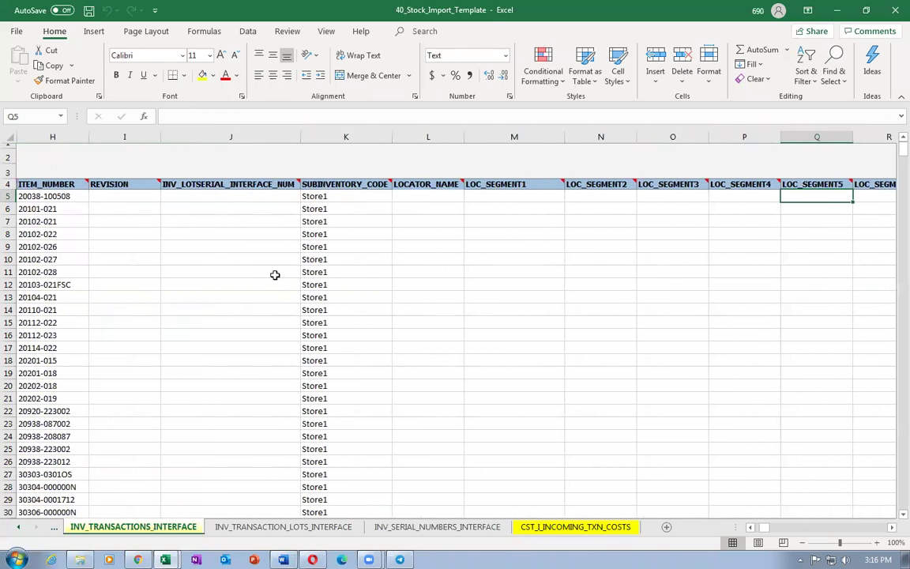
key(Right)
key(Right)
key(Right)
key(Right)
key(Right)
key(Right)
key(Right)
key(Right)
key(Right)
key(Right)
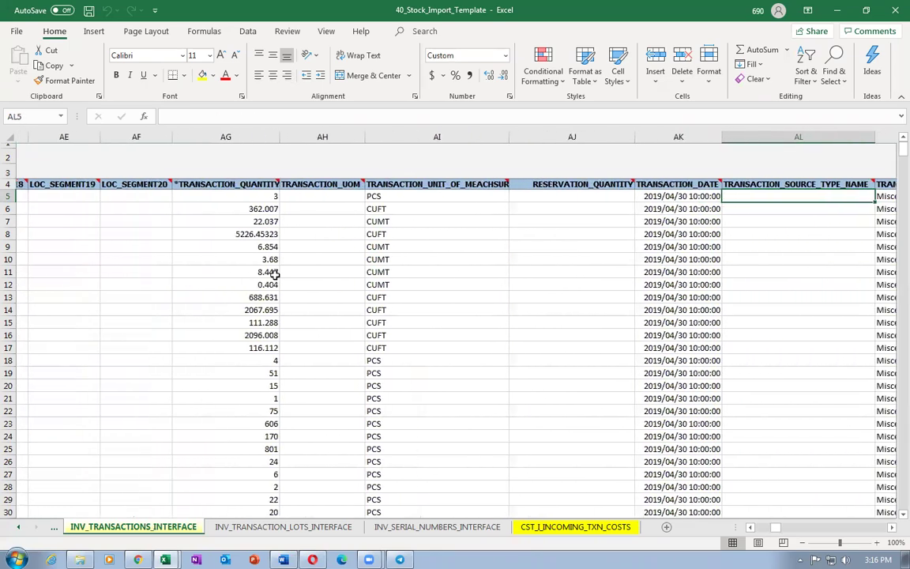
key(Right)
key(Right)
key(Right)
key(Right)
key(Right)
key(Right)
key(Right)
key(Right)
key(Right)
key(Right)
key(Right)
key(Right)
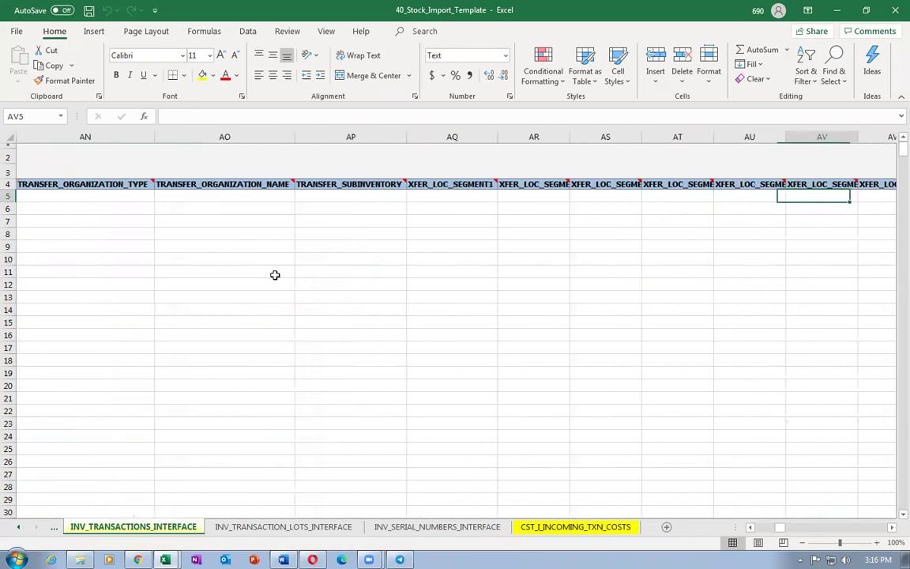
key(Right)
key(Right)
key(Right)
key(Right)
key(Right)
key(Right)
key(Right)
key(Right)
key(Right)
key(Right)
key(Right)
key(Right)
key(Right)
key(Right)
key(Right)
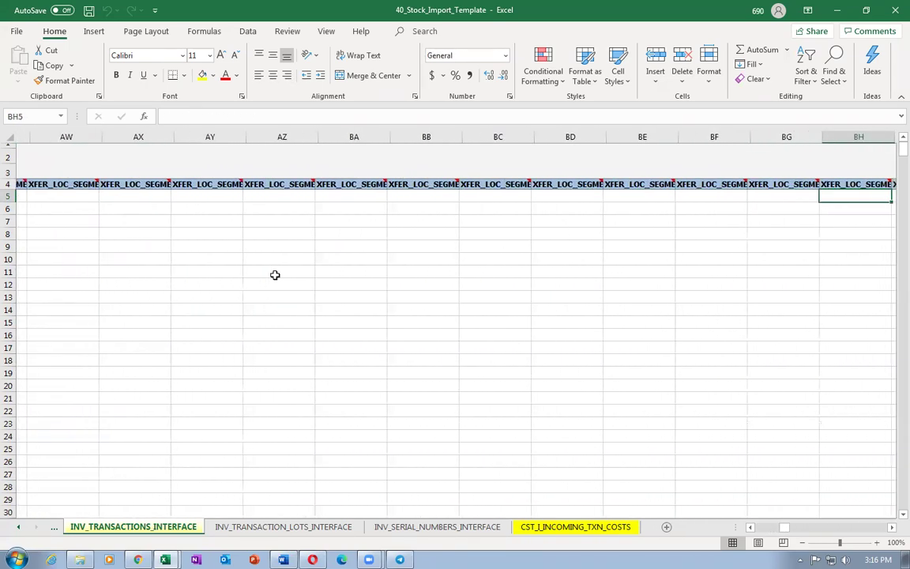
key(Right)
key(Right)
key(Right)
key(Right)
key(Left)
key(Left)
key(Left)
key(Left)
key(Left)
key(Left)
key(Left)
key(Left)
key(Left)
key(Left)
key(Left)
key(Left)
key(Left)
key(Left)
key(Right)
key(Right)
key(Right)
key(Right)
key(Right)
key(Right)
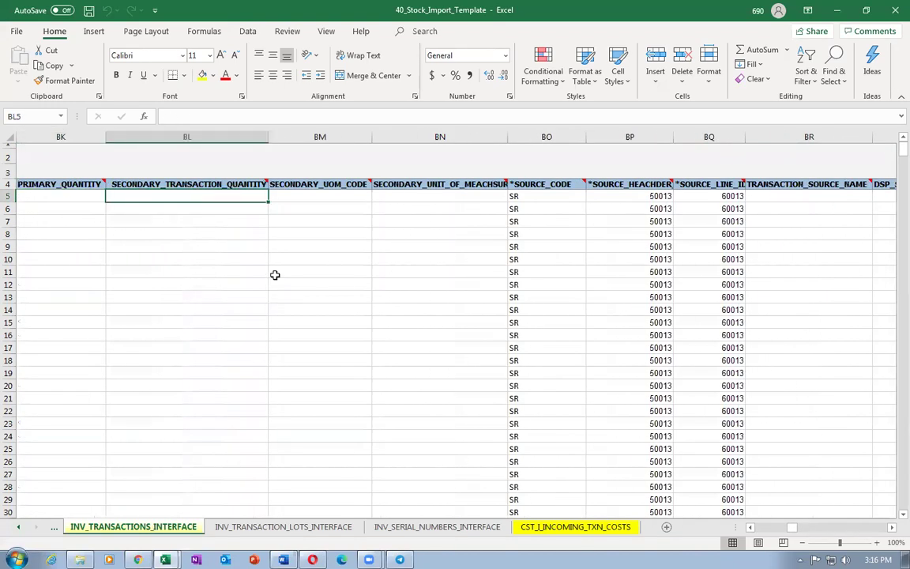
key(Right)
key(Right)
key(Right)
key(Right)
key(Right)
key(Right)
key(Right)
key(Right)
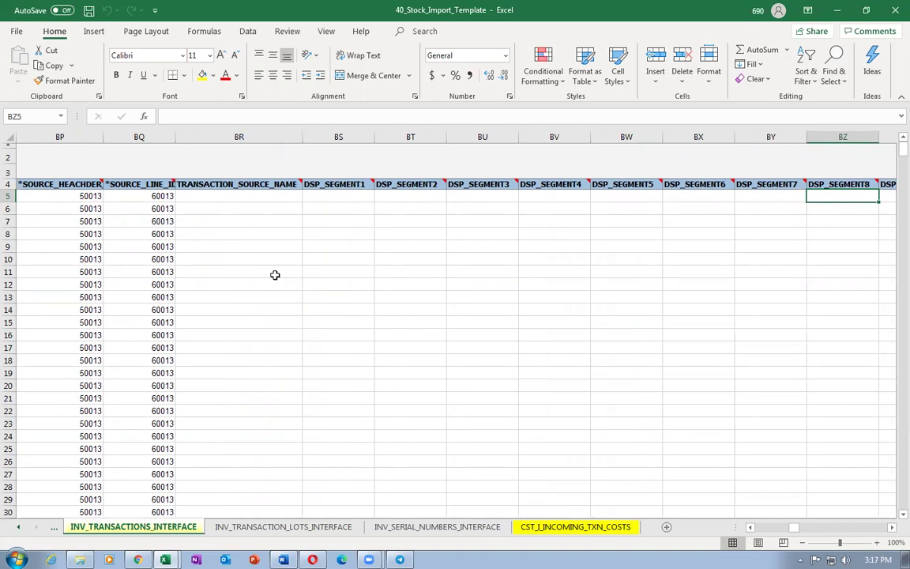
key(Right)
key(Right)
key(Right)
key(Right)
key(Right)
key(Right)
key(Right)
key(Right)
key(Right)
key(Right)
key(Right)
key(Right)
key(Right)
key(Right)
key(Right)
key(Right)
key(Right)
key(Right)
key(Right)
key(Right)
key(Right)
key(Right)
key(Right)
key(Right)
key(Right)
key(Right)
key(Right)
key(Right)
key(Right)
key(Right)
key(Right)
key(Right)
key(Right)
key(Right)
key(Right)
key(Right)
key(Right)
key(Right)
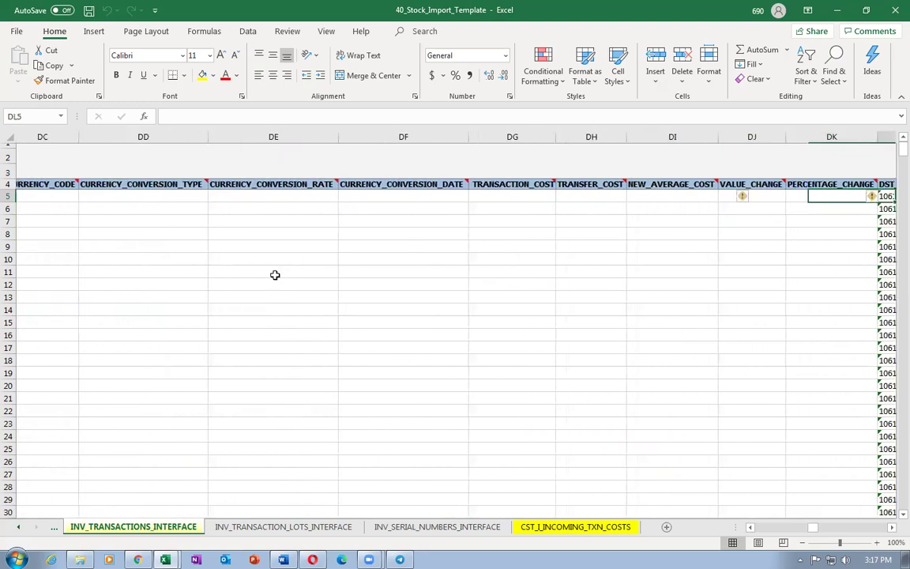
key(Right)
key(Right)
key(Right)
key(Right)
key(Left)
key(Left)
key(Left)
key(Left)
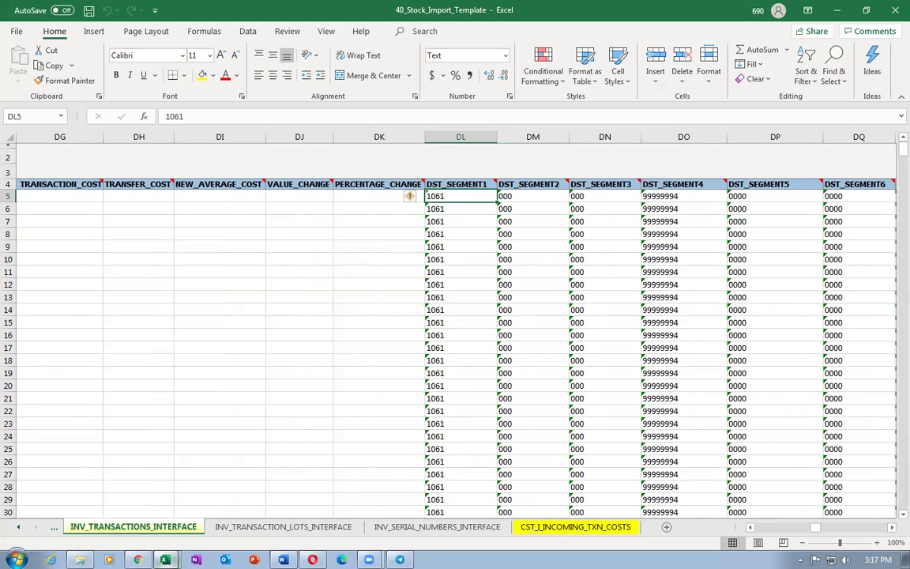
- Open InventoryTransactionImportTemplate from the PWC Training\Import folder in Excel and enable editing
click(80, 559)
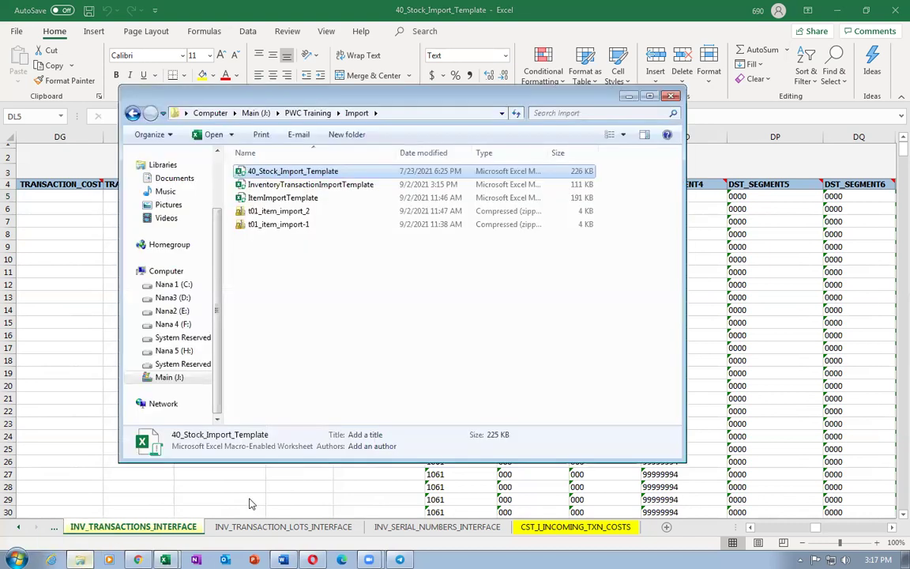
click(330, 185)
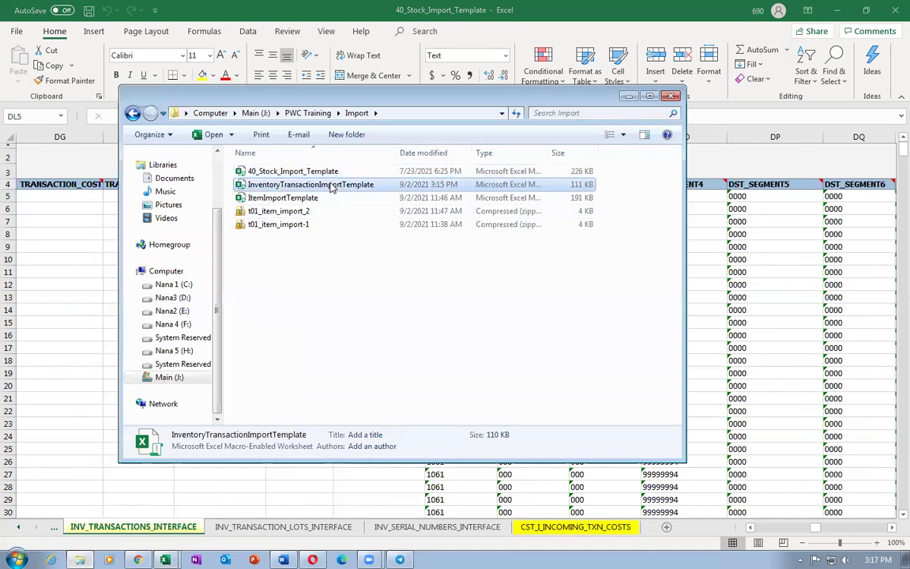
double_click(369, 184)
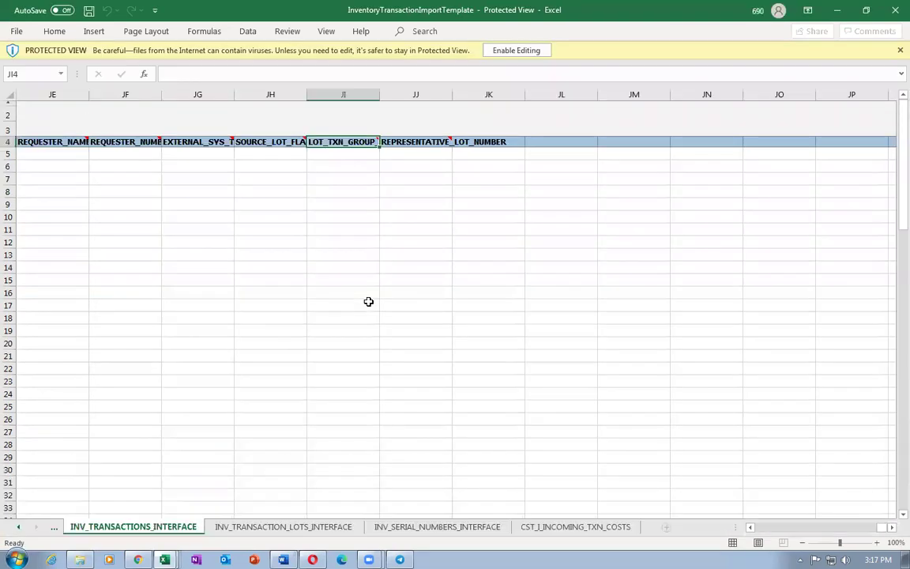
click(518, 50)
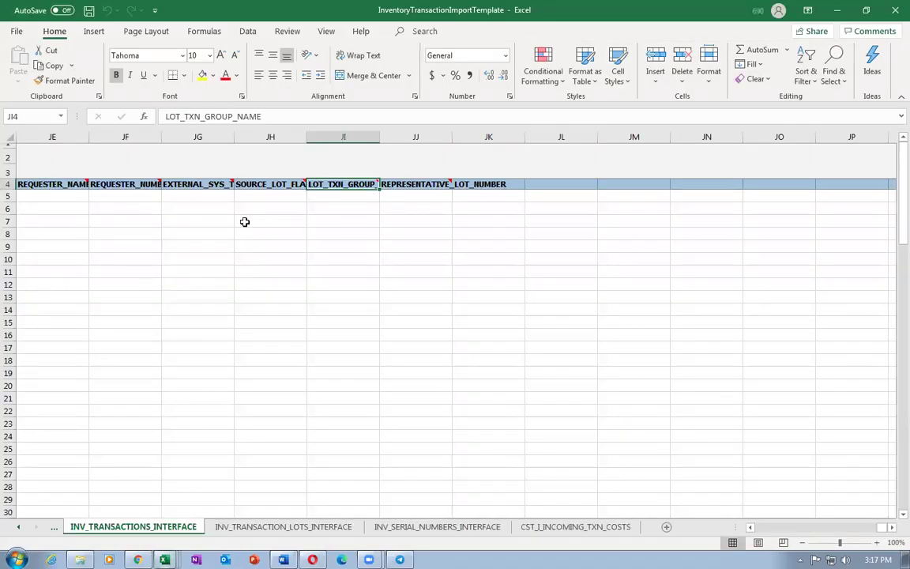
- Look through the INV_TRANSACTIONS_INTERFACE columns along row 5, from the external system column back to the DST_SEGMENT1 account segment
click(218, 202)
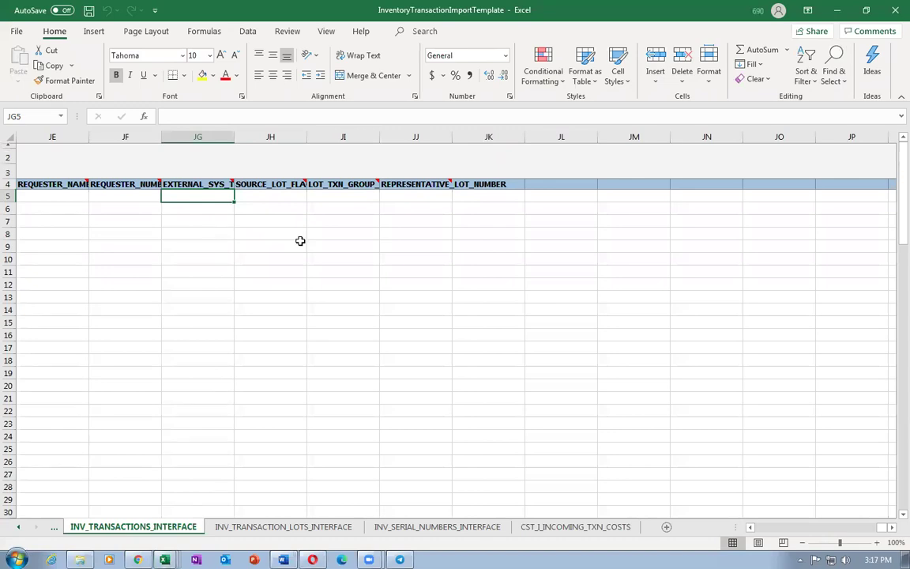
key(Left)
key(Left)
key(Left)
key(Left)
key(Left)
key(Left)
key(Left)
key(Left)
key(Left)
key(Left)
key(Left)
key(Left)
key(Left)
key(Left)
key(Left)
key(Left)
key(Left)
key(Left)
key(Left)
key(Left)
key(Left)
key(Left)
key(Left)
key(Left)
key(Left)
key(Left)
key(Left)
key(Left)
key(Left)
key(Left)
key(Left)
key(Left)
key(Left)
key(Left)
key(Left)
key(Left)
key(Left)
key(Left)
key(Left)
key(Left)
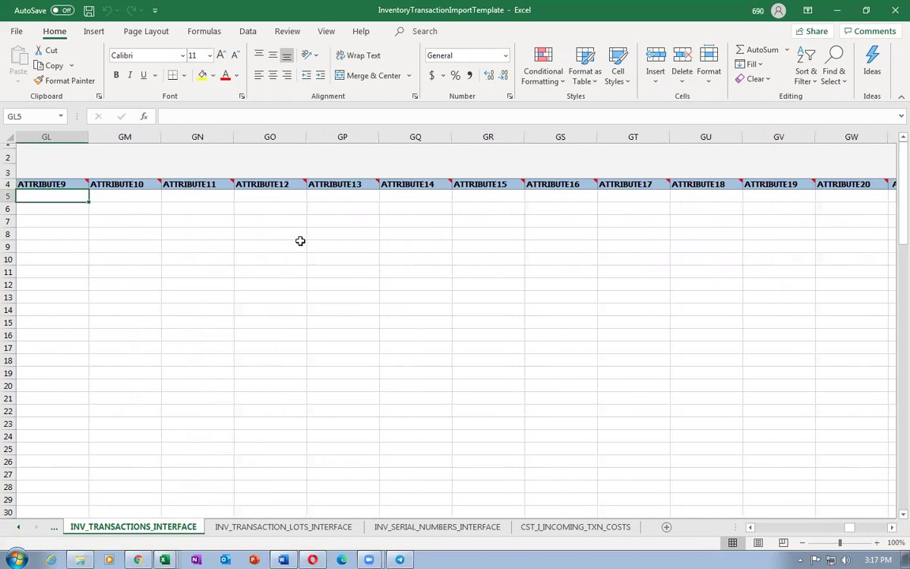
key(Left)
key(Left)
key(Left)
key(Left)
key(Left)
key(Left)
key(Left)
key(Left)
key(Left)
key(Left)
key(Left)
key(Left)
key(Left)
key(Left)
key(Left)
key(Left)
key(Left)
key(Left)
key(Left)
key(Left)
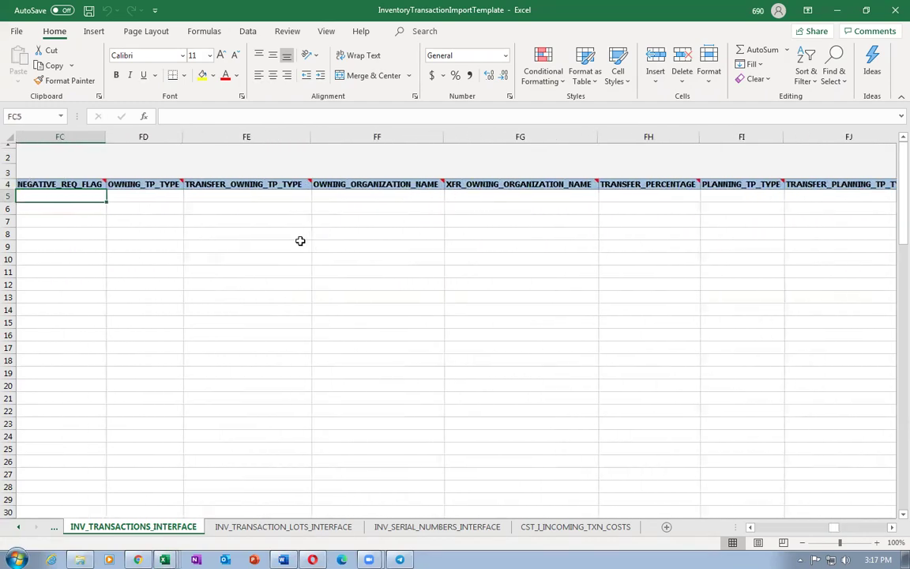
key(Left)
key(Left)
key(Left)
key(Left)
key(Left)
key(Left)
key(Left)
key(Left)
key(Left)
key(Left)
key(Left)
key(Left)
key(Left)
key(Left)
key(Left)
key(Left)
key(Left)
key(Left)
key(Left)
key(Left)
key(Left)
key(Left)
key(Left)
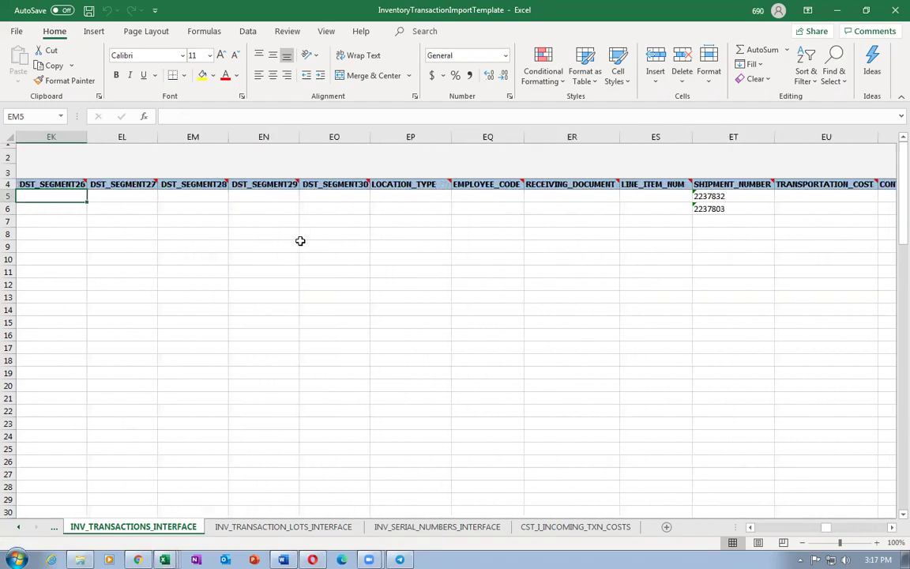
key(Left)
key(Left)
key(Left)
key(Left)
key(Left)
key(Left)
key(Left)
key(Left)
key(Left)
key(Left)
key(Left)
key(Left)
key(Left)
key(Left)
key(Left)
key(Left)
key(Left)
key(Left)
key(Left)
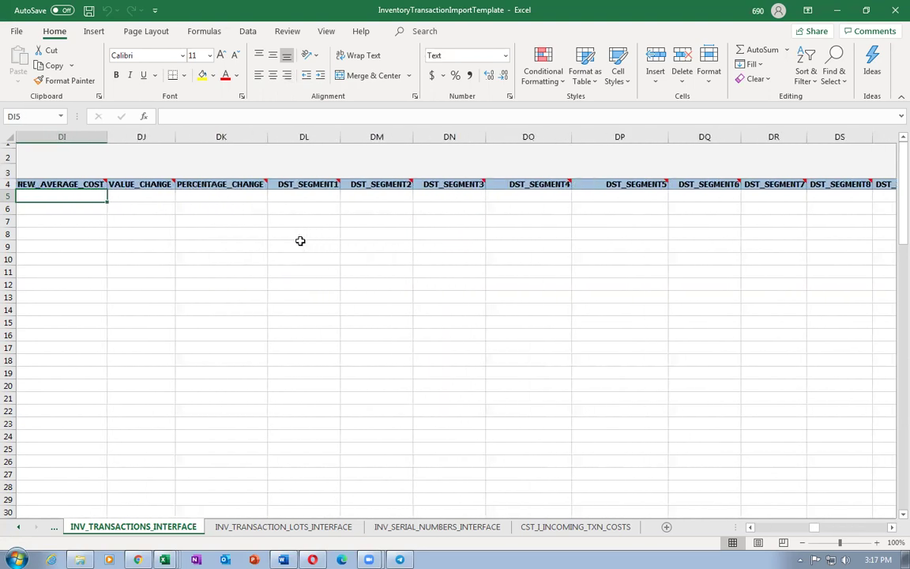
key(Right)
key(Right)
key(Right)
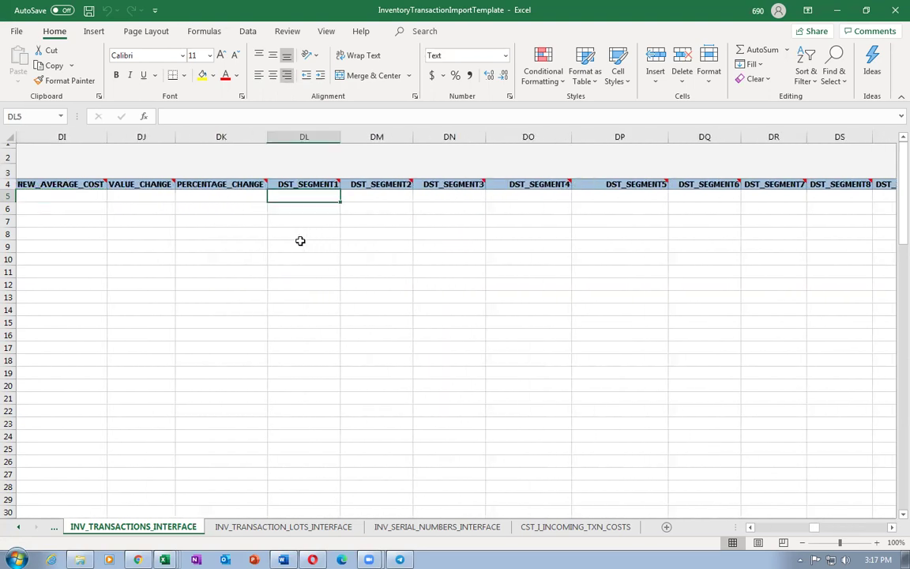
- Review the row 5 columns between TRANSACTION_REFERENCE and DST_SEGMENT10, covering currency, cost and account segments, and stop on DST_SEGMENT1
key(Left)
key(Left)
key(Left)
key(Left)
key(Left)
key(Left)
key(Left)
key(Left)
key(Left)
key(Left)
key(Left)
key(Left)
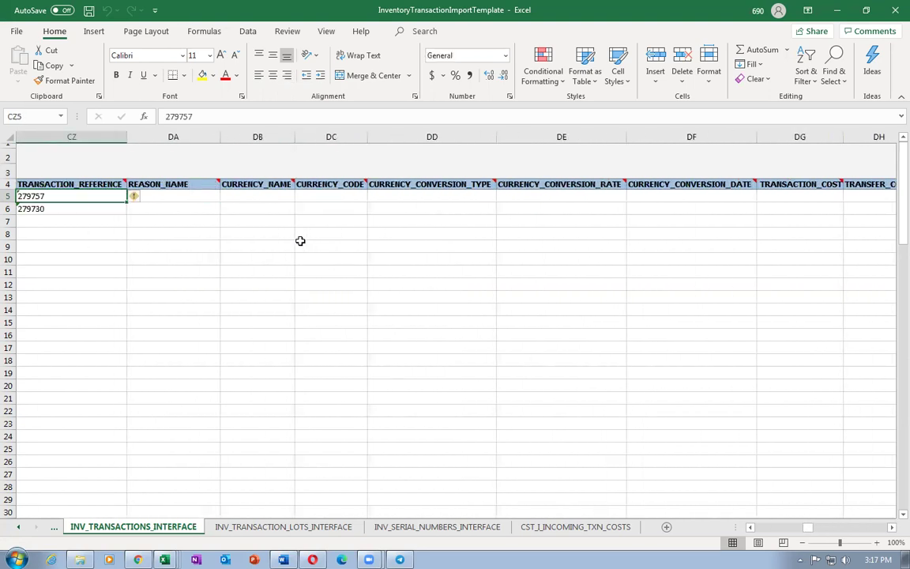
key(Right)
key(Right)
key(Right)
key(Right)
key(Right)
key(Right)
key(Right)
key(Right)
key(Right)
key(Right)
key(Right)
key(Right)
key(Right)
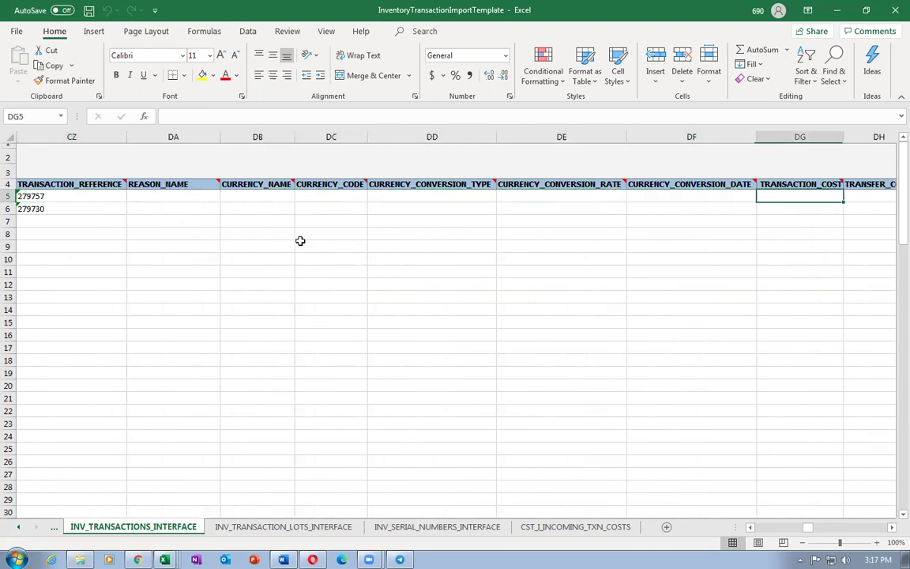
key(Right)
key(Right)
key(Right)
key(Right)
key(Right)
key(Right)
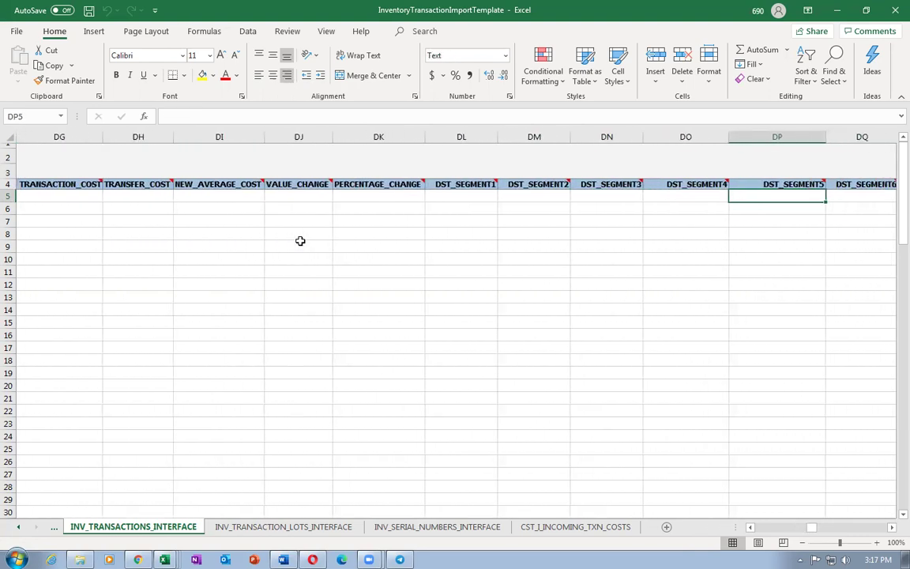
key(Right)
key(Right)
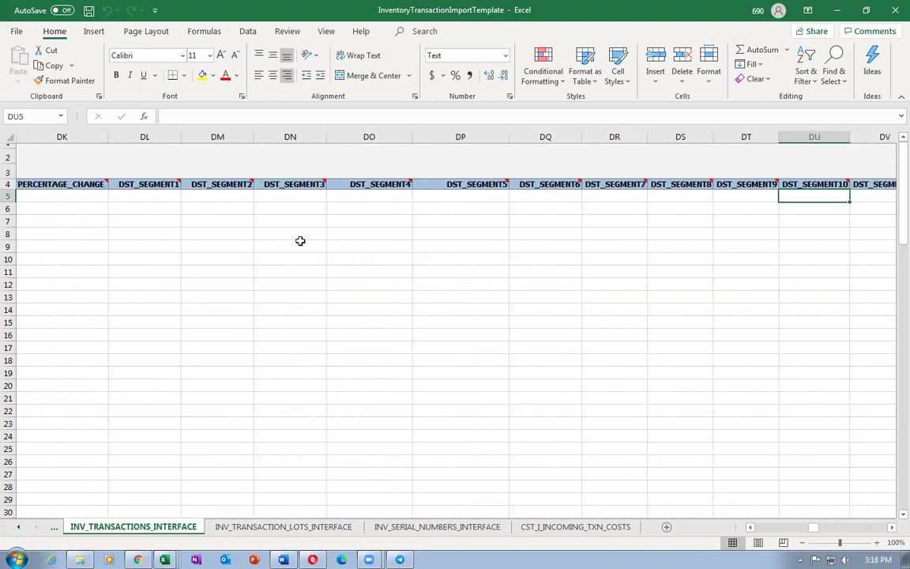
key(Left)
key(Left)
key(Left)
key(Left)
key(Left)
key(Left)
key(Left)
key(Left)
key(Left)
key(Left)
key(Left)
key(Left)
key(Left)
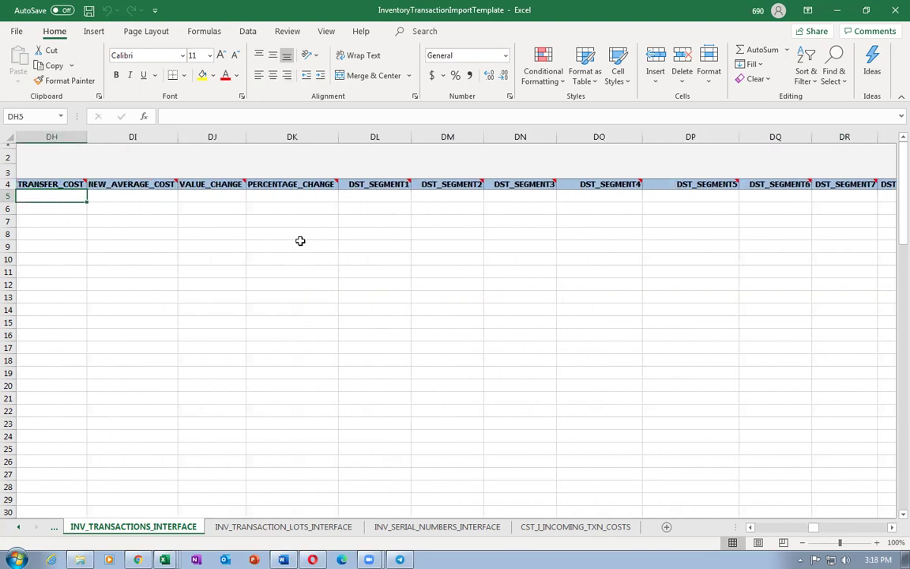
key(Right)
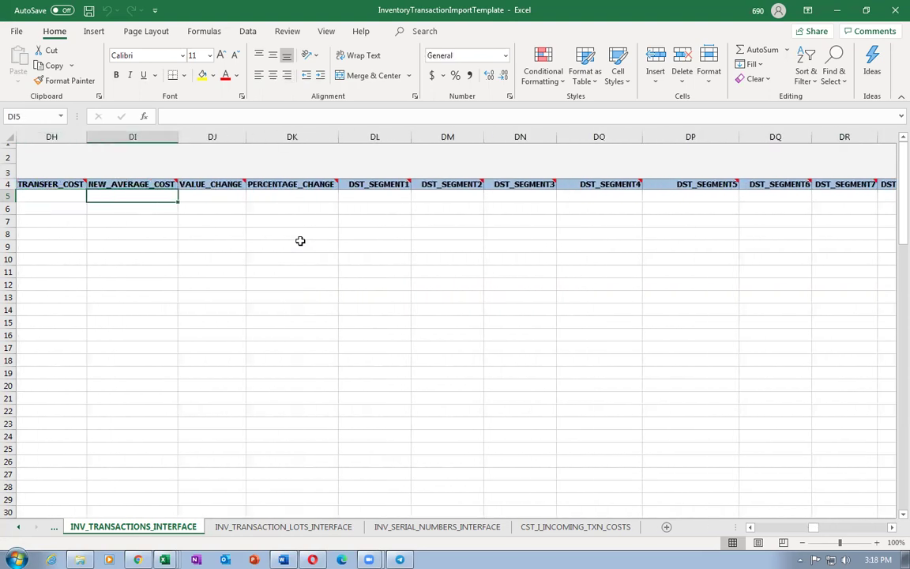
key(Right)
key(Right)
key(Right)
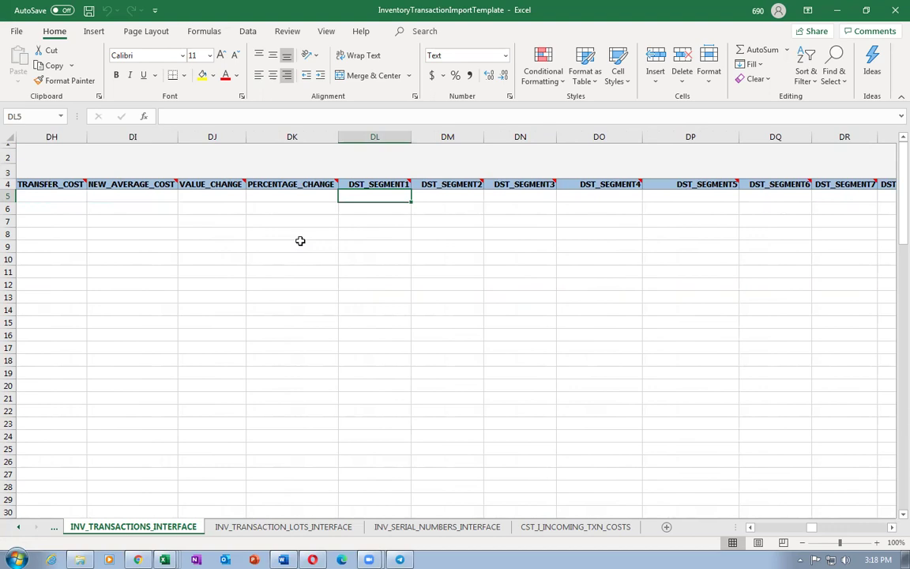
- Compare row 5 from ORGANIZATION_NAME through ITEM_NUMBER in 40_Stock_Import_Template with the start of the same row in InventoryTransactionImportTemplate
key(alt+Tab)
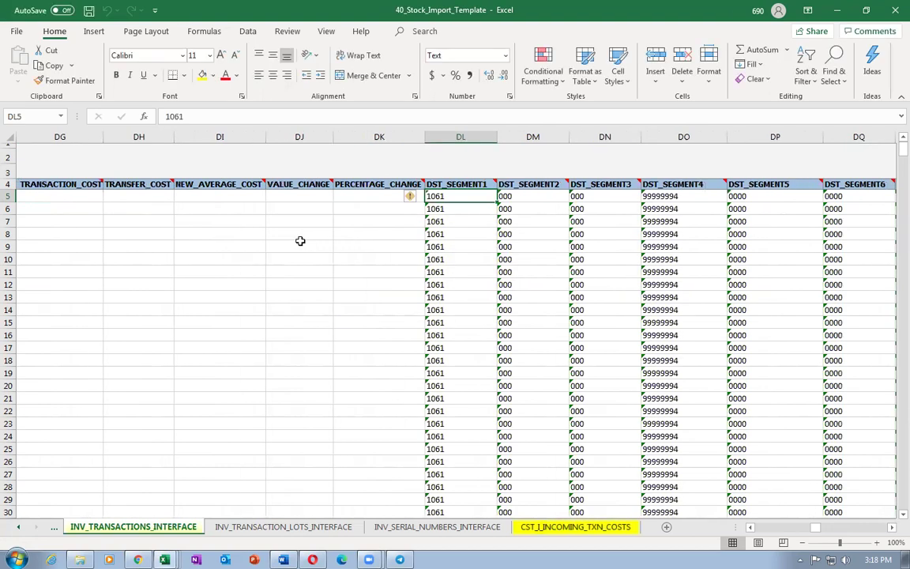
key(ctrl+Home)
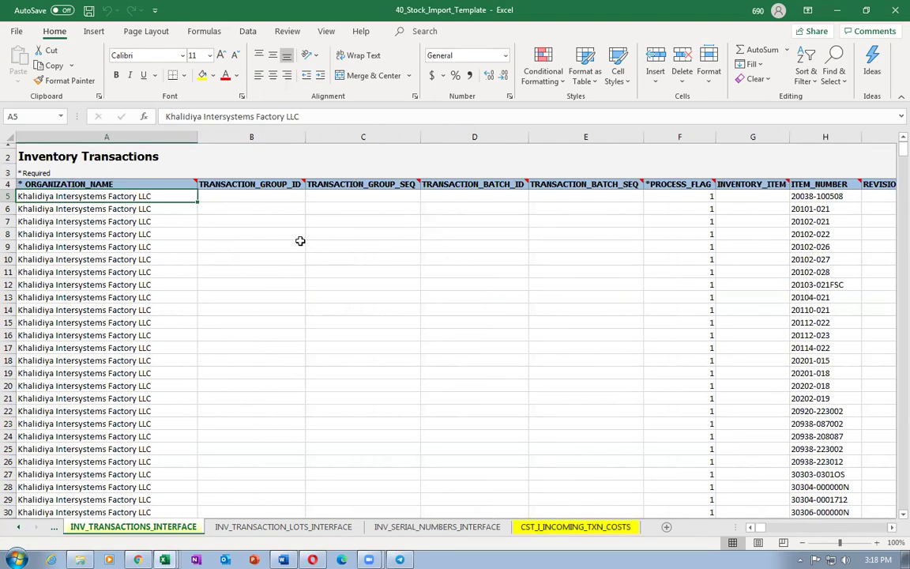
key(alt+Tab)
key(Home)
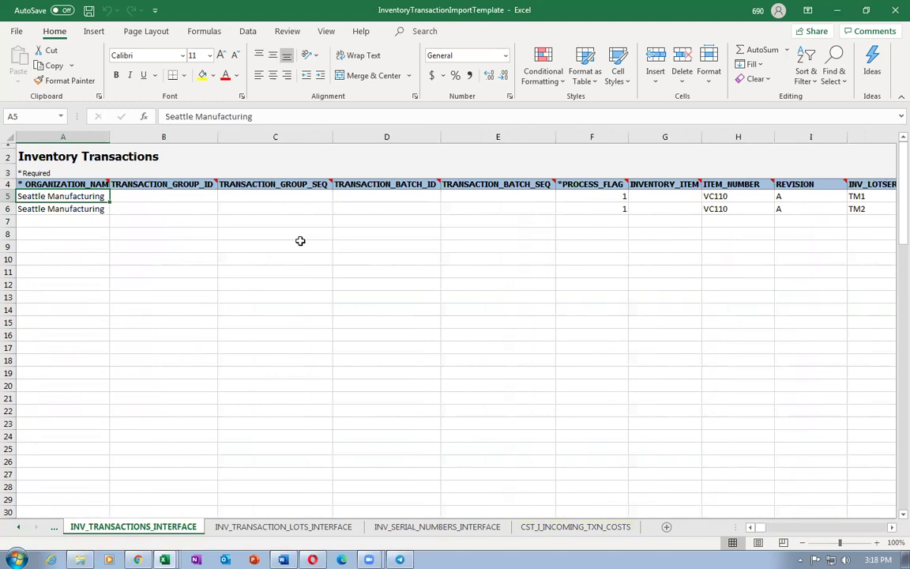
key(Right)
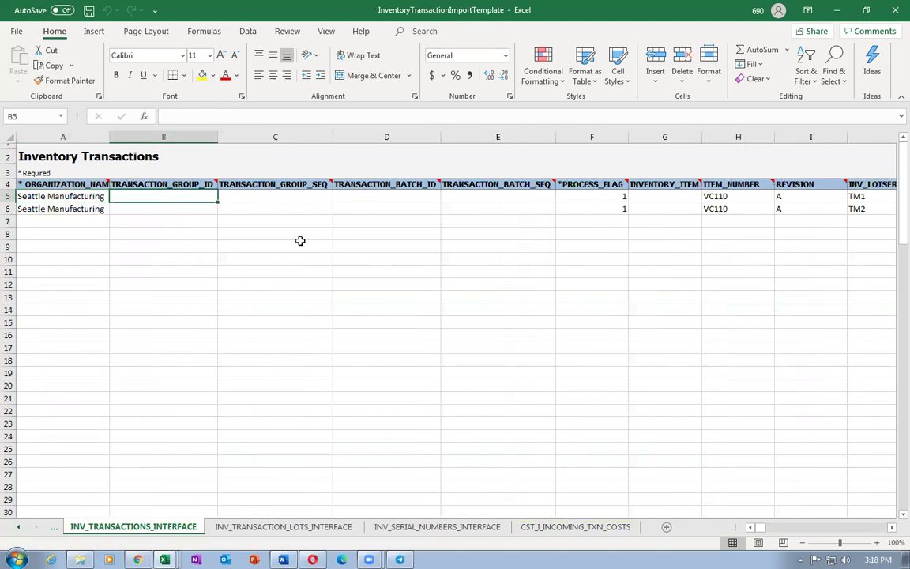
key(alt+Tab)
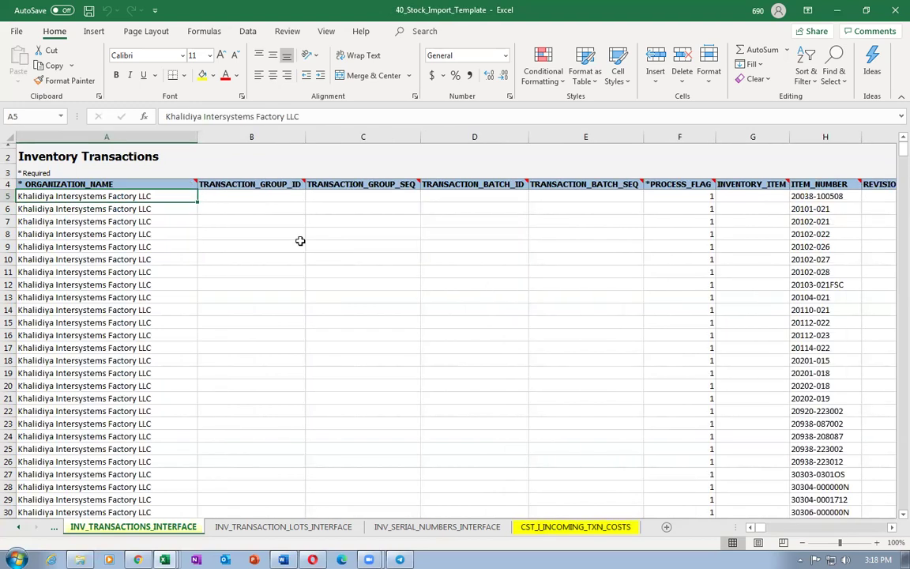
key(Right)
key(Right)
key(Right)
key(Right)
key(Right)
key(Right)
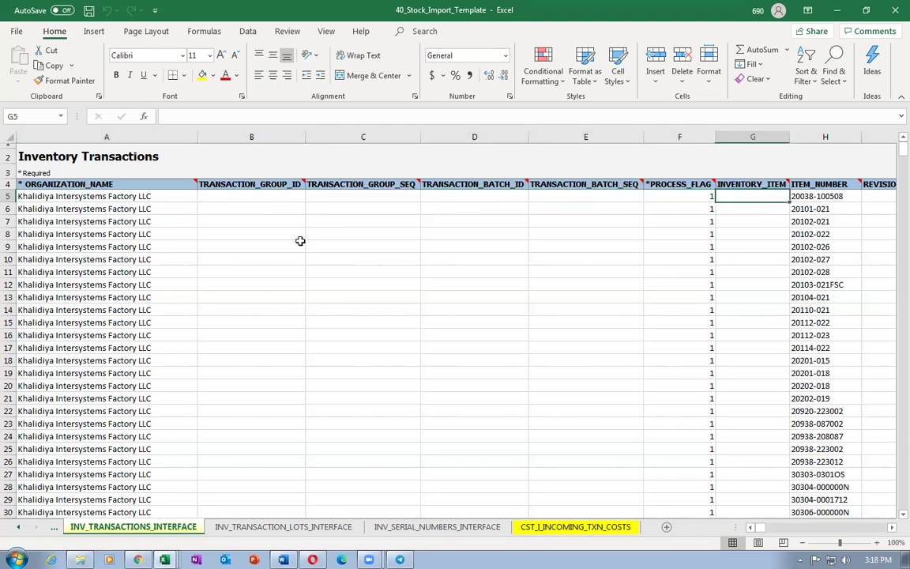
key(Right)
- Set ITEM_NUMBER in row 5 of InventoryTransactionImportTemplate to j05_laptop
key(alt+Tab)
key(Right)
key(Right)
key(Right)
key(Right)
key(Right)
key(Right)
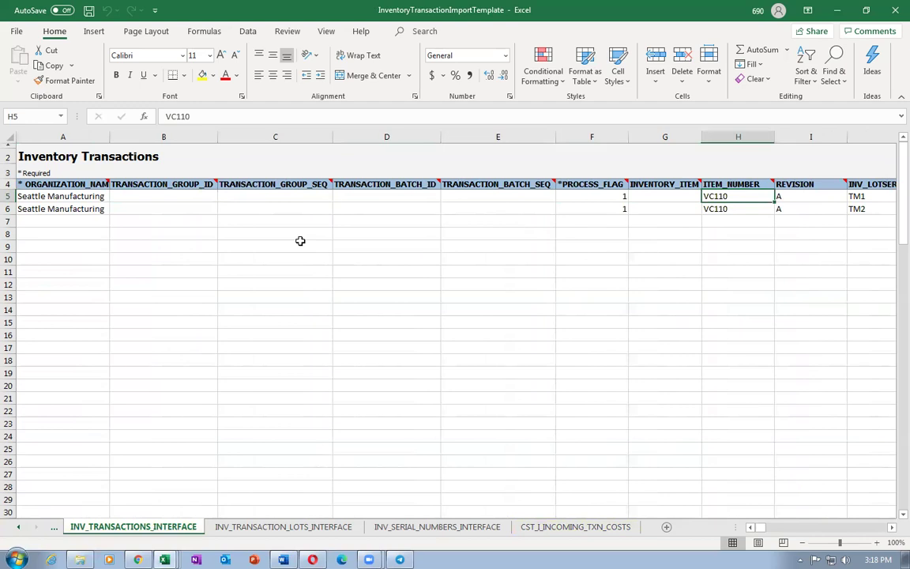
text(j02)
key(BackSpace)
text(45)
key(BackSpace)
key(BackSpace)
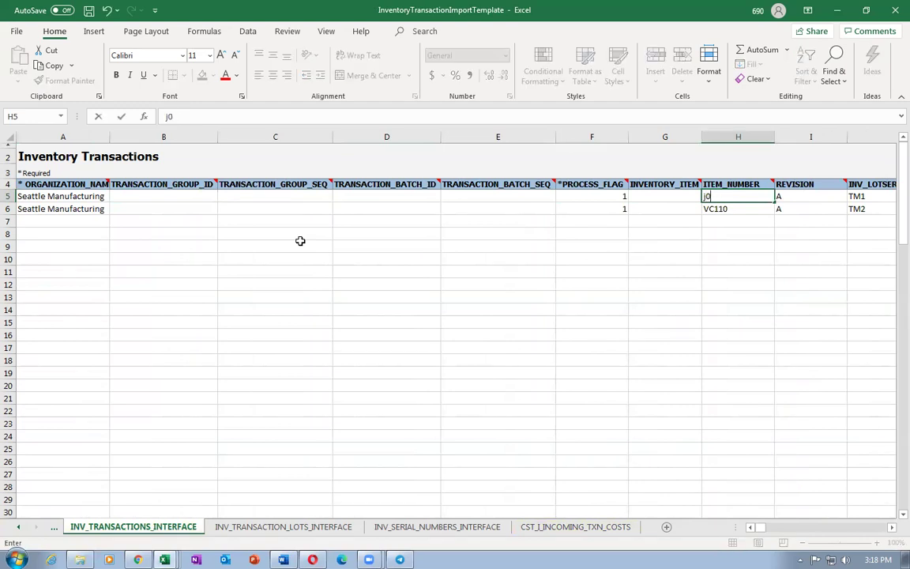
text(5_laptop)
key(Tab)
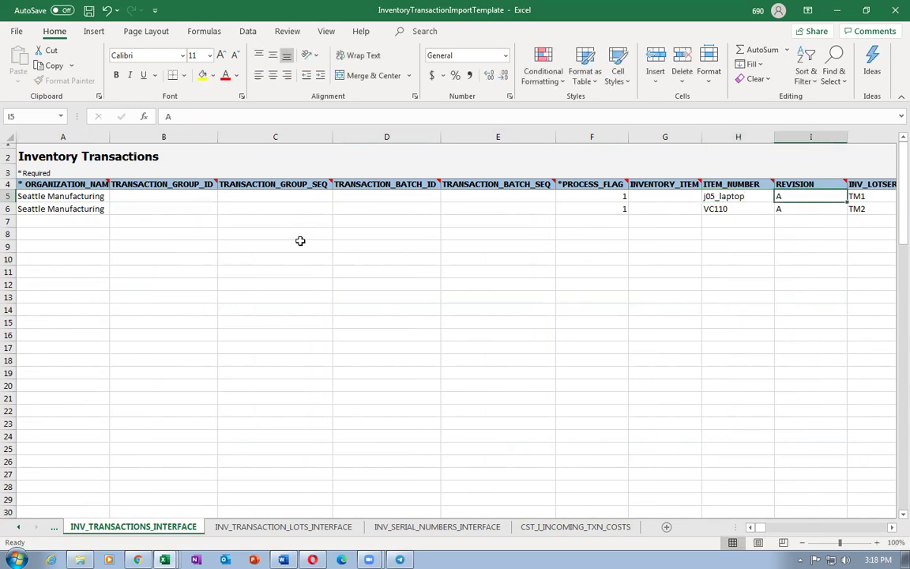
- Check the REVISION columns in the sample, then clear REVISION and INV_LOTSERIAL_INTERFACE_NUM in row 5 of InventoryTransactionImportTemplate
key(alt+Tab)
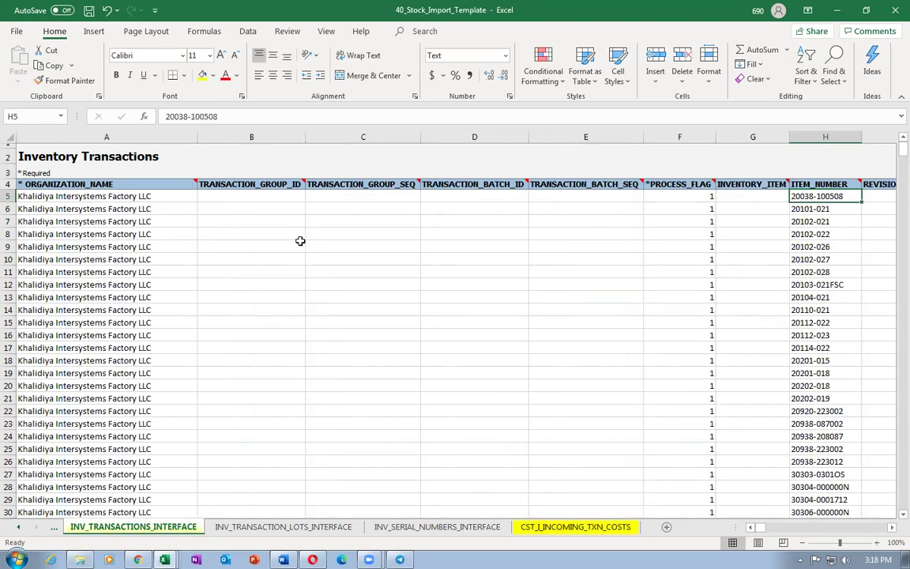
key(Right)
key(Right)
key(Right)
key(Right)
key(alt+Tab)
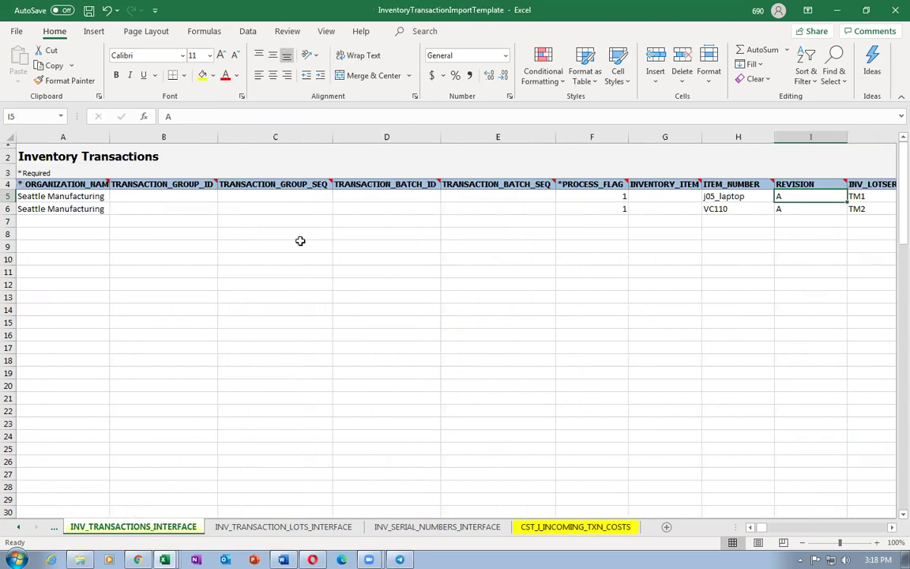
key(Delete)
key(Tab)
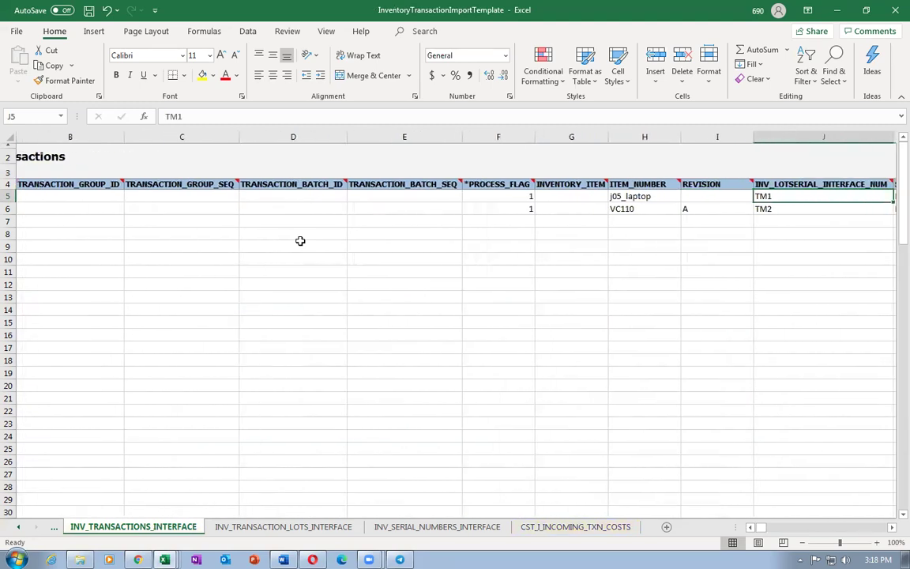
key(Delete)
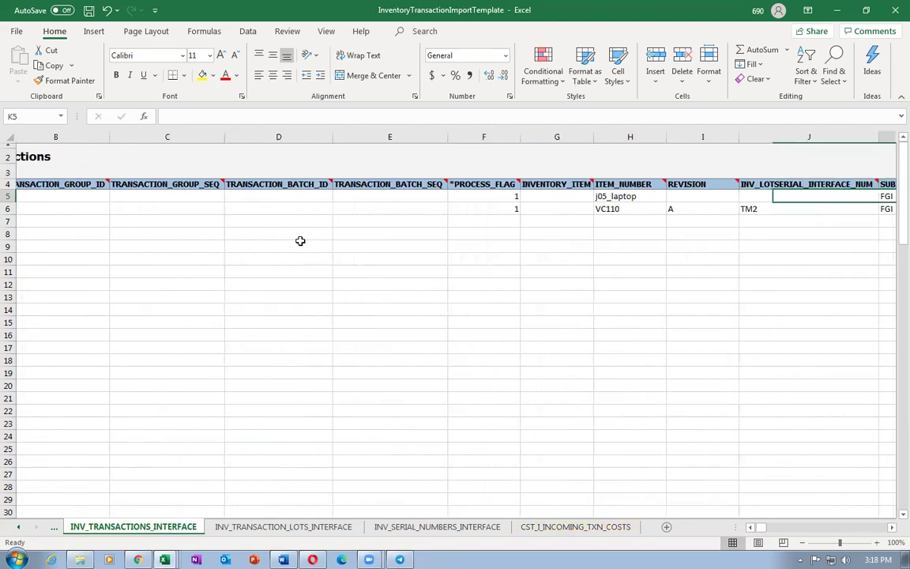
key(Tab)
key(Tab)
key(Left)
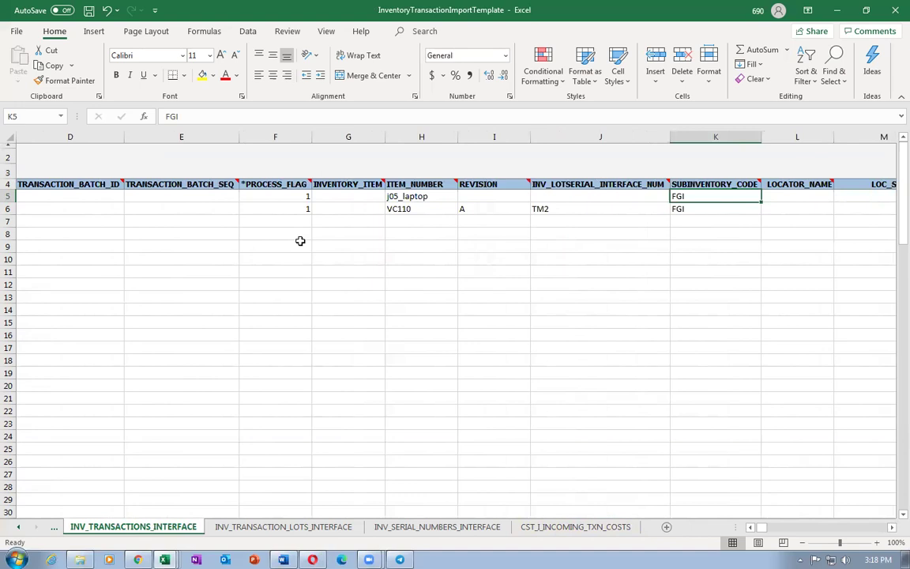
- Compare the SUBINVENTORY_CODE, LOCATOR_NAME and LOC_SEGMENT1 columns of row 5 between InventoryTransactionImportTemplate and the stock import sample
key(alt+Tab)
key(Left)
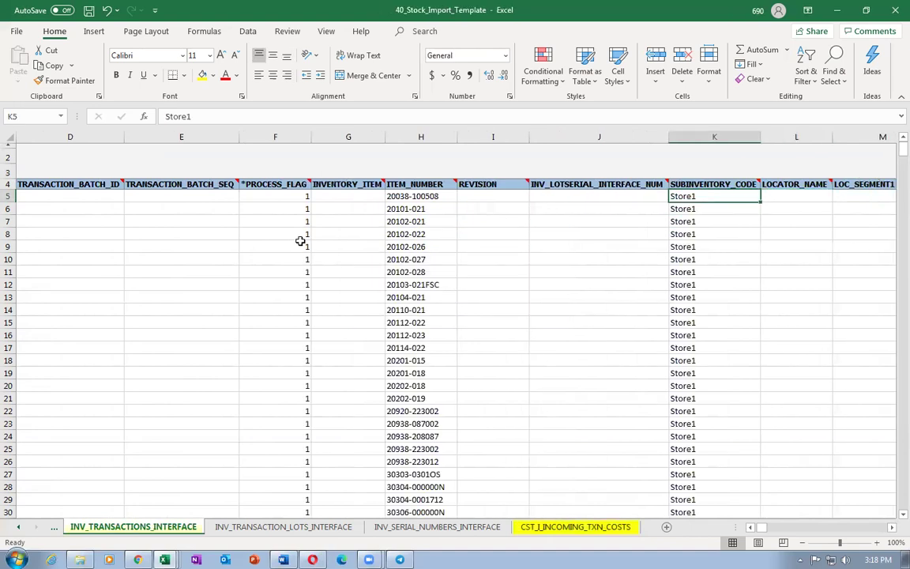
key(alt+Tab)
key(Left)
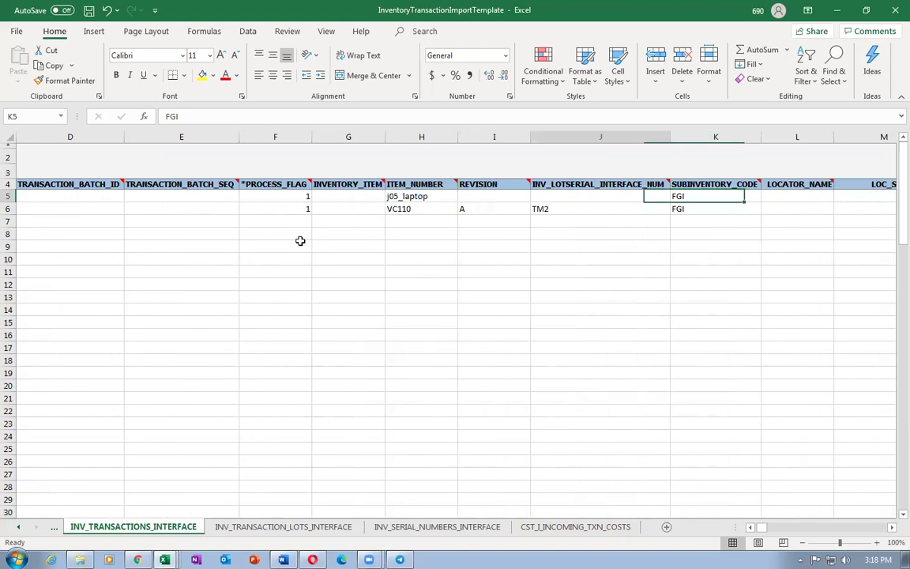
key(Right)
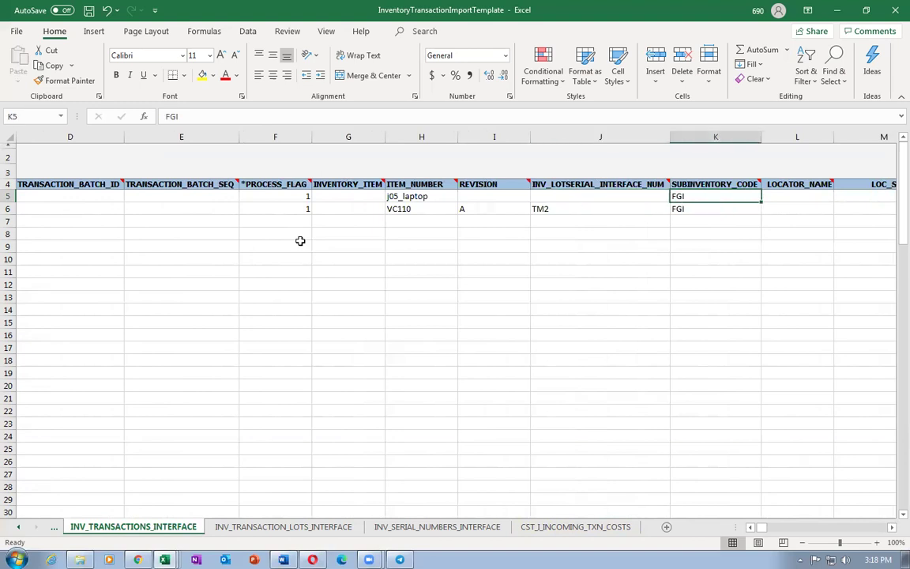
key(Right)
key(Right)
key(Right)
key(Right)
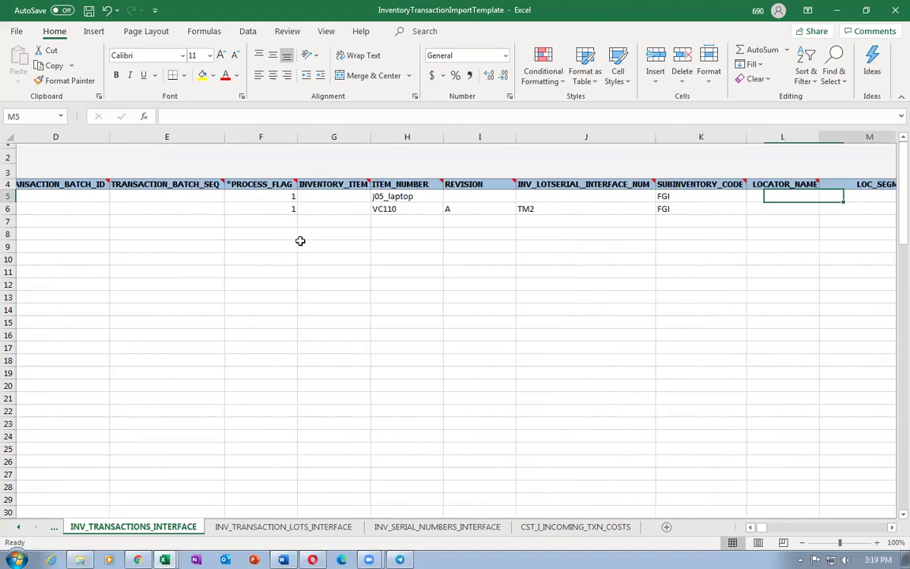
key(alt+Tab)
key(Right)
key(Right)
key(Right)
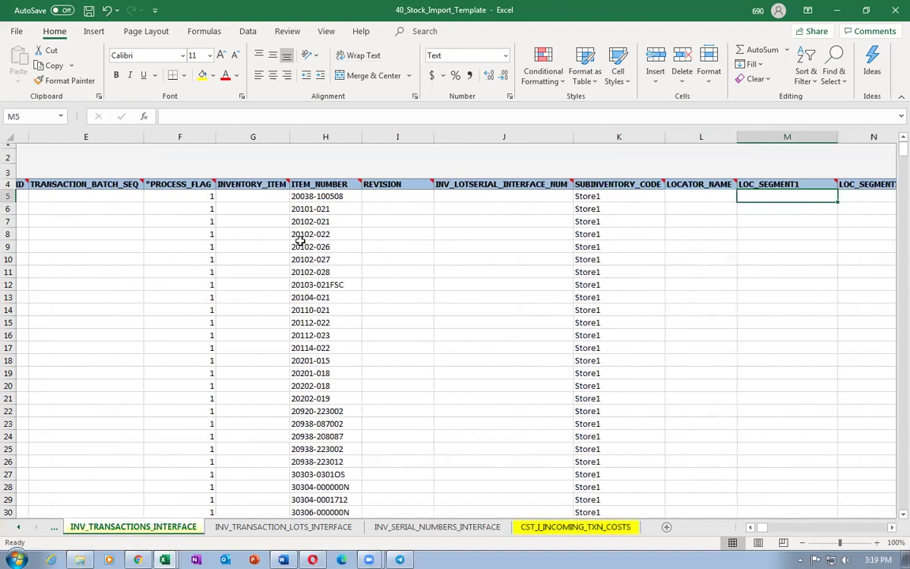
key(Left)
key(Left)
key(Left)
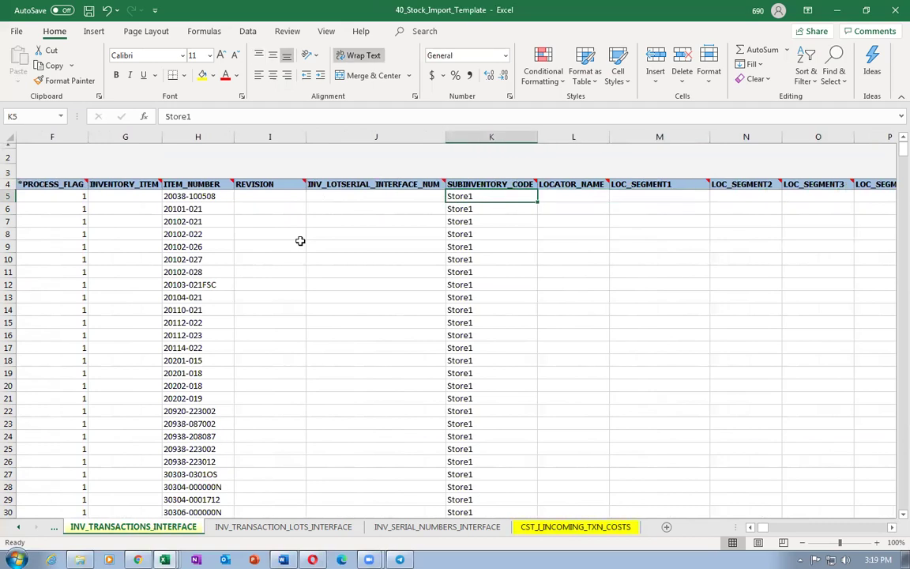
- Review row 5 of the sample across the LOC_SEGMENT columns and stop on TRANSACTION_QUANTITY
key(Right)
key(Right)
key(Right)
key(Right)
key(Right)
key(Right)
key(Right)
key(Right)
key(Right)
key(Right)
key(Right)
key(Right)
key(Right)
key(Right)
key(Right)
key(Right)
key(Right)
key(Right)
key(Right)
key(Right)
key(Right)
key(Right)
key(Right)
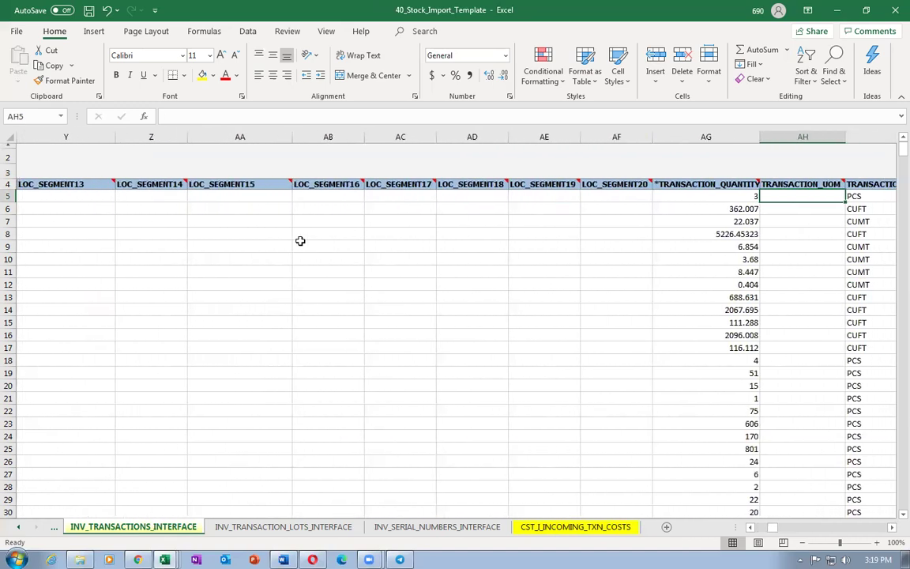
key(Right)
key(Left)
key(Left)
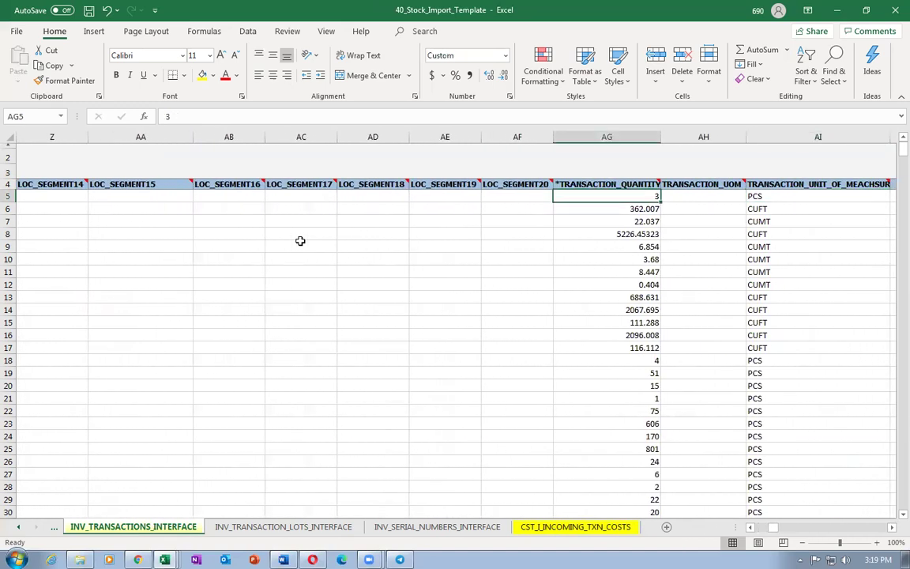
- Look through row 5 of InventoryTransactionImportTemplate across the LOC_SEGMENT columns to the transaction quantity and unit of measure columns
key(alt+Tab)
key(Right)
key(Right)
key(Right)
key(Right)
key(Right)
key(Right)
key(Right)
key(Right)
key(Right)
key(Right)
key(Right)
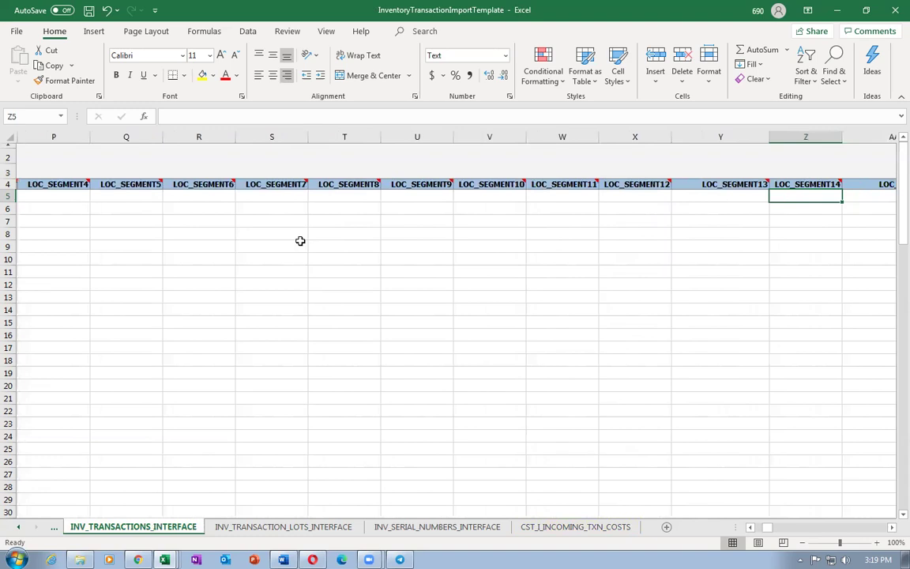
key(Right)
key(Right)
key(Right)
key(Right)
key(Right)
key(Right)
key(Right)
key(Right)
key(Right)
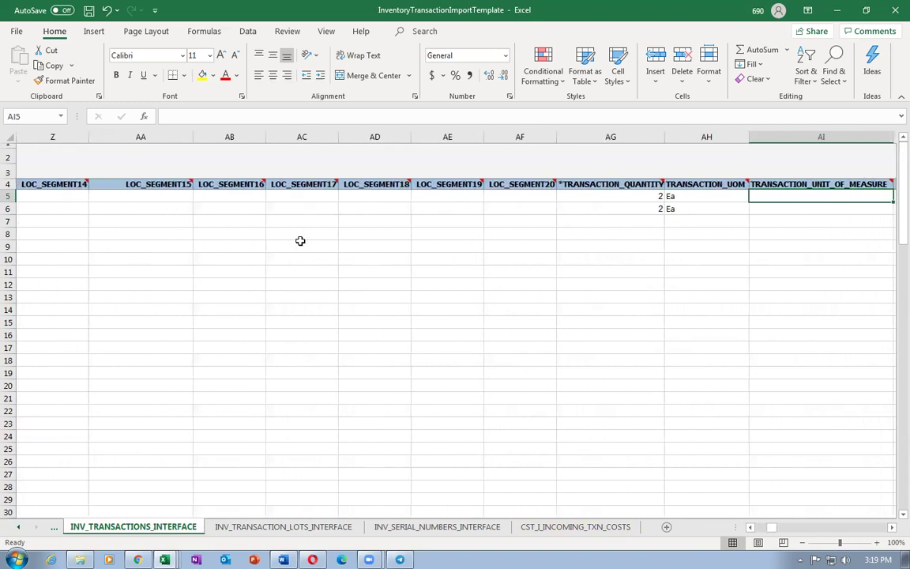
key(Left)
key(Left)
key(Right)
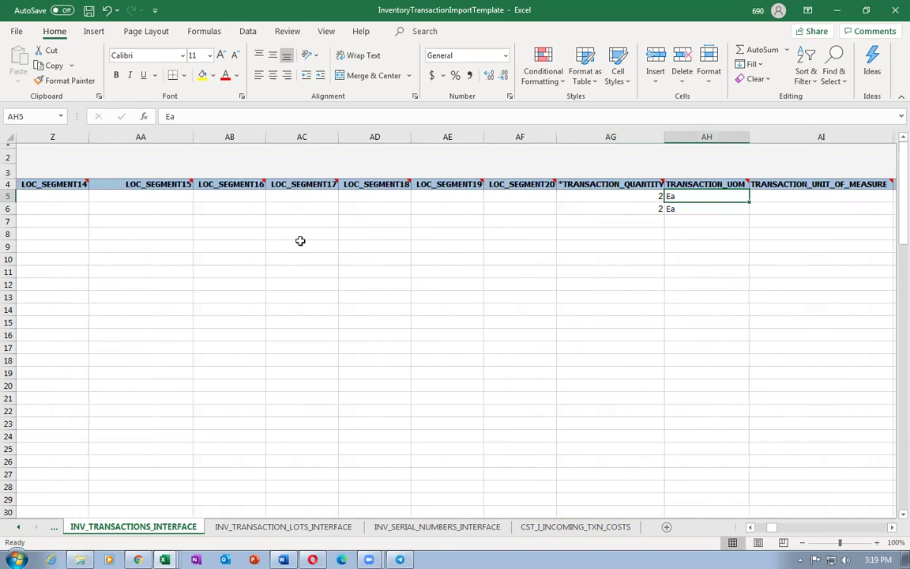
key(Right)
- Compare the row 5 unit of measure, RESERVATION_QUANTITY and TRANSACTION_DATE columns of the sample with those in InventoryTransactionImportTemplate
key(alt+Tab)
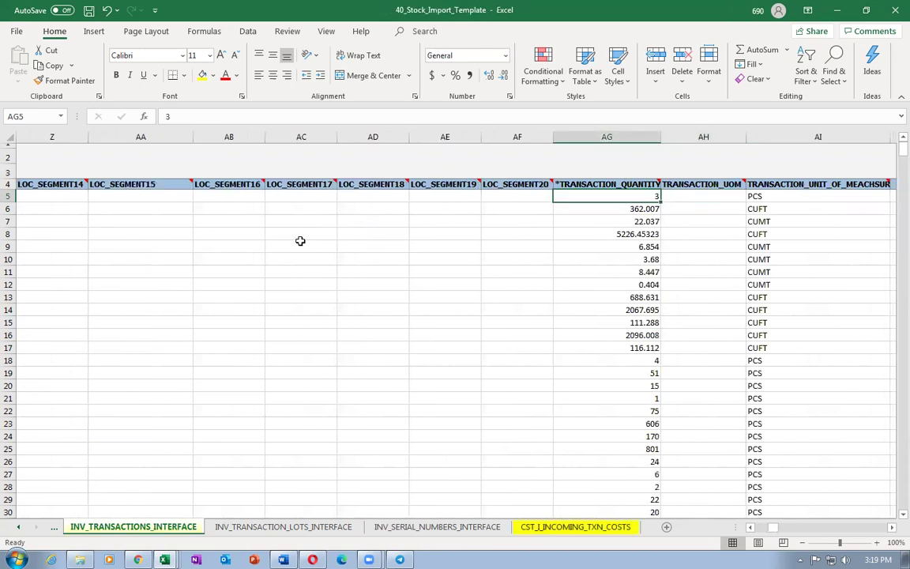
key(Right)
key(Right)
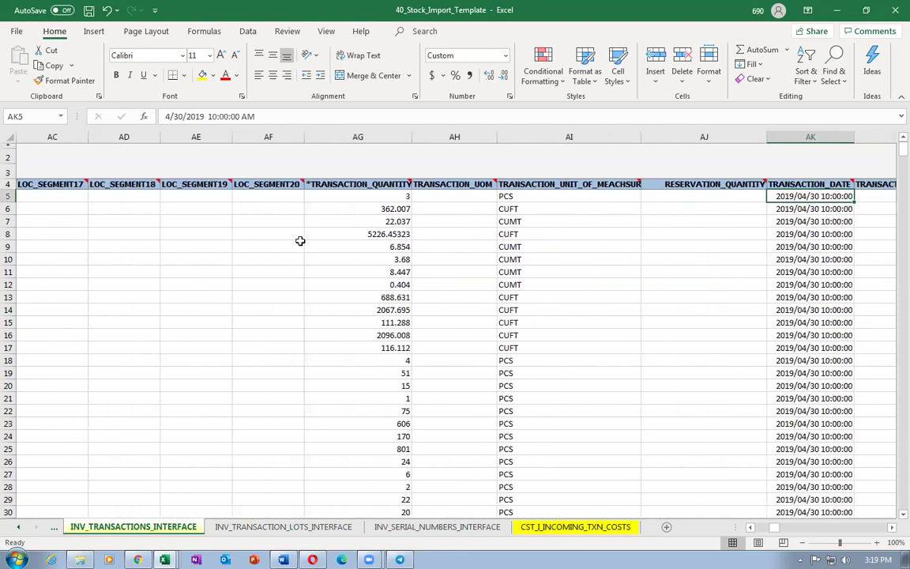
key(alt+Tab)
key(Right)
key(Right)
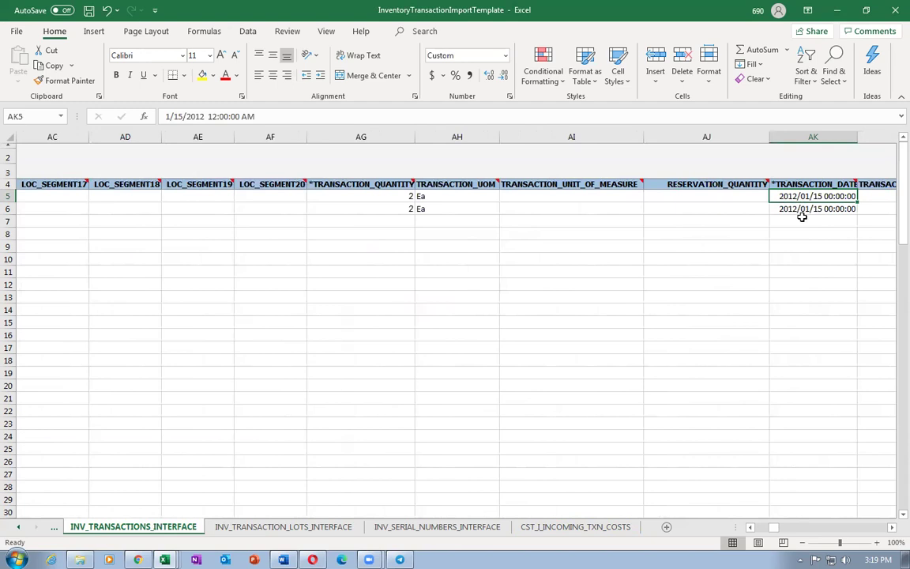
click(687, 195)
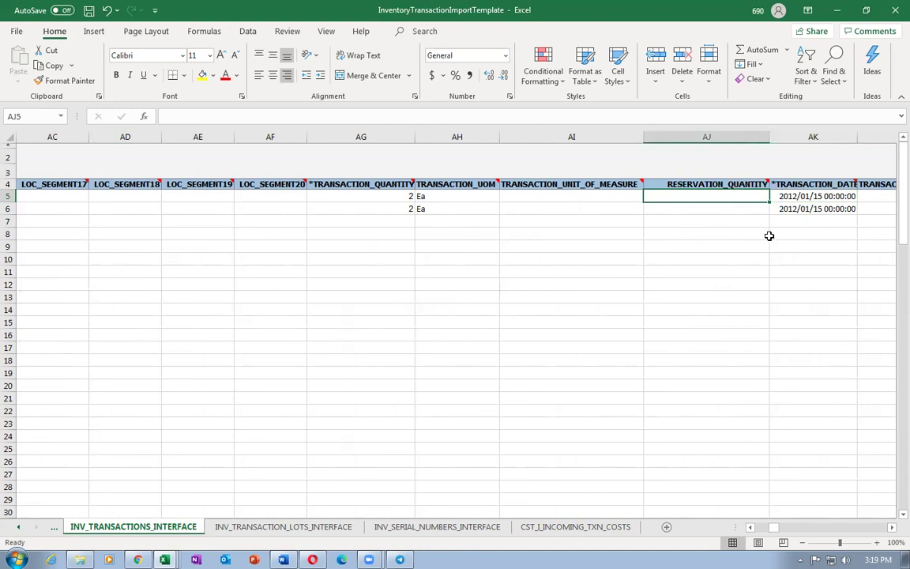
key(Right)
key(Right)
- Compare the row 5 columns from TRANSACTION_SOURCE_TYPE_NAME onward in the sample and in InventoryTransactionImportTemplate
key(alt+Tab)
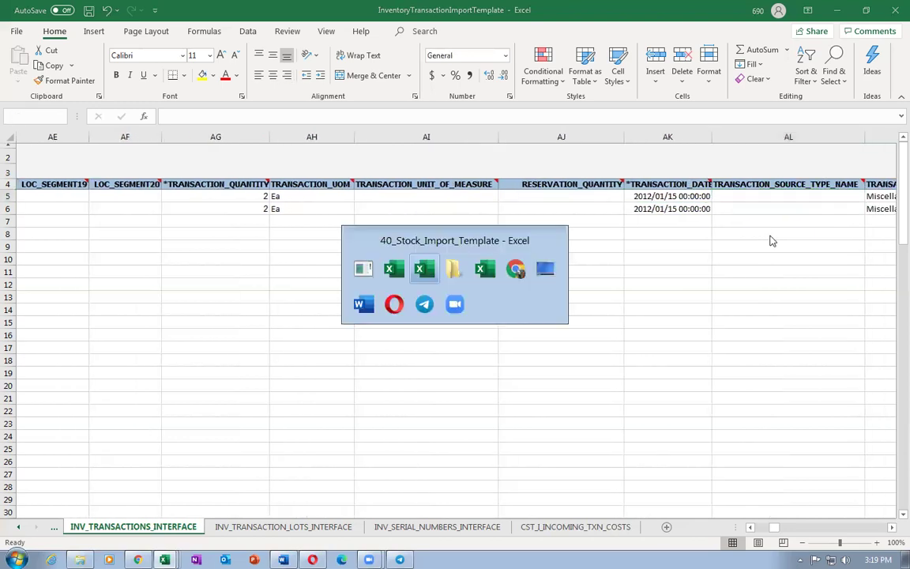
key(Right)
key(Right)
key(Right)
key(alt+Tab)
key(Right)
key(Right)
key(Right)
key(Right)
- Review row 5 of 40_Stock_Import_Template across the XFER_LOC_SEGMENT, primary and secondary quantity columns and stop on SOURCE_CODE
key(alt+Tab)
key(Right)
key(Right)
key(Right)
key(Right)
key(Right)
key(Right)
key(Right)
key(Right)
key(Right)
key(Right)
key(Right)
key(Right)
key(Right)
key(Right)
key(Right)
key(Right)
key(Right)
key(Right)
key(Right)
key(Right)
key(Right)
key(Right)
key(Right)
key(Right)
key(Right)
key(Right)
key(Right)
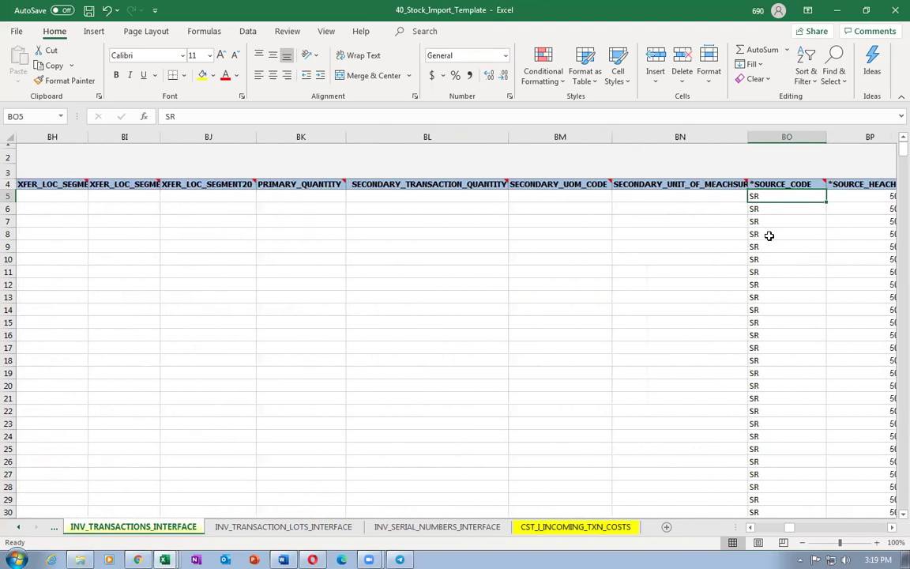
- Look through row 5 of InventoryTransactionImportTemplate across the XFER_LOC_SEGMENT columns up to PRIMARY_QUANTITY
key(Right)
key(alt+Tab)
key(Right)
key(Right)
key(Right)
key(Right)
key(Right)
key(Right)
key(Right)
key(Right)
key(Right)
key(Right)
key(Right)
key(Right)
key(Right)
key(Right)
key(Right)
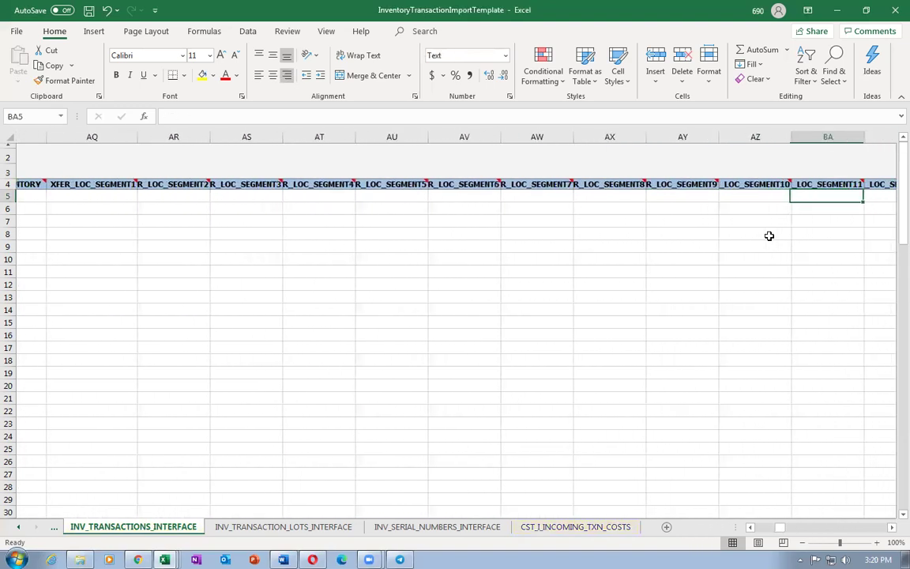
key(Right)
key(Right)
key(Right)
key(Right)
key(Right)
key(Right)
key(Right)
key(Right)
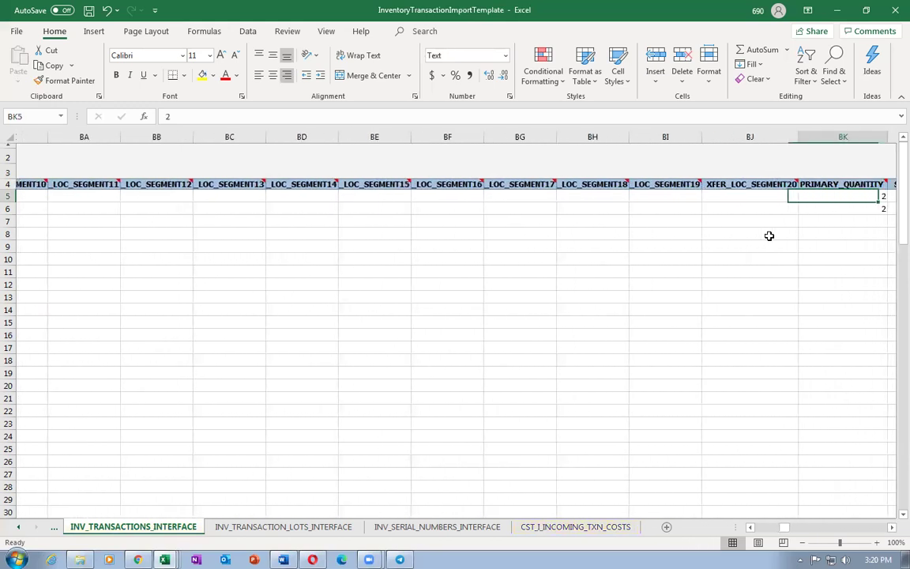
- Check the sample's primary quantity column and clear PRIMARY_QUANTITY in row 5 of InventoryTransactionImportTemplate
key(Left)
key(Left)
key(Left)
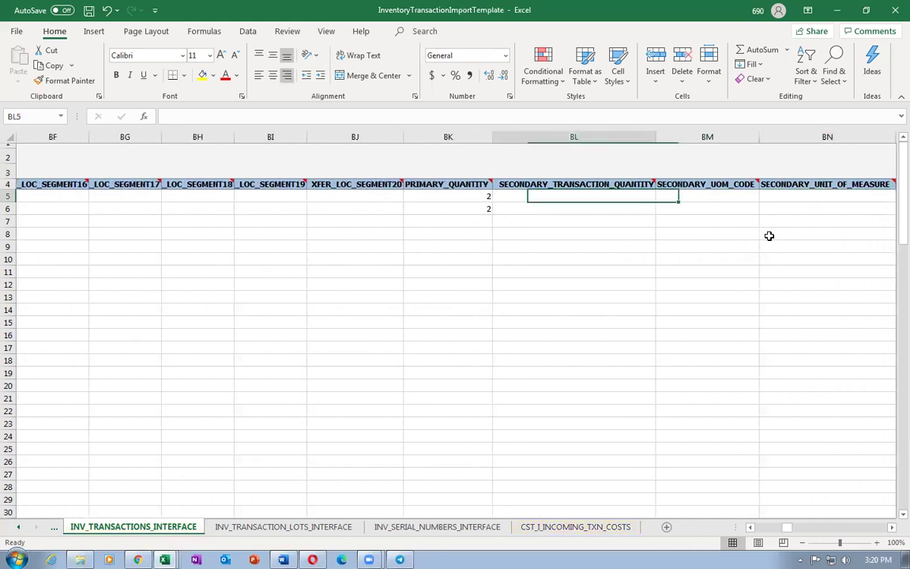
key(alt+Tab)
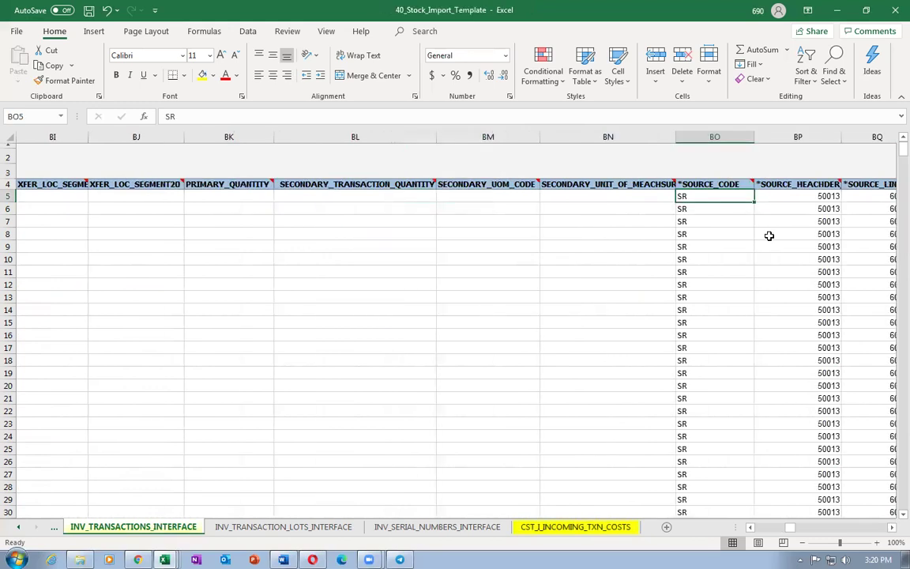
key(alt+Tab)
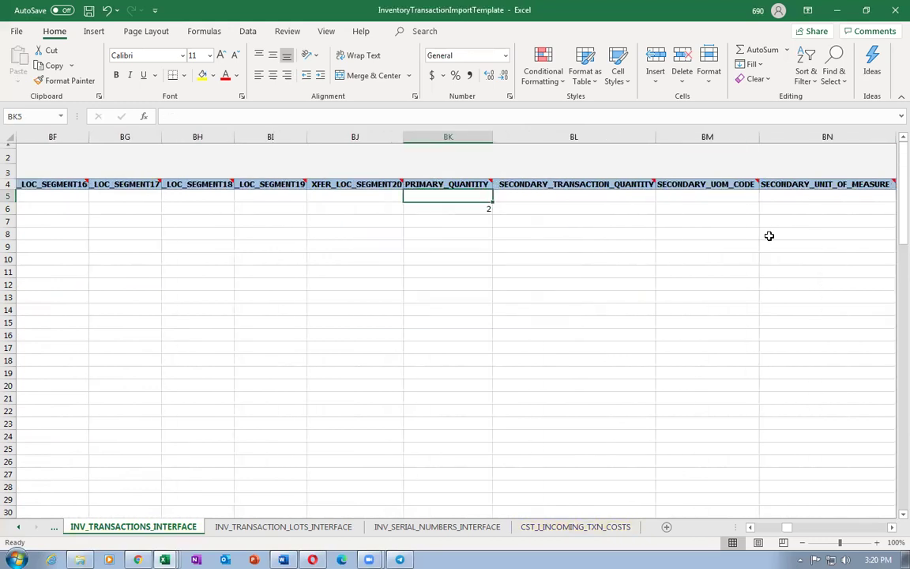
- Check the row 5 secondary quantity, secondary unit of measure and SOURCE_CODE columns in InventoryTransactionImportTemplate
key(Right)
key(Right)
key(Right)
key(Right)
key(Right)
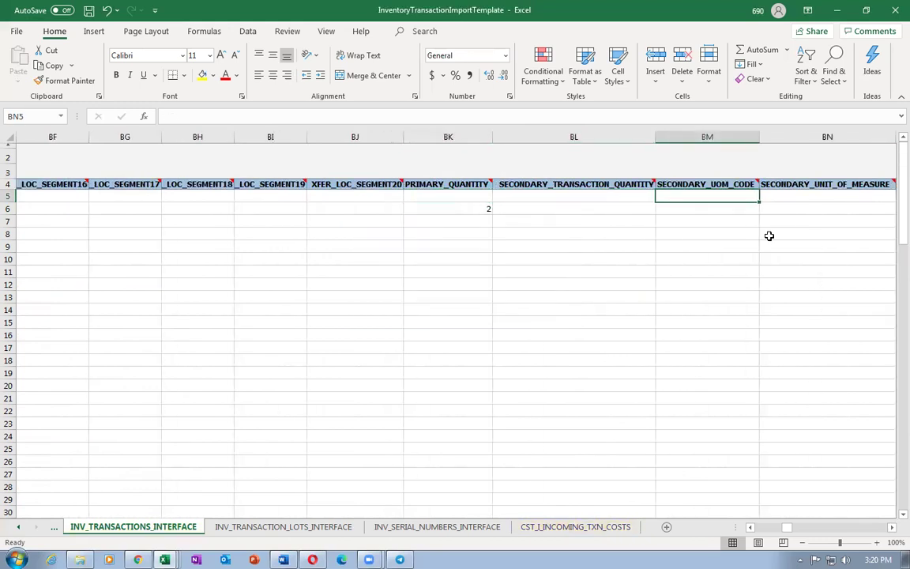
key(Left)
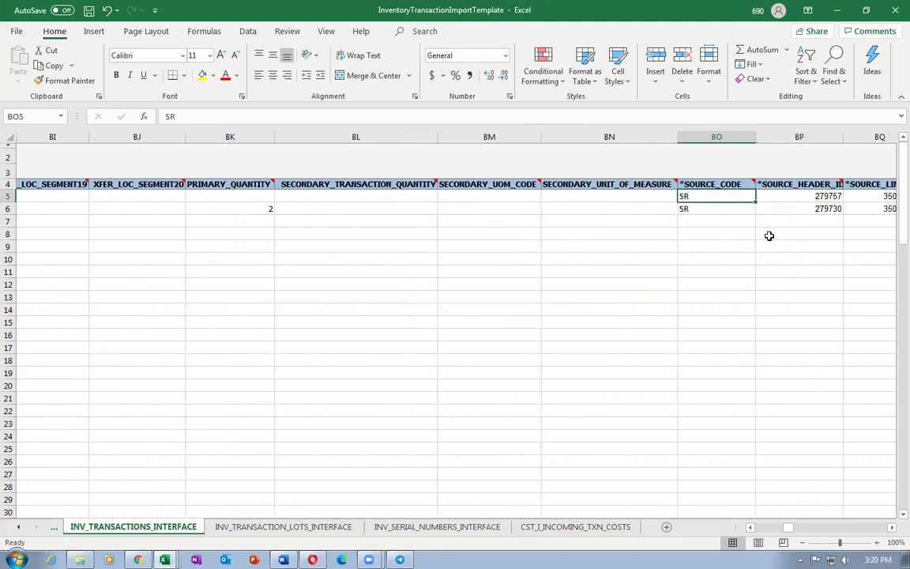
key(Right)
- Compare the row 5 source header ID and source line ID columns of 40_Stock_Import_Template with those in InventoryTransactionImportTemplate
key(alt+Tab)
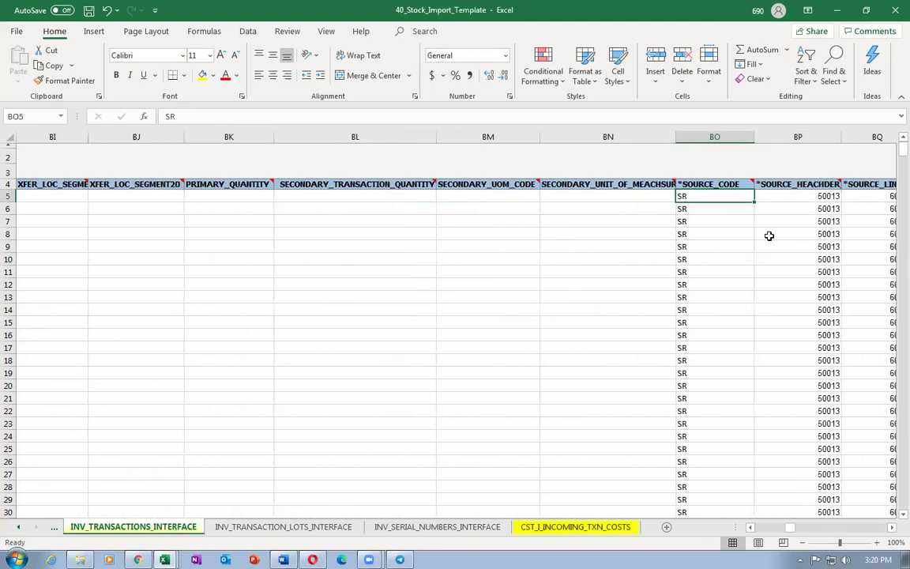
key(Right)
key(Right)
key(Right)
key(Left)
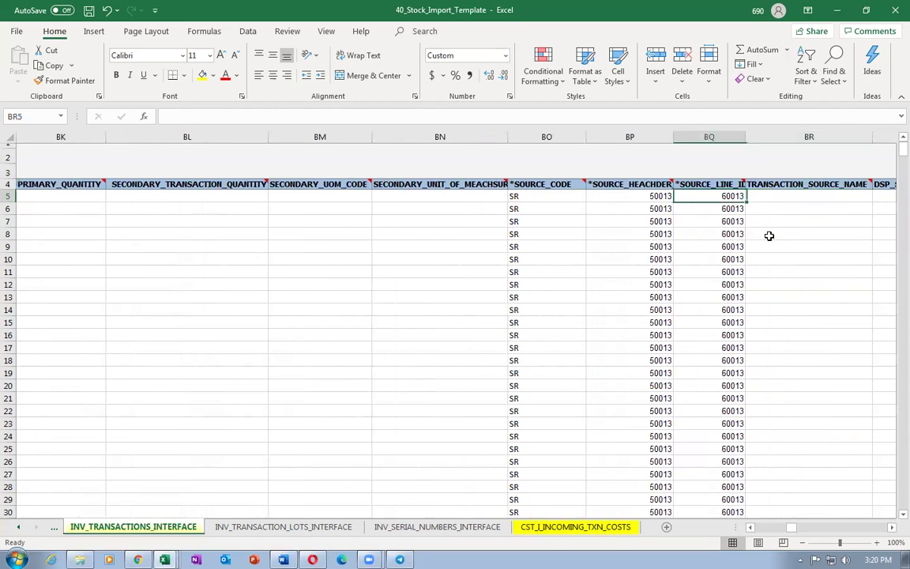
key(Left)
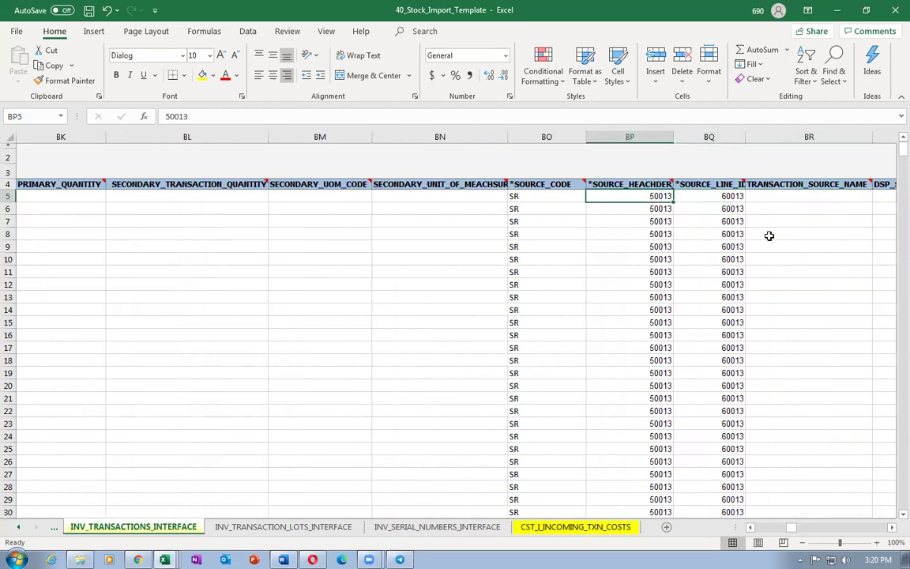
key(alt)
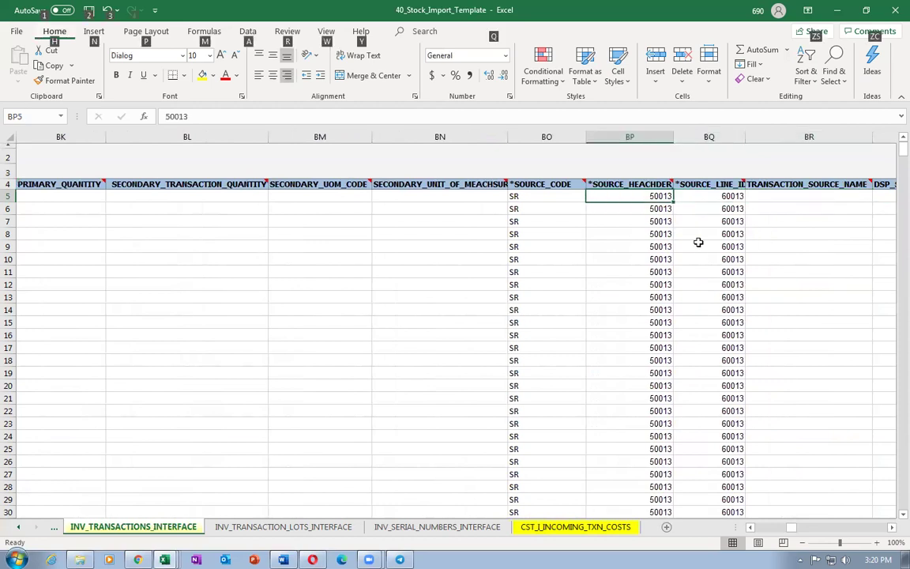
key(alt+Tab)
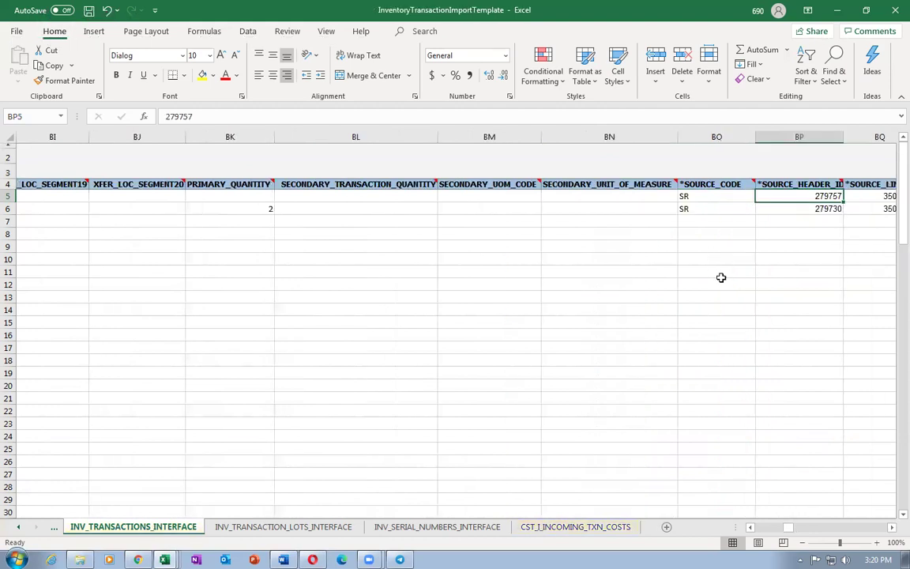
key(Right)
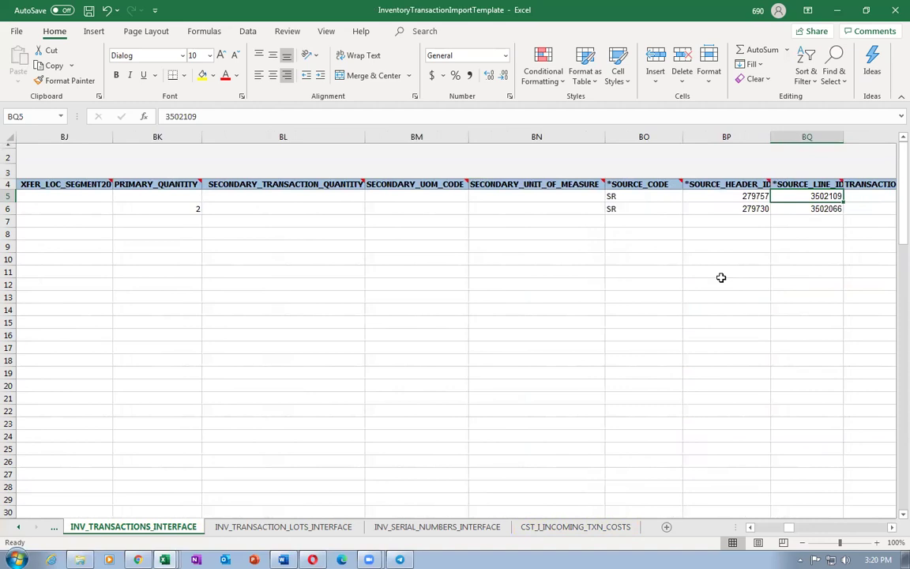
key(Right)
key(Right)
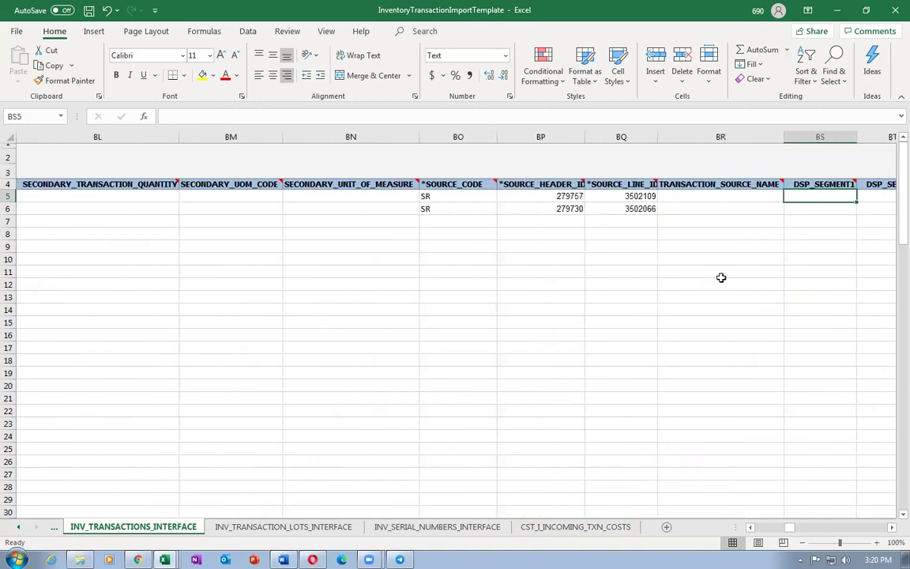
key(Left)
key(Left)
key(Left)
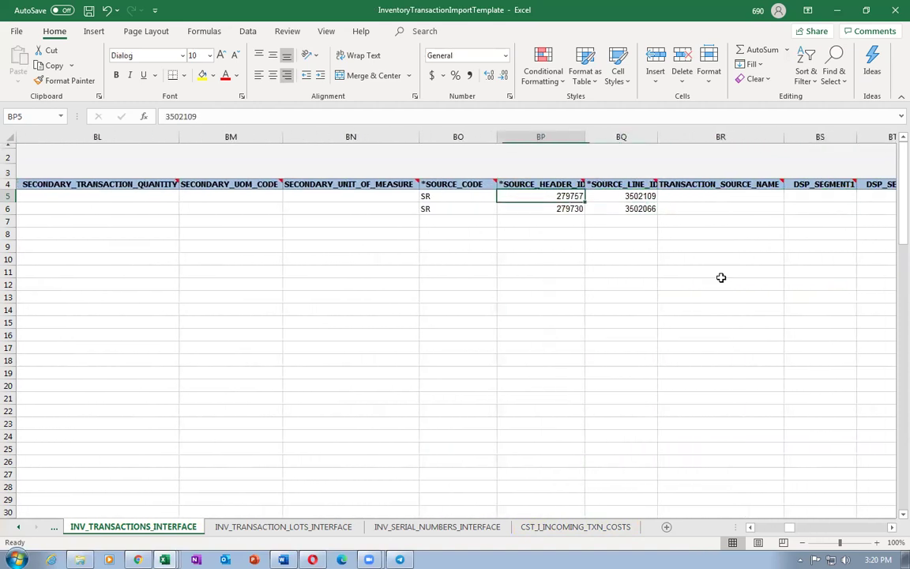
key(Right)
key(Right)
key(Right)
key(Right)
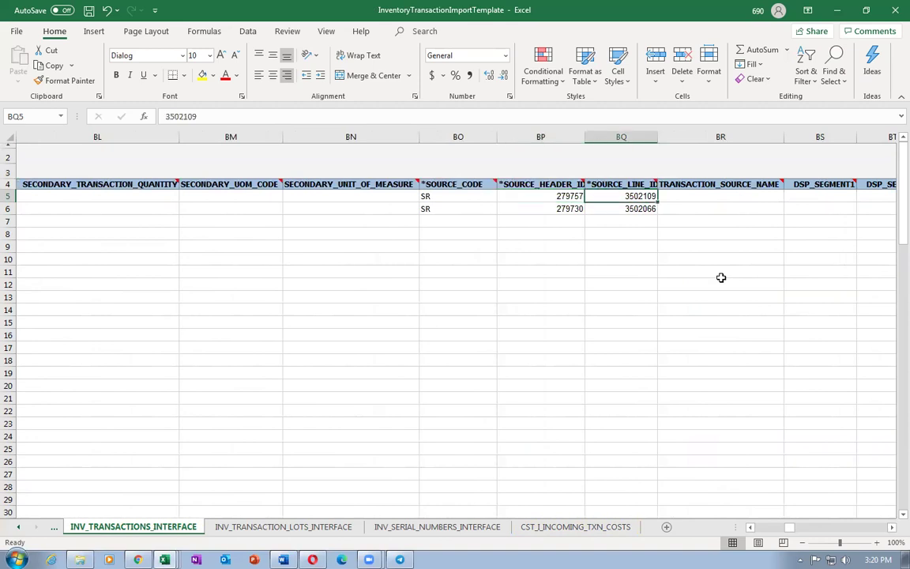
- Review row 5 of 40_Stock_Import_Template across the DSP_SEGMENT columns to TRANSACTION_REFERENCE and stop on the transaction mode column
key(alt+Tab)
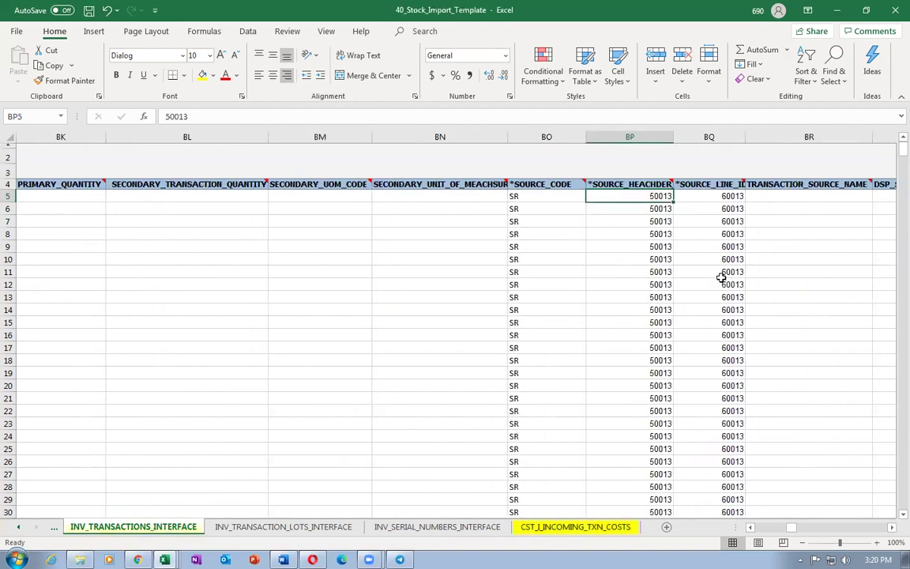
key(Right)
key(Right)
key(Right)
key(Right)
key(Right)
key(Right)
key(Right)
key(Right)
key(Right)
key(Right)
key(Right)
key(Right)
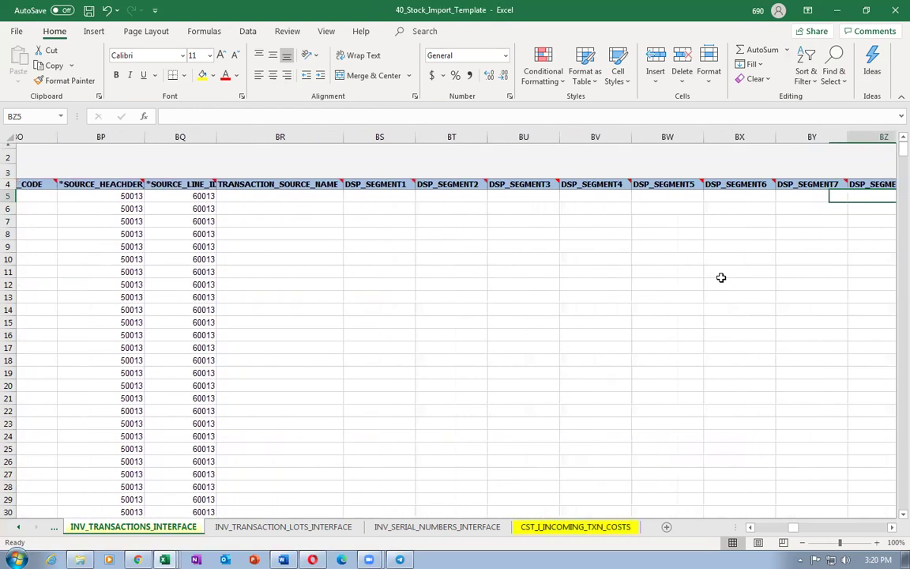
key(Right)
key(Right)
key(Right)
key(Right)
key(Right)
key(Right)
key(Right)
key(Right)
key(Right)
key(Right)
key(Right)
key(Right)
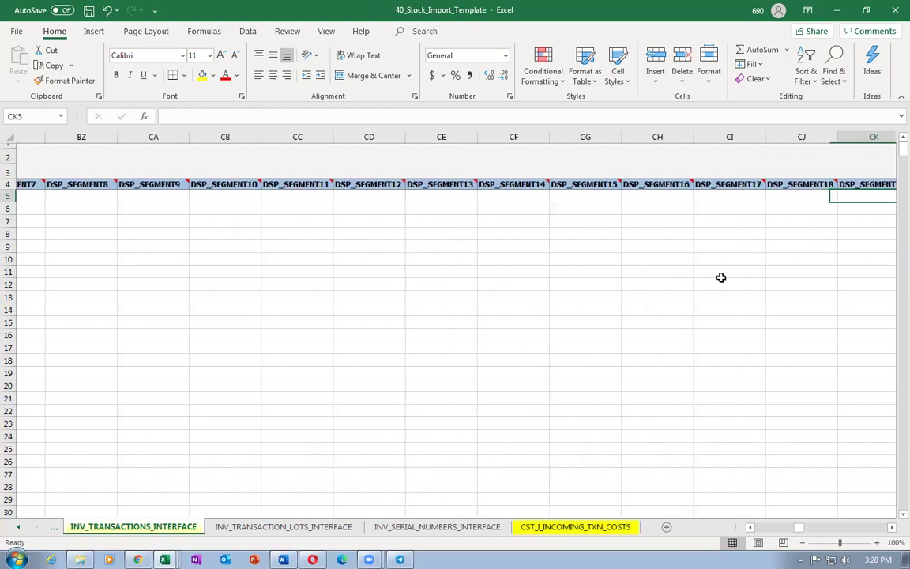
key(Right)
key(Right)
key(Right)
key(Right)
key(Right)
key(Right)
key(Right)
key(Right)
key(Right)
key(Right)
key(Right)
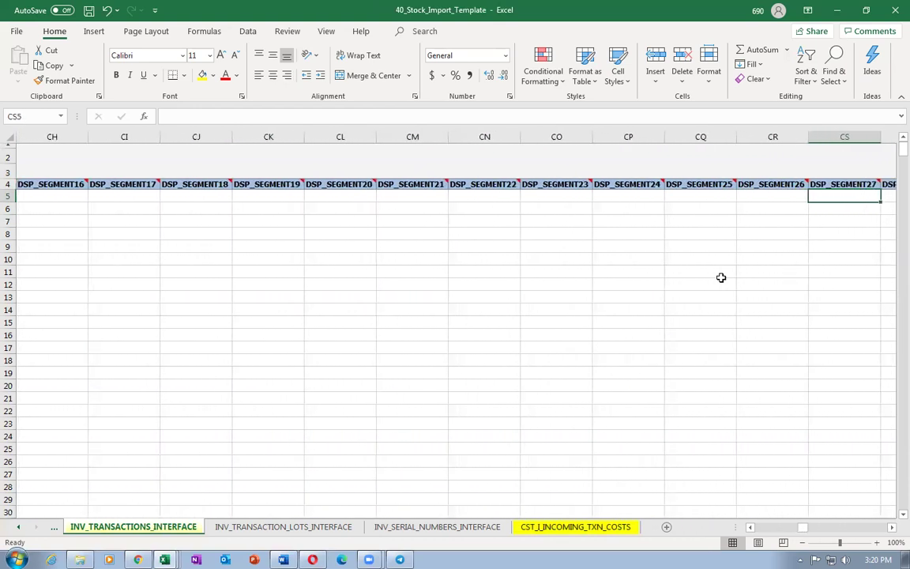
key(Right)
key(Right)
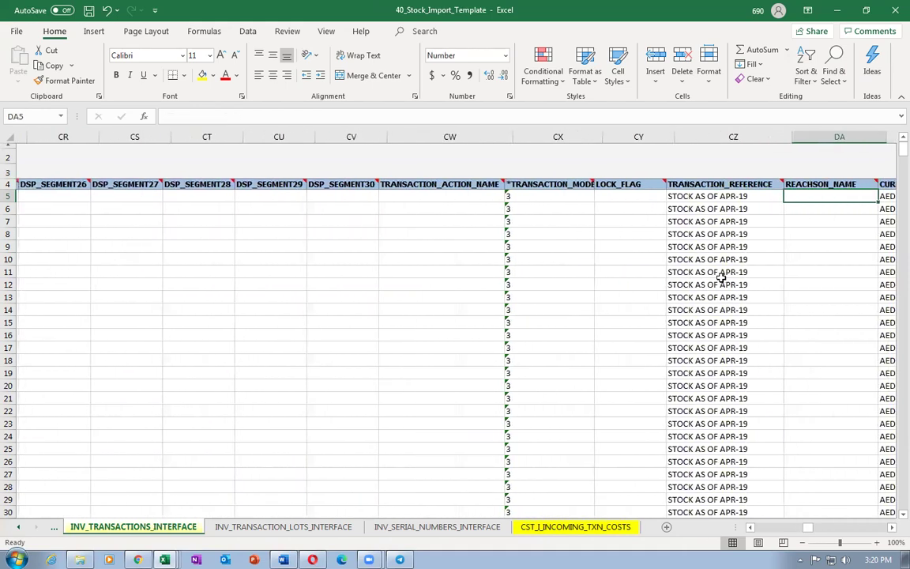
key(Left)
key(Left)
key(Left)
- Look through row 5 of InventoryTransactionImportTemplate across the DSP_SEGMENT columns to the transaction mode and LOCK_FLAG columns
key(ctrl+Tab)
key(Right)
key(Right)
key(Right)
key(Right)
key(Right)
key(Right)
key(Right)
key(Right)
key(Right)
key(Right)
key(Right)
key(Right)
key(Right)
key(Right)
key(Right)
key(Right)
key(Right)
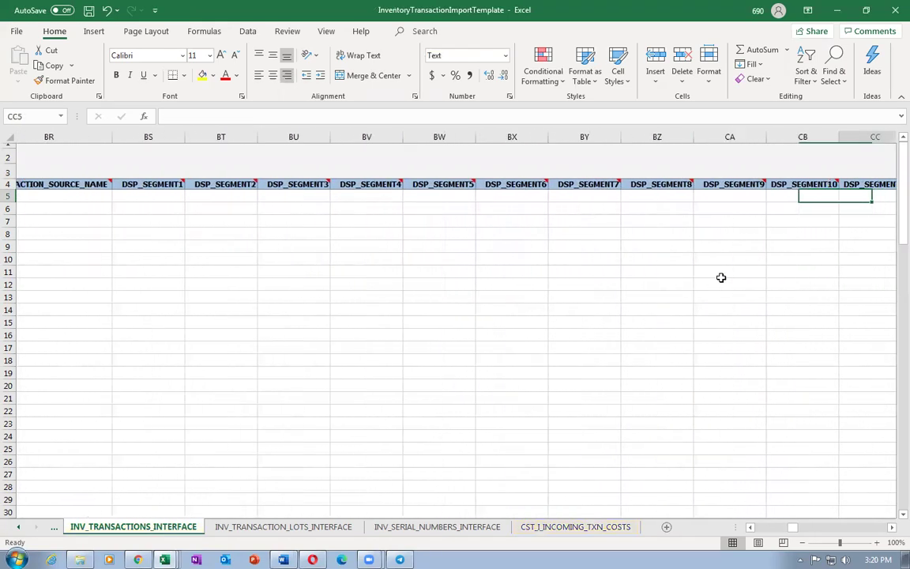
key(Right)
key(Right)
key(Right)
key(Right)
key(Right)
key(Right)
key(Right)
key(Right)
key(Right)
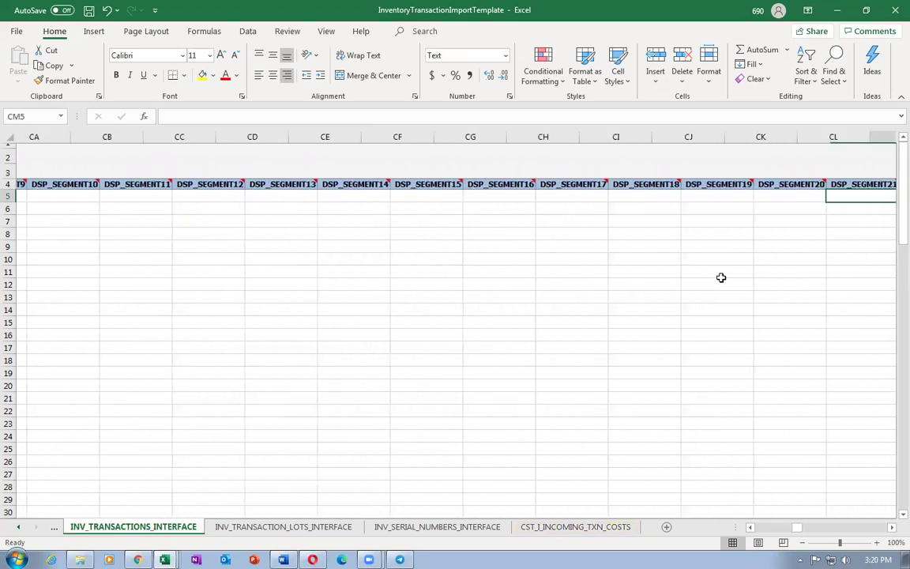
key(Right)
key(Right)
key(Right)
key(Right)
key(Right)
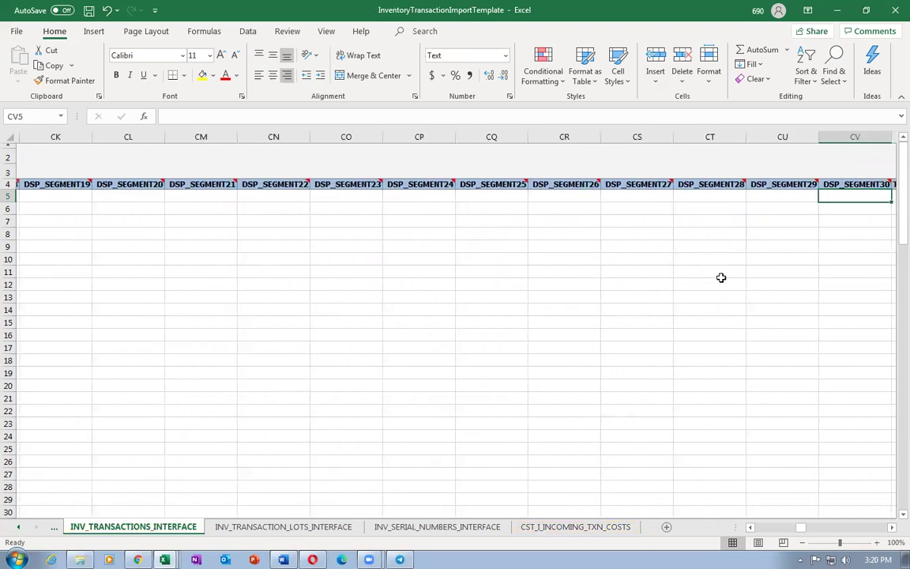
key(Left)
key(Right)
- Check the sample's transaction mode and lock flag, and clear LOCK_FLAG in row 5 of InventoryTransactionImportTemplate
key(alt+Tab)
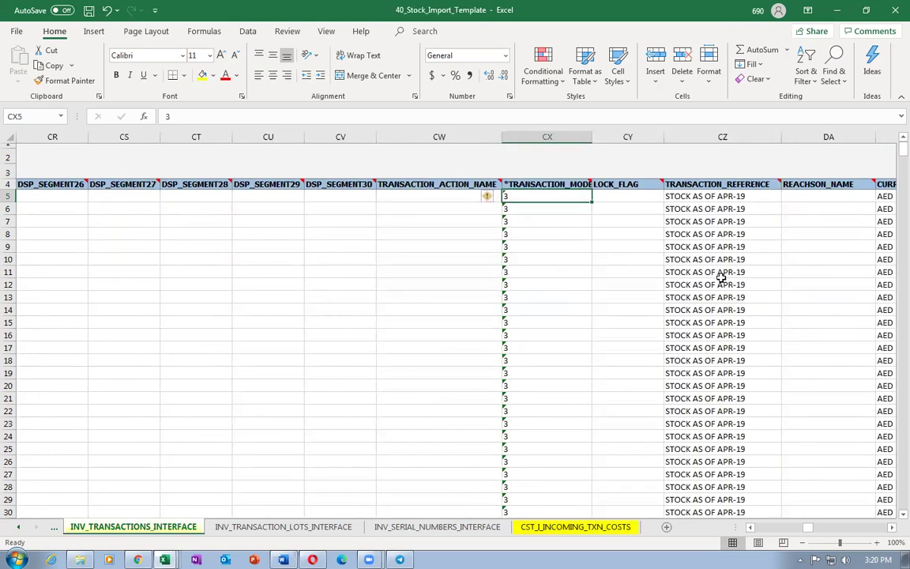
key(alt+Tab)
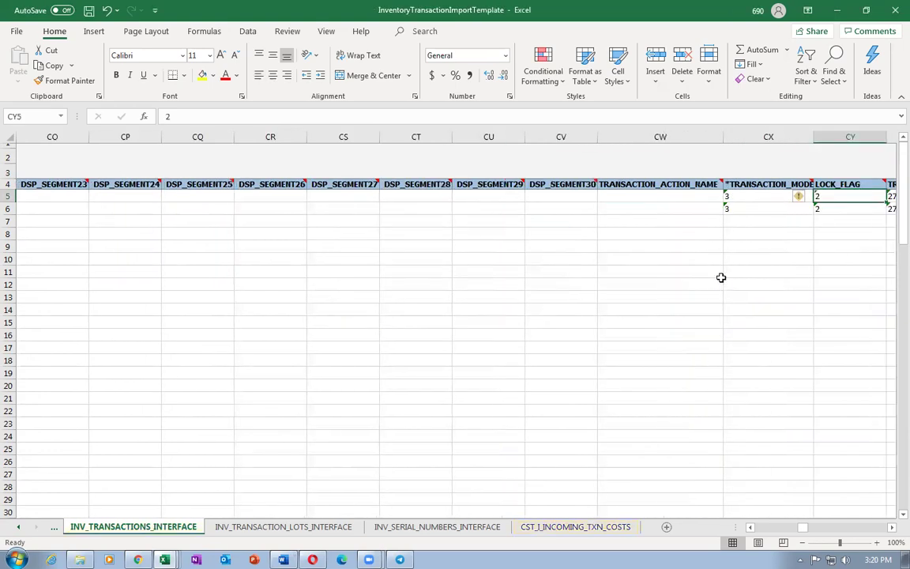
key(Right)
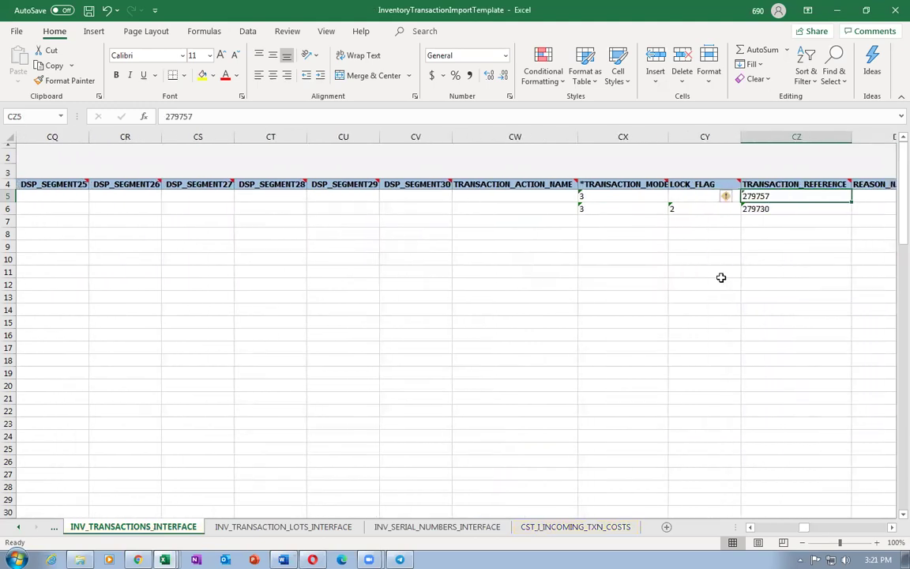
- Check the sample's transaction reference and set TRANSACTION_REFERENCE in row 5 of InventoryTransactionImportTemplate to "Stock as of Sep 2nd 21"
key(alt+Tab)
key(Right)
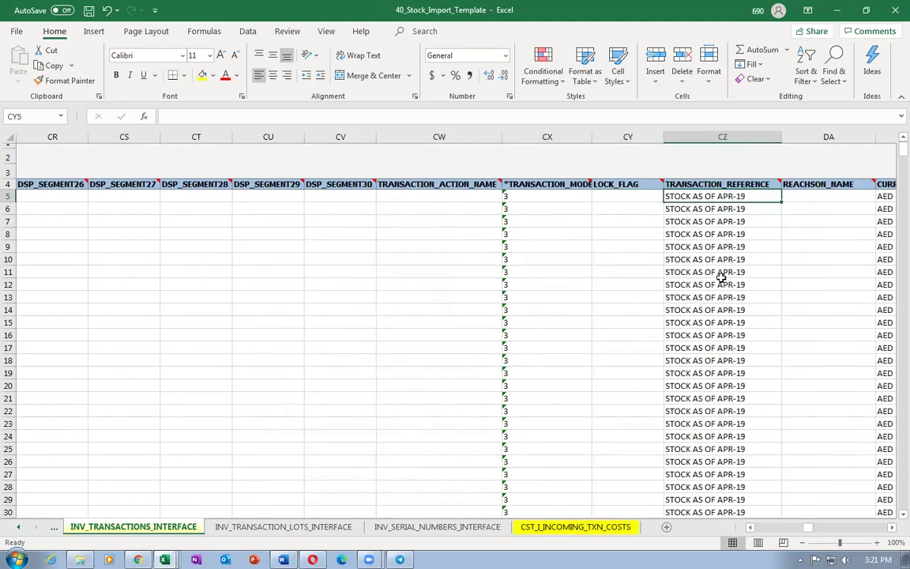
key(alt+Tab)
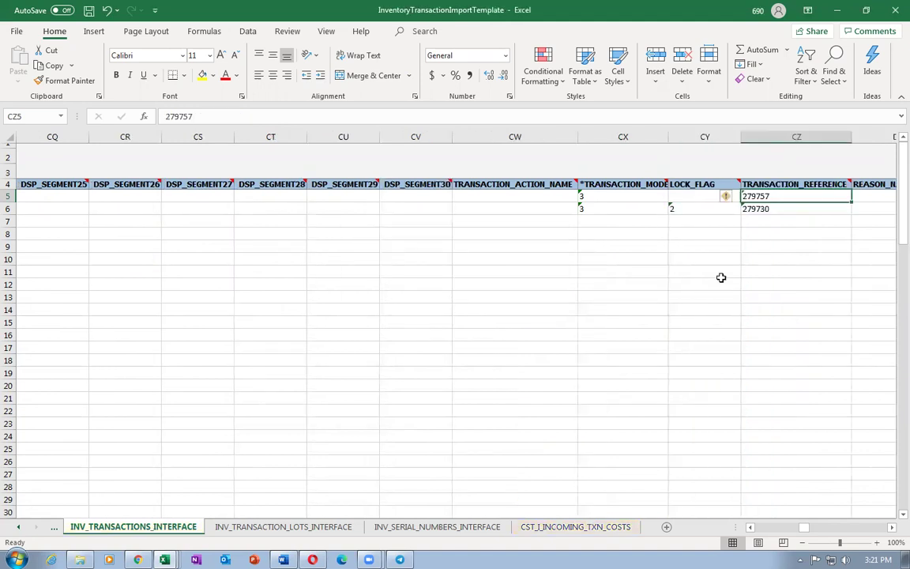
text(Stock )
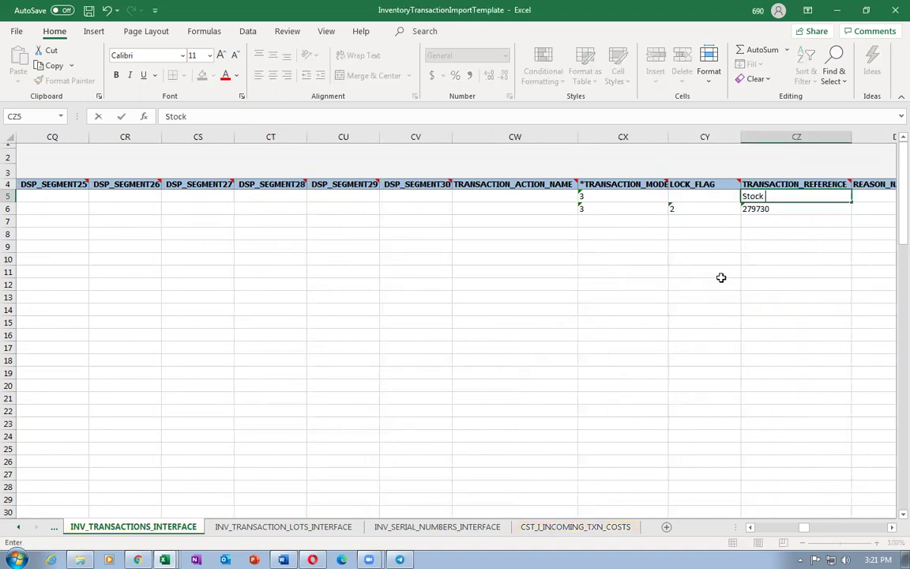
text(as of Sep 2nd 21)
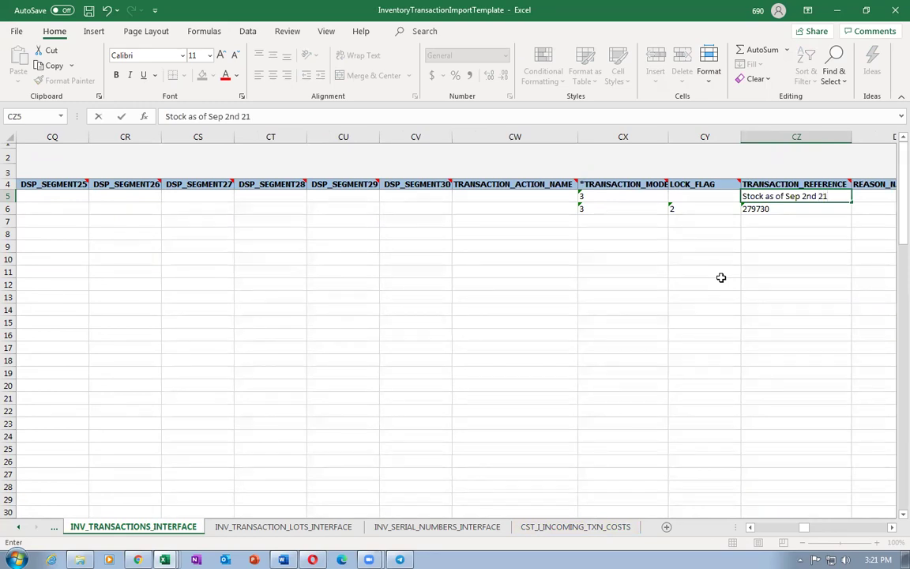
key(Tab)
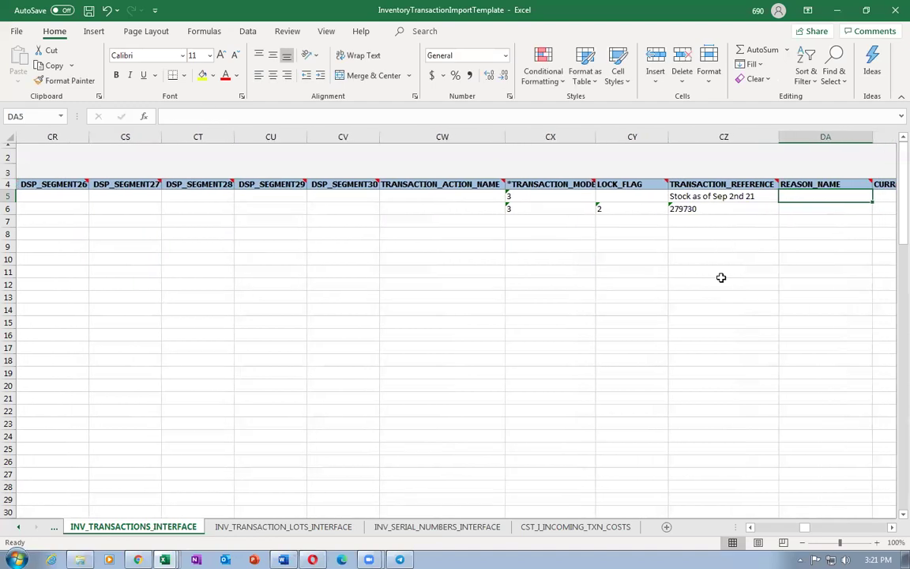
- Check the sample's REACHSON_NAME and CURRENCY_NAME in row 5, and look through InventoryTransactionImportTemplate's row 5 up to CURRENCY_CONVERSION_DATE
key(alt+Tab)
key(Tab)
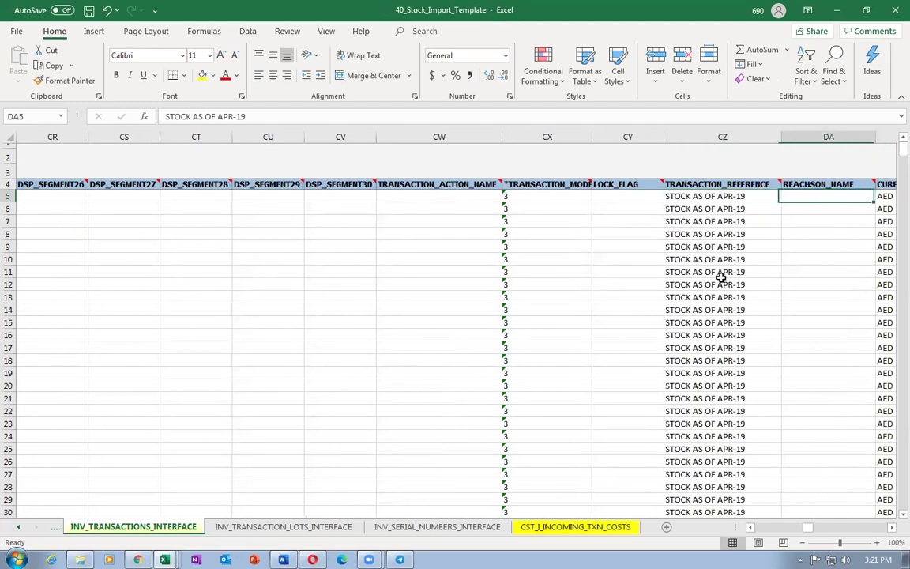
key(Tab)
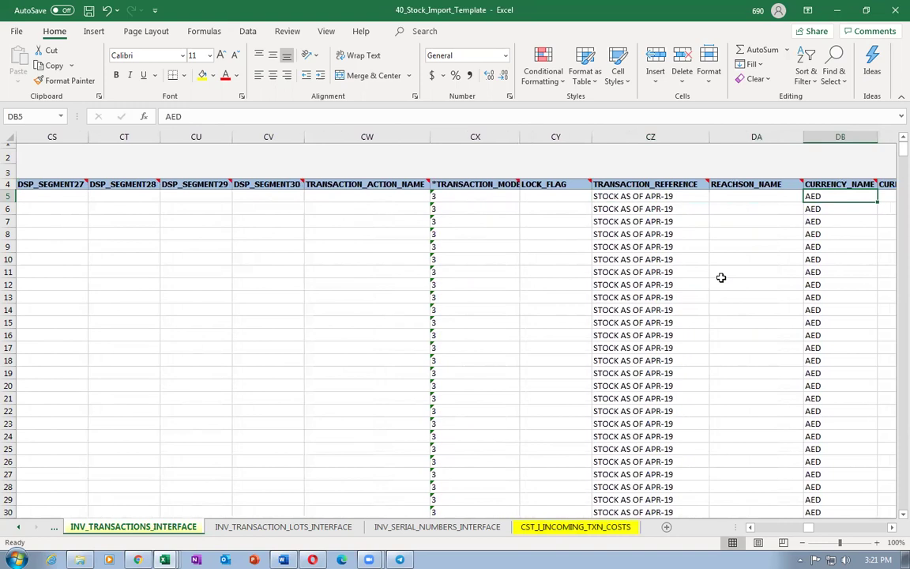
key(alt+Tab)
key(Tab)
key(Tab)
key(Tab)
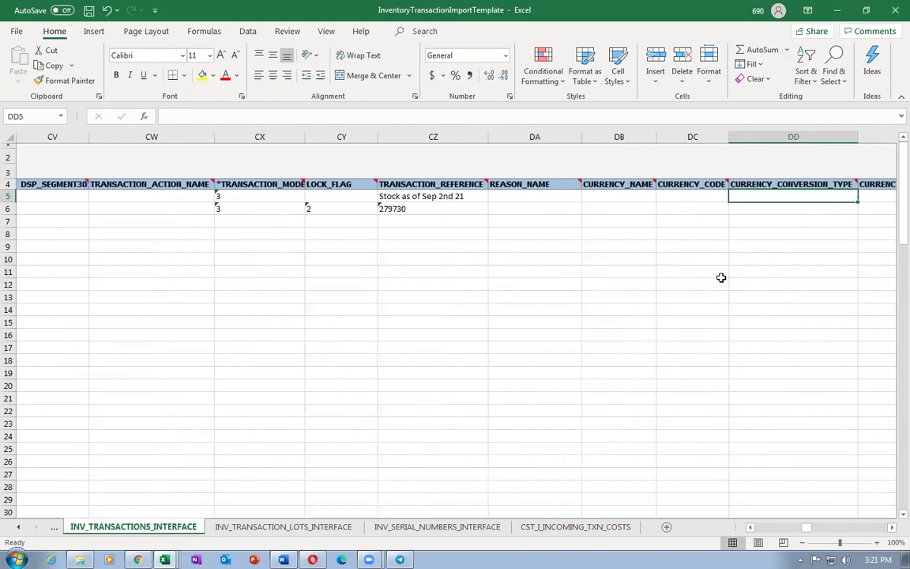
key(Tab)
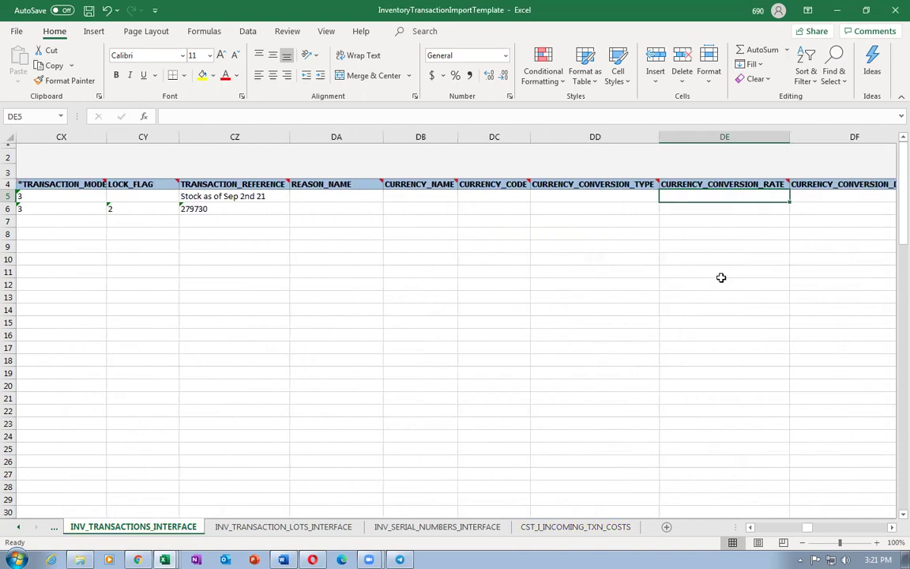
key(Tab)
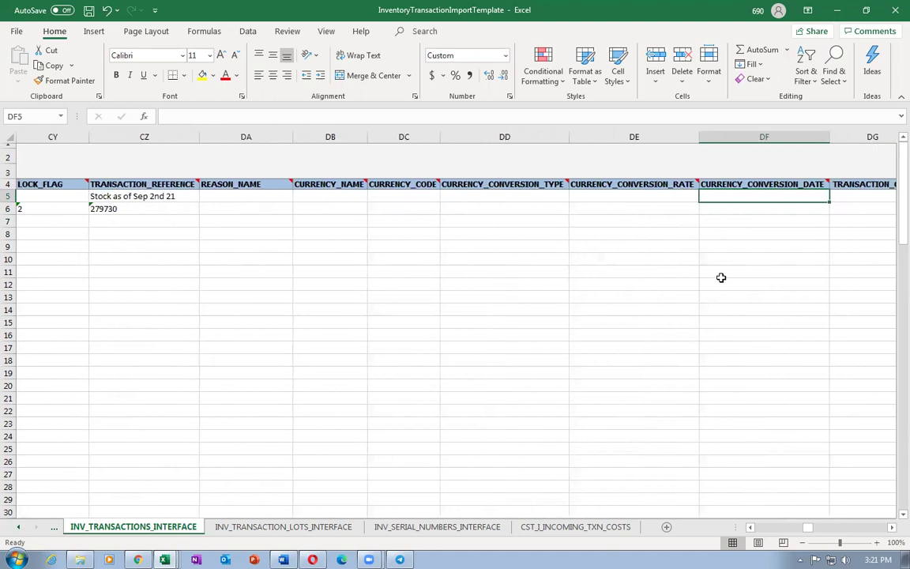
- Check CURRENCY_NAME and CURRENCY_CODE in row 5 of 40_Stock_Import_Template
key(alt+Tab)
key(Tab)
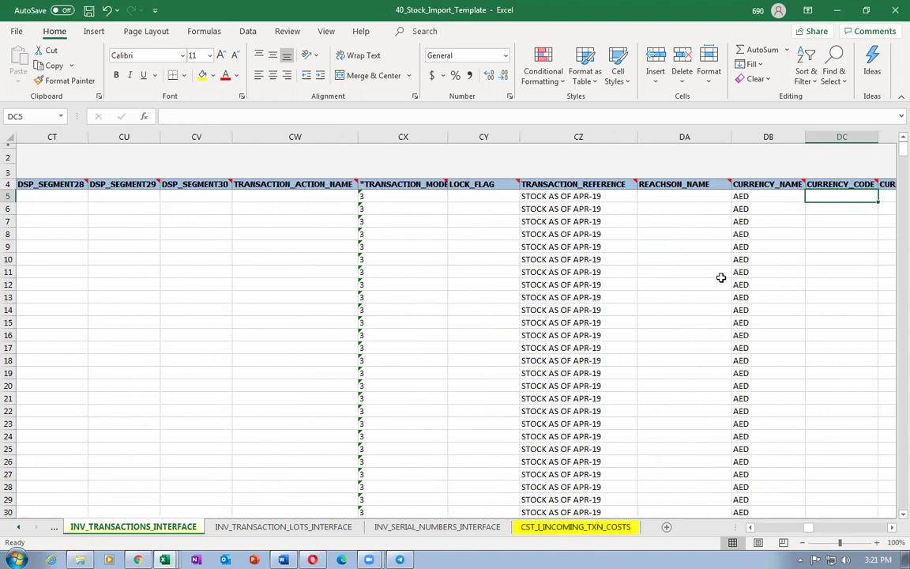
click(755, 219)
key(Up)
key(Up)
key(Right)
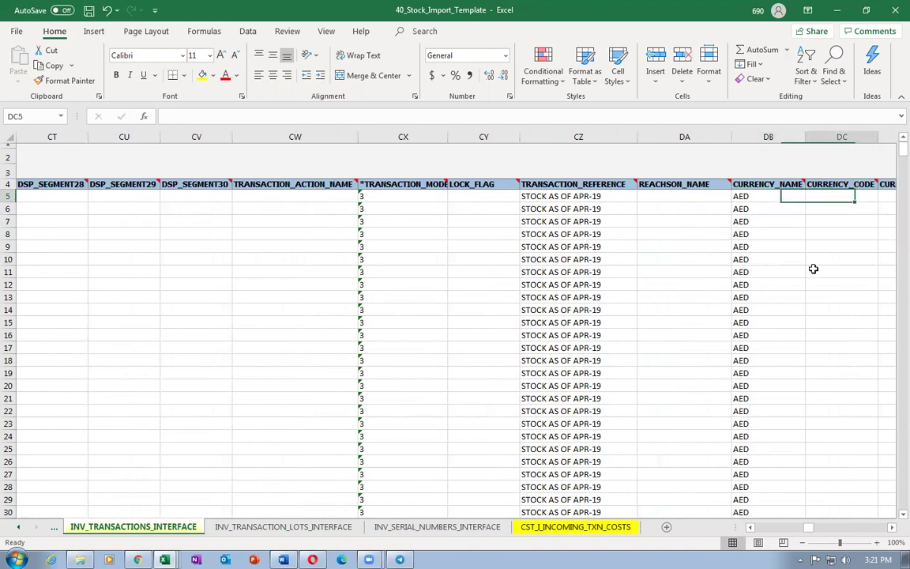
key(Right)
- Look through the currency and cost columns in row 5 of InventoryTransactionImportTemplate up to NEW_AVERAGE_COST
key(alt+Tab)
key(Left)
key(Left)
key(Left)
key(Left)
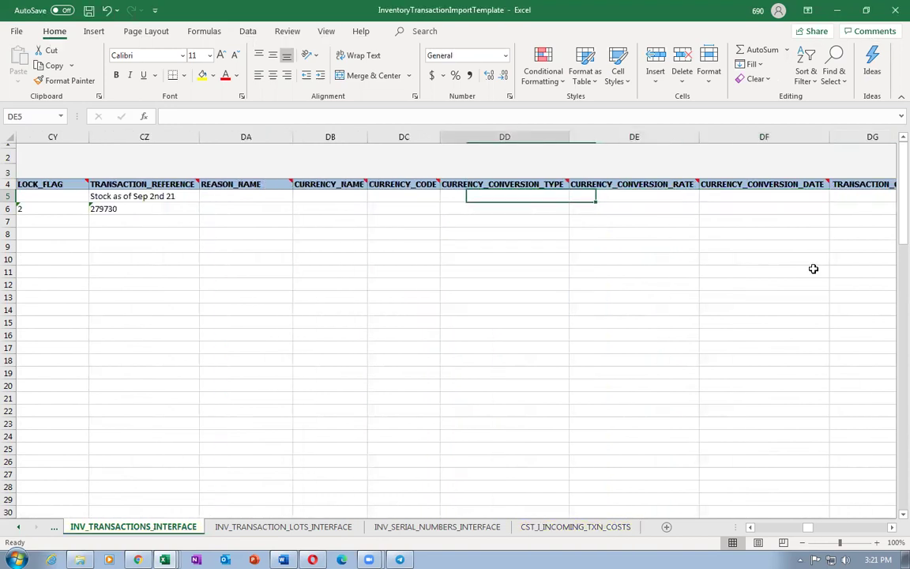
key(Right)
key(Right)
key(Right)
key(Right)
key(Right)
key(Right)
key(Right)
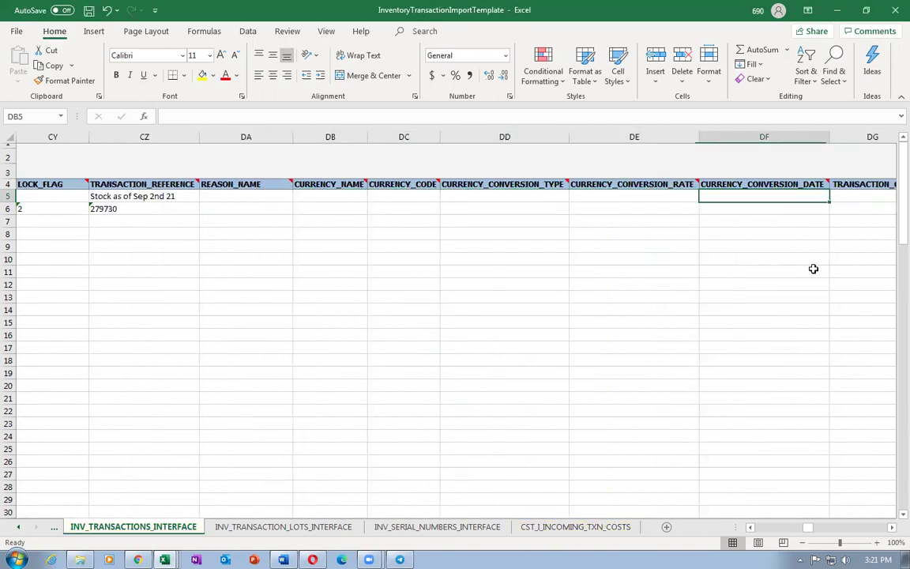
- Review row 5 of 40_Stock_Import_Template across the currency conversion and cost columns to the DST_SEGMENT columns
key(alt+Tab)
key(Right)
key(Right)
key(Right)
key(Right)
key(Right)
key(Right)
key(Right)
key(Right)
key(Right)
key(Right)
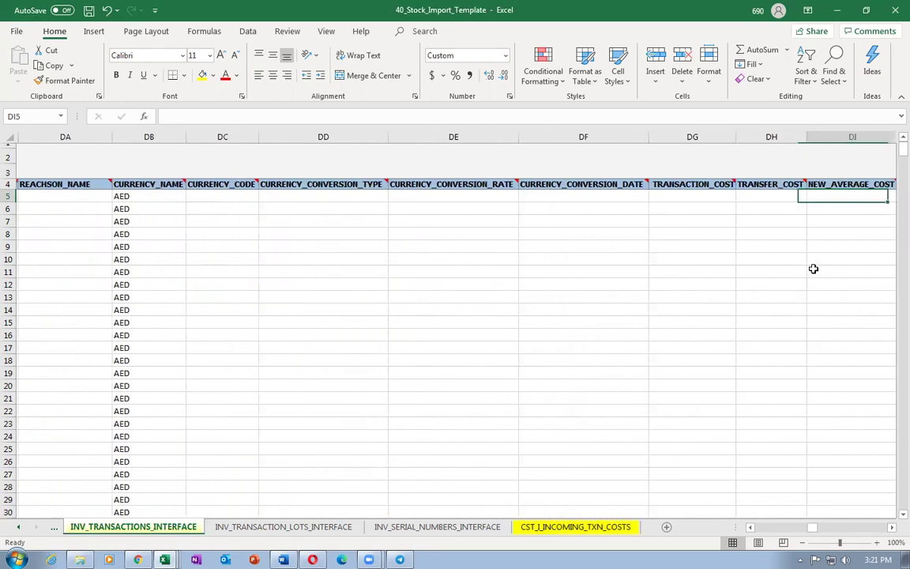
key(Left)
key(Left)
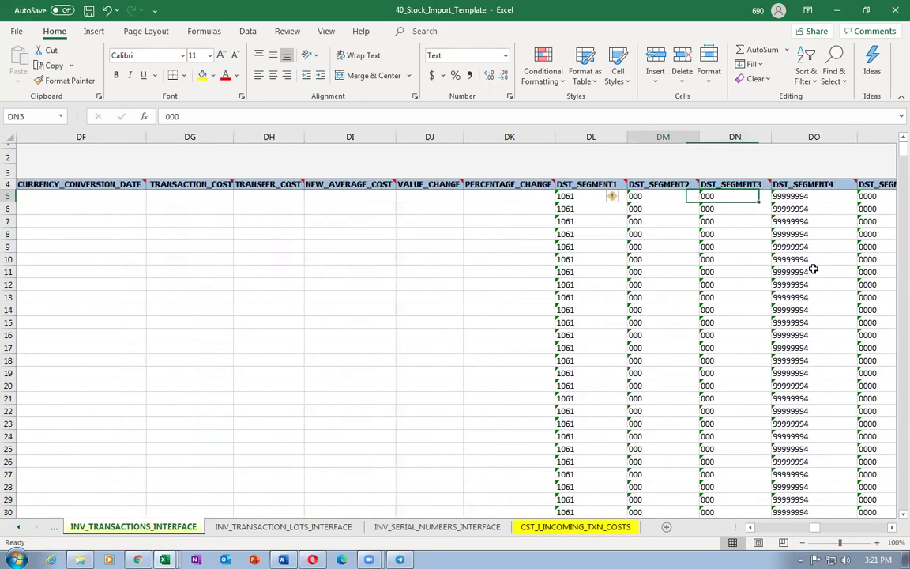
- Look through row 5 of InventoryTransactionImportTemplate to the DST_SEGMENT columns and stop on DST_SEGMENT1
key(alt+Tab)
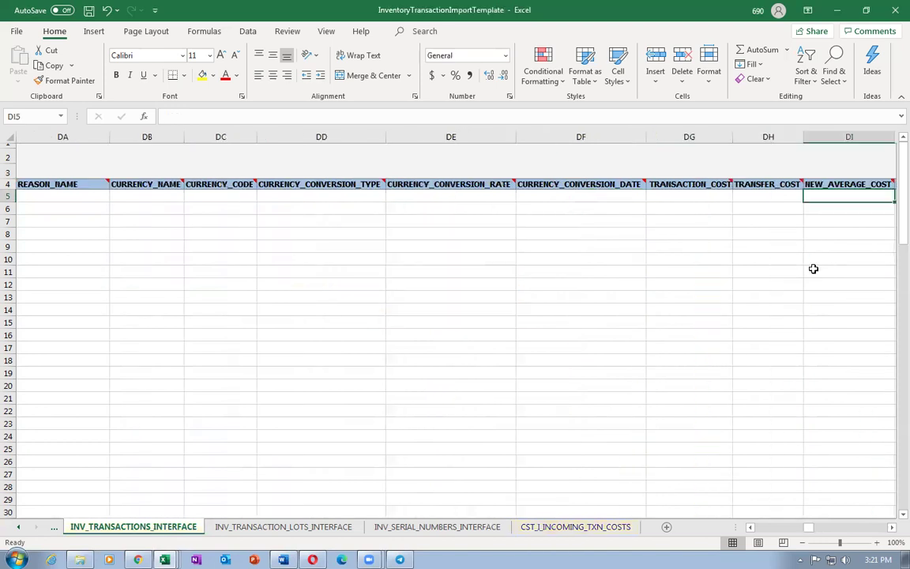
key(Right)
key(Right)
key(Right)
key(Right)
key(Right)
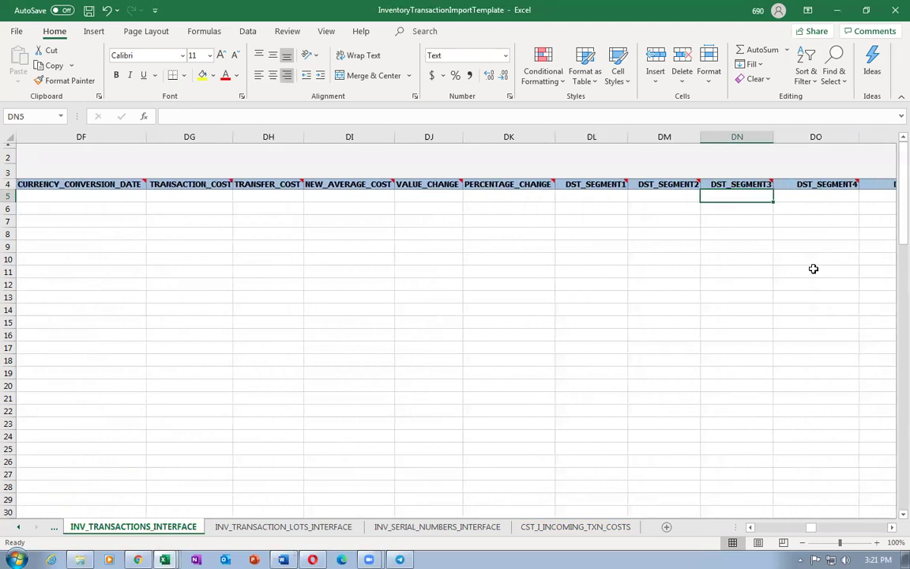
key(Left)
key(Left)
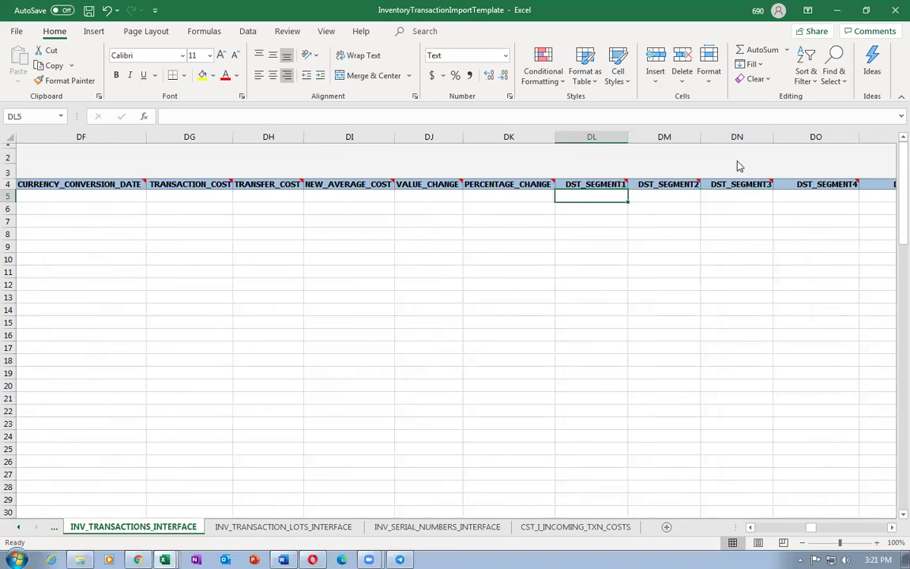
- Switch to Oracle Inventory Management in the browser and start a miscellaneous transaction of type Miscellaneous Receipt
key(alt+Tab)
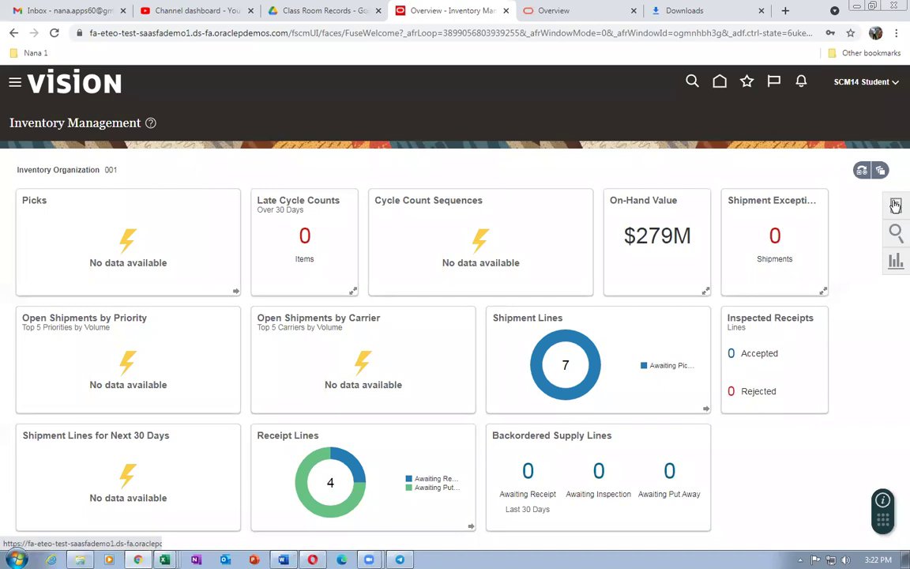
click(896, 205)
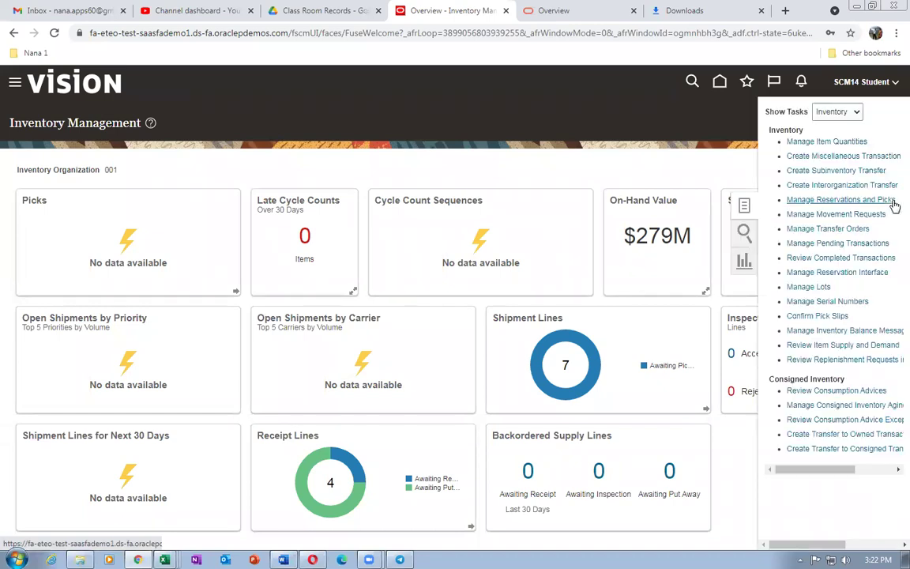
click(807, 158)
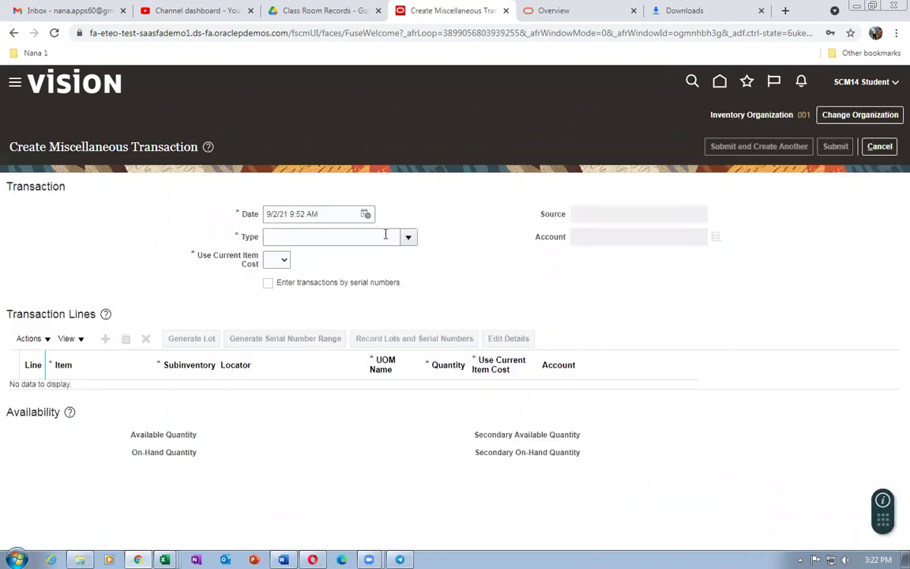
click(408, 238)
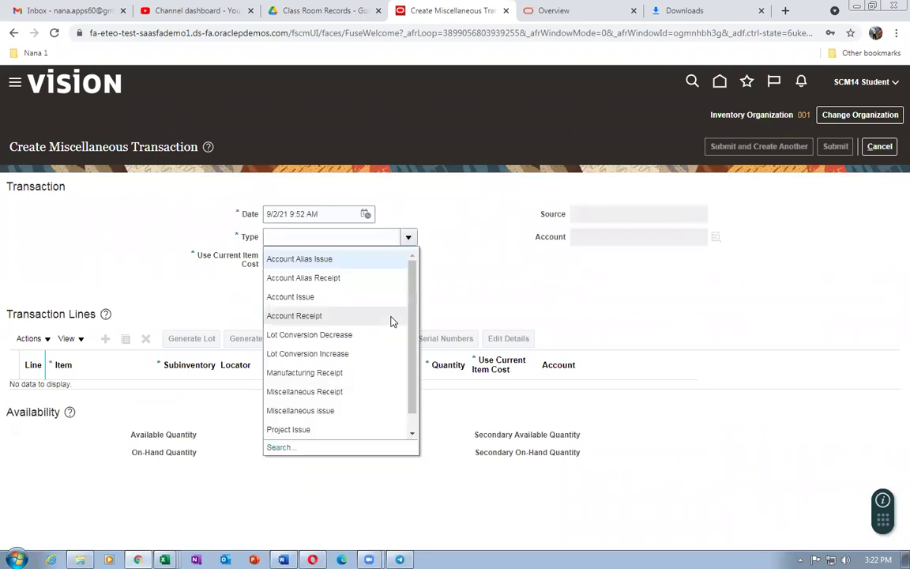
click(352, 391)
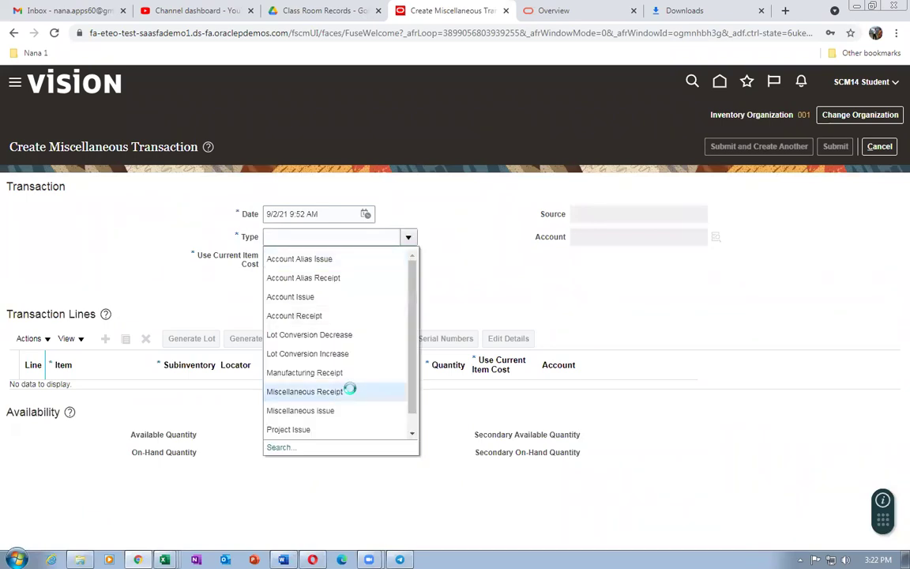
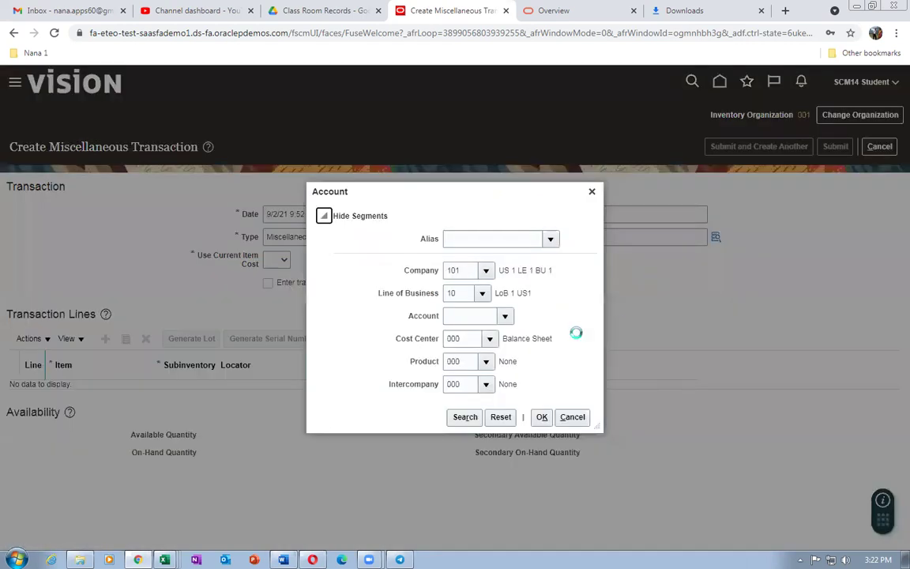
- Search the account combinations and assign 101.10.52120.000.000.000 as the transaction's account
click(465, 418)
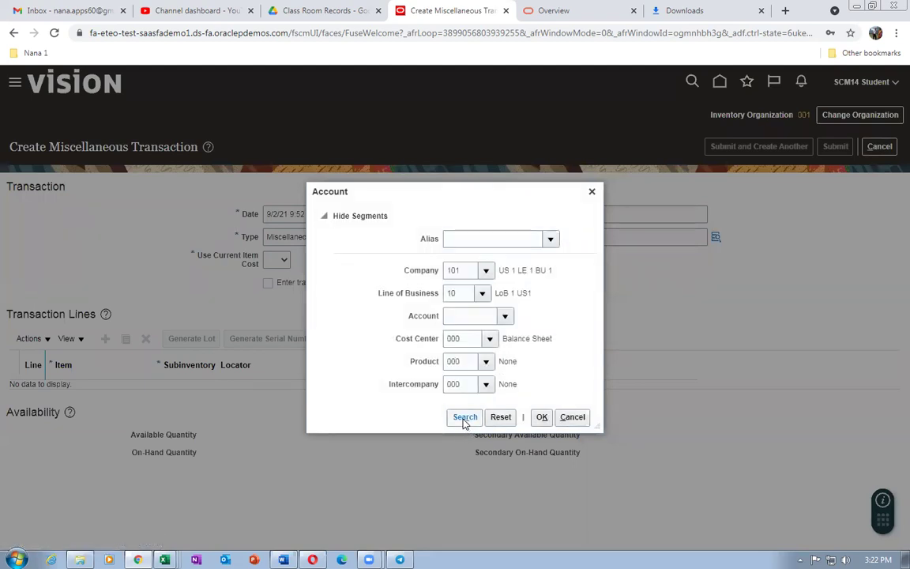
click(353, 210)
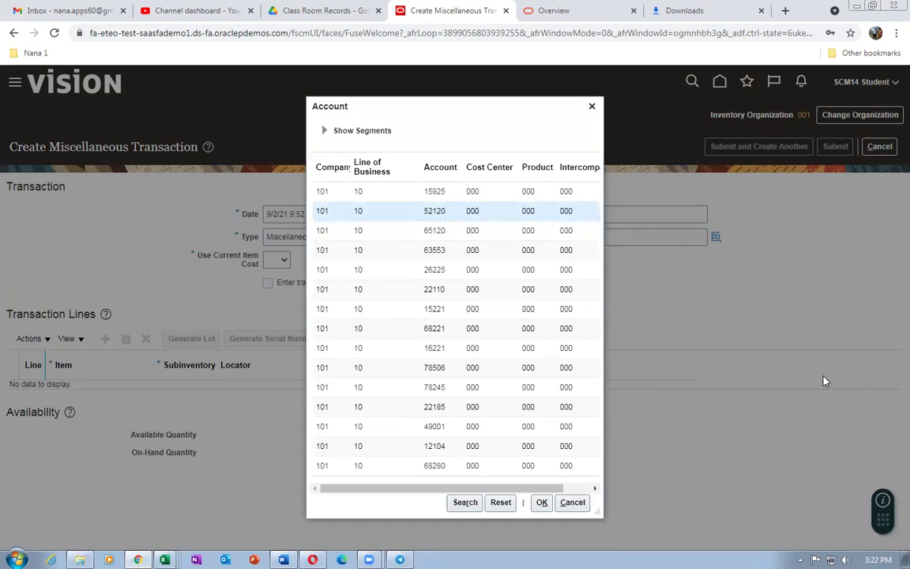
click(542, 502)
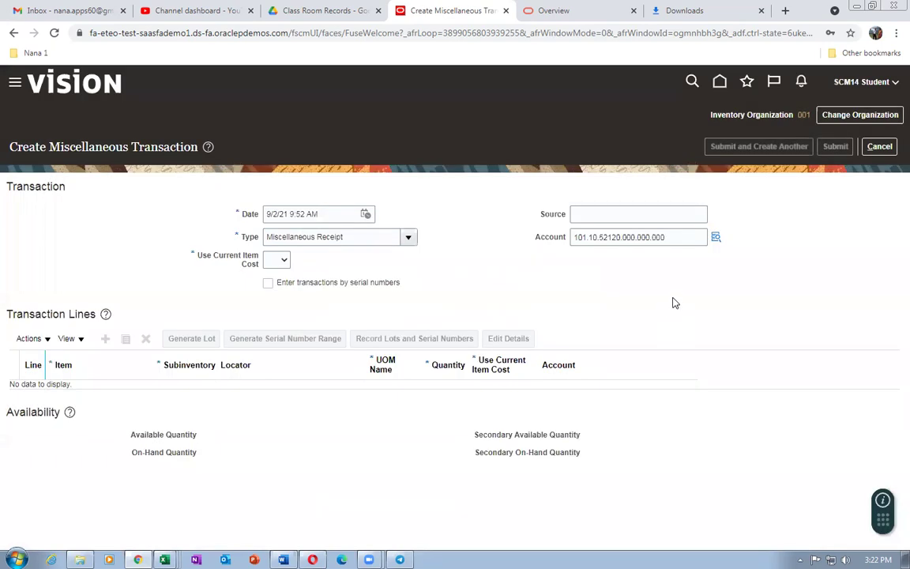
- Switch to InventoryTransactionImportTemplate and set DST_SEGMENT1 to 101 and DST_SEGMENT2 to 10 in row 5
key(alt+Tab)
text(1)
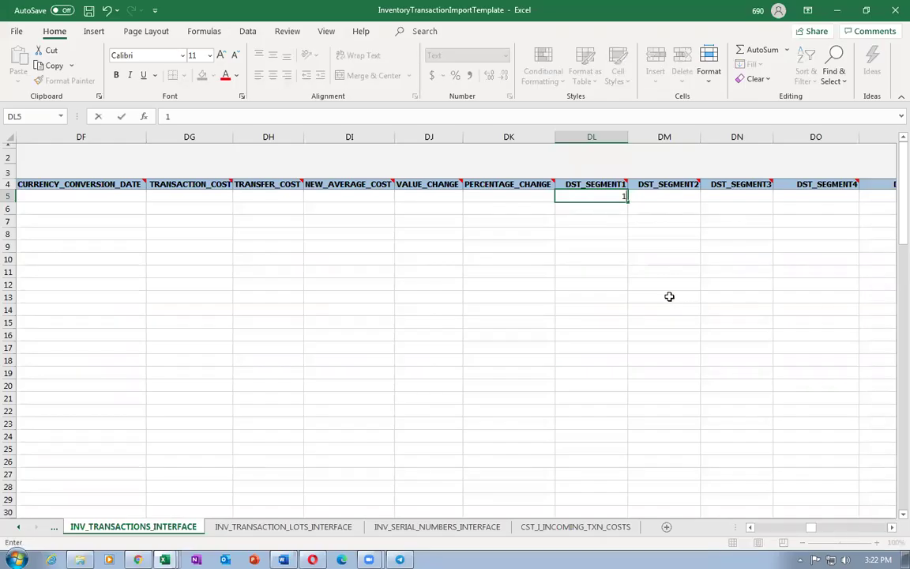
text(01)
key(Tab)
text(1)
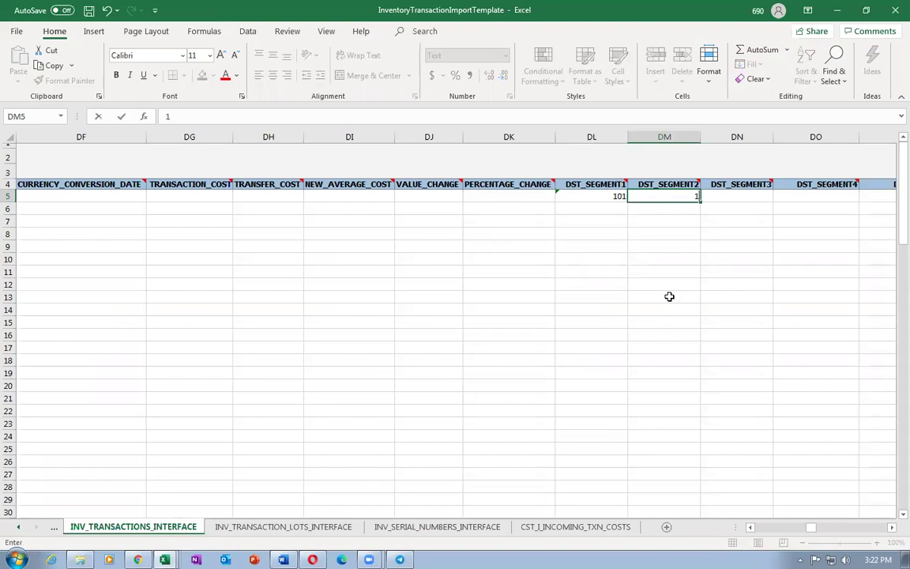
text(0)
key(Tab)
- Check the account segments in the miscellaneous transaction and set DST_SEGMENT3 in row 5 of InventoryTransactionImportTemplate to 52120
key(alt+Tab)
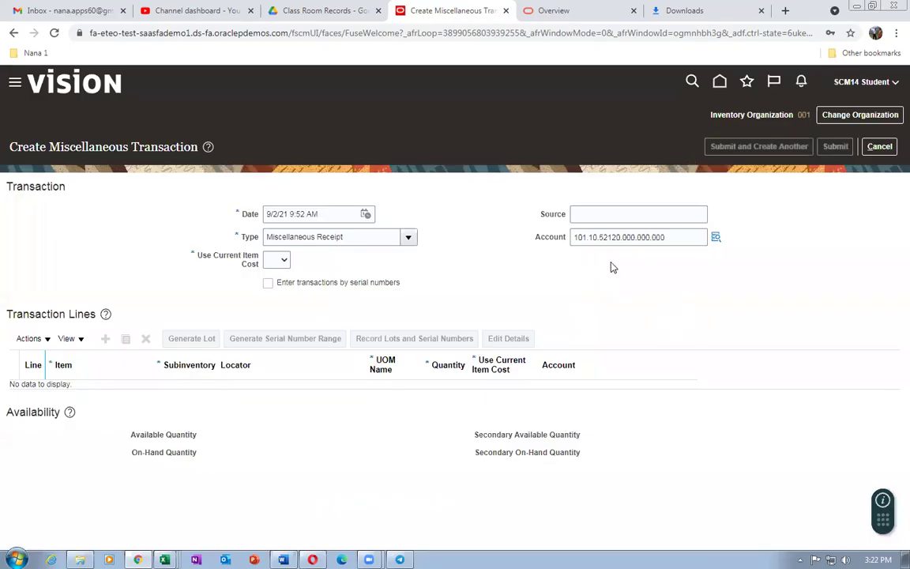
key(alt+Tab)
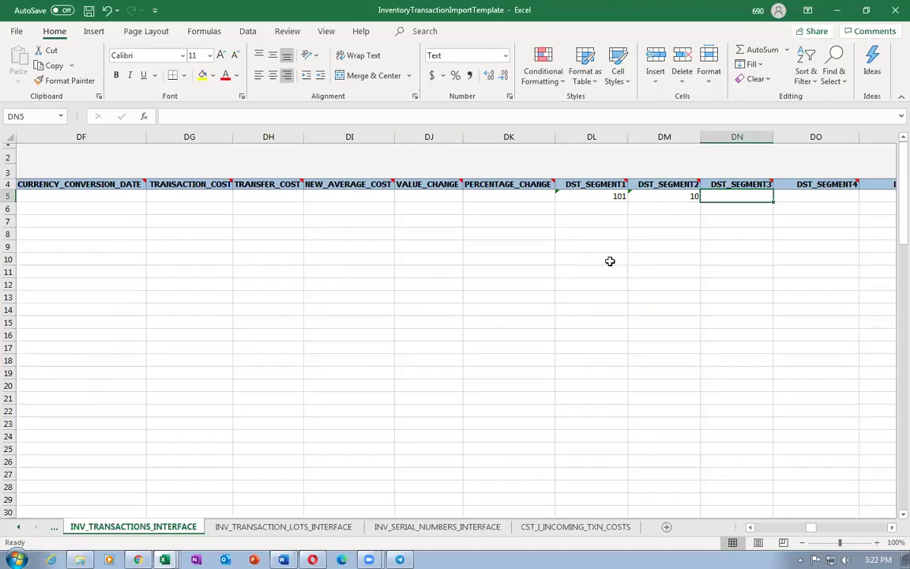
text(52120)
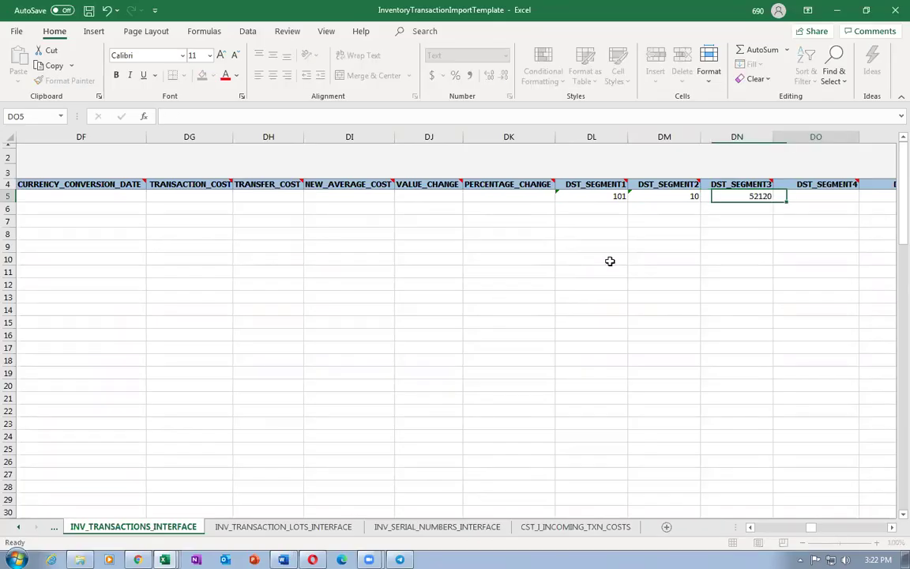
key(Tab)
- Recheck the transaction's account and set DST_SEGMENT4, DST_SEGMENT5 and DST_SEGMENT6 in row 5 of InventoryTransactionImportTemplate to 000
key(alt+Tab)
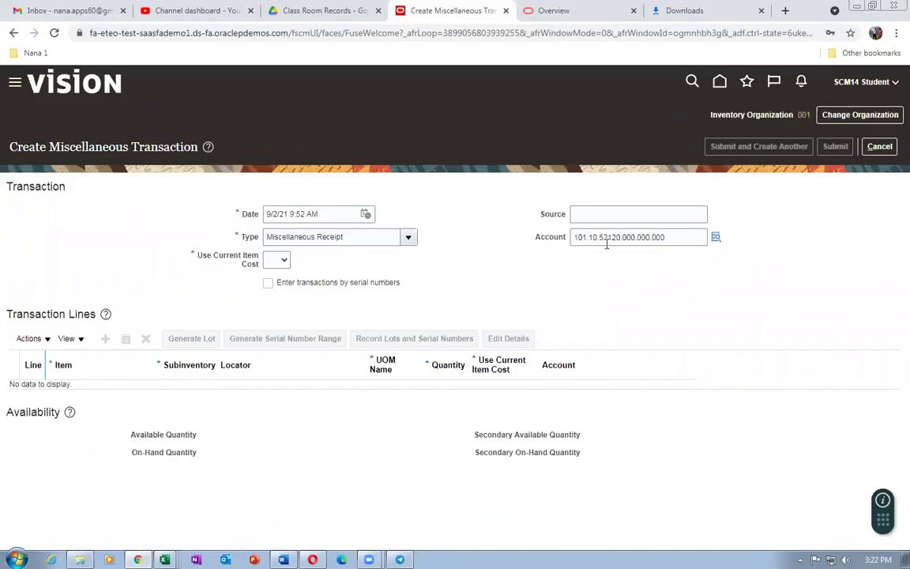
key(alt+Tab)
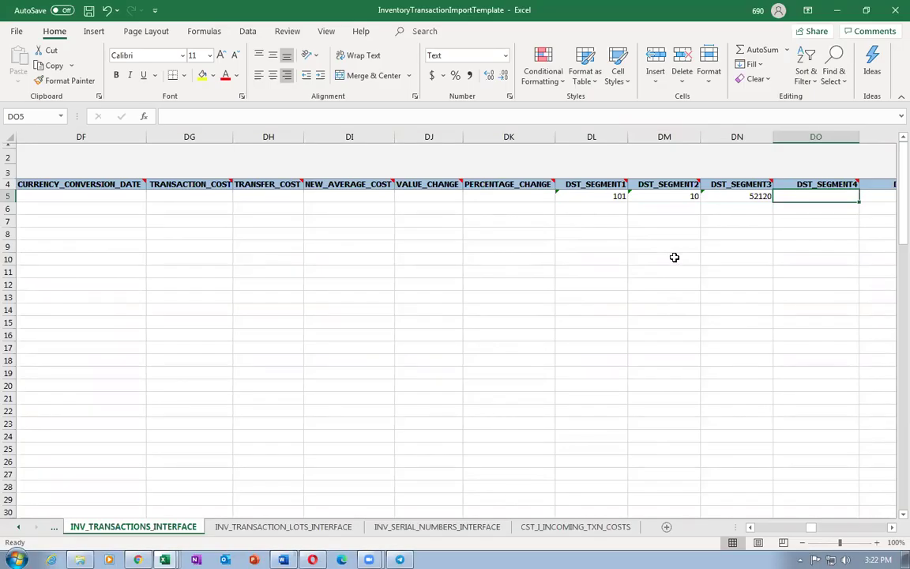
text(000)
key(Tab)
text(000)
key(Tab)
text(00)
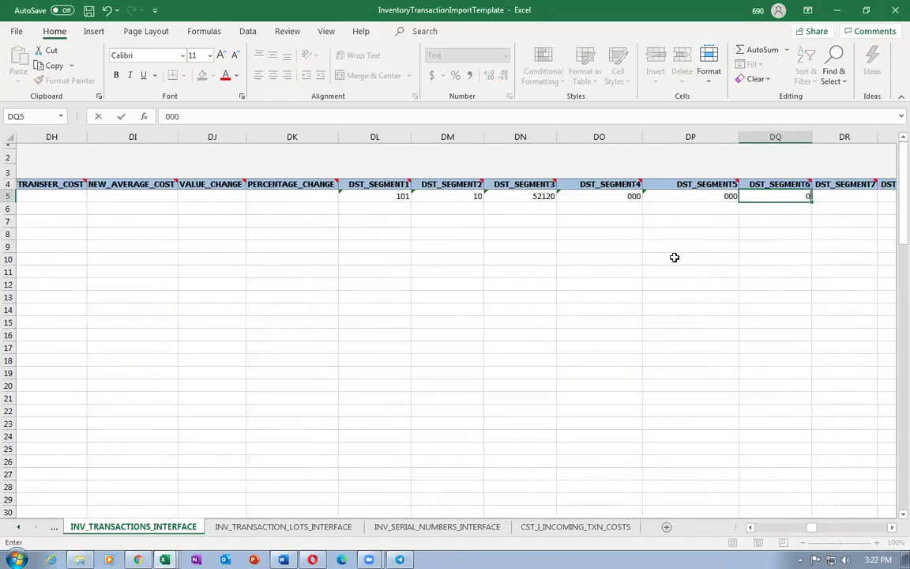
key(Tab)
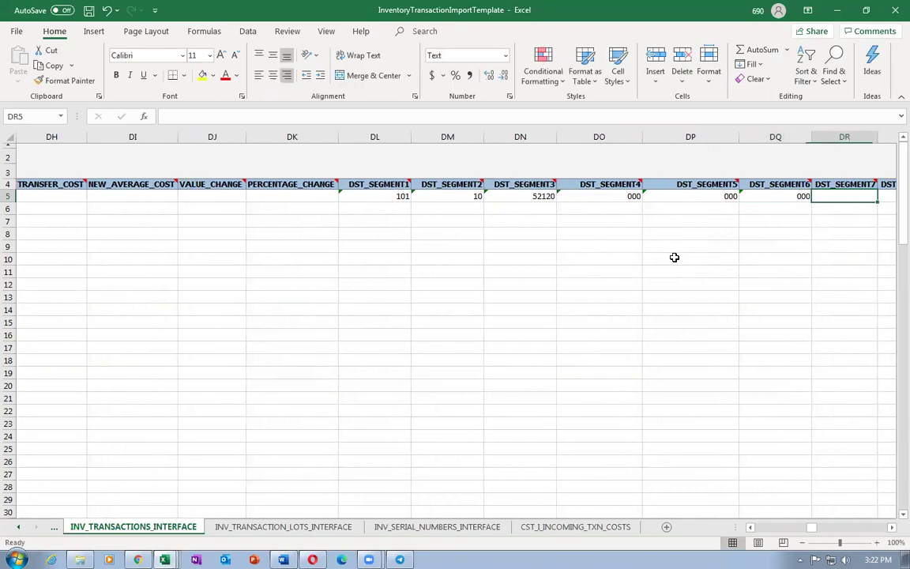
- Set Use Current Item Cost to Yes in the miscellaneous transaction and compare its account with the DST_SEGMENT values in InventoryTransactionImportTemplate
key(alt+Tab)
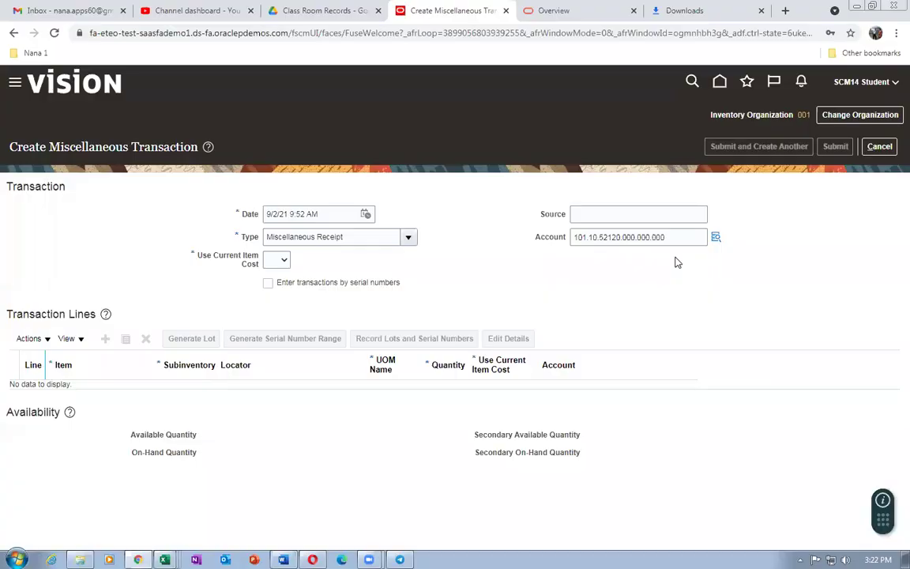
click(271, 265)
click(276, 295)
key(alt+Tab)
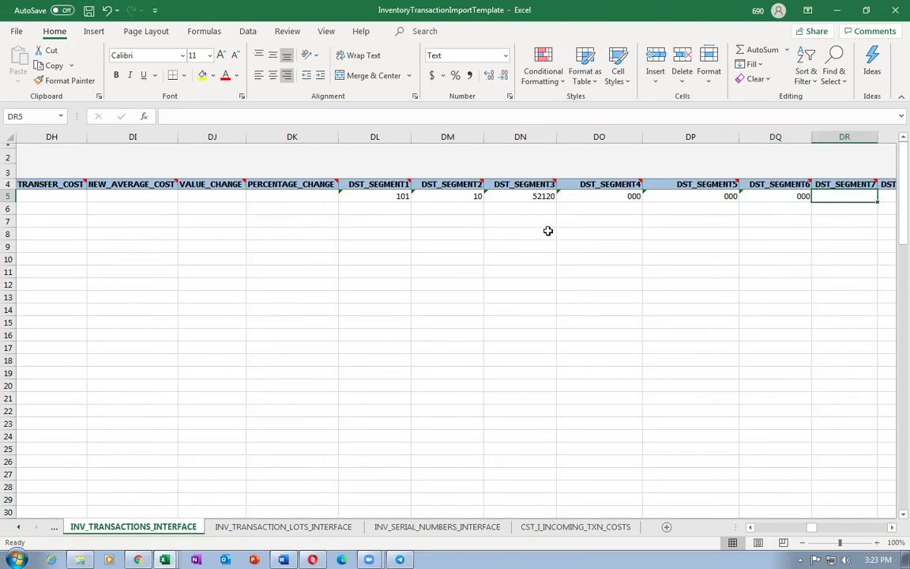
key(alt+Tab)
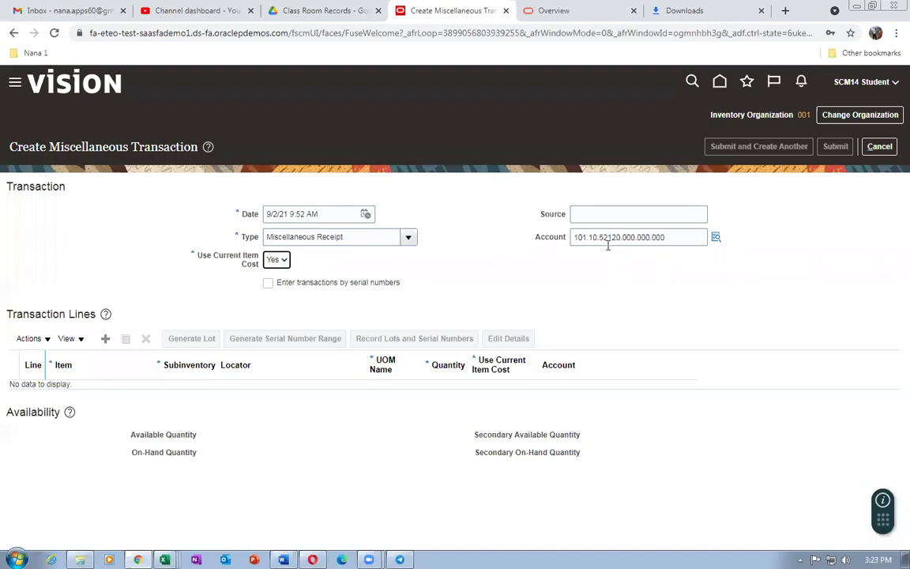
- Switch to 40_Stock_Import_Template and check which DST_SEGMENT columns are filled in the sample rows
key(alt+Tab)
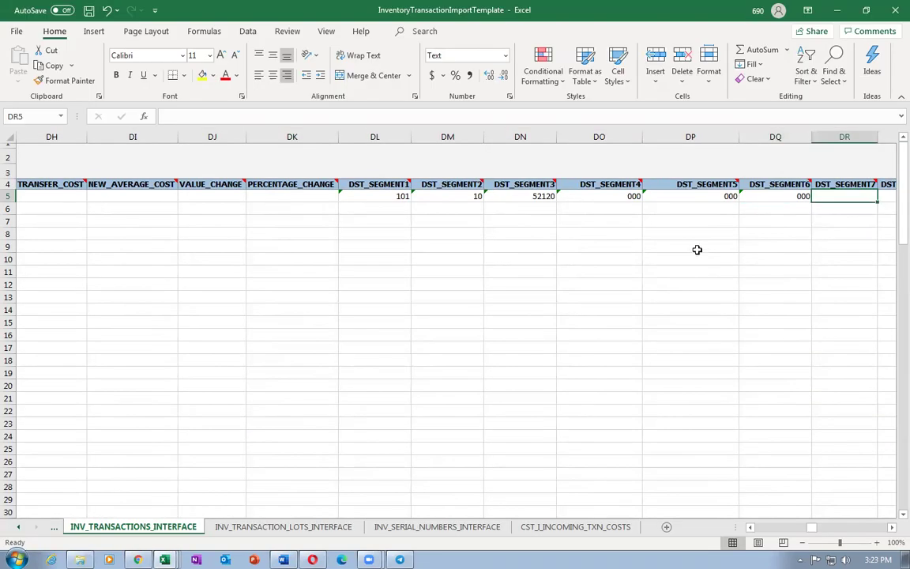
key(alt+Tab)
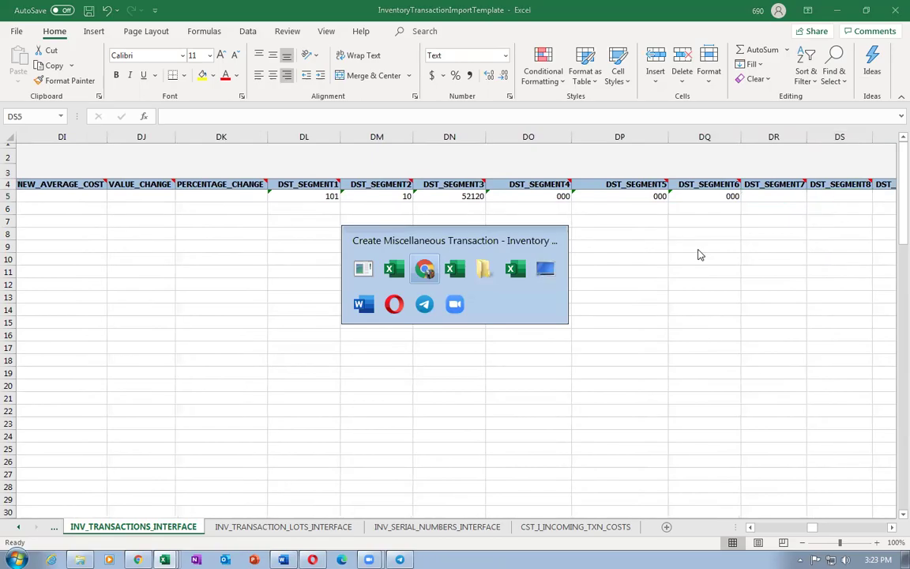
key(alt+Tab)
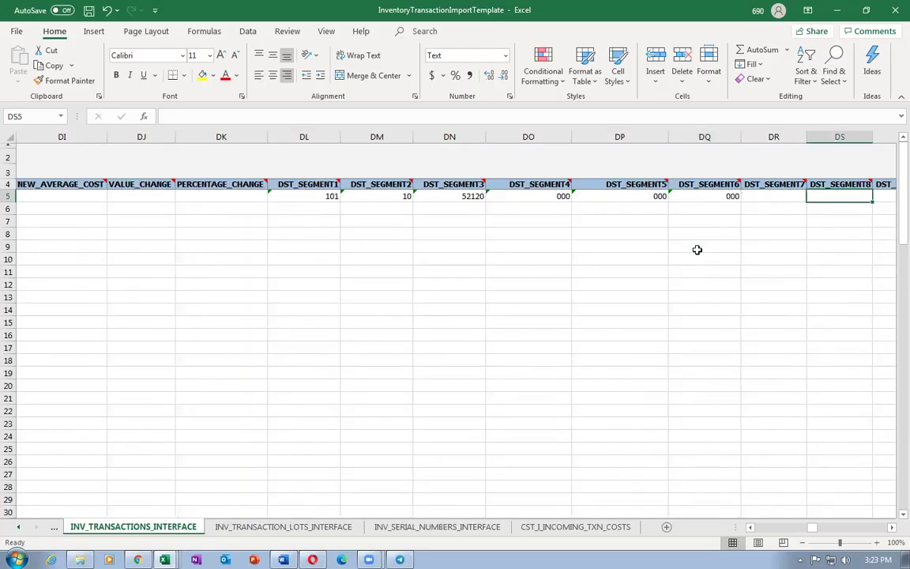
key(alt+Tab)
key(Tab)
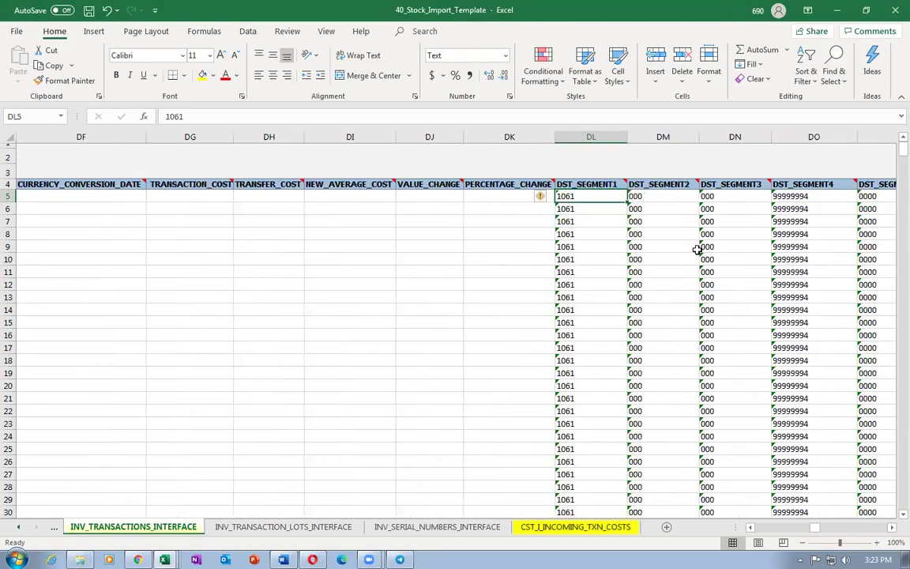
key(Right)
key(Right)
key(Right)
key(Right)
key(Right)
key(Right)
key(Right)
key(Right)
key(Right)
key(Right)
key(Right)
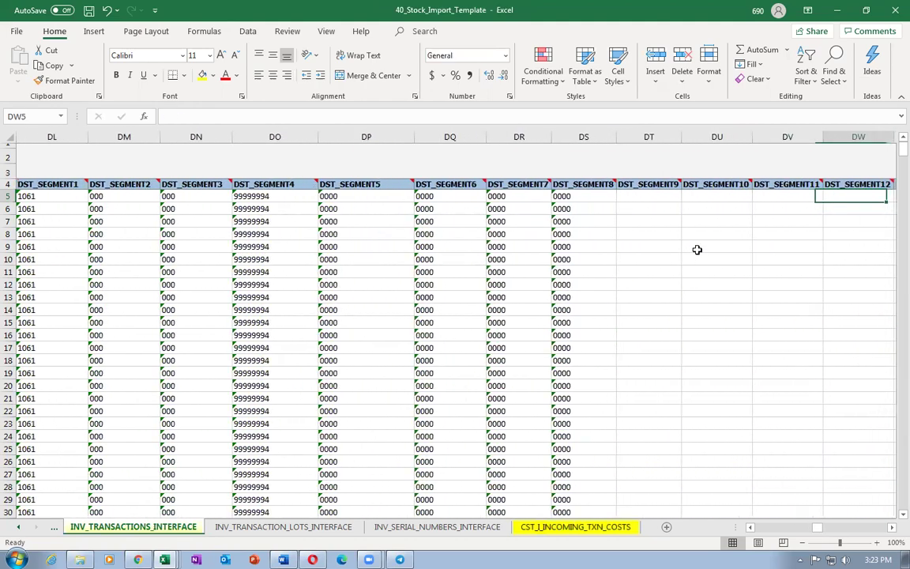
- Look through the columns after DST_SEGMENT12 in 40_Stock_Import_Template for further fields with sample data, examining TRANSACTION_COST_IDENTIFIER
key(Right)
key(Right)
key(Right)
key(Right)
key(Right)
key(Right)
key(Right)
key(Right)
key(Right)
key(Right)
key(Right)
key(Right)
key(Right)
key(Right)
key(Right)
key(Right)
key(Right)
key(Right)
key(Right)
key(Right)
key(Right)
key(Right)
key(Right)
key(Right)
key(Right)
key(Right)
key(Right)
key(Right)
key(Right)
key(Right)
key(Right)
key(Right)
key(Right)
key(Right)
key(Right)
key(Right)
key(Right)
key(Right)
key(Right)
key(Right)
key(Right)
key(Right)
key(Right)
key(Right)
key(Right)
key(Right)
key(Right)
key(Right)
key(Right)
key(Right)
key(Right)
key(Right)
key(Right)
key(Right)
key(Right)
key(Right)
key(Right)
key(Right)
key(Right)
key(Right)
key(Right)
key(Right)
key(Right)
key(Right)
key(Right)
key(Right)
key(Right)
key(Right)
key(Right)
key(Right)
key(Right)
key(Right)
key(Right)
key(Right)
key(Right)
key(Right)
key(Right)
key(Right)
key(Right)
key(Right)
key(Right)
key(Right)
key(Right)
key(Right)
key(Right)
key(Right)
key(Right)
key(Right)
key(Right)
key(Right)
key(Right)
key(Right)
key(Right)
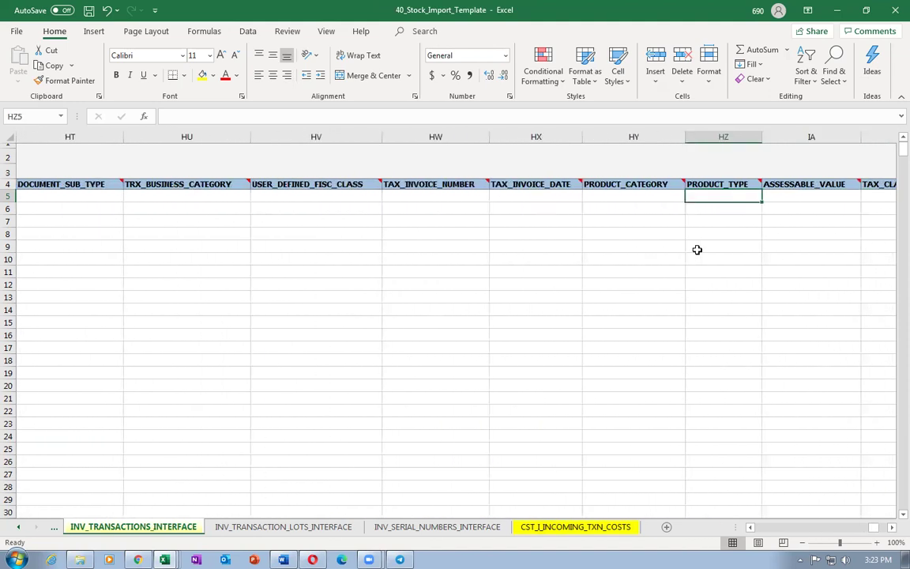
key(Left)
key(Left)
key(Left)
key(Left)
key(Left)
key(Left)
key(Left)
key(Left)
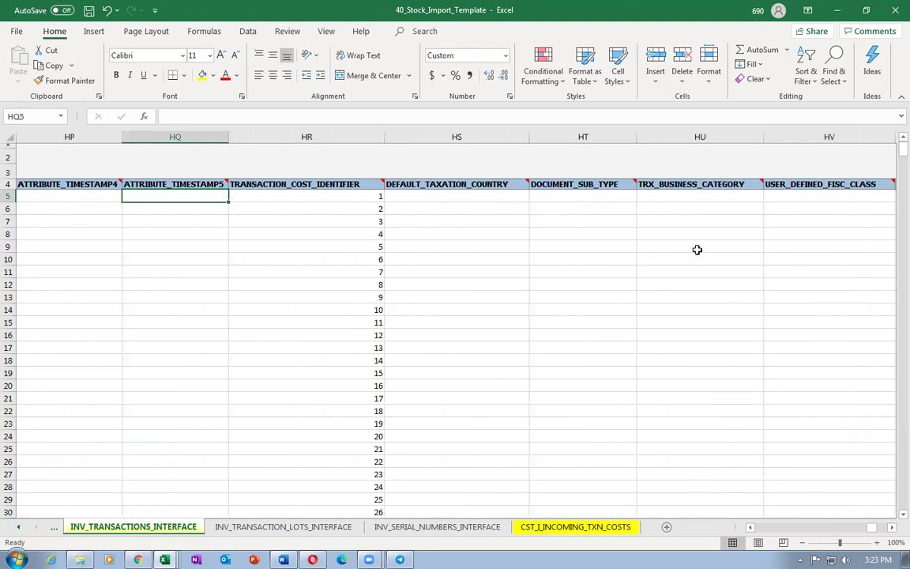
key(Right)
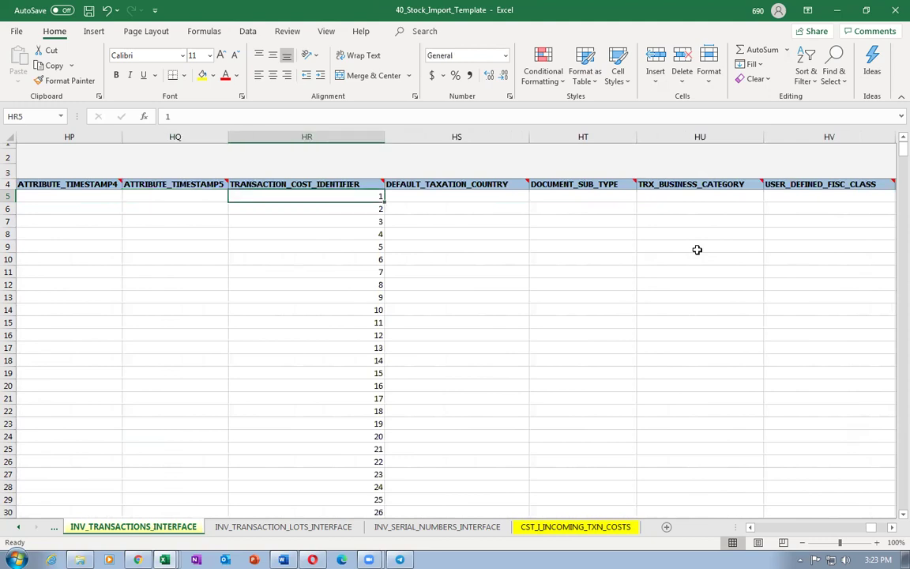
key(ctrl+Tab)
key(Right)
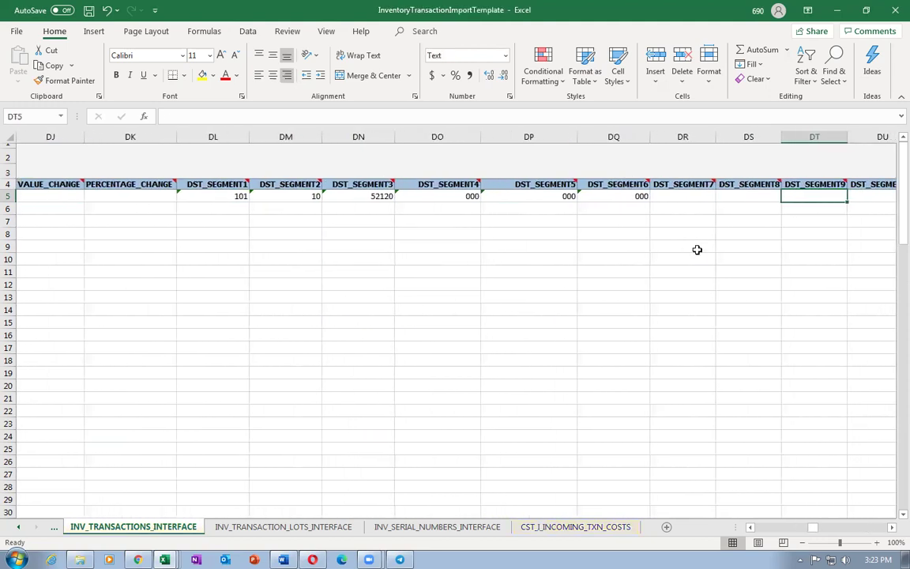
key(ctrl+Tab)
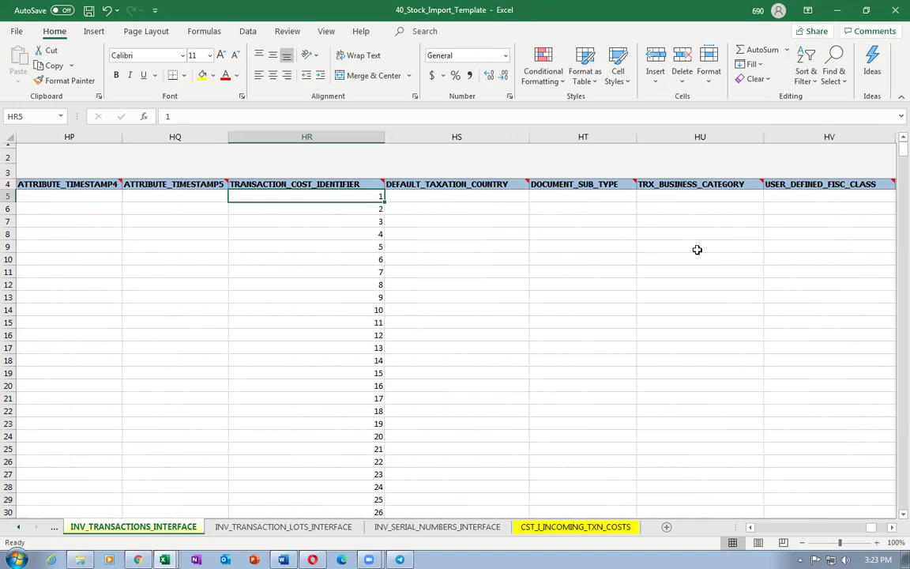
- Switch to InventoryTransactionImportTemplate and clear the EXPECTED_ARRIVAL_DATE value in row 5
key(ctrl+Tab)
key(Right)
key(Right)
key(Right)
key(Right)
key(Right)
key(Right)
key(Right)
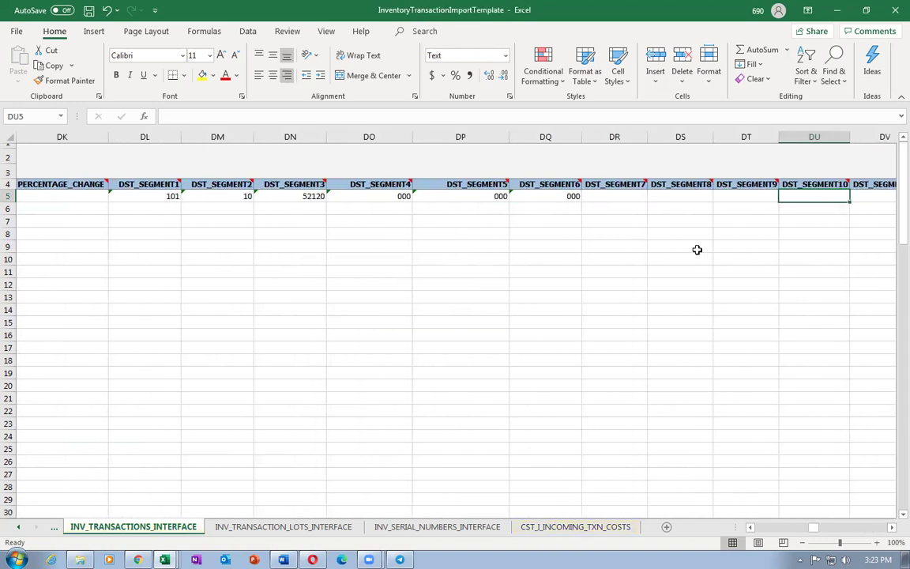
key(Right)
key(Right)
key(Right)
key(Right)
key(Right)
key(Right)
key(Right)
key(Right)
key(Right)
key(Right)
key(Right)
key(Right)
key(Right)
key(Right)
key(Right)
key(Right)
key(Right)
key(Right)
key(Right)
key(Right)
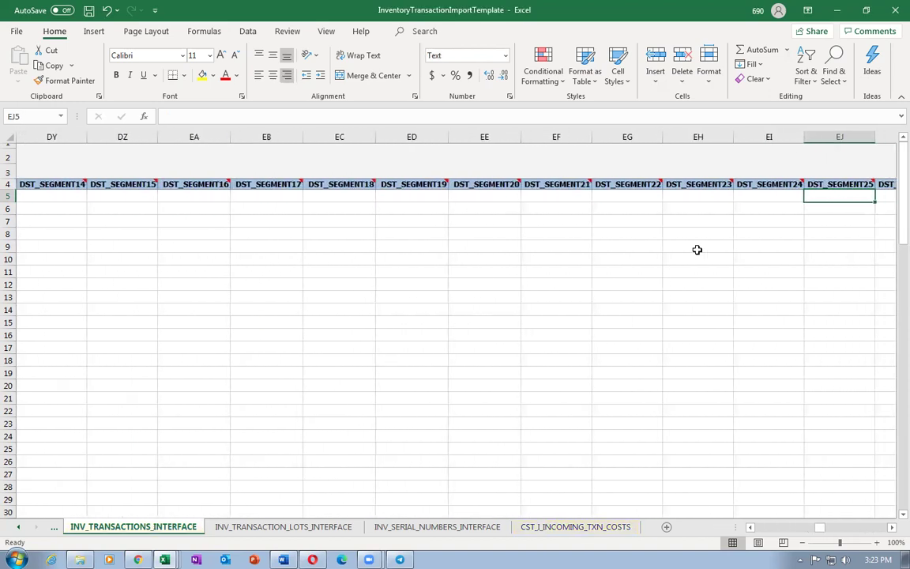
key(Right)
key(Right)
key(Right)
key(Right)
key(Right)
key(Left)
key(Left)
key(Left)
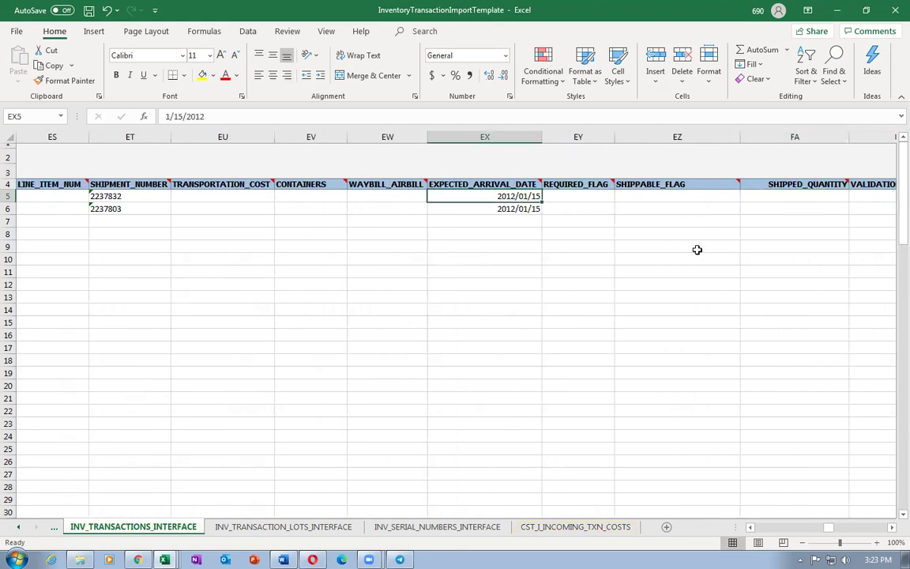
key(Delete)
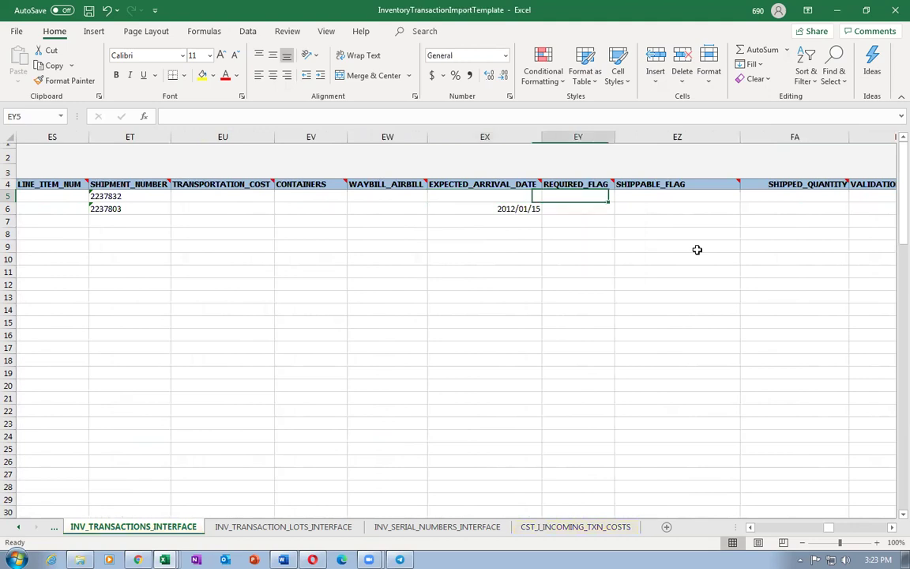
- Look through the row 5 columns from REQUIRED_FLAG onward in InventoryTransactionImportTemplate for leftover sample values, examining TRANSACTION_COST_IDENTIFIER
key(Right)
key(Right)
key(Right)
key(Right)
key(Right)
key(Right)
key(Right)
key(Right)
key(Right)
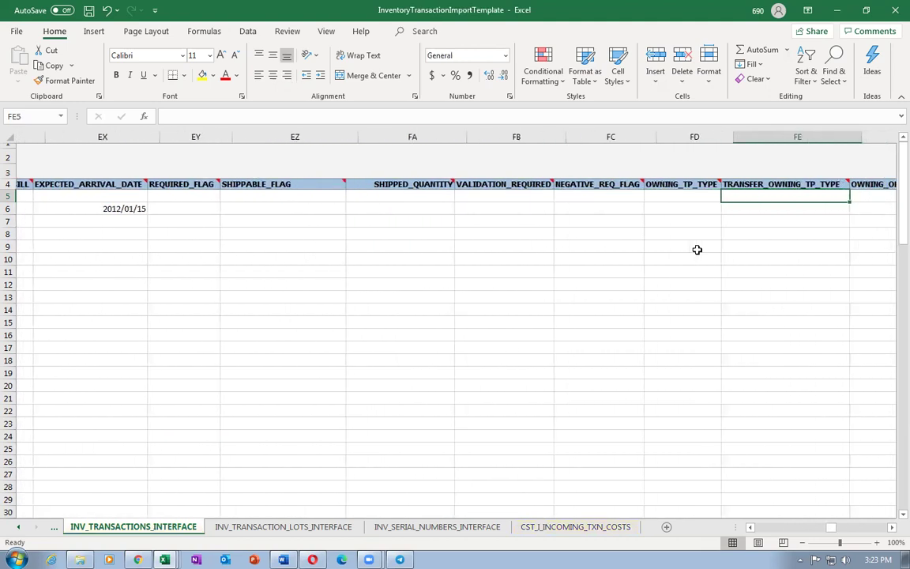
key(Right)
key(Right)
key(Right)
key(Right)
key(Right)
key(Right)
key(Right)
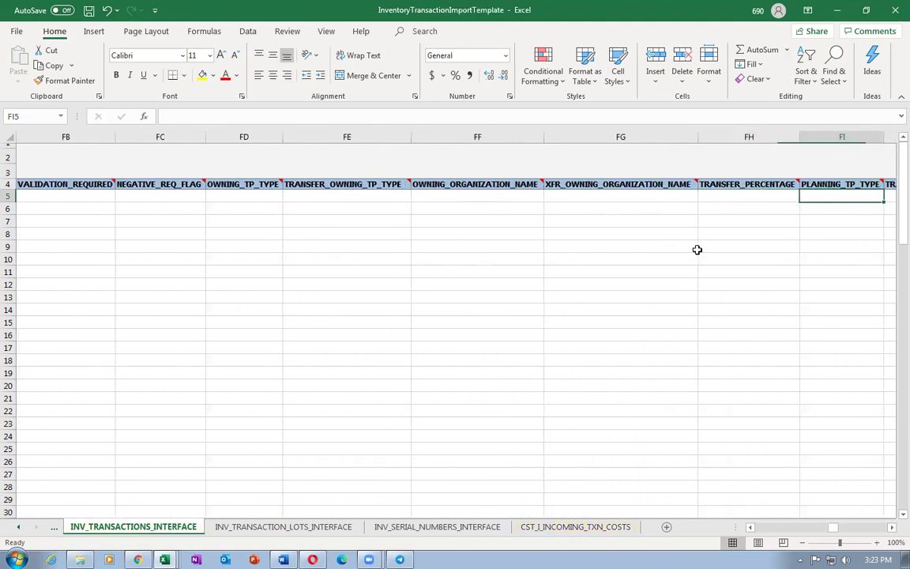
key(Right)
key(Right)
key(Right)
key(Right)
key(Right)
key(Right)
key(Right)
key(Right)
key(Right)
key(Right)
key(Right)
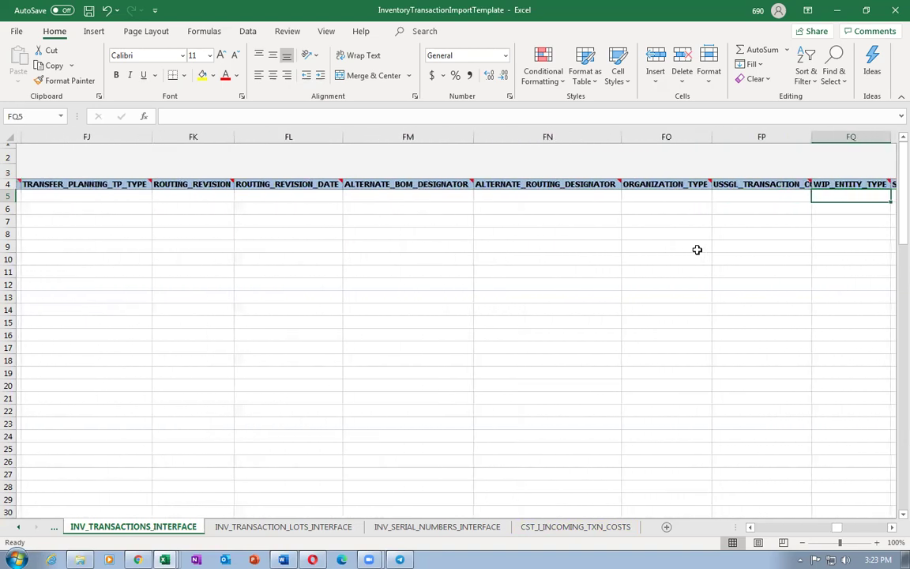
key(Right)
key(Right)
key(Right)
key(Right)
key(Right)
key(Right)
key(Right)
key(Right)
key(Right)
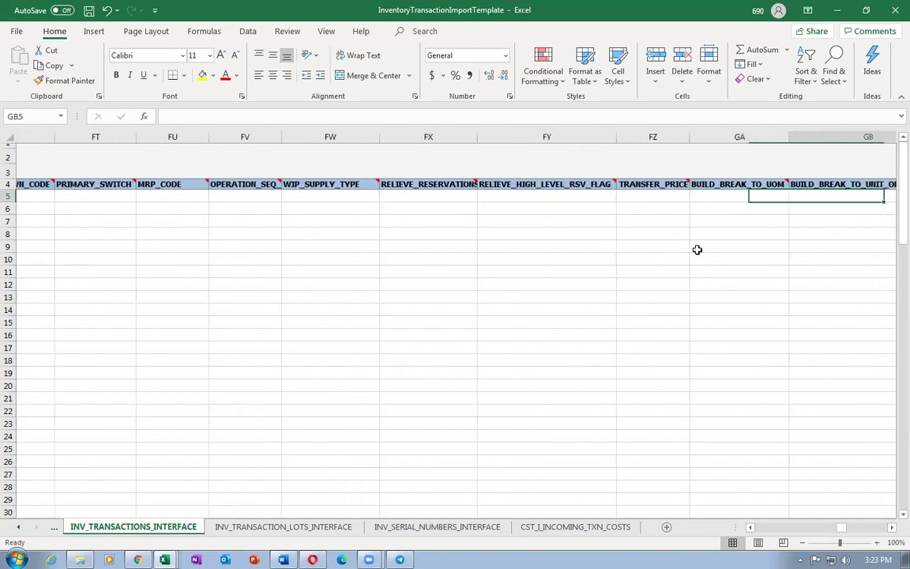
key(Right)
key(Right)
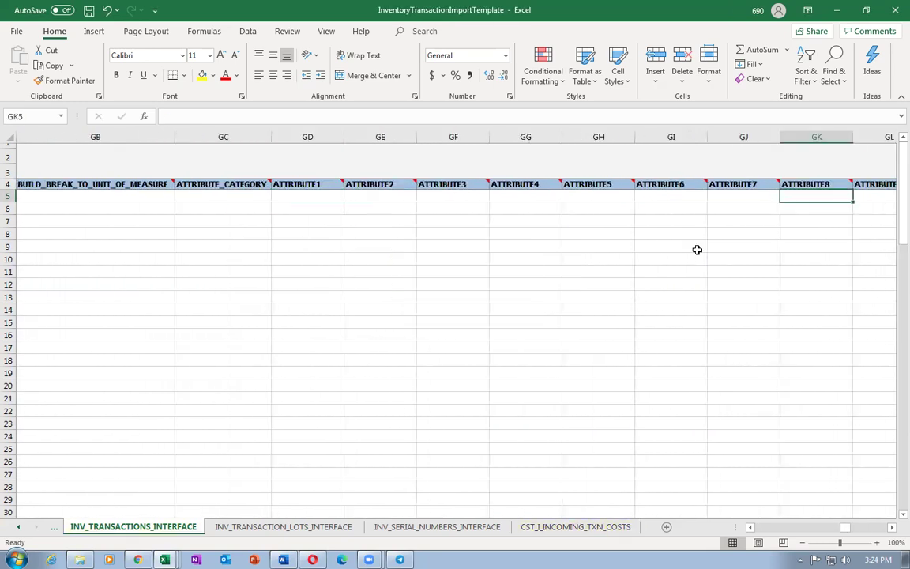
key(Right)
key(Right)
key(Right)
key(Right)
key(Right)
key(Right)
key(Right)
key(Right)
key(Right)
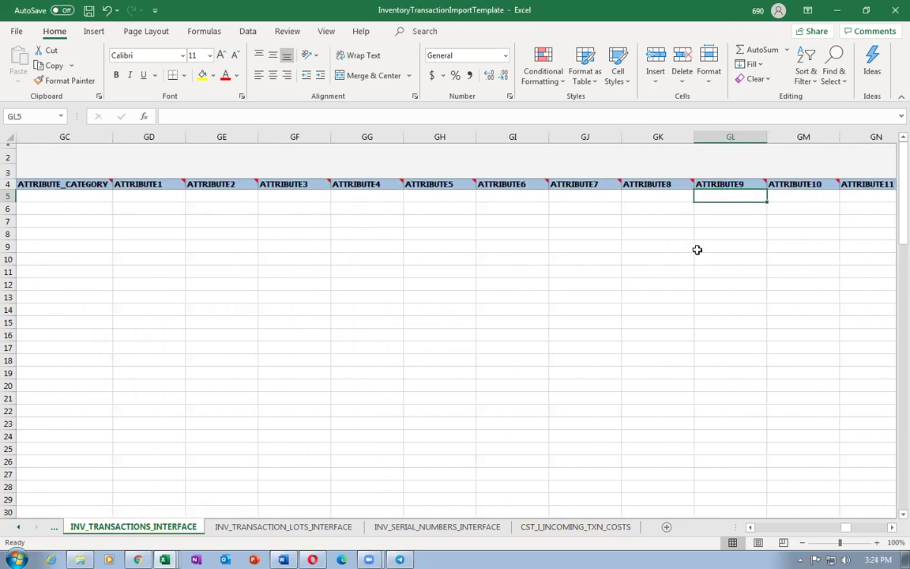
key(Right)
key(Right)
key(Right)
key(Right)
key(Right)
key(Right)
key(Right)
key(Right)
key(Right)
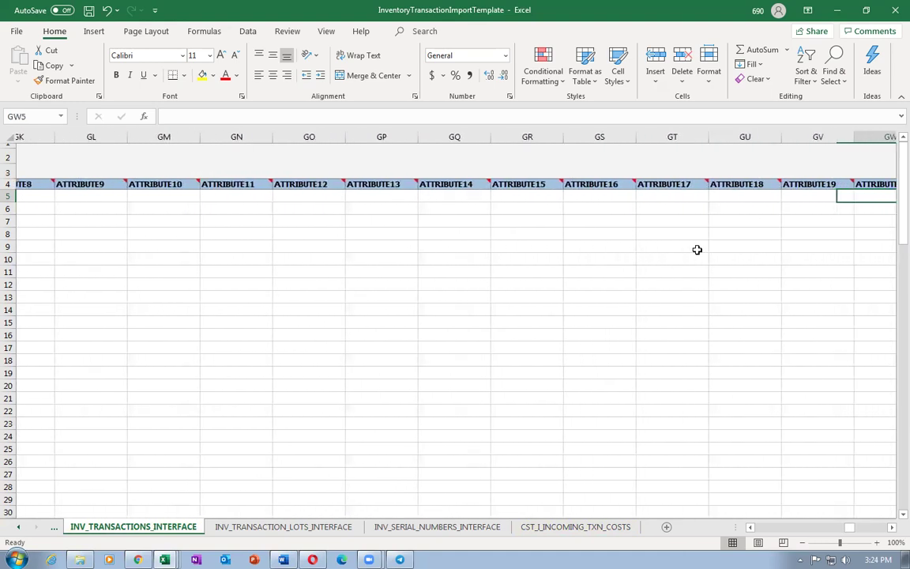
key(Right)
key(Right)
key(Right)
key(Right)
key(Right)
key(Right)
key(Right)
key(Right)
key(Right)
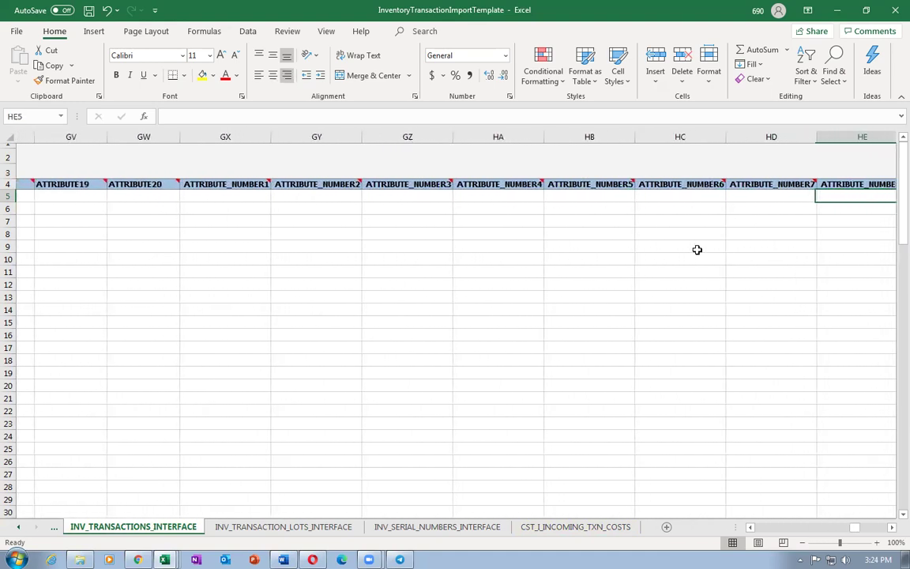
key(Right)
key(Right)
key(Right)
key(Right)
key(Right)
key(Right)
key(Right)
key(Right)
key(Right)
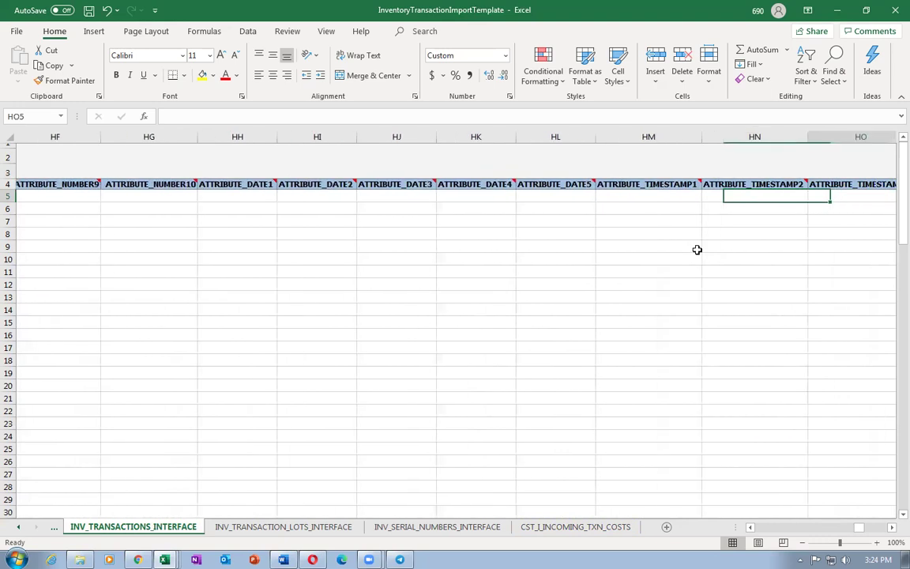
key(Right)
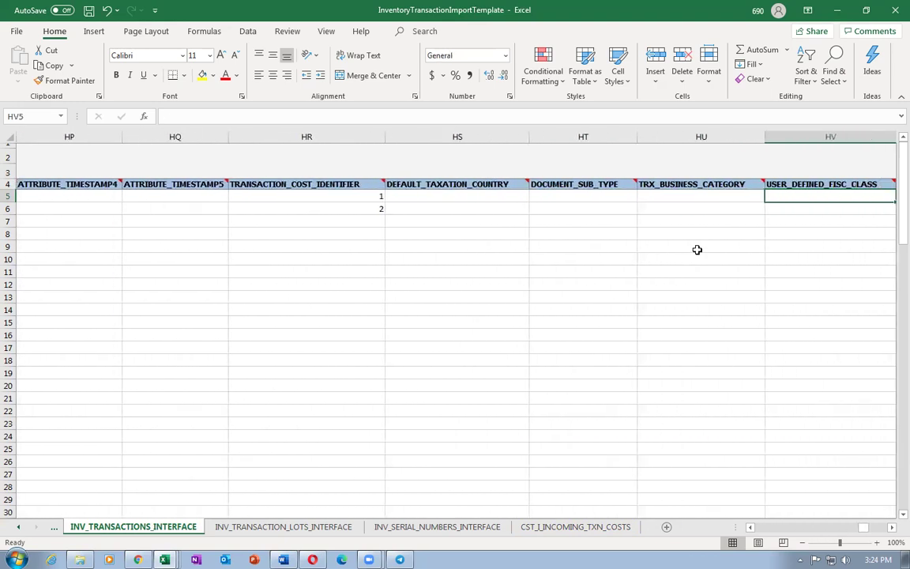
key(Left)
key(Left)
key(Left)
key(Left)
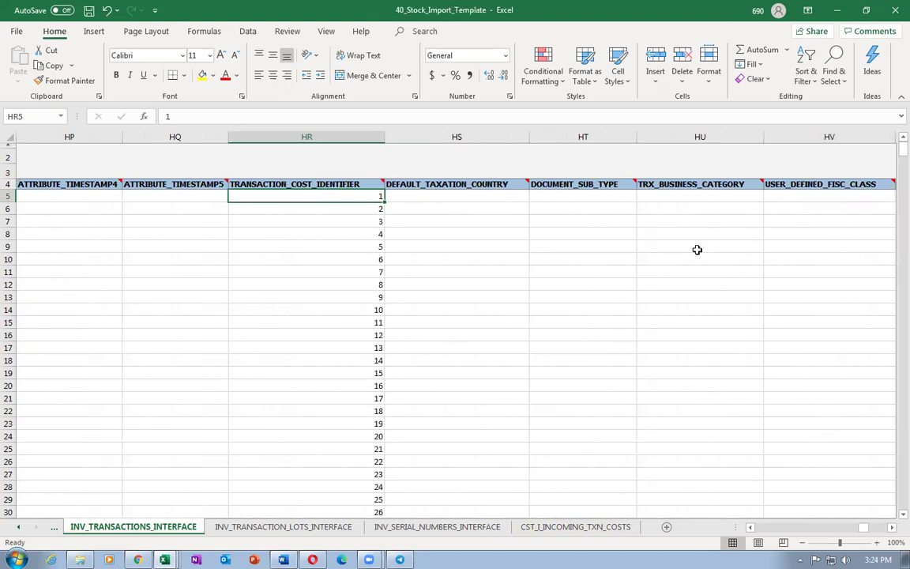
- Look through the columns after TRANSACTION_COST_IDENTIFIER in 40_Stock_Import_Template for further fields with sample data, examining USE_CURRENT_COST
key(Right)
key(Right)
key(Right)
key(Right)
key(Right)
key(Right)
key(Right)
key(Right)
key(Right)
key(Right)
key(Right)
key(Right)
key(Right)
key(Right)
key(Right)
key(Right)
key(Right)
key(Right)
key(Right)
key(Right)
key(Right)
key(Right)
key(Right)
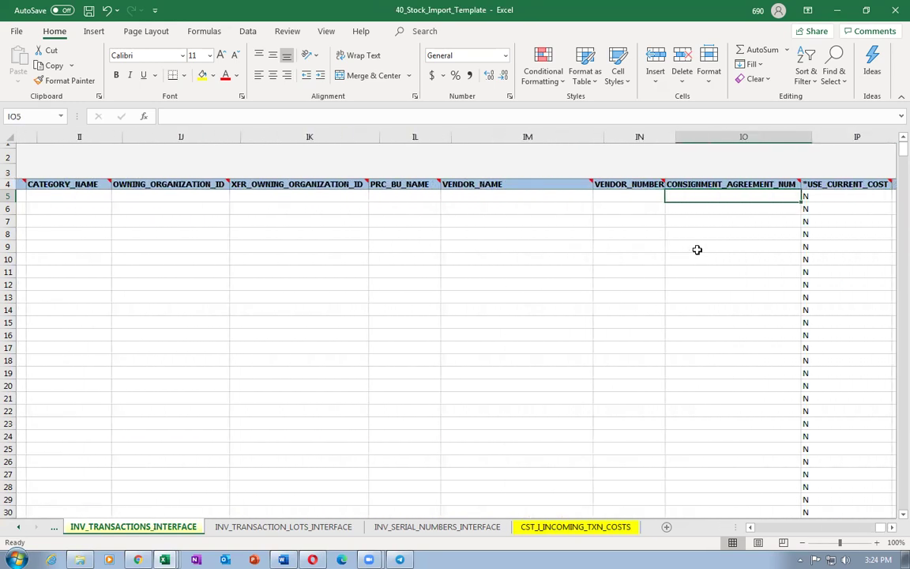
key(Right)
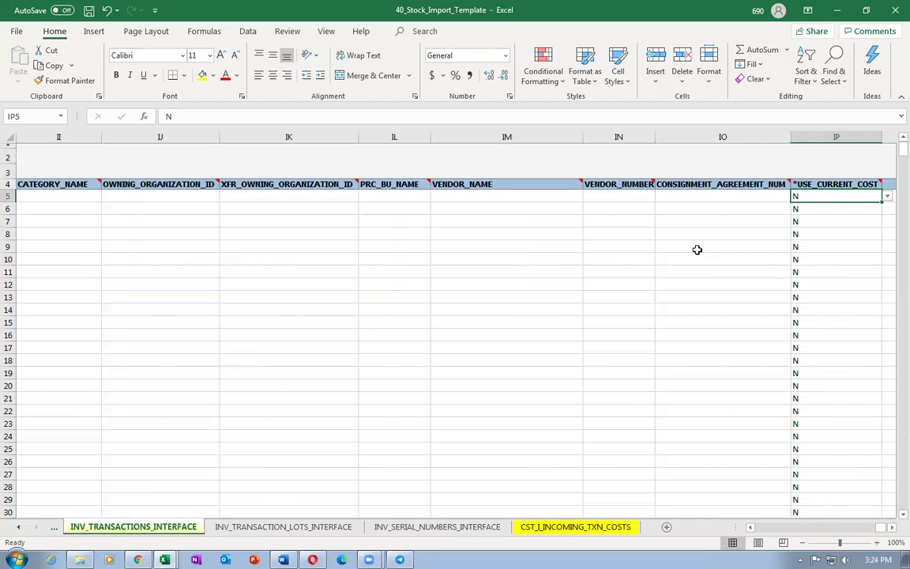
- Switch to InventoryTransactionImportTemplate and set USE_CURRENT_COST in row 5 to Y
key(ctrl+Tab)
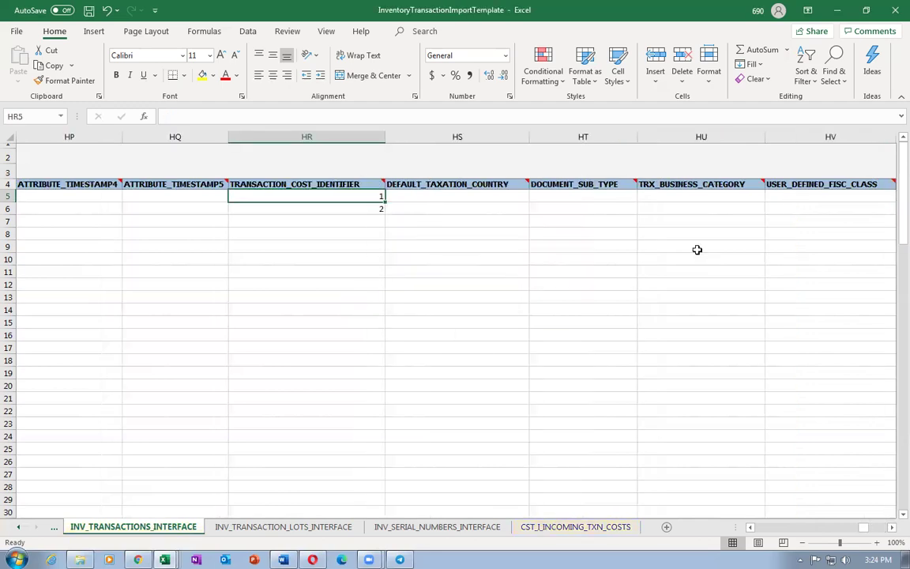
key(Right)
key(Right)
key(Right)
key(Right)
key(Right)
key(Right)
key(Right)
key(Right)
key(Right)
key(Right)
key(Right)
key(Right)
key(Right)
key(Right)
key(Right)
key(Right)
key(Right)
key(Right)
key(Right)
key(Right)
key(Right)
key(Right)
key(Right)
key(Right)
key(Right)
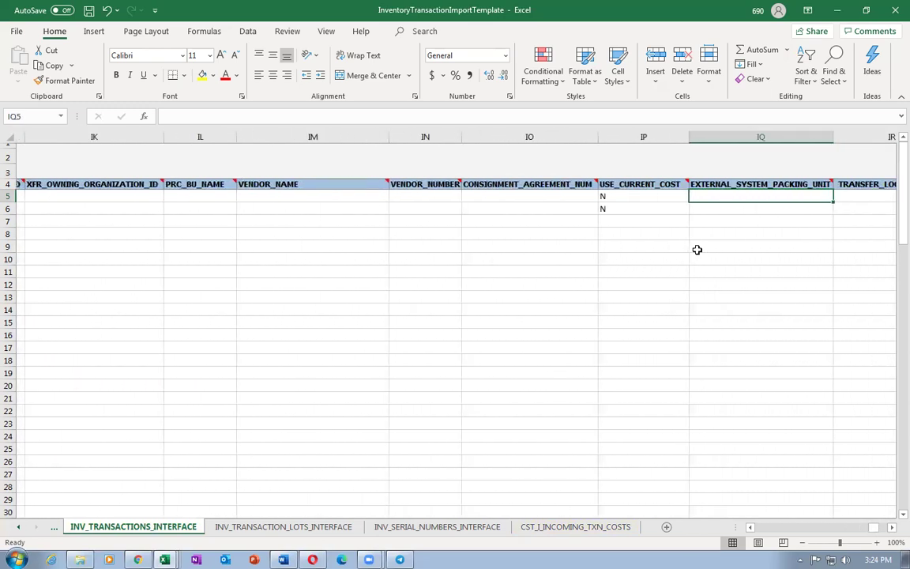
key(Left)
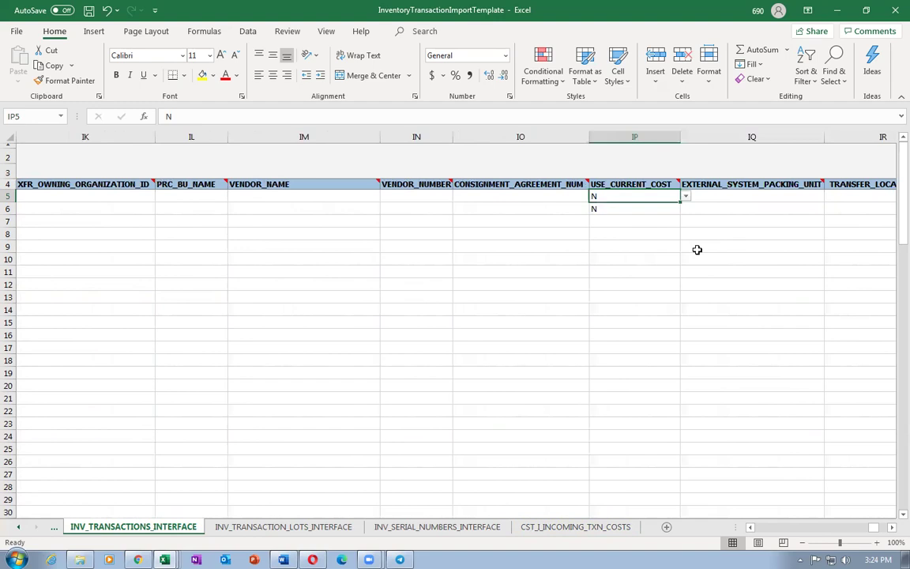
click(686, 197)
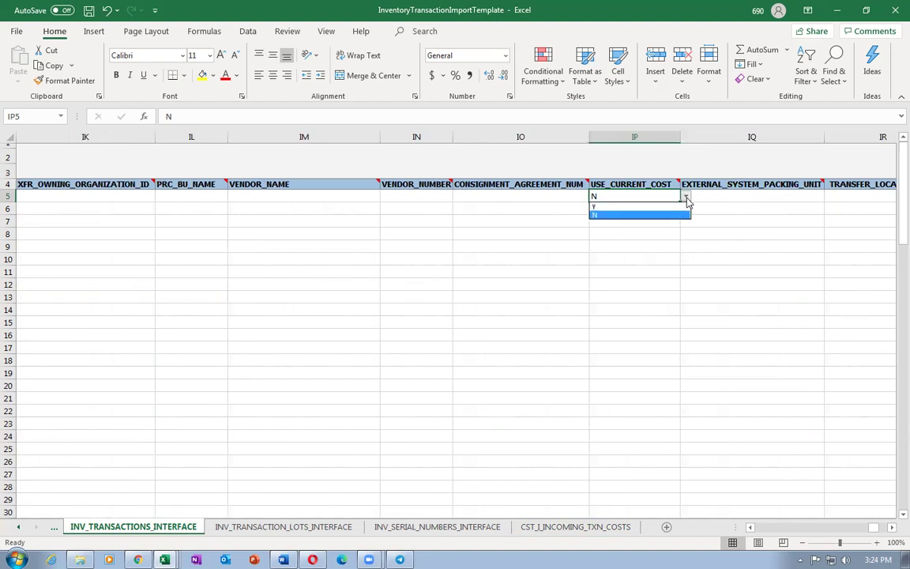
click(603, 209)
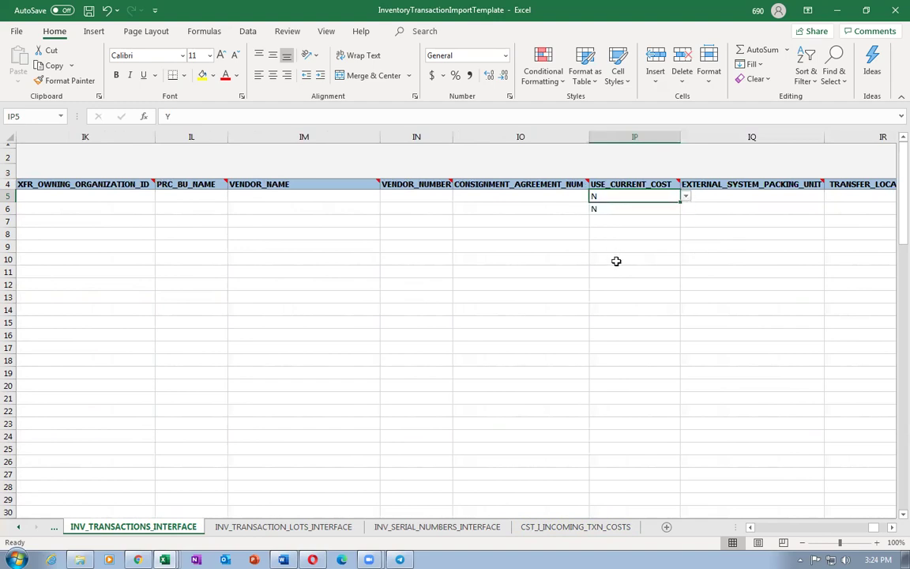
click(507, 197)
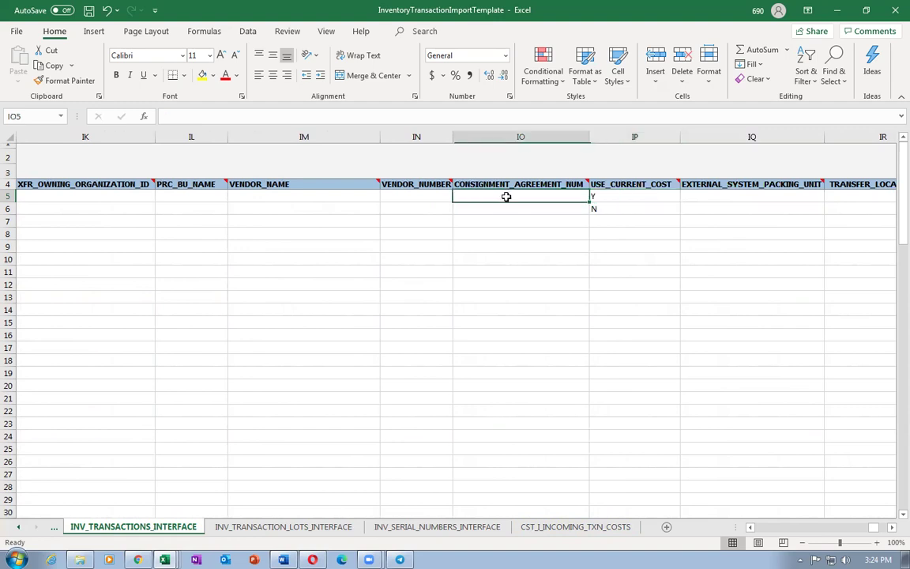
click(628, 197)
- Switch to 40_Stock_Import_Template and check whether any fields follow USE_CURRENT_COST
key(ctrl+Tab)
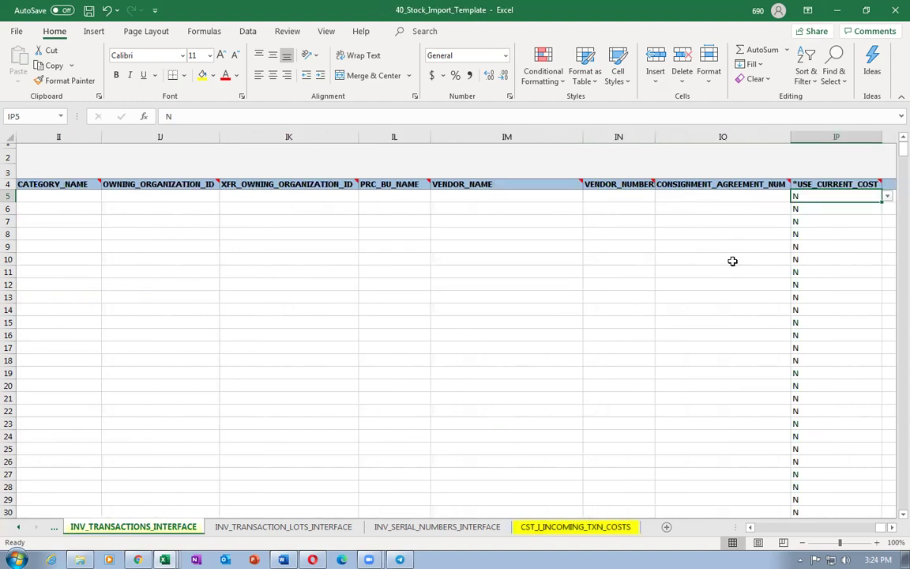
key(Right)
key(Right)
key(Right)
key(Right)
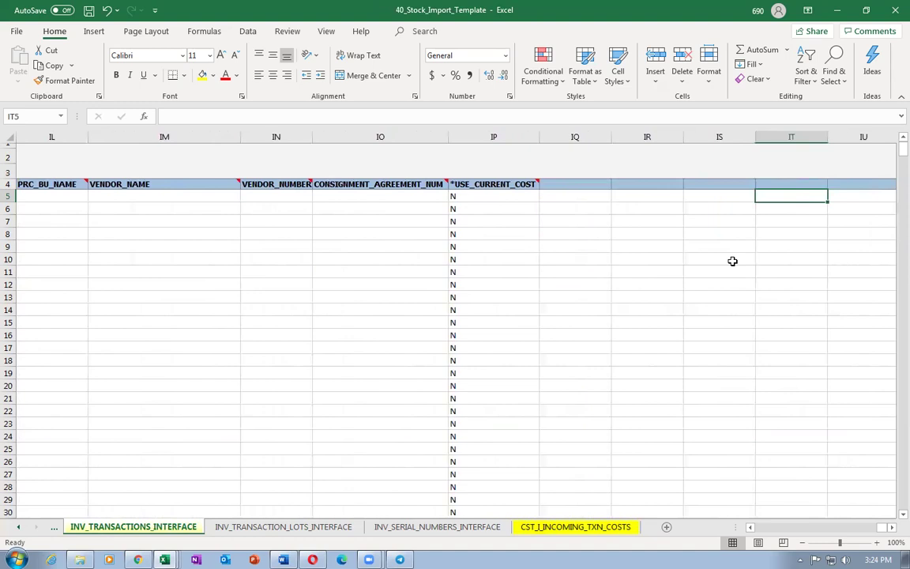
- Return to InventoryTransactionImportTemplate and examine the row 5 fields after USE_CURRENT_COST, up to COUNTRY_OF_ORIGIN_NAME
key(ctrl+Tab)
key(Right)
key(Right)
key(Right)
key(Right)
key(Right)
key(Right)
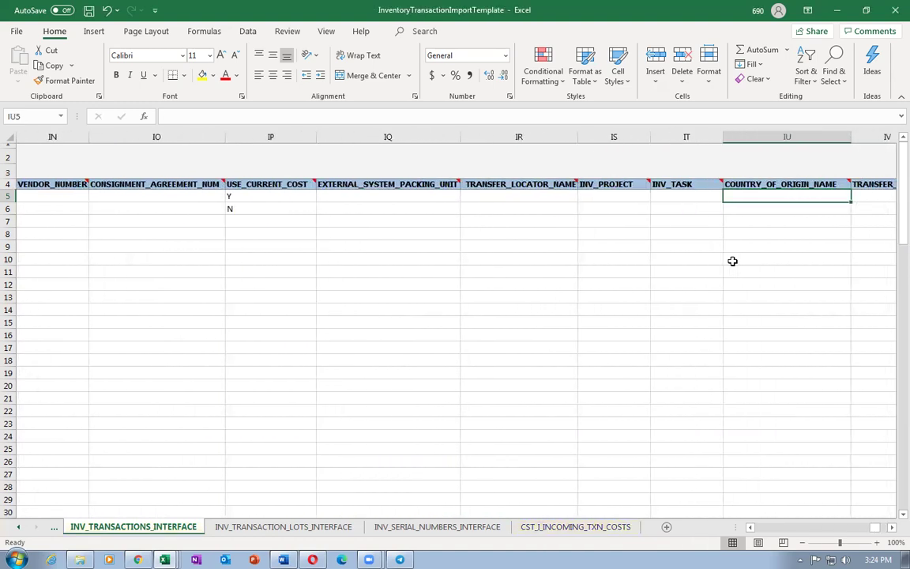
- Look through the remaining row 5 fields after COUNTRY_OF_ORIGIN_NAME, up to REPRESENTATIVE_LOT_NUMBER and the blank columns beyond it
key(Right)
key(Right)
key(Right)
key(Right)
key(Right)
key(Right)
key(Right)
key(Right)
key(Right)
key(Right)
key(Right)
key(Right)
key(Right)
key(Right)
key(Right)
key(Right)
key(Right)
key(Right)
key(Right)
key(Right)
key(Right)
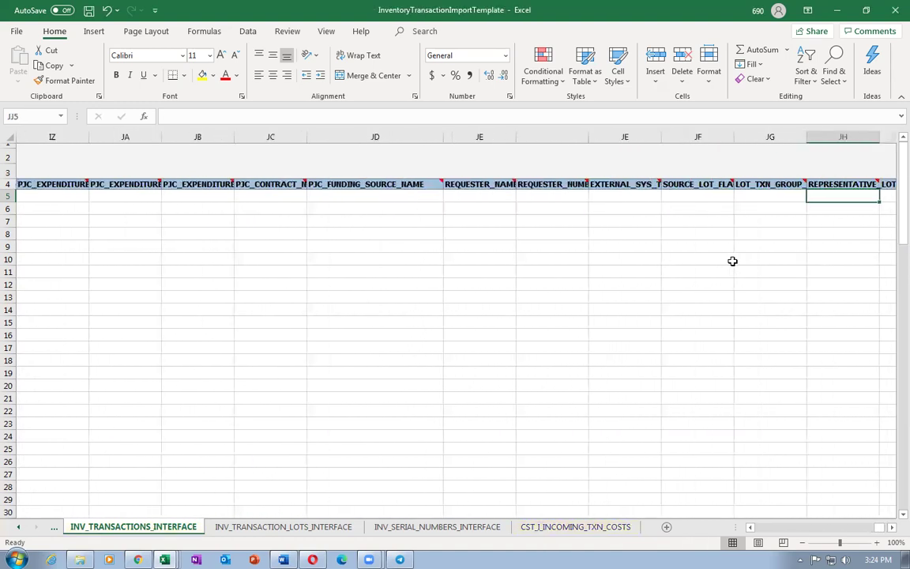
key(Left)
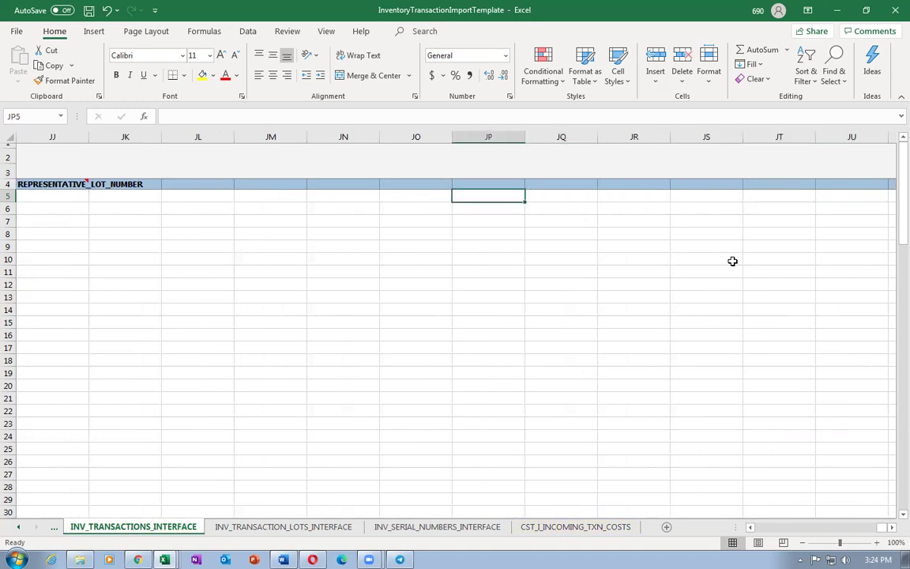
- Save InventoryTransactionImportTemplate, accepting the personal information warning, and return to ORGANIZATION_NAME in row 5
key(ctrl+s)
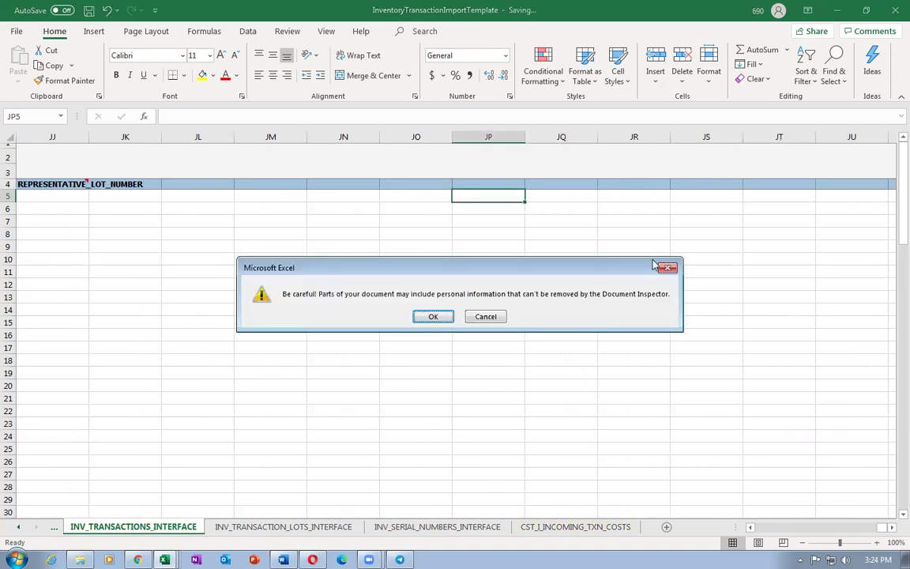
click(431, 316)
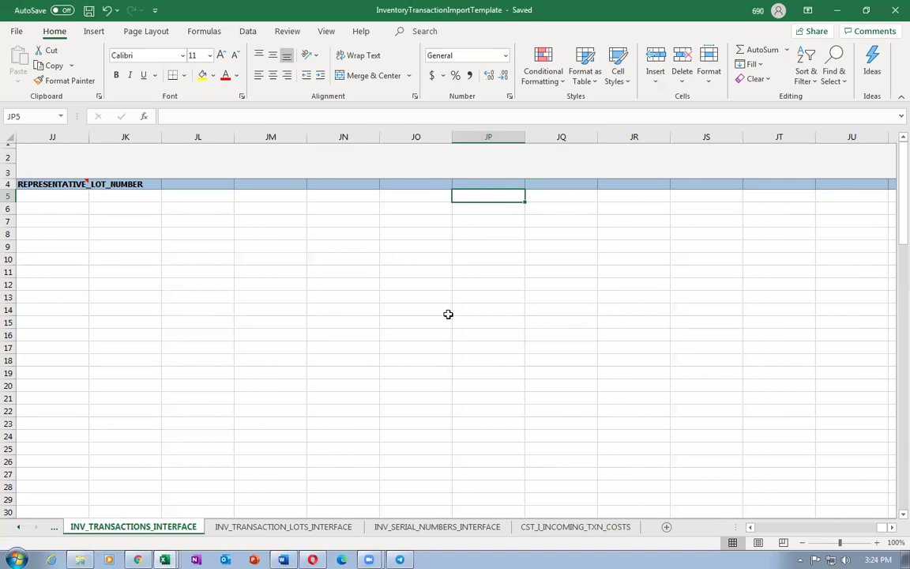
key(Home)
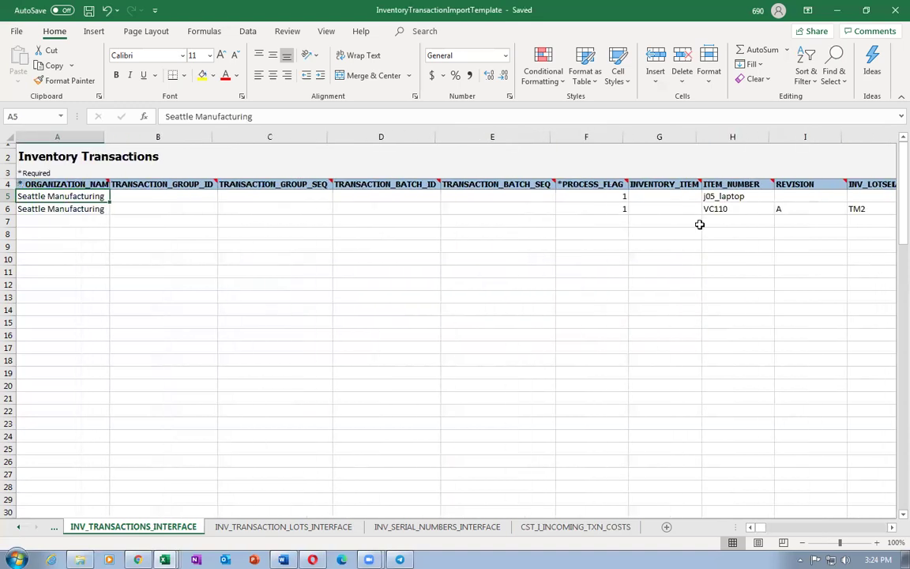
- Check row 5 of INV_TRANSACTION_LOTS_INTERFACE and clear the sample data in rows 5 and 6 of INV_SERIAL_NUMBERS_INTERFACE
click(320, 527)
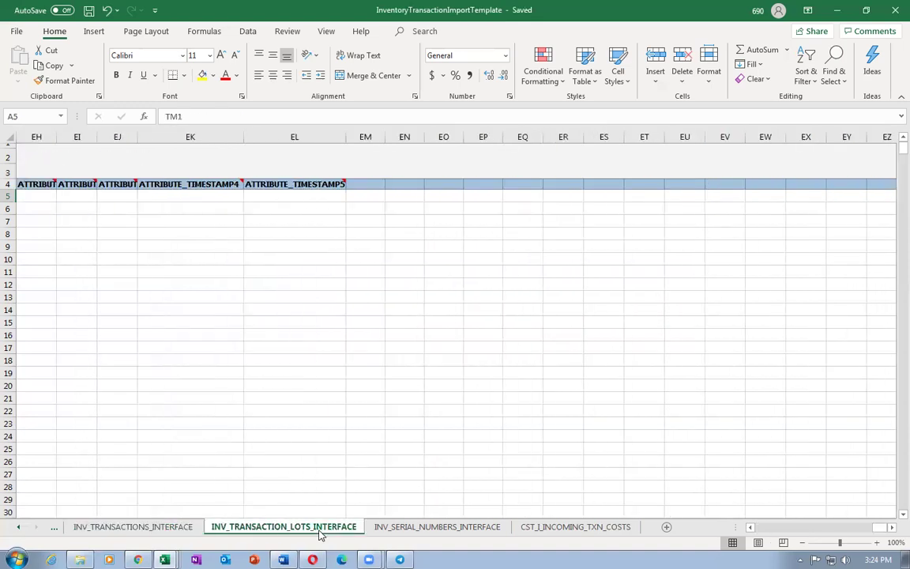
click(43, 196)
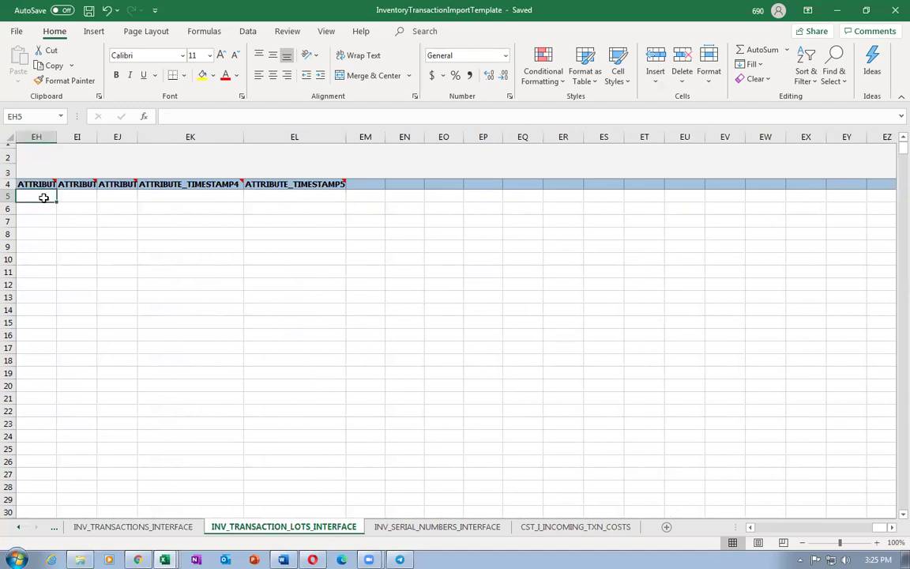
click(414, 527)
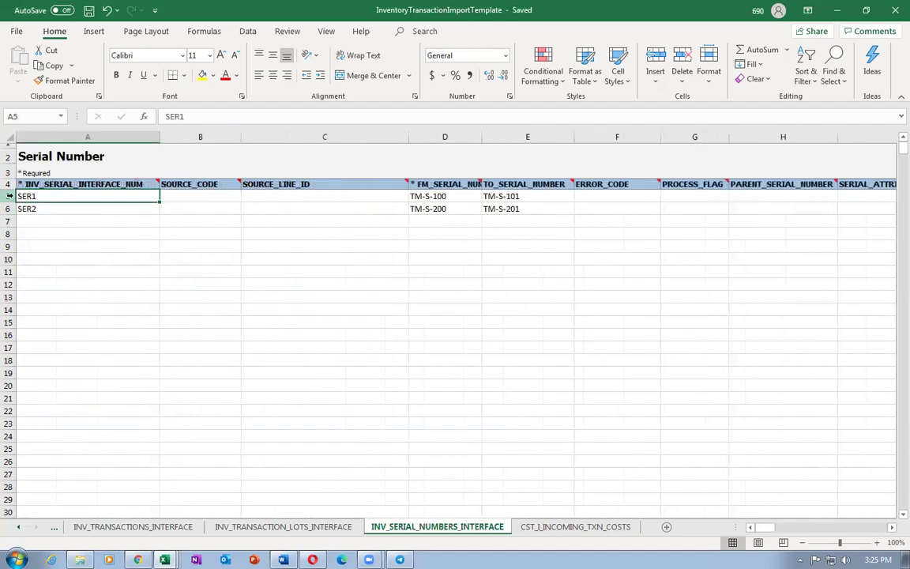
drag(8, 196, 10, 209)
key(Delete)
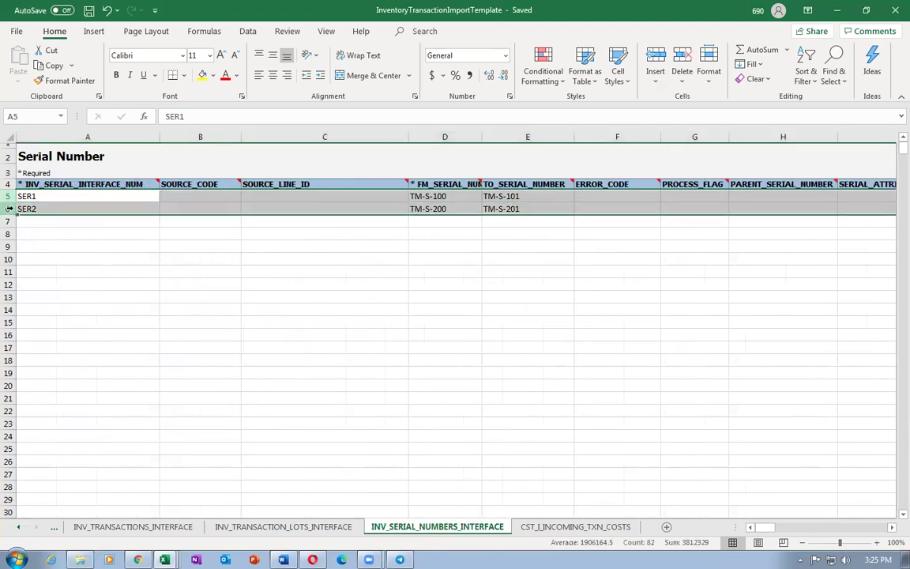
click(236, 283)
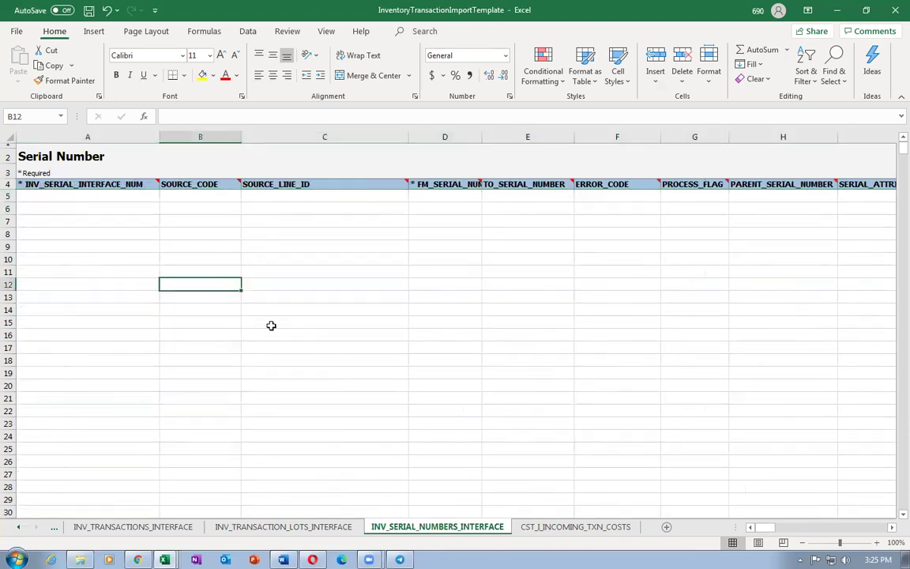
- Clear the sample costs in rows 5 and 6 of CST_I_INCOMING_TXN_COSTS and save the workbook, accepting the personal information warning
click(603, 528)
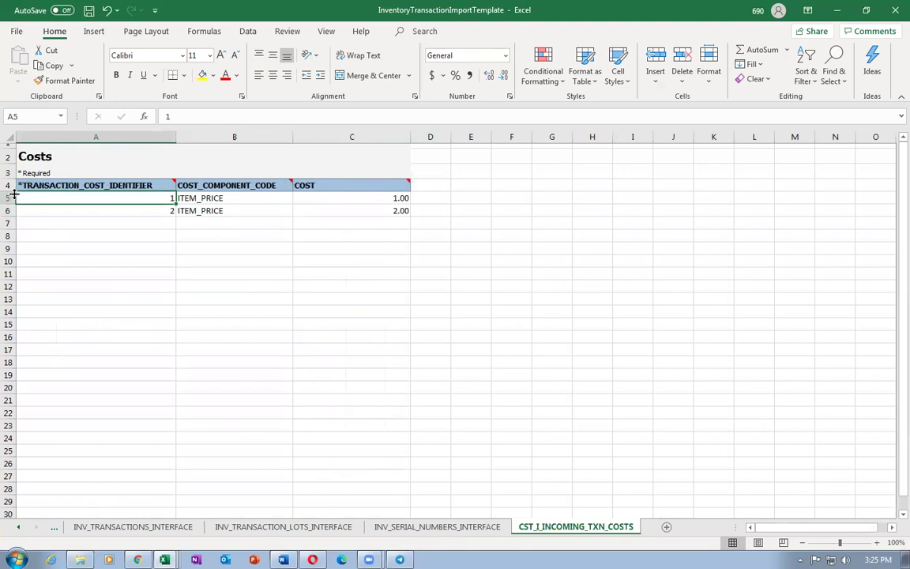
drag(8, 198, 9, 206)
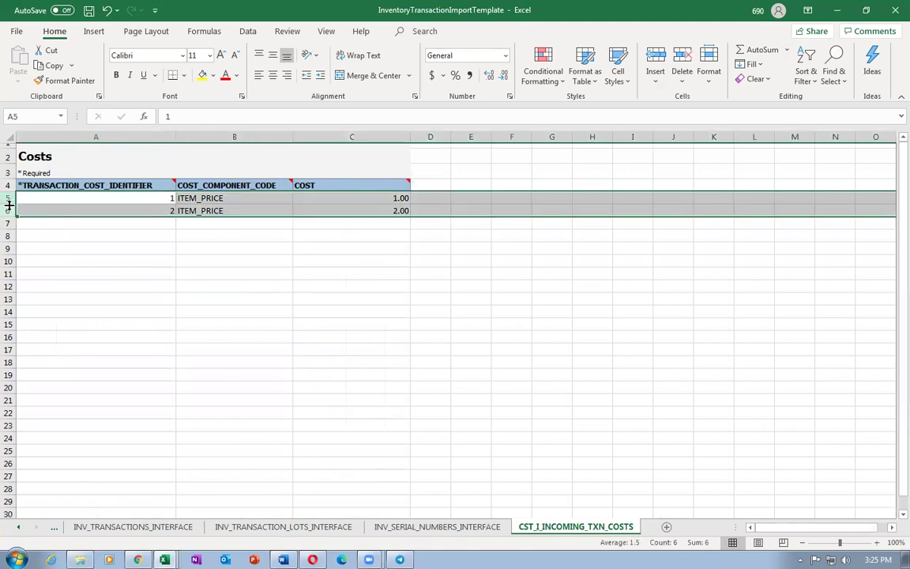
key(Delete)
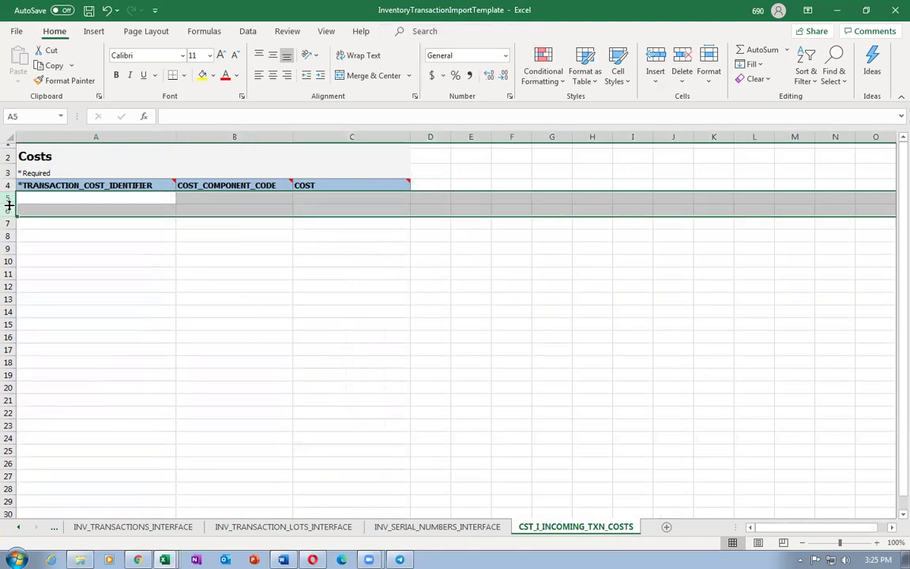
key(ctrl+s)
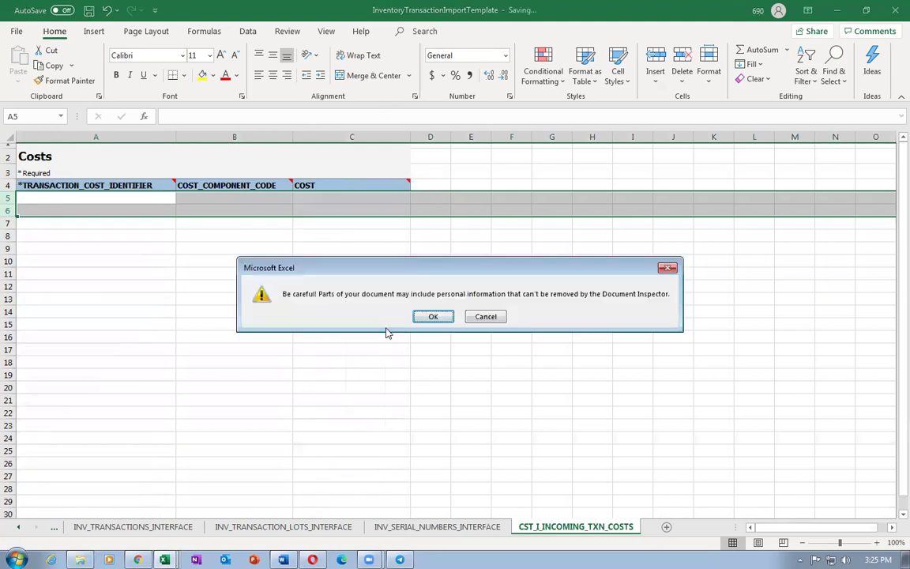
click(430, 317)
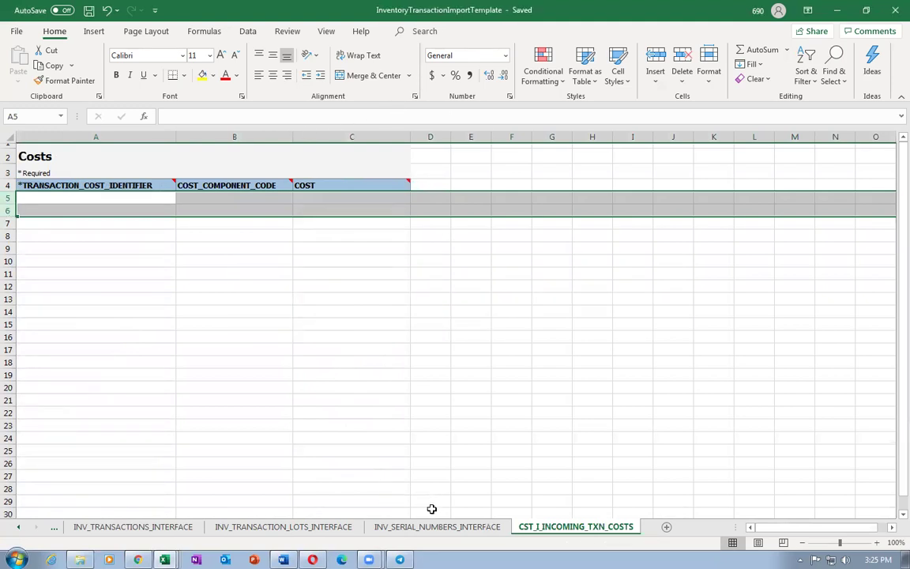
- Switch to 40_Stock_Import_Template and examine its lots, serial numbers and incoming transaction costs sheets for sample data
key(ctrl+w)
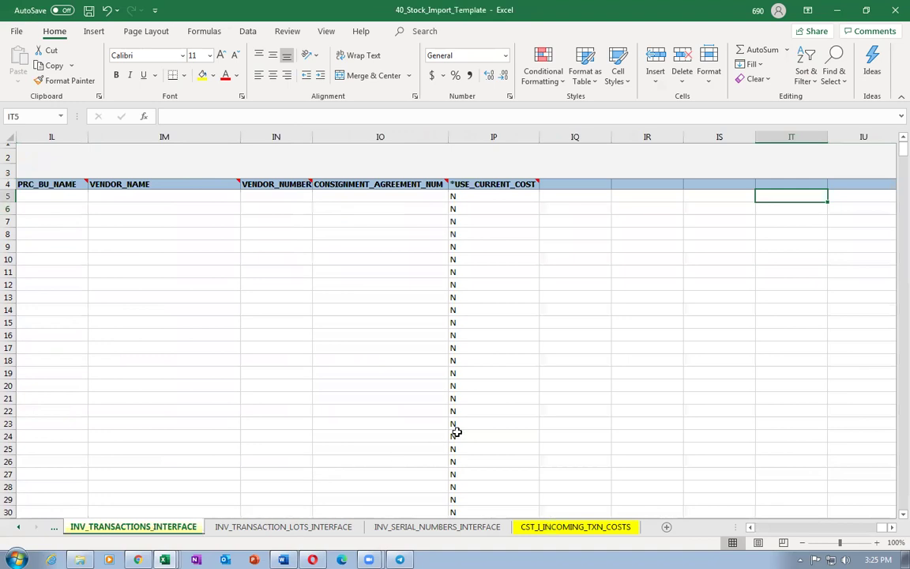
click(242, 527)
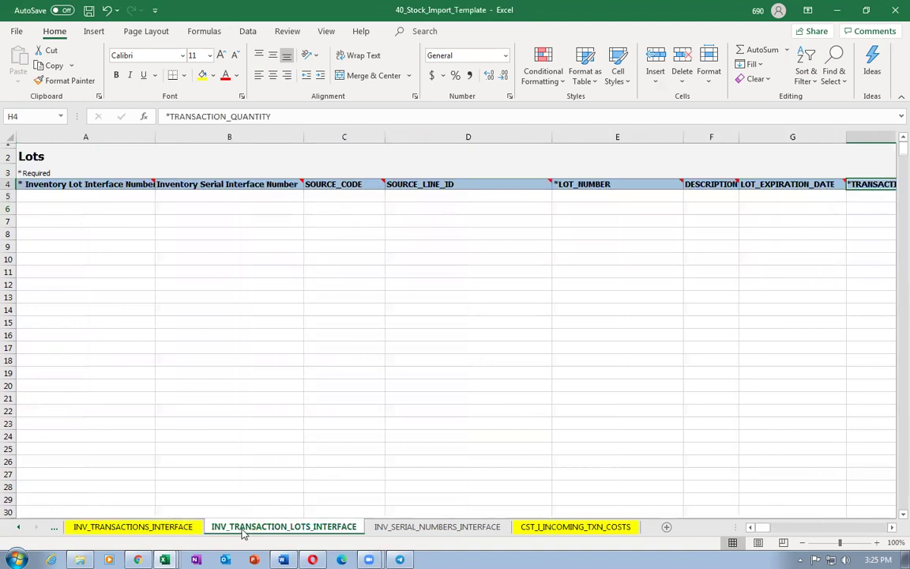
key(Home)
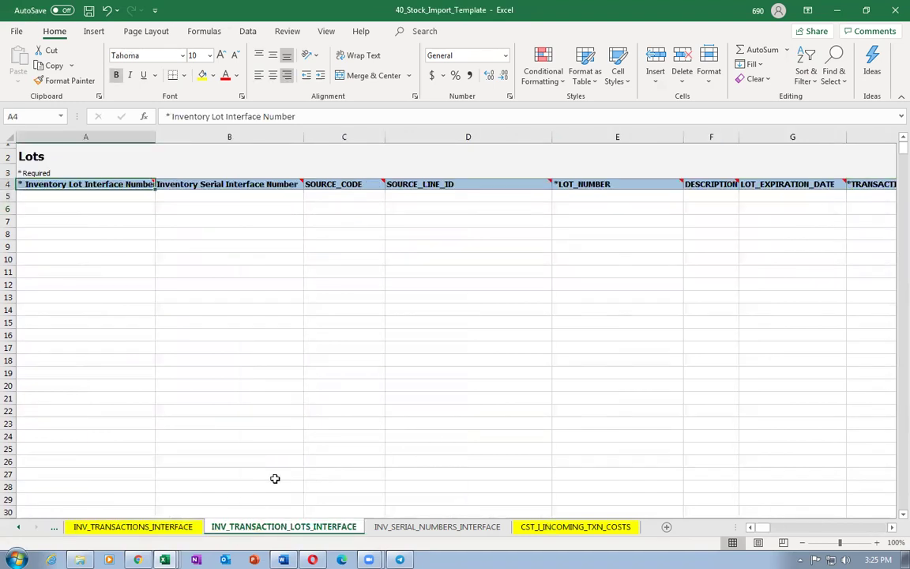
click(416, 526)
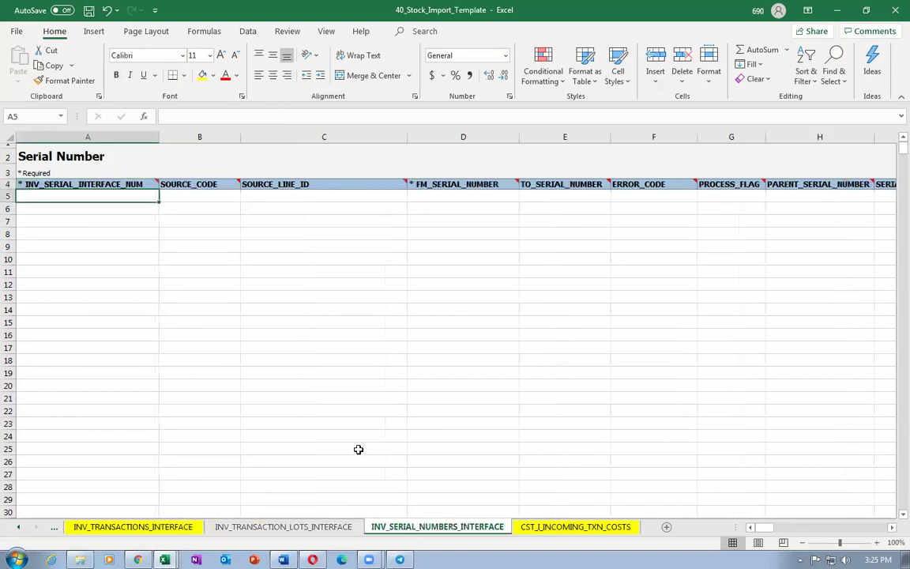
click(575, 527)
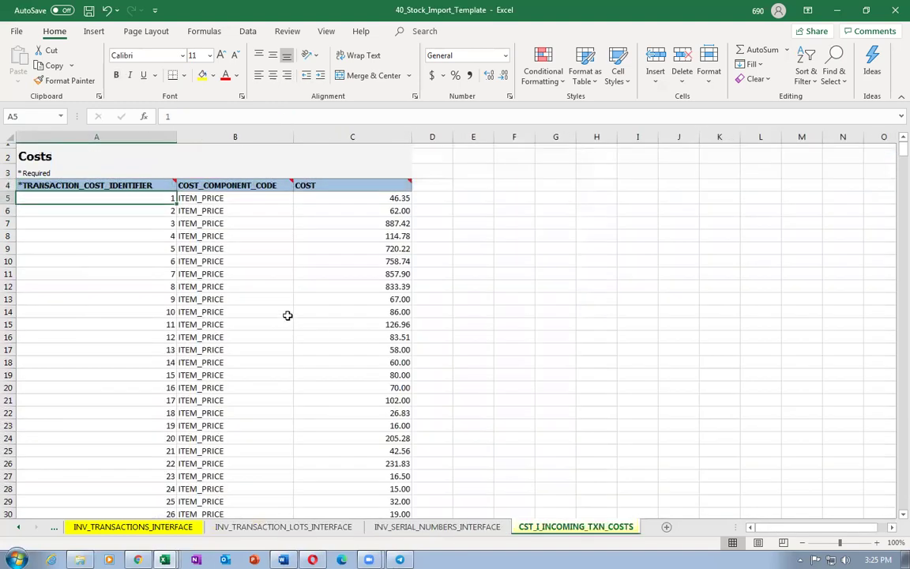
click(222, 322)
scroll(221, 322, down, 6)
scroll(224, 329, down, 12)
scroll(225, 331, down, 3)
scroll(226, 331, up, 20)
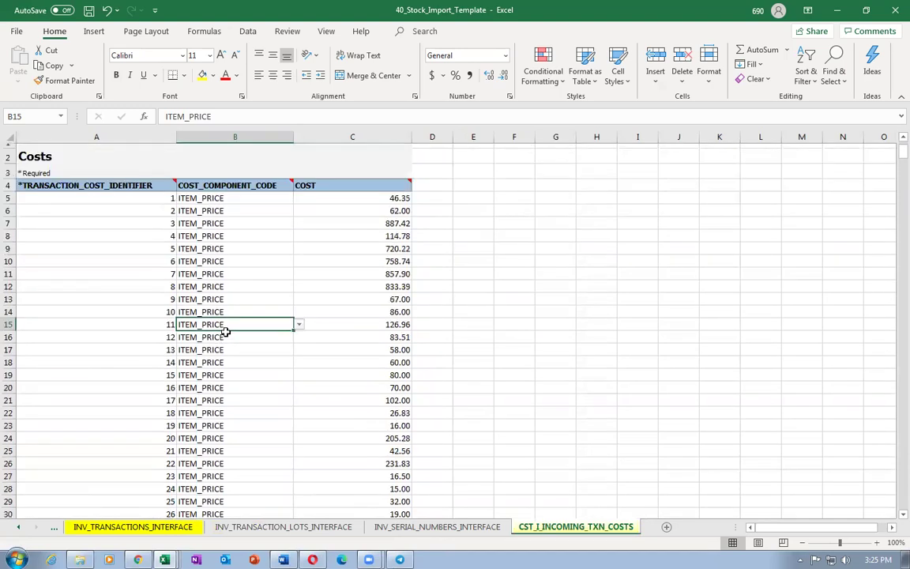
- Examine the ORGANIZATION_NAME, PROCESS_FLAG and ITEM_NUMBER entries down the rows of INV_TRANSACTIONS_INTERFACE in 40_Stock_Import_Template
click(114, 526)
key(ctrl+Home)
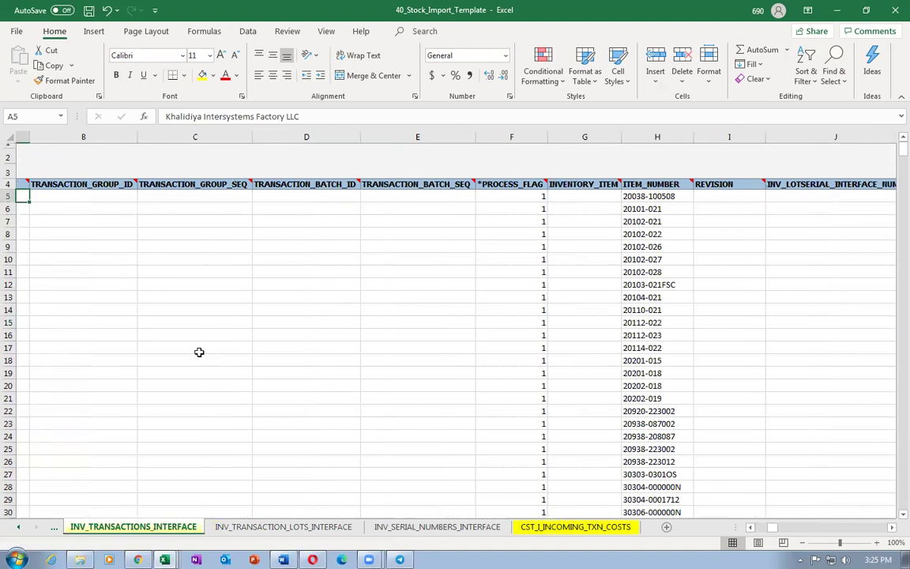
key(Down)
key(Down)
key(Down)
key(Down)
key(Down)
key(Down)
key(Down)
key(Down)
key(Down)
key(Down)
key(Down)
key(Down)
key(Down)
key(Down)
key(Down)
key(Down)
key(Down)
key(Down)
key(Down)
key(Down)
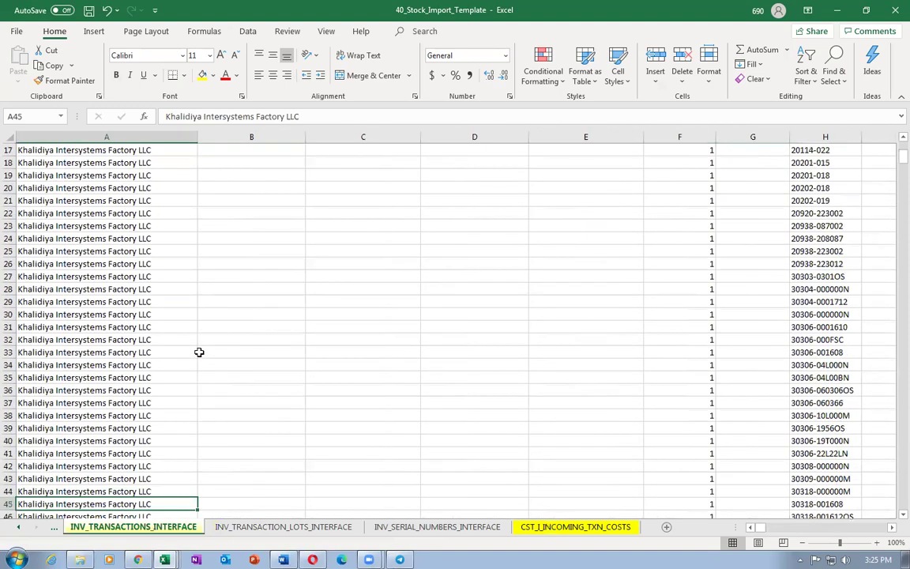
key(Down)
key(Down)
key(Down)
key(Down)
key(Down)
key(Down)
key(Down)
key(Down)
key(Down)
key(Down)
key(Down)
key(Down)
key(Down)
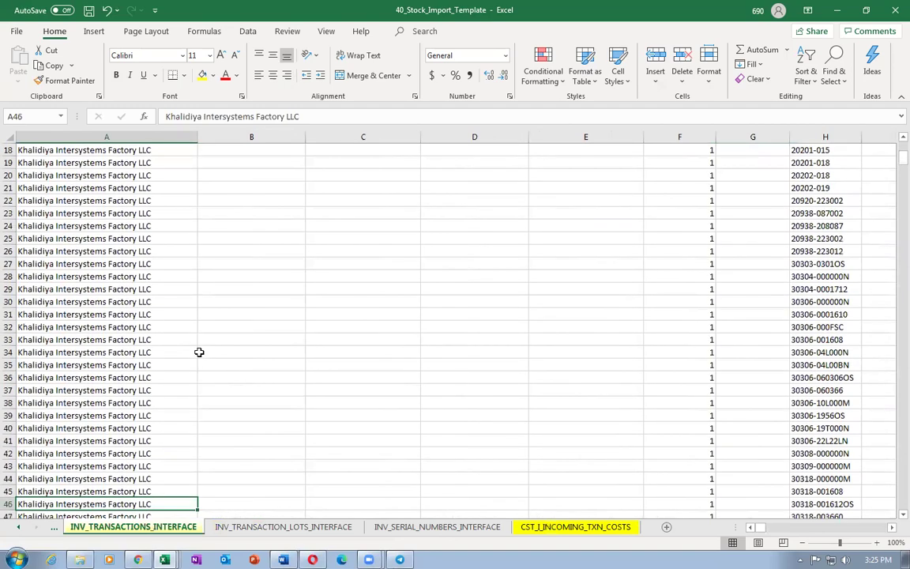
key(Down)
key(Down)
key(Down)
key(Down)
key(Down)
key(Down)
key(Down)
key(Down)
key(Down)
key(Down)
key(Down)
key(Down)
key(Down)
key(Down)
key(Down)
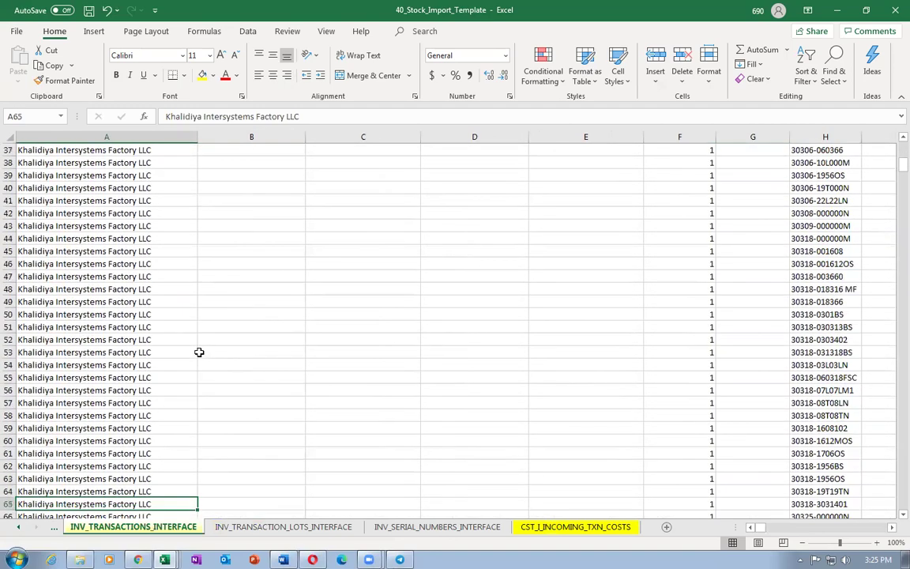
key(Up)
key(Up)
key(Up)
key(Up)
key(Up)
key(Up)
key(Up)
key(Up)
key(Up)
key(Up)
key(Up)
key(Up)
key(Up)
key(Up)
key(Up)
key(Up)
key(Up)
key(Up)
key(Up)
key(Up)
key(Up)
key(Up)
key(Up)
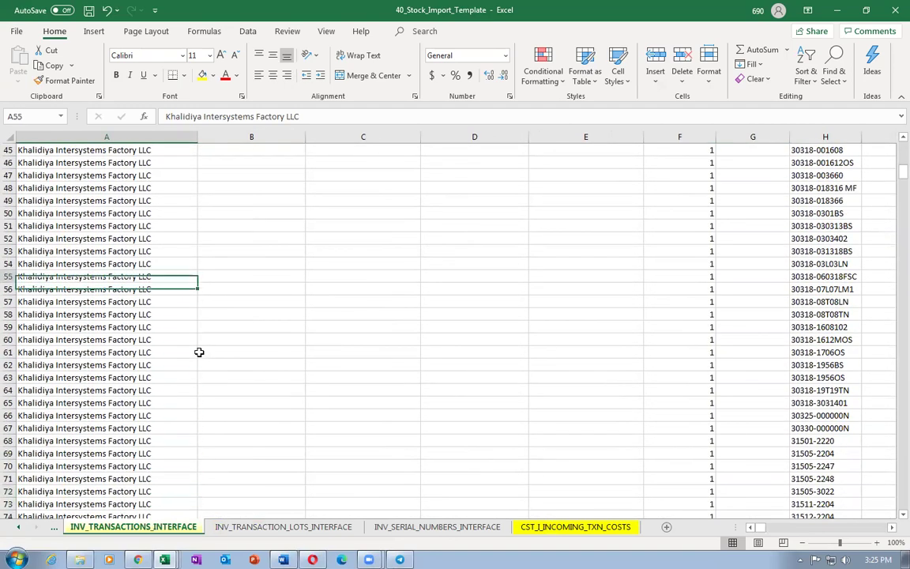
key(Up)
key(Up)
key(Up)
key(Up)
key(Up)
key(Up)
key(Up)
key(Up)
key(Up)
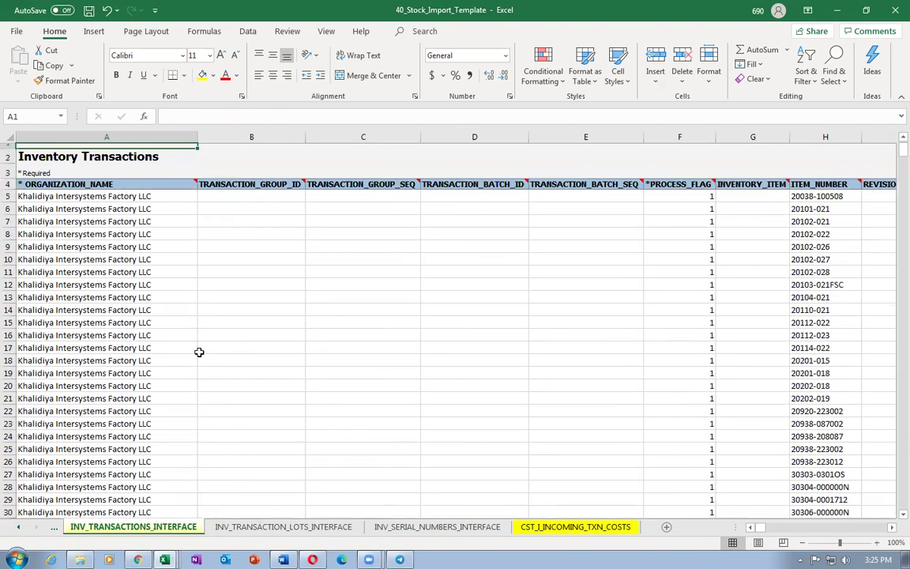
- Switch to InventoryTransactionImportTemplate and clear the leftover sample transaction in row 6 of INV_TRANSACTIONS_INTERFACE
key(alt+Tab)
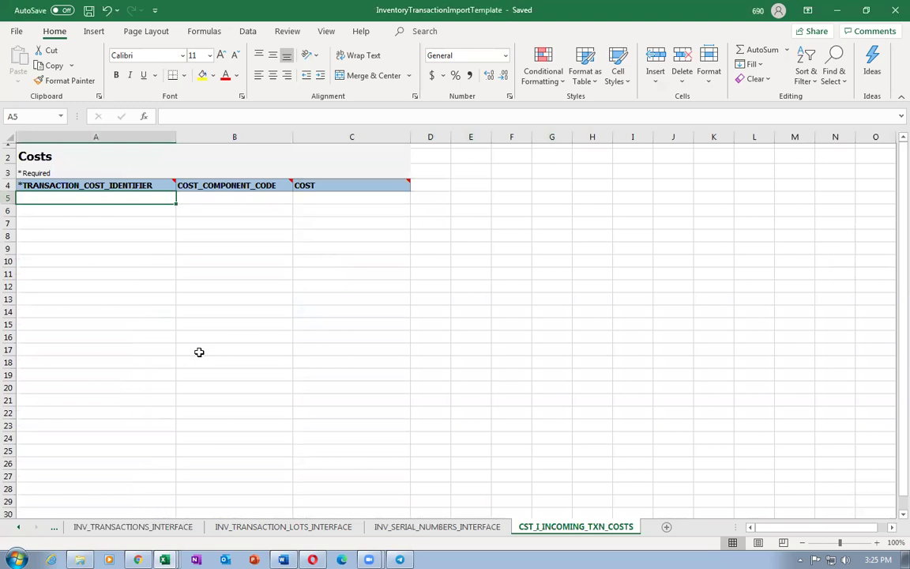
click(232, 530)
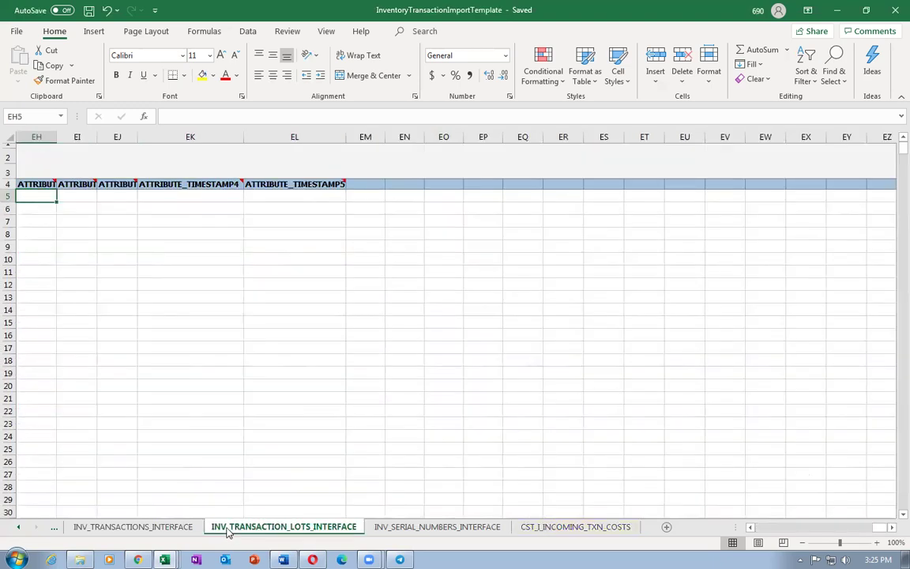
click(158, 528)
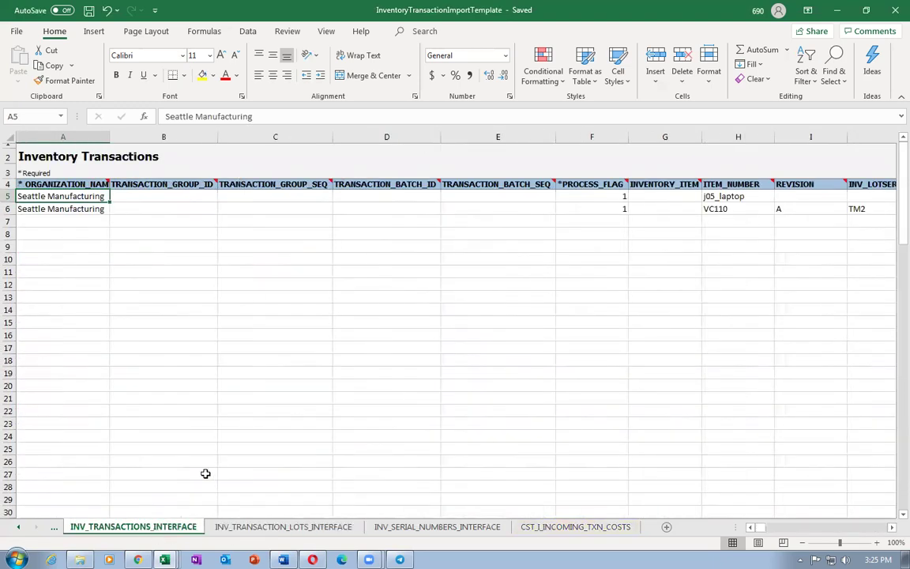
click(6, 202)
click(8, 208)
key(Delete)
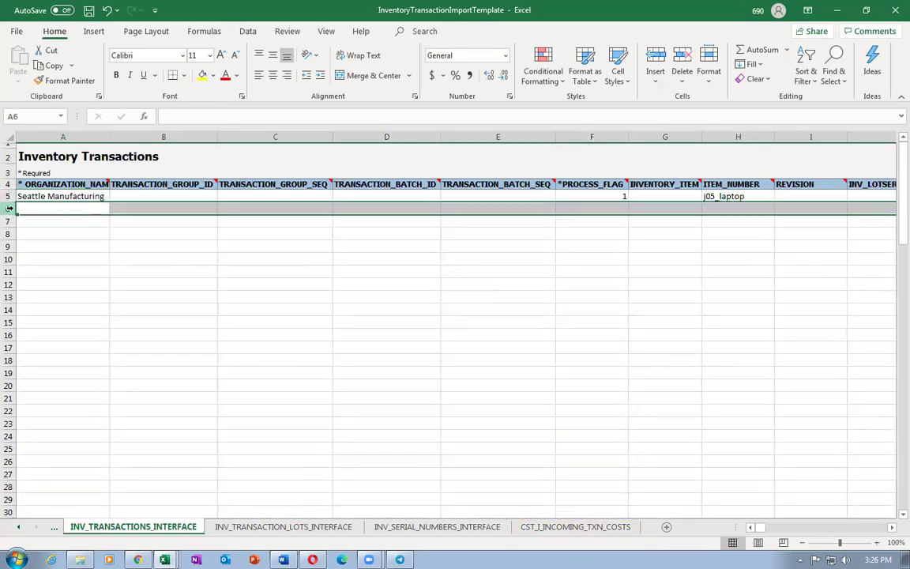
key(Up)
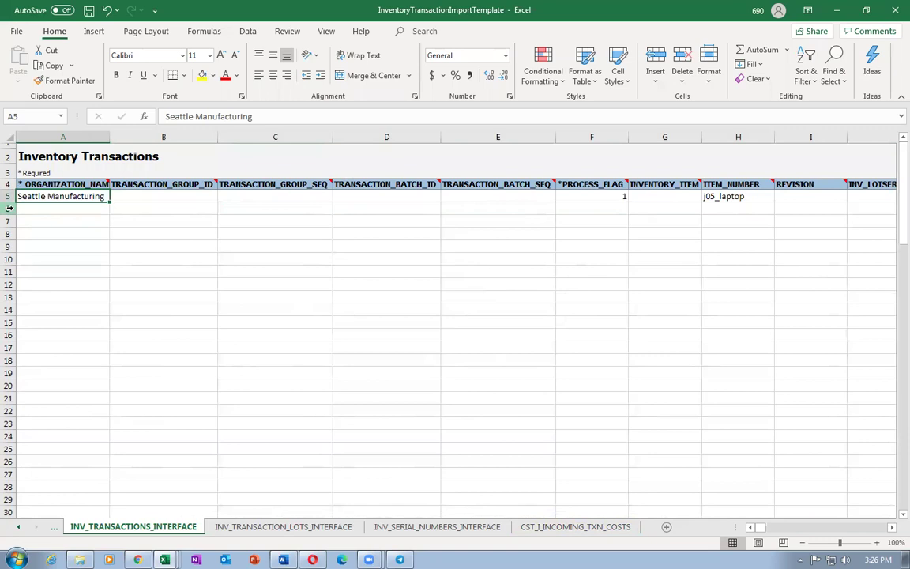
- Review row 5 up to INV_LOTSERIAL_INTERFACE_NUM, check ITEM_NUMBER, and switch to the Create Miscellaneous Transaction page in Chrome
key(Right)
key(Right)
key(Right)
key(Right)
key(Right)
key(Right)
key(Right)
key(Right)
key(Right)
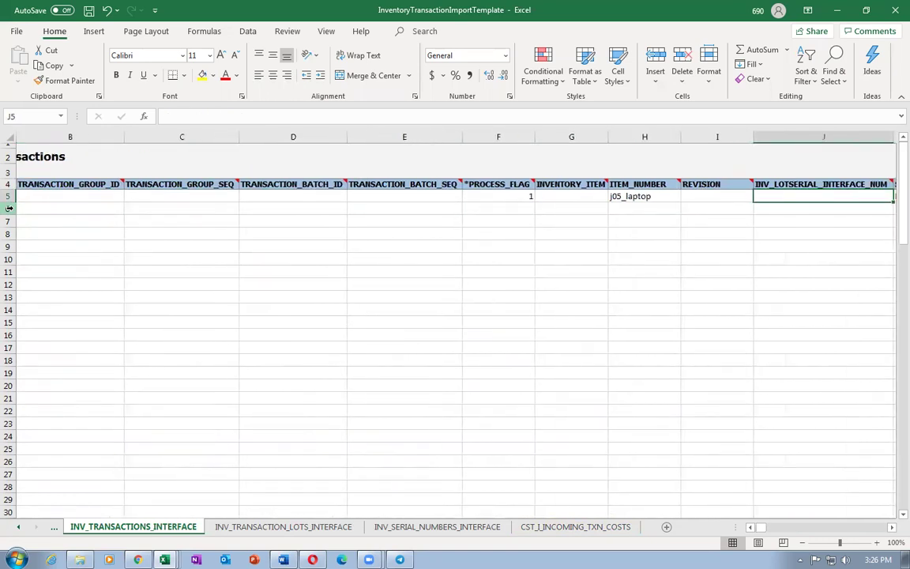
key(Left)
key(Left)
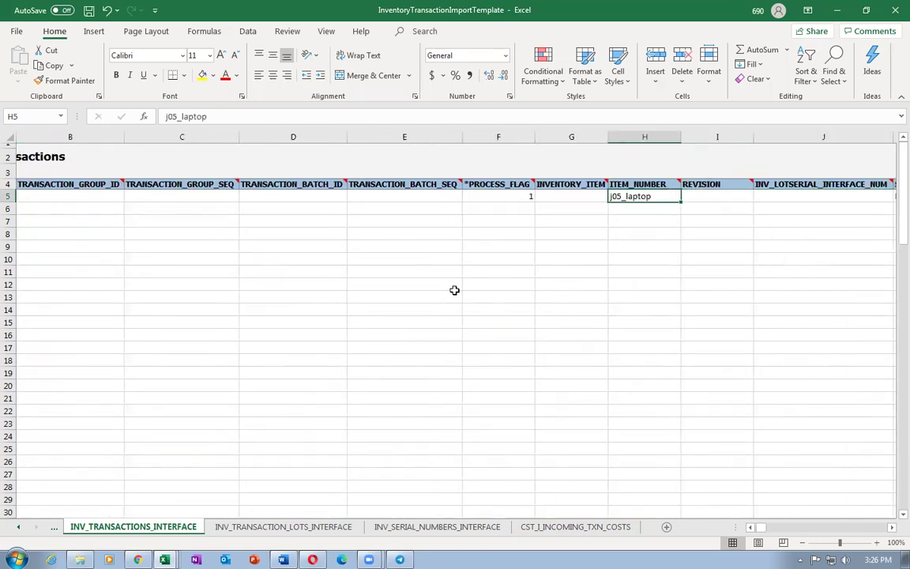
key(alt+Tab)
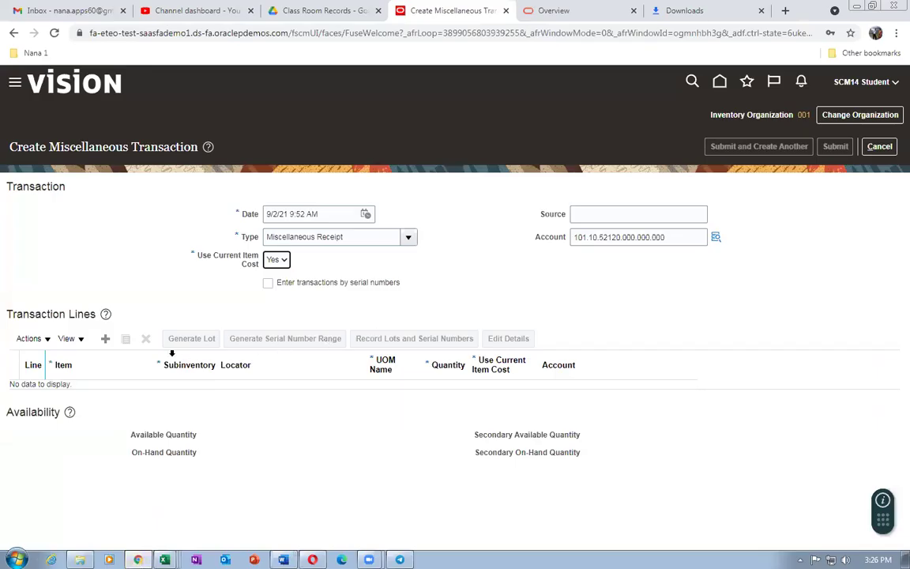
- Check item j05_laptop on a new miscellaneous transaction line, and look up row 5's ORGANIZATION_NAME in InventoryTransactionImportTemplate in Excel
click(103, 339)
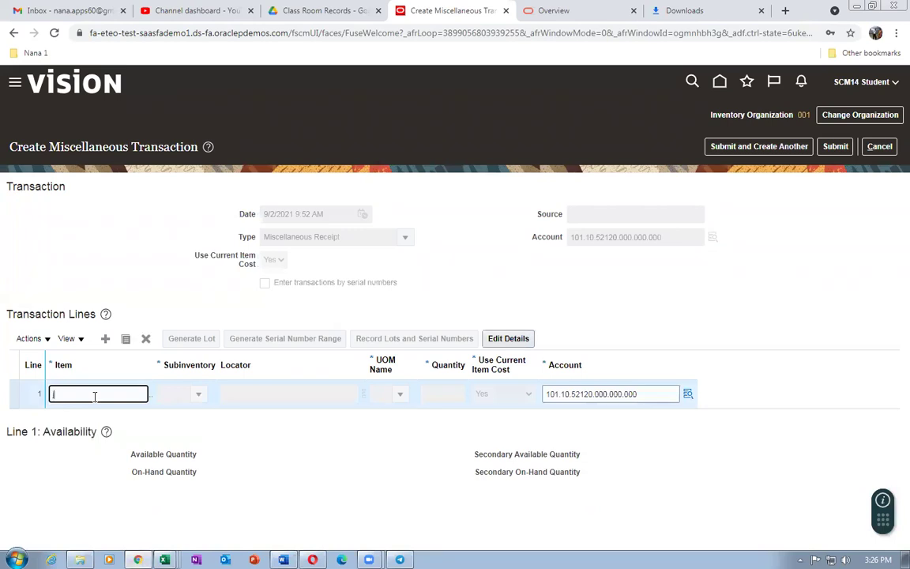
key(Tab)
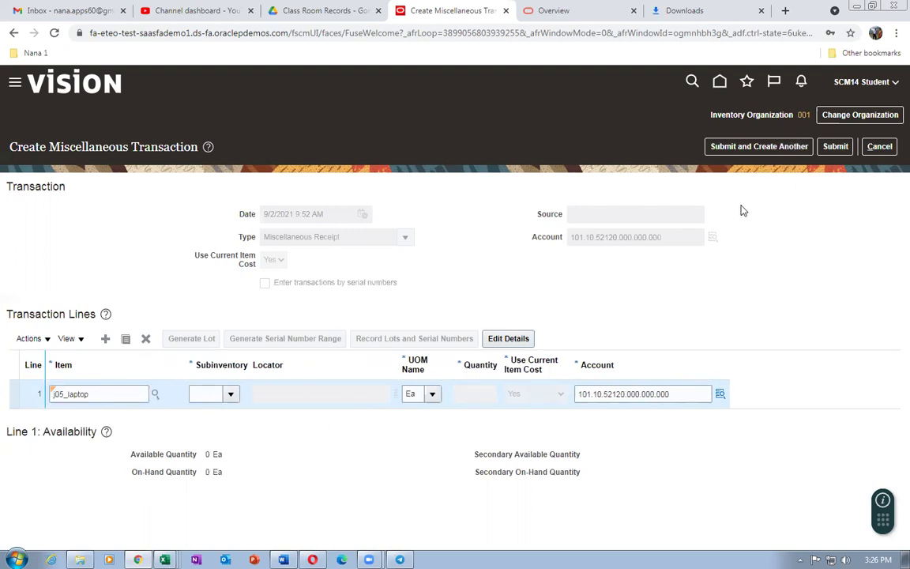
key(alt+Tab)
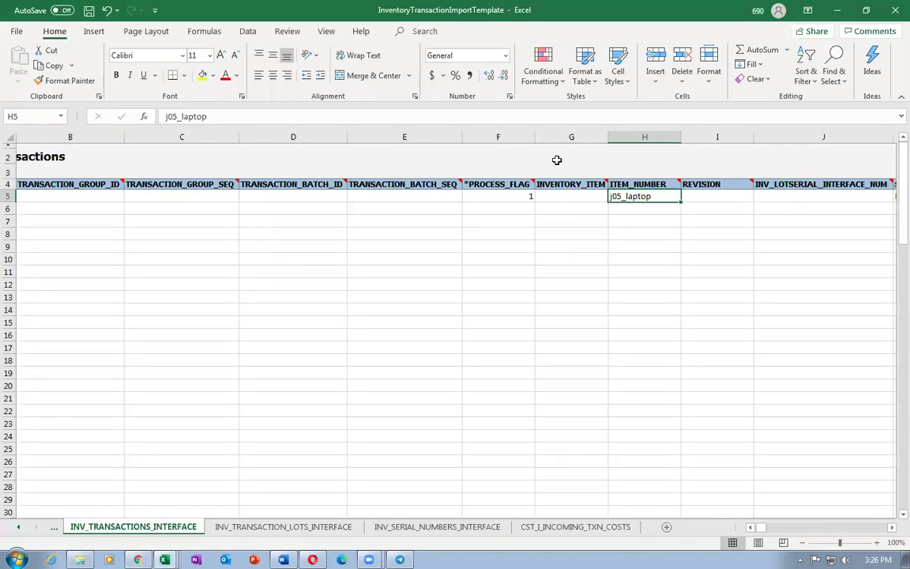
key(Home)
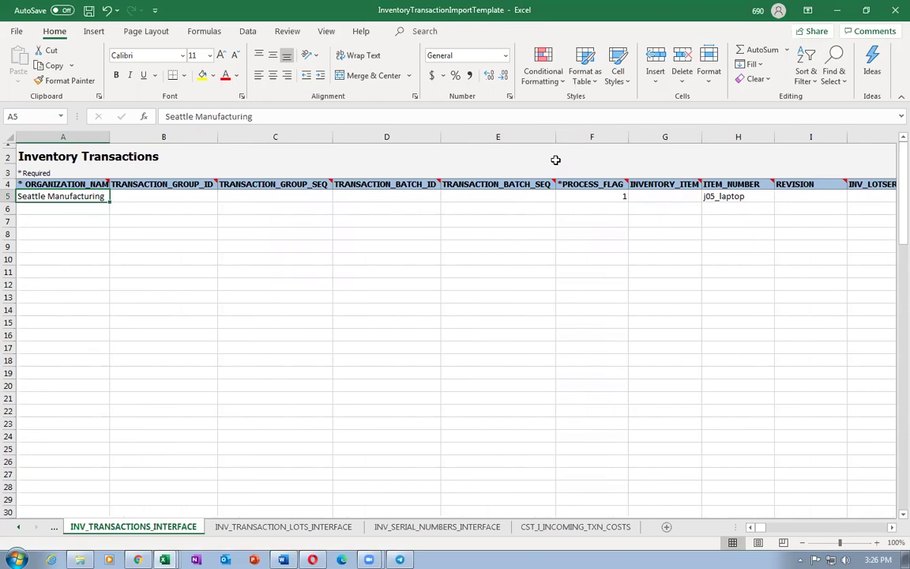
- Switch back to Chrome and discard the unsaved miscellaneous transaction
key(alt+Tab)
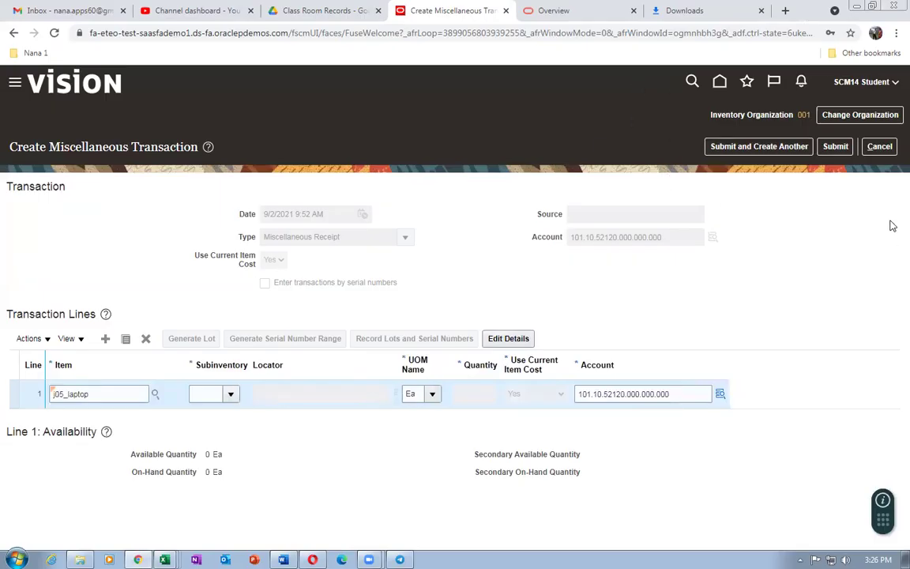
click(880, 146)
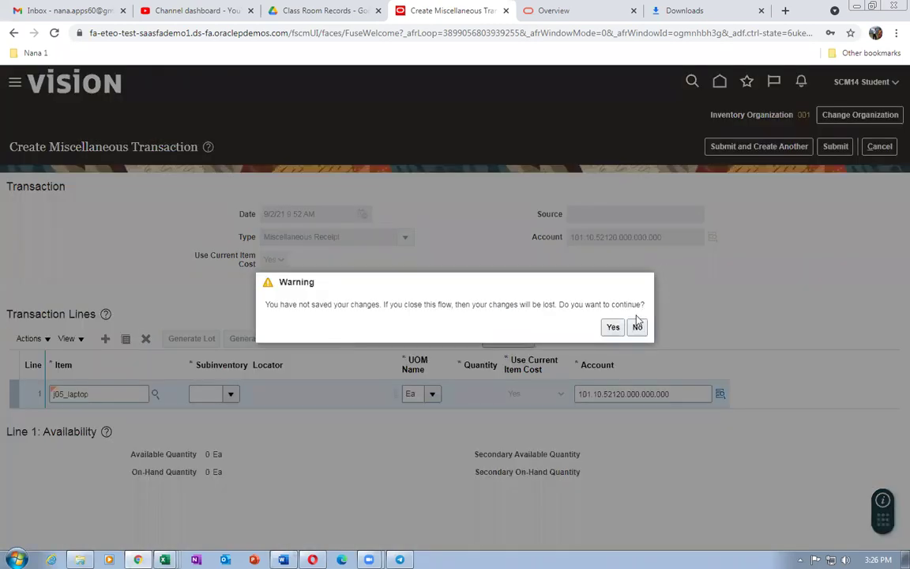
click(610, 326)
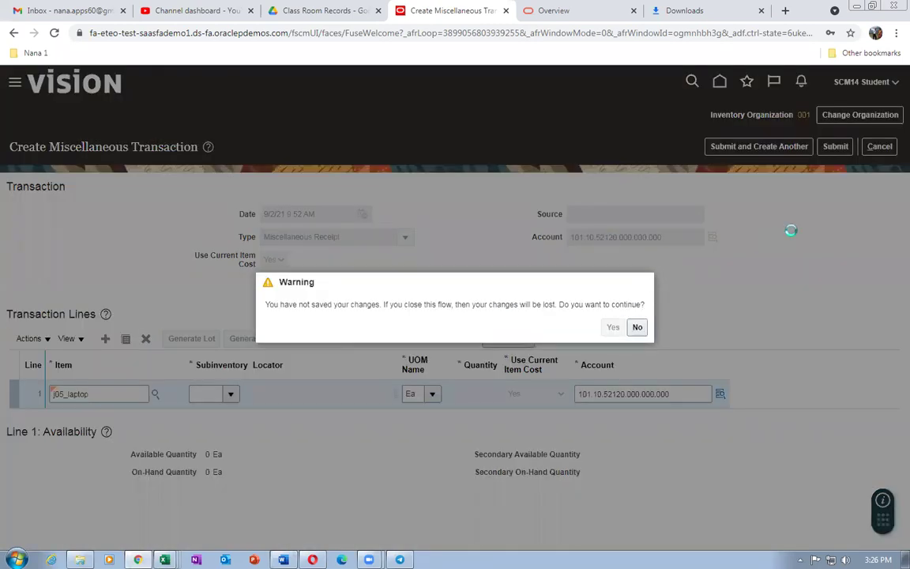
- Go to Setup and Maintenance and search for the inventory organization management tasks with man%inv%org%
click(877, 85)
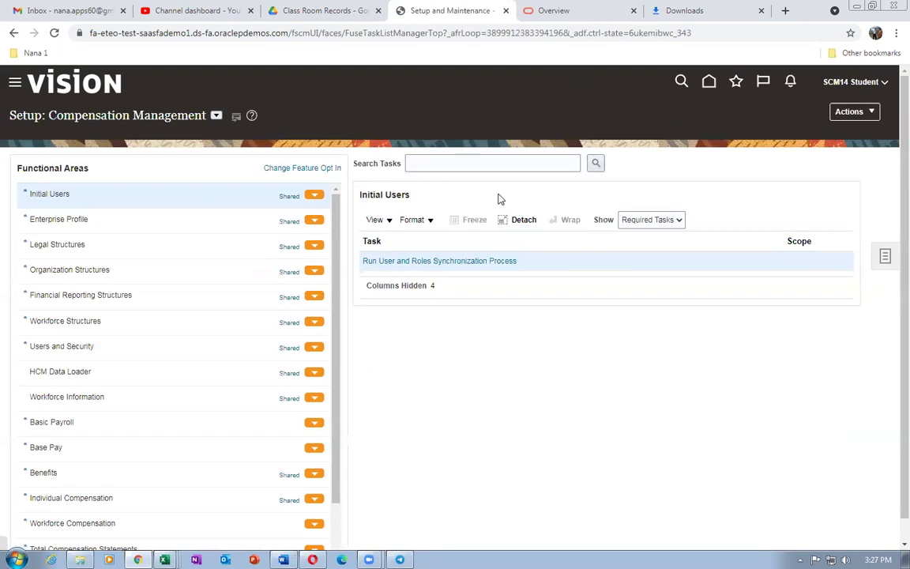
click(886, 257)
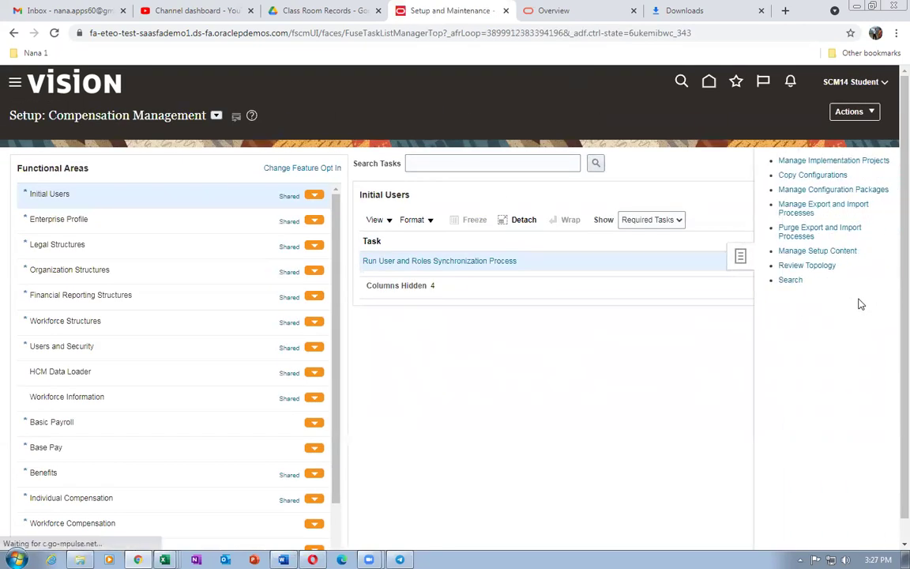
click(786, 280)
click(376, 155)
text(man%inv%org%)
key(Return)
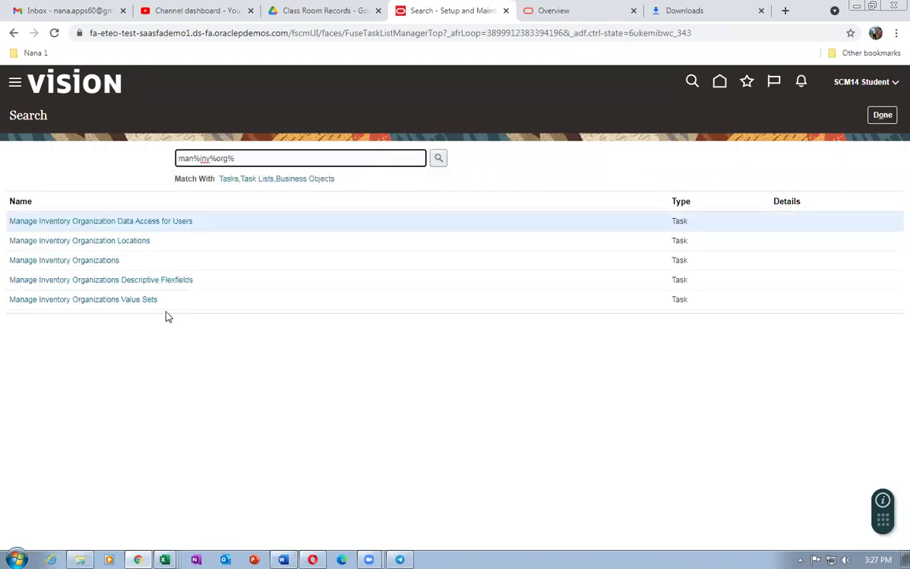
- Open the Manage Inventory Organizations task and search for organization 001 to check its organization name
click(66, 267)
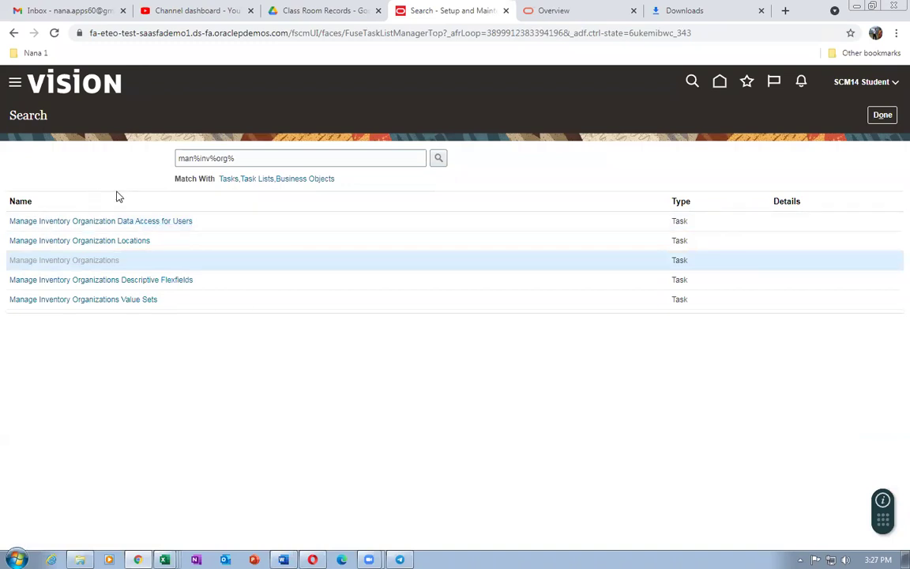
click(161, 187)
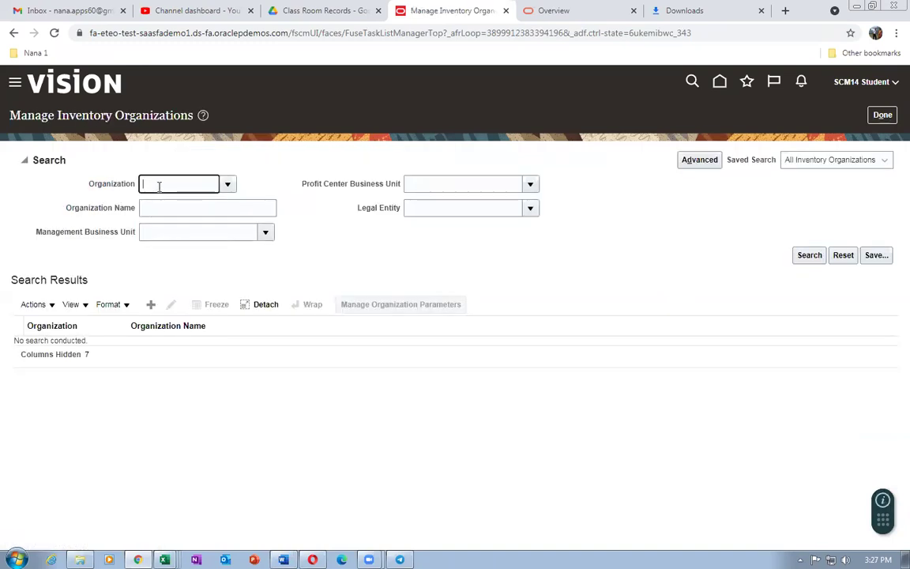
key(Tab)
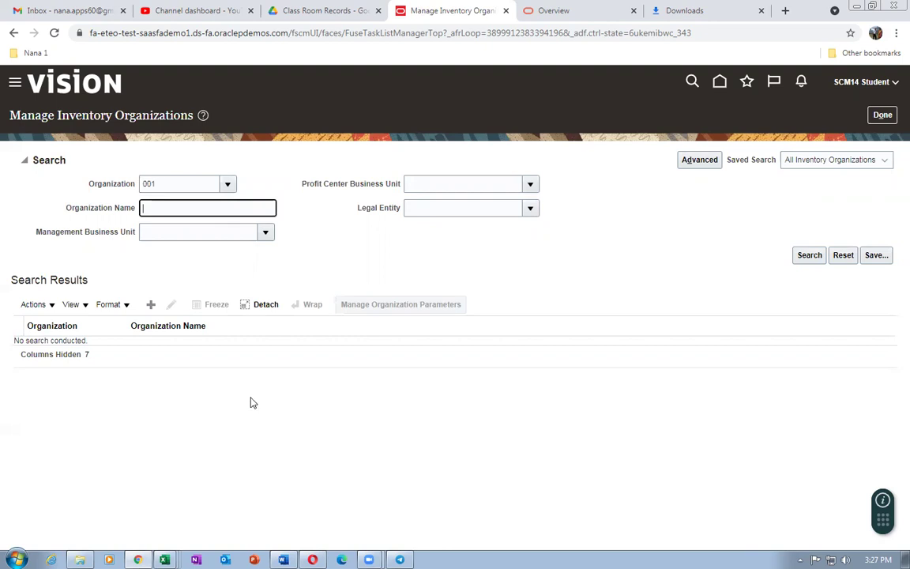
click(168, 257)
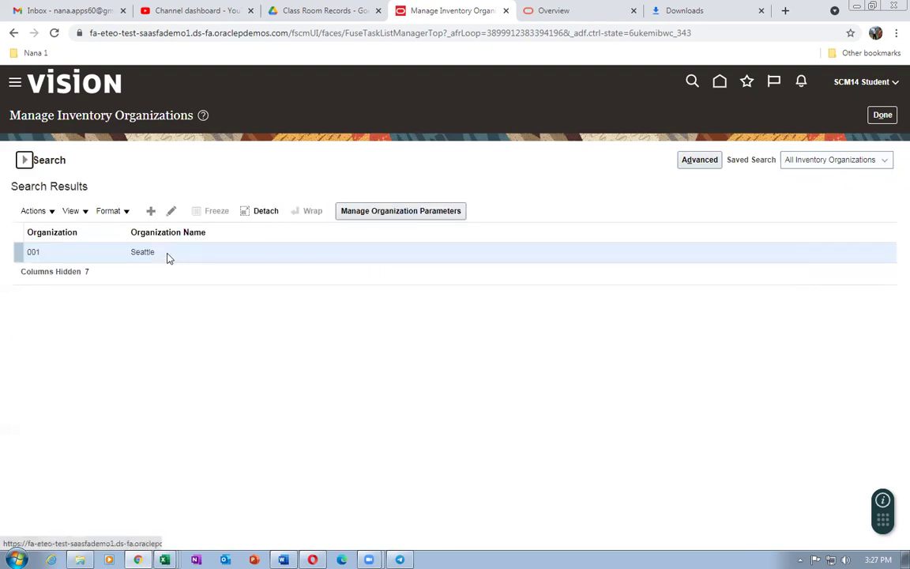
- Switch to the InventoryTransactionImportTemplate workbook in Excel and shorten the organization name in cell A5 to "Seattle"
key(alt+Tab)
double_click(69, 197)
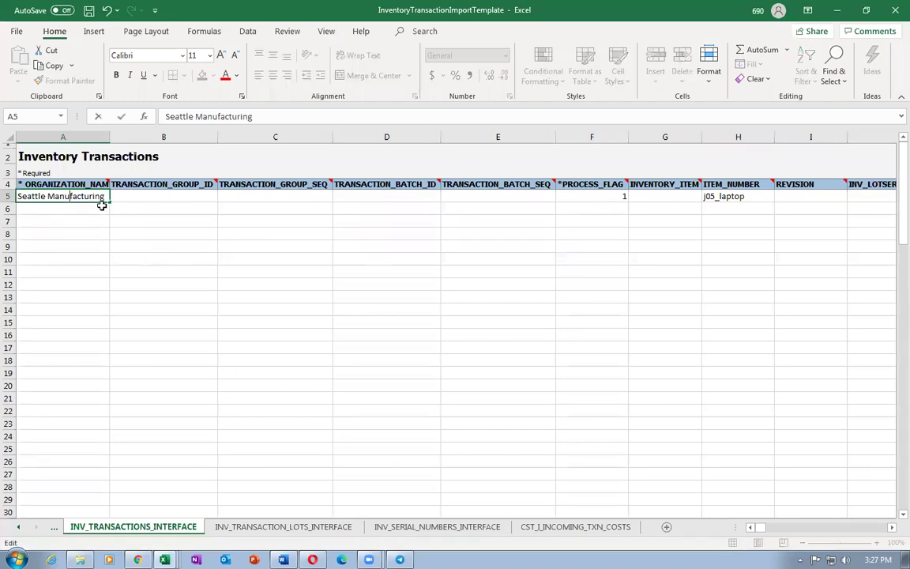
key(BackSpace)
key(BackSpace)
key(BackSpace)
key(BackSpace)
key(BackSpace)
key(BackSpace)
key(BackSpace)
key(BackSpace)
key(BackSpace)
key(BackSpace)
key(BackSpace)
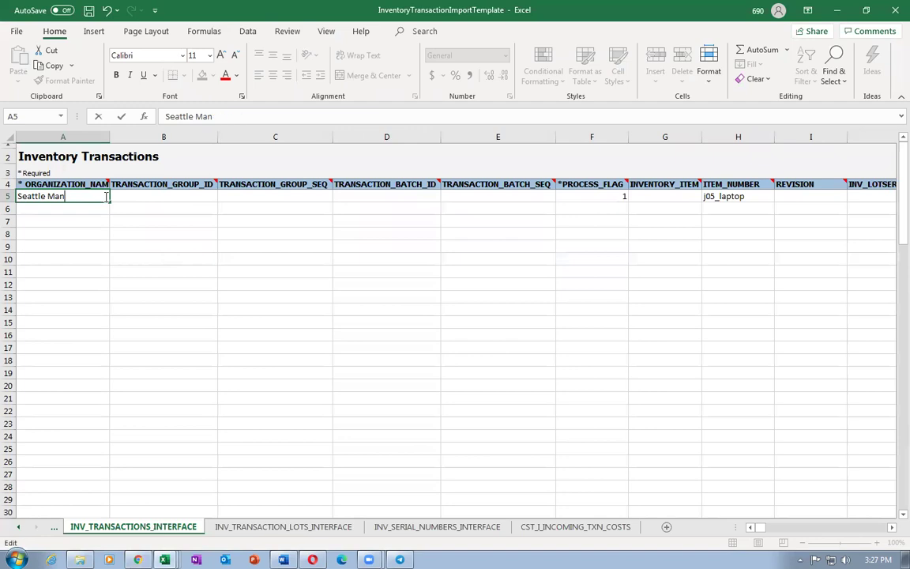
click(127, 270)
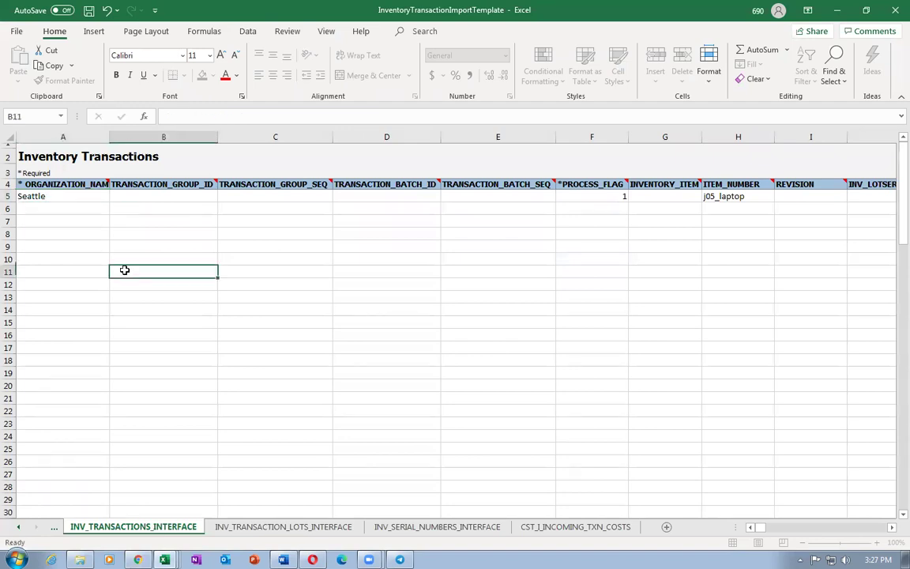
- Save the inventory transaction import template, accepting the personal information notice
key(ctrl+s)
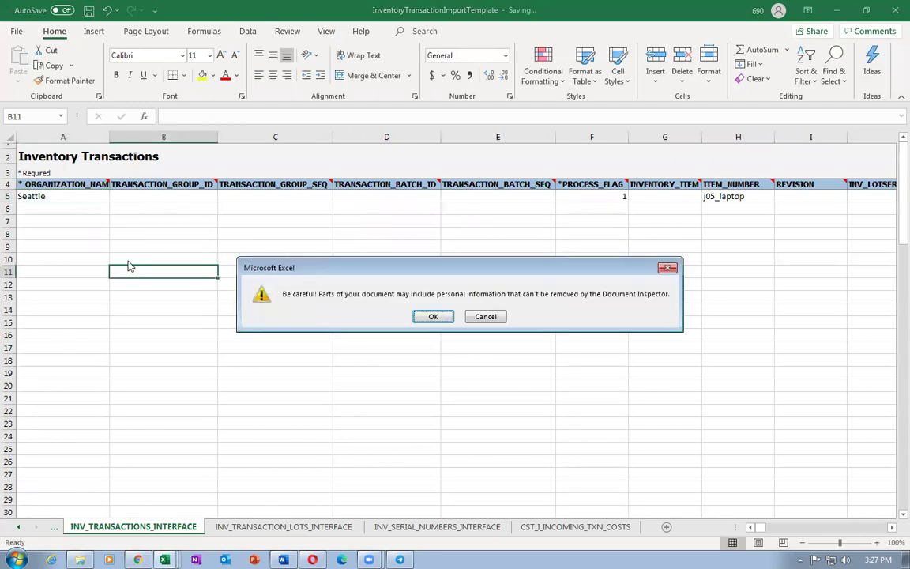
click(431, 315)
click(267, 196)
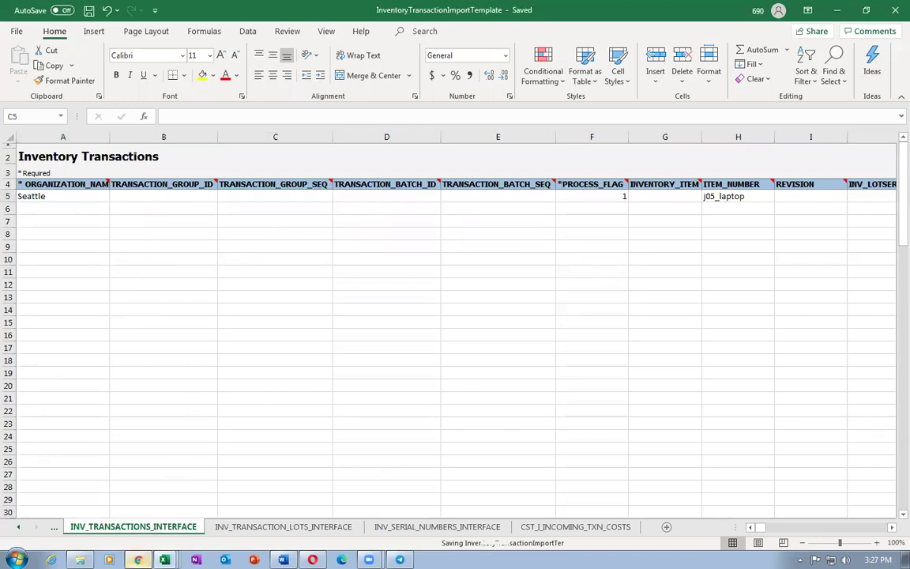
- Switch back to Chrome, search the setup tasks for "man%self%profile%" and review the Manage Self Service Procurement Profile Options list
click(138, 560)
click(883, 115)
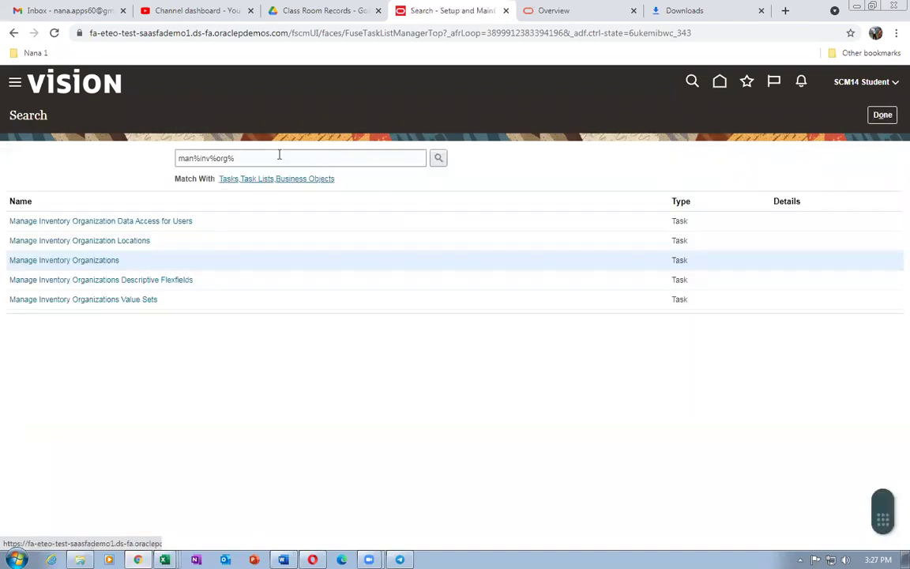
text(man%self%profile)
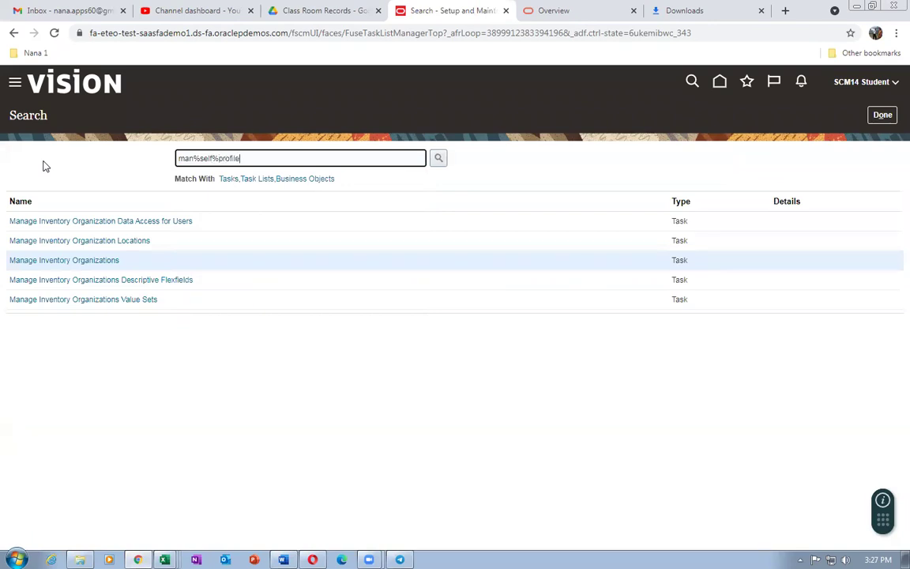
key(Return)
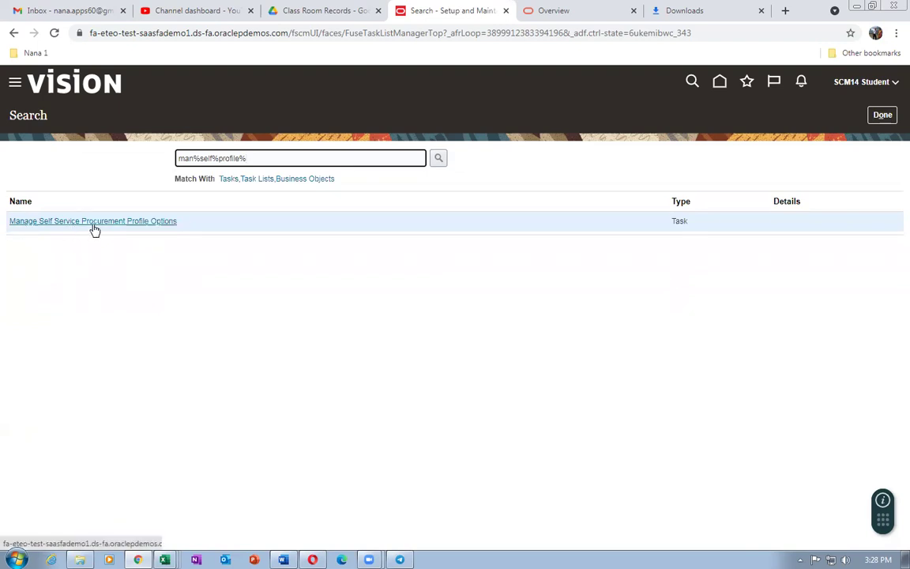
click(93, 222)
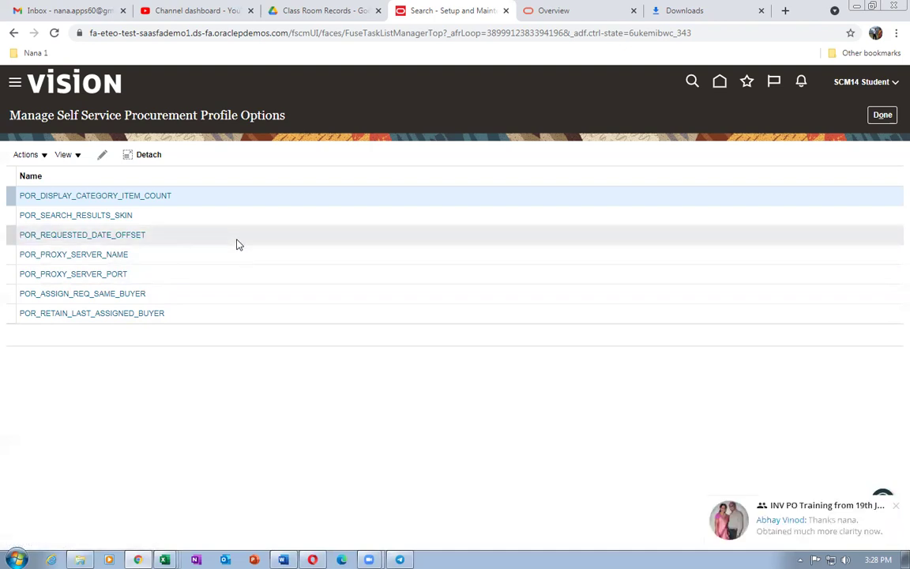
click(882, 114)
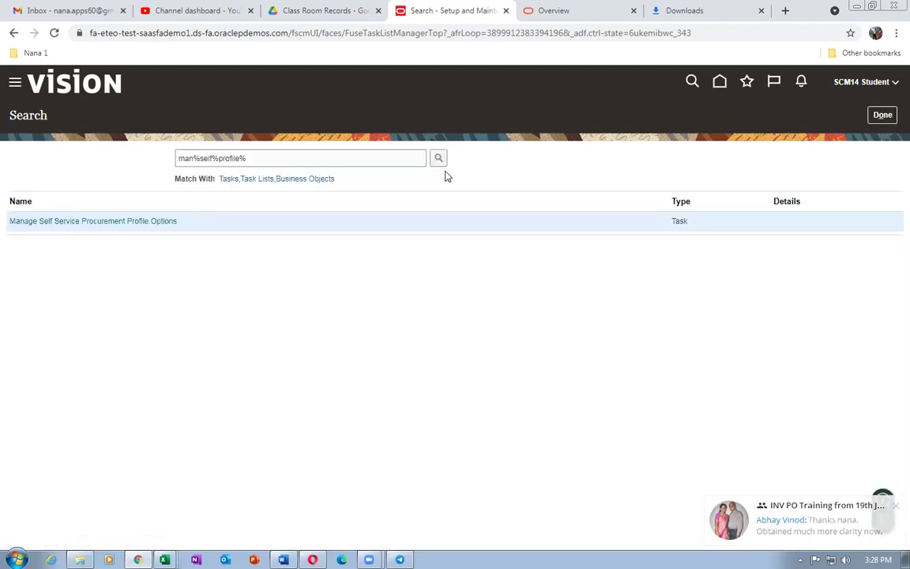
- Search the setup tasks for "man%rec%profile%" and open Manage Receiving Profile Options
drag(288, 158, 36, 149)
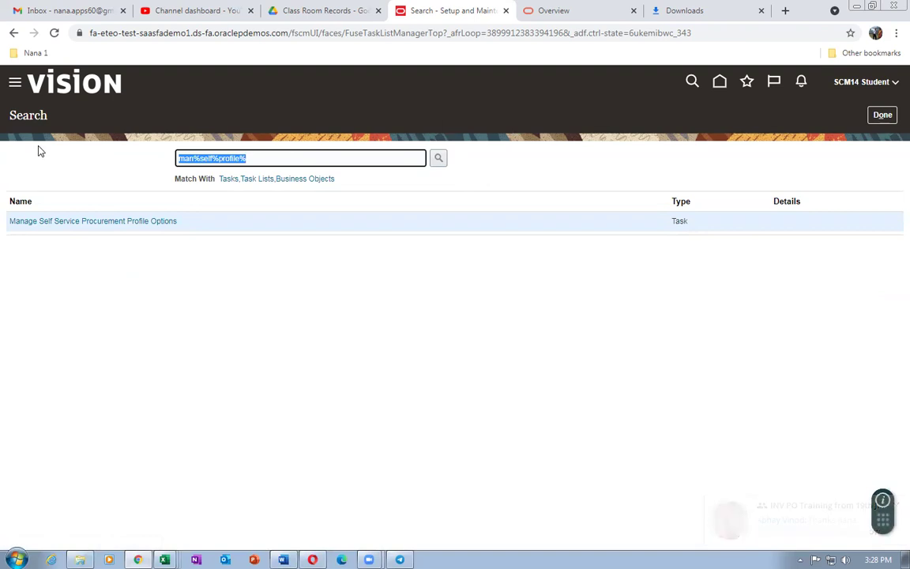
text(man%rec)
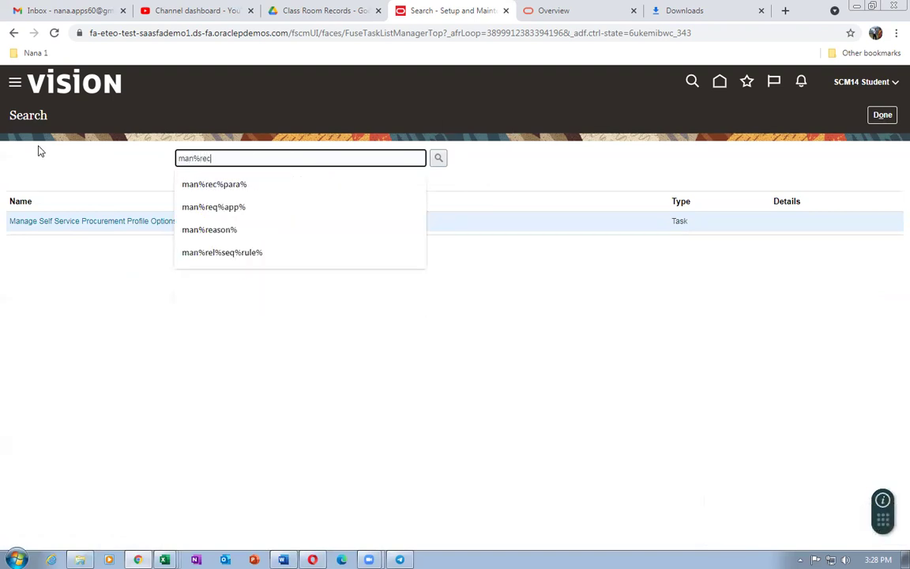
text(%pro)
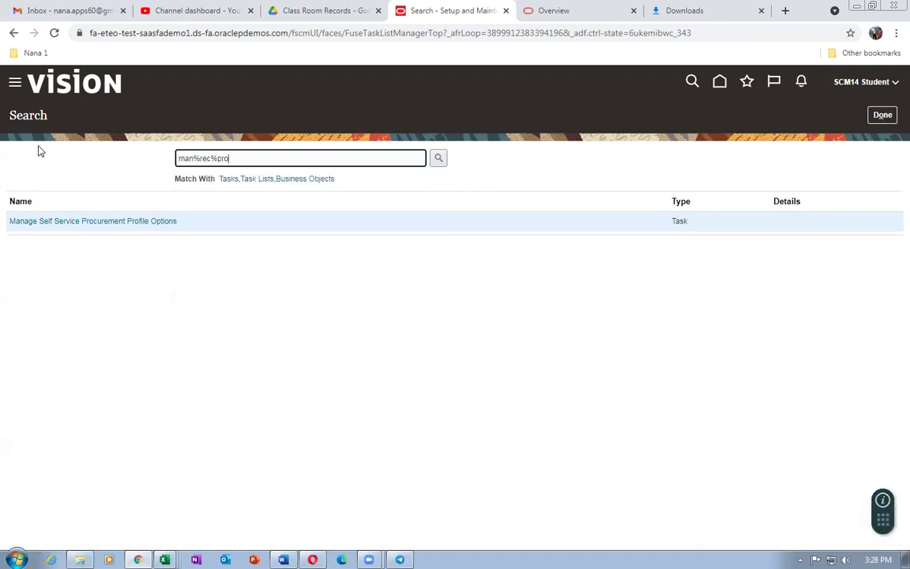
text(file%)
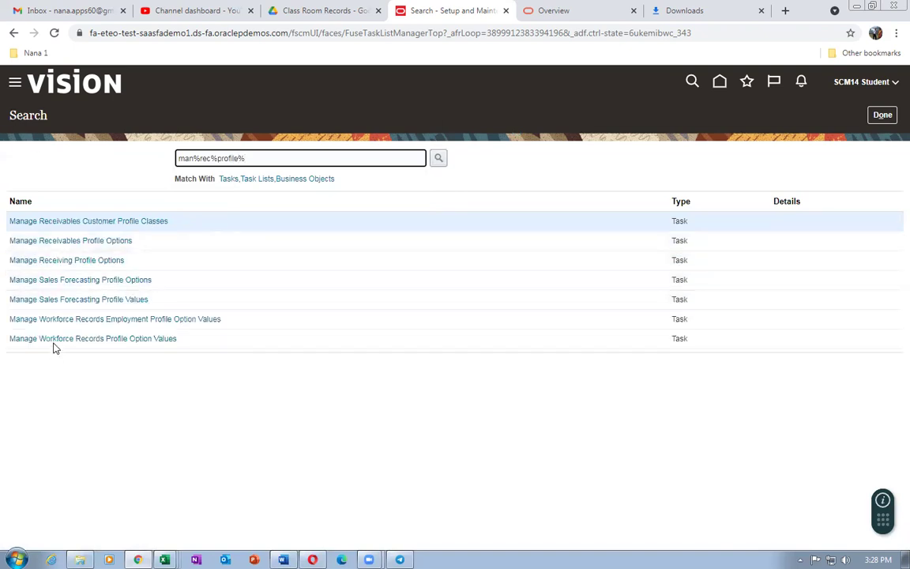
click(61, 261)
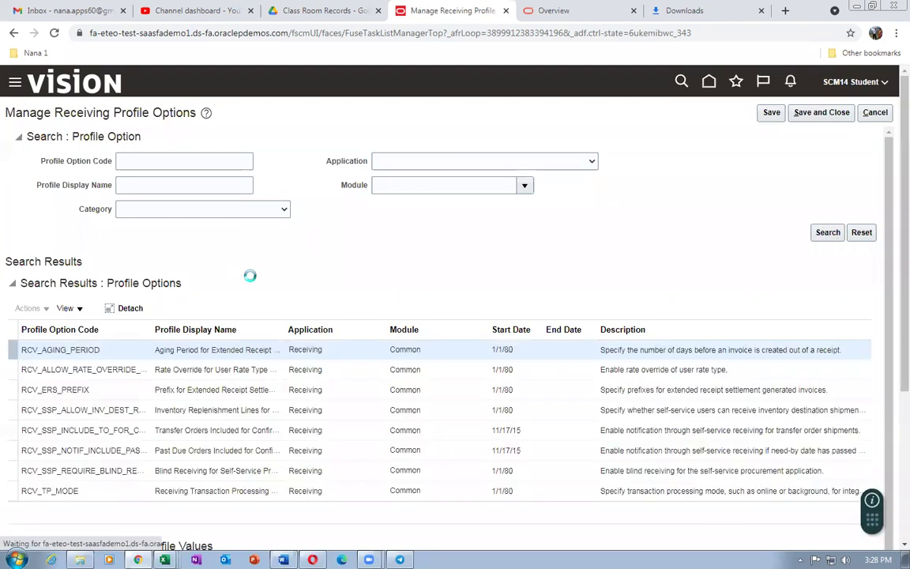
- Place the Profile Display Name column before Profile Option Code, widen it, and review the receiving profile options
drag(151, 332, 153, 329)
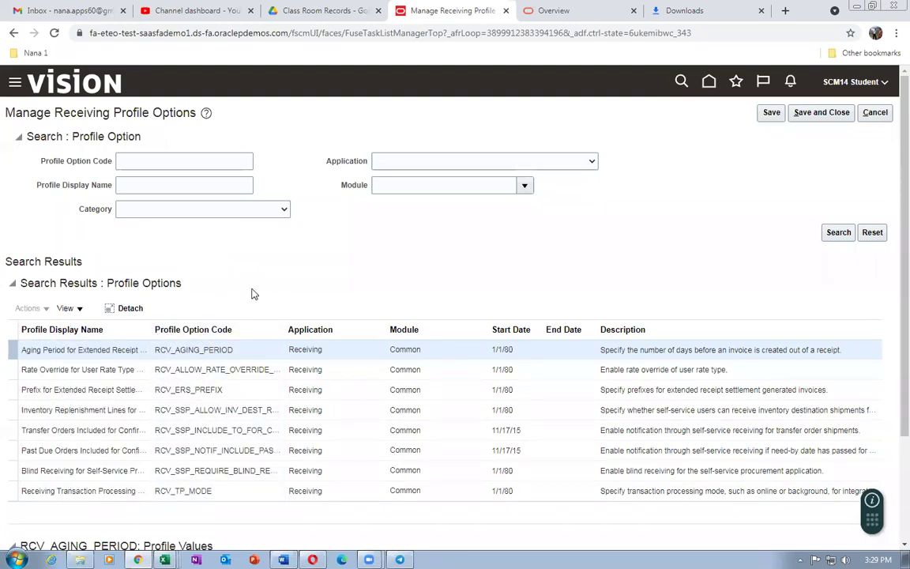
drag(152, 330, 242, 332)
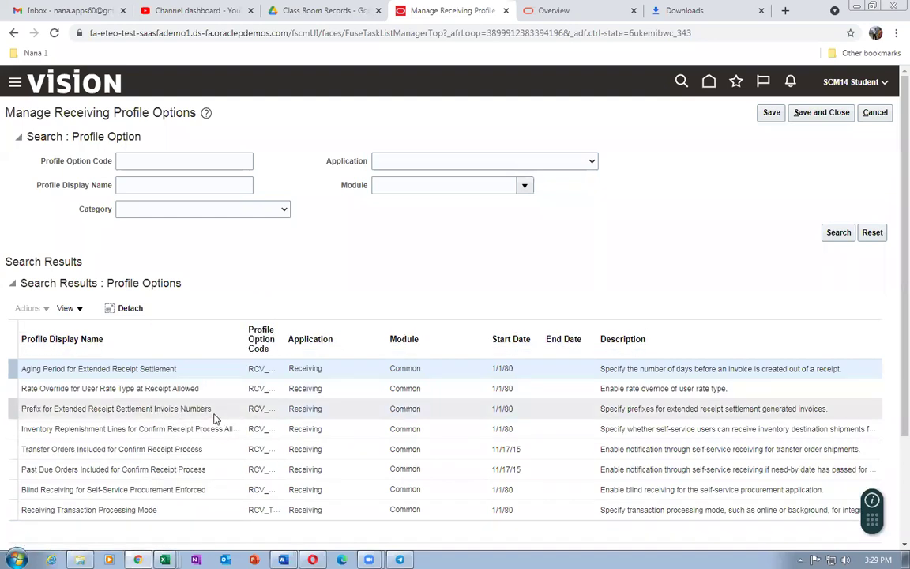
scroll(193, 431, down, 3)
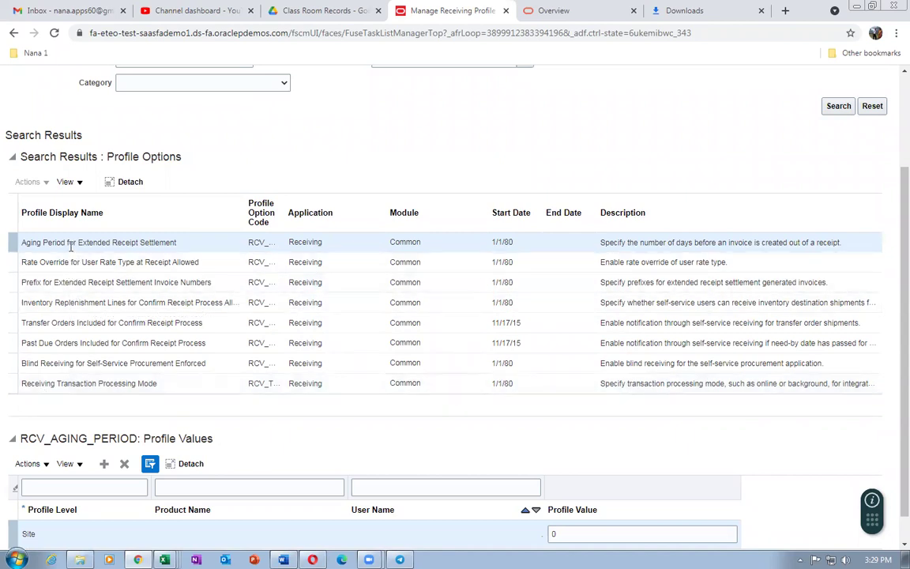
scroll(890, 395, down, 1)
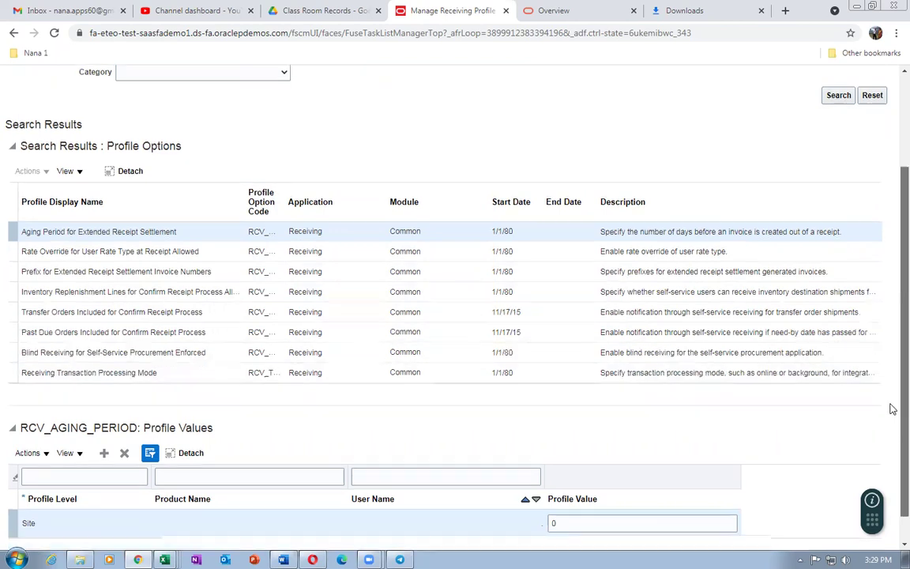
scroll(890, 411, up, 1)
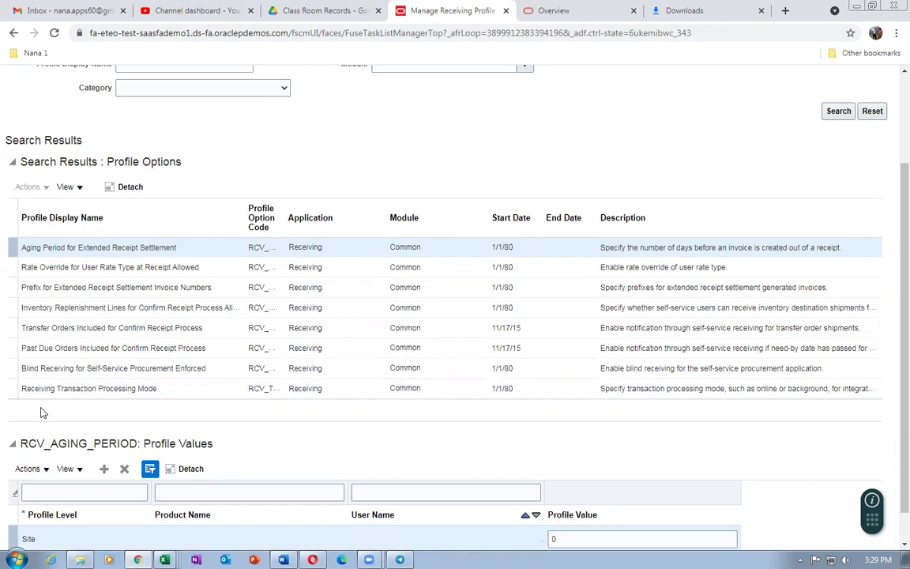
- Check the profile values of the inventory replenishment lines and Receiving Transaction Processing Mode options, and leave the page without saving
click(119, 310)
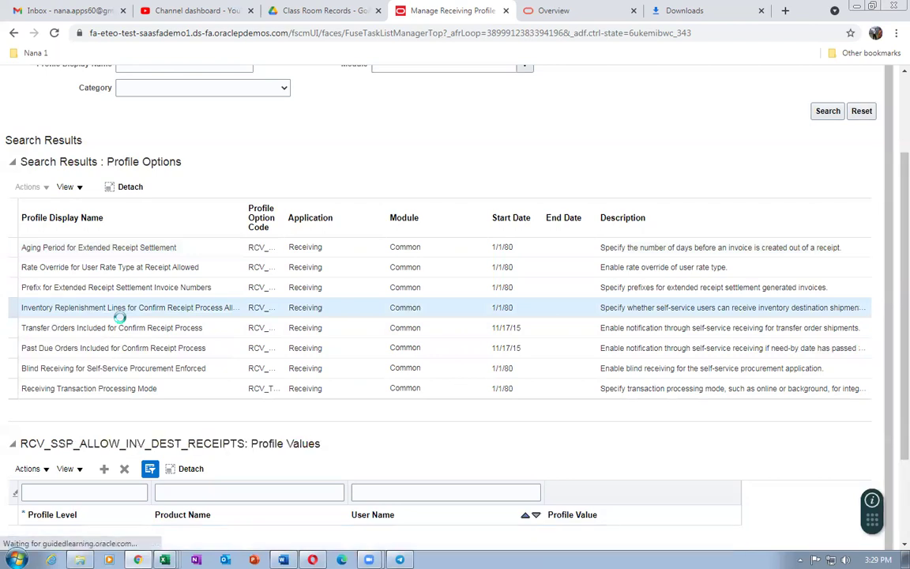
click(169, 393)
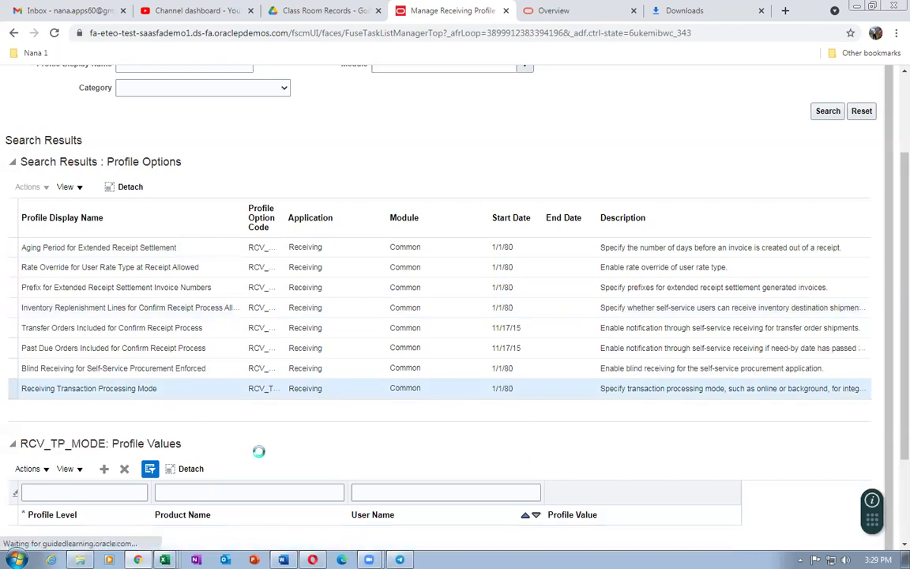
scroll(894, 382, down, 1)
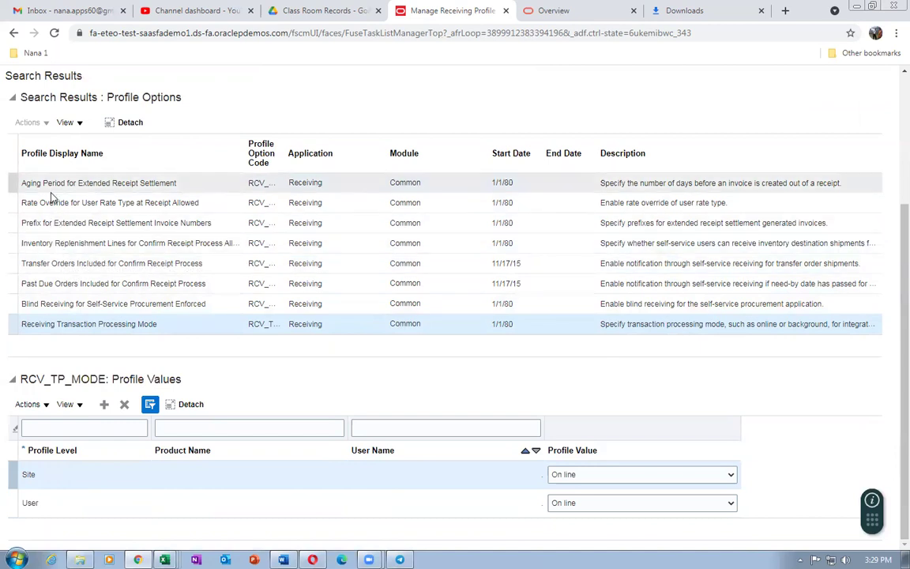
scroll(891, 292, up, 5)
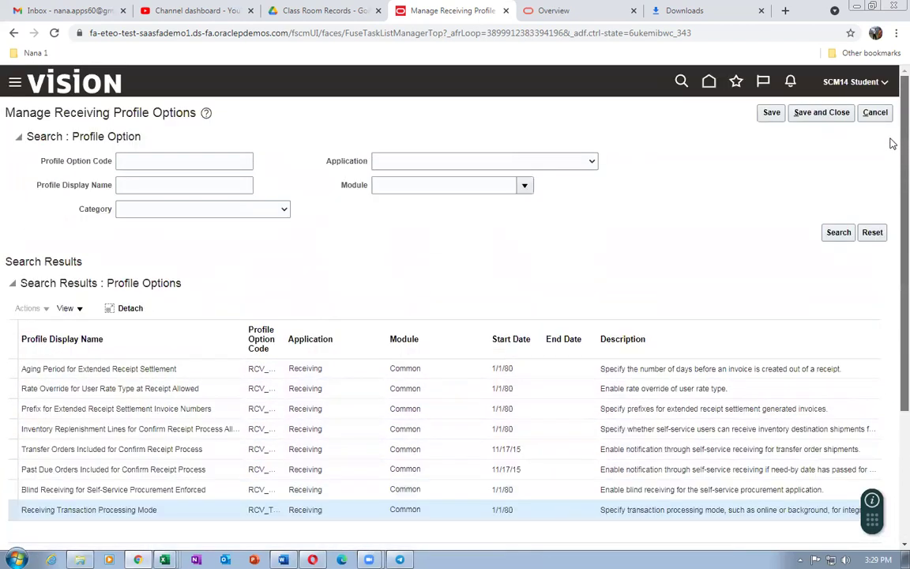
click(875, 113)
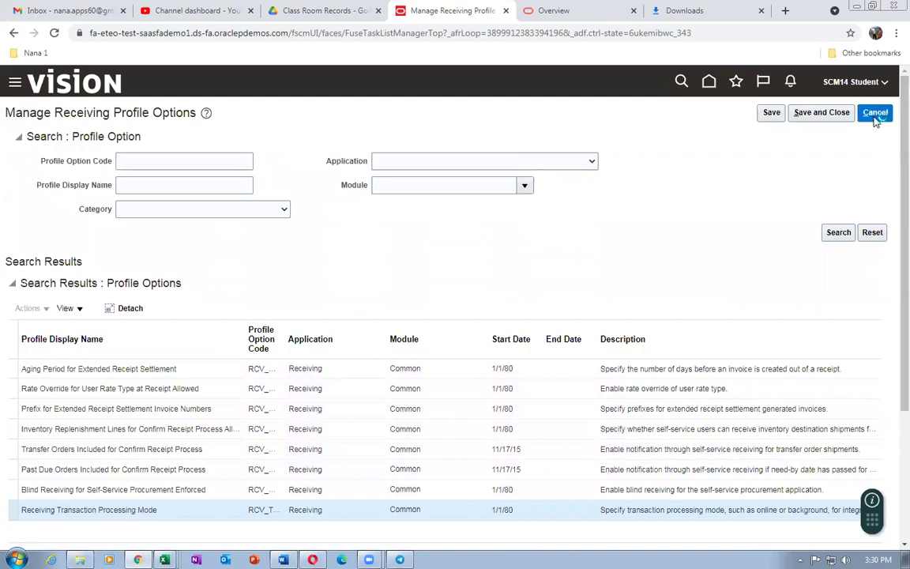
- Search the setup tasks for "man%self%rec%"
click(266, 158)
key(BackSpace)
key(BackSpace)
key(BackSpace)
key(BackSpace)
key(BackSpace)
key(BackSpace)
key(BackSpace)
key(BackSpace)
key(BackSpace)
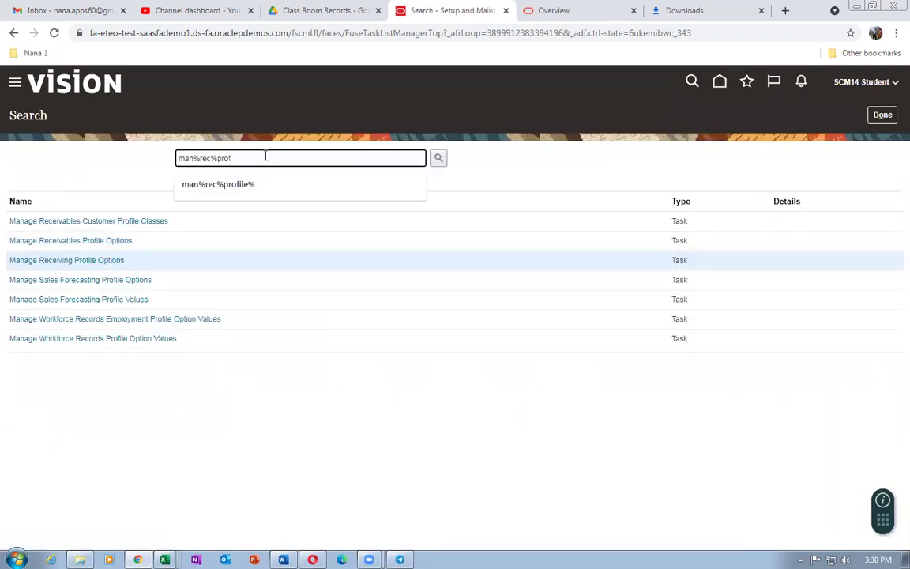
key(BackSpace)
key(BackSpace)
key(BackSpace)
text(self%rec%)
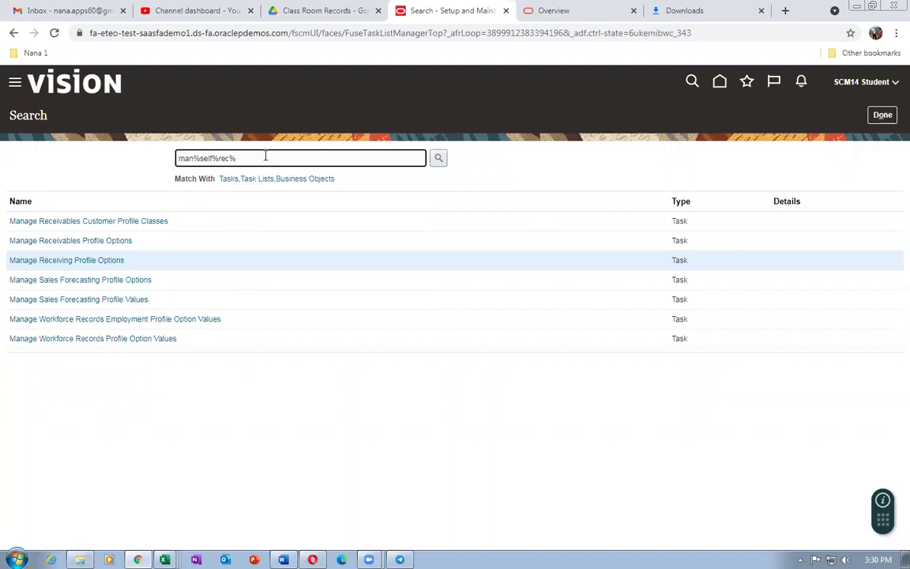
key(Return)
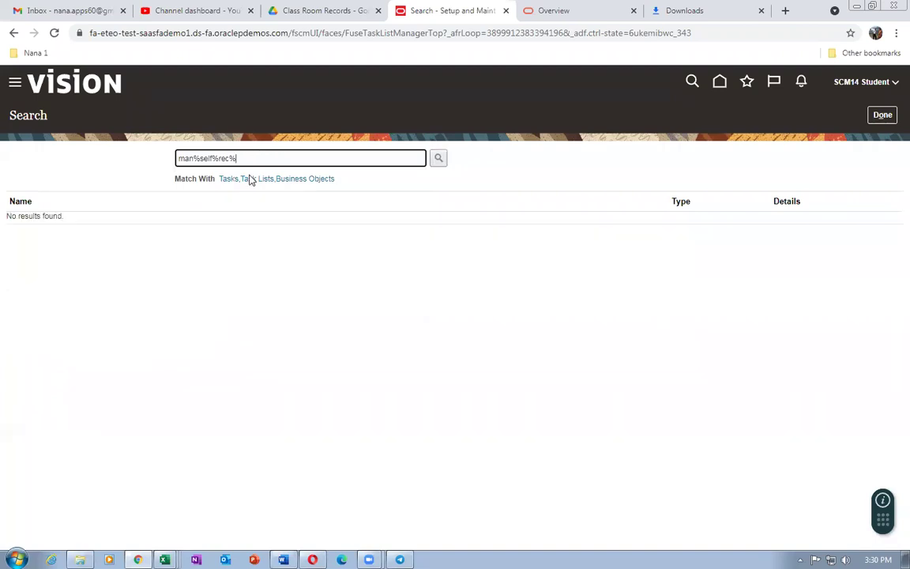
- Broaden the task search to "man%self%", review Manage Self Service Procurement Profile Options again, and return to the task search
key(BackSpace)
key(BackSpace)
key(BackSpace)
key(Return)
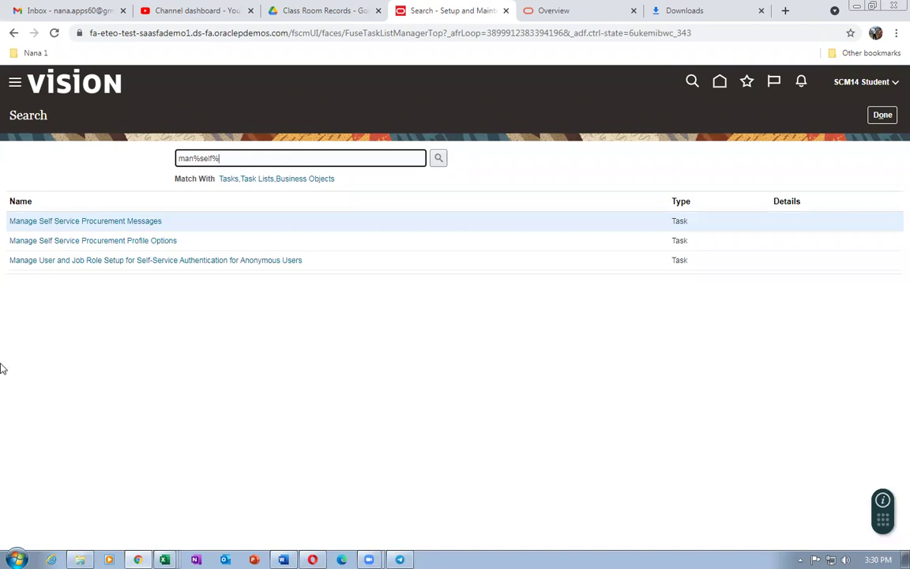
click(97, 242)
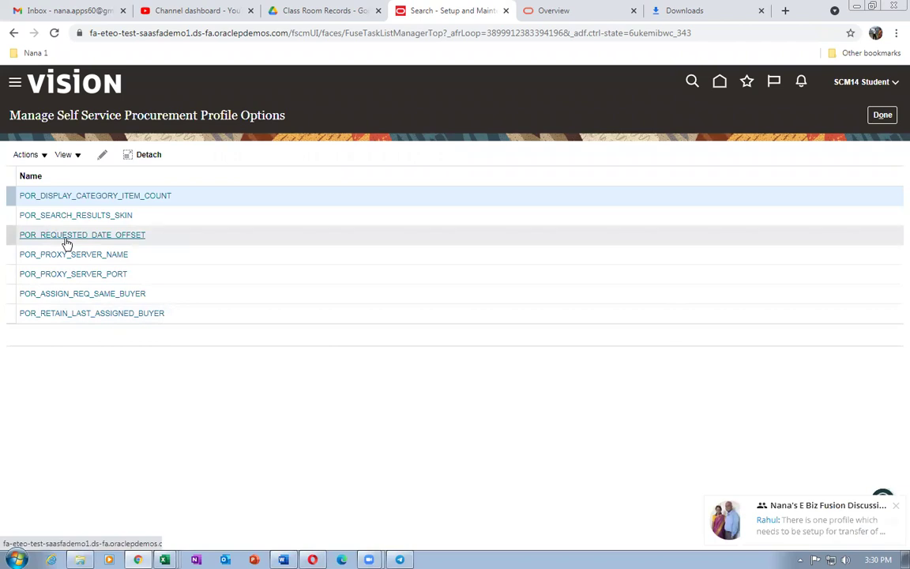
click(882, 115)
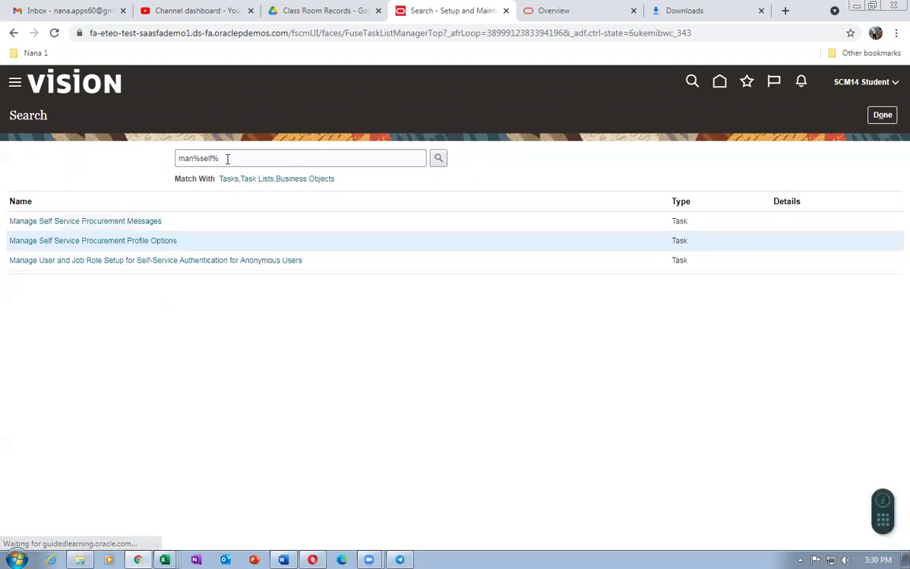
- Search the setup tasks for "man%proc%opt%" and leave the search page after checking the results
click(233, 159)
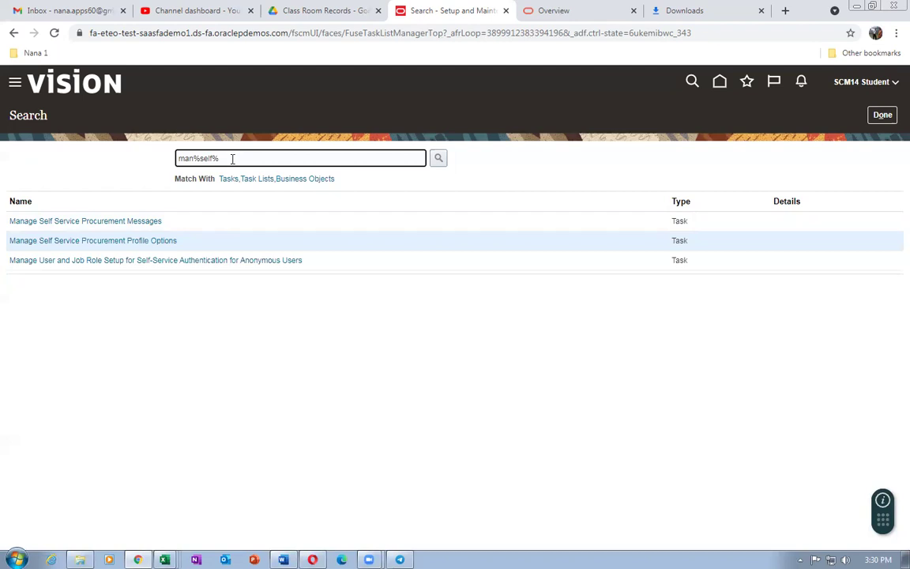
key(BackSpace)
key(BackSpace)
key(BackSpace)
key(BackSpace)
key(BackSpace)
text(proc%)
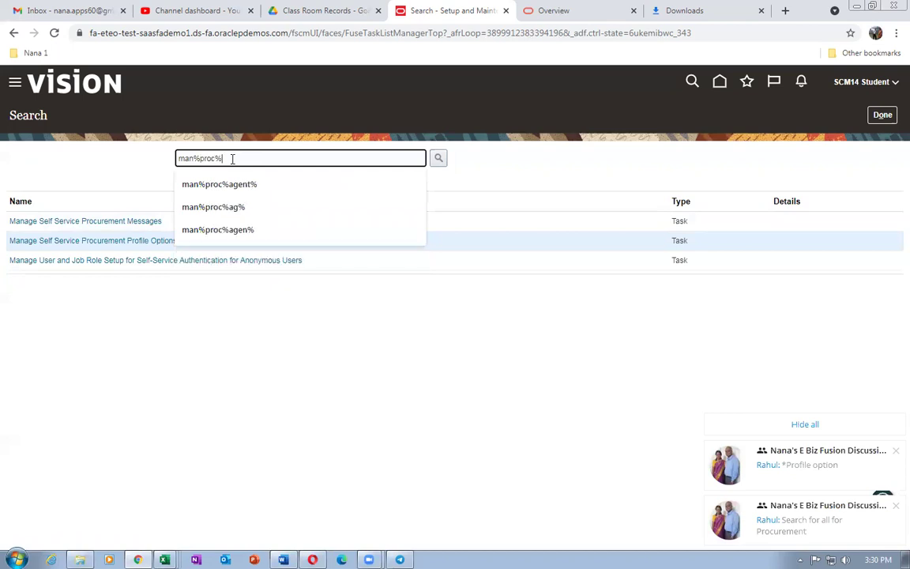
text(opt%)
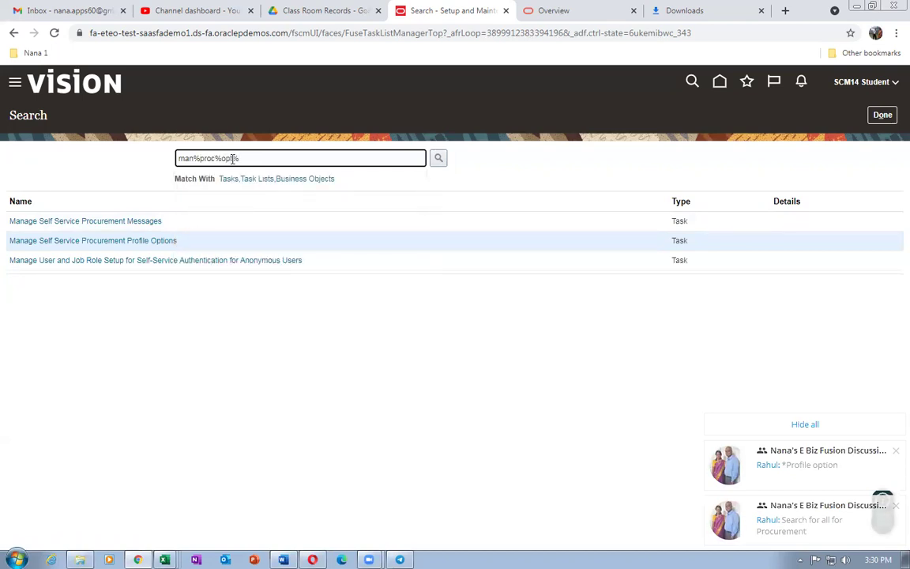
key(Return)
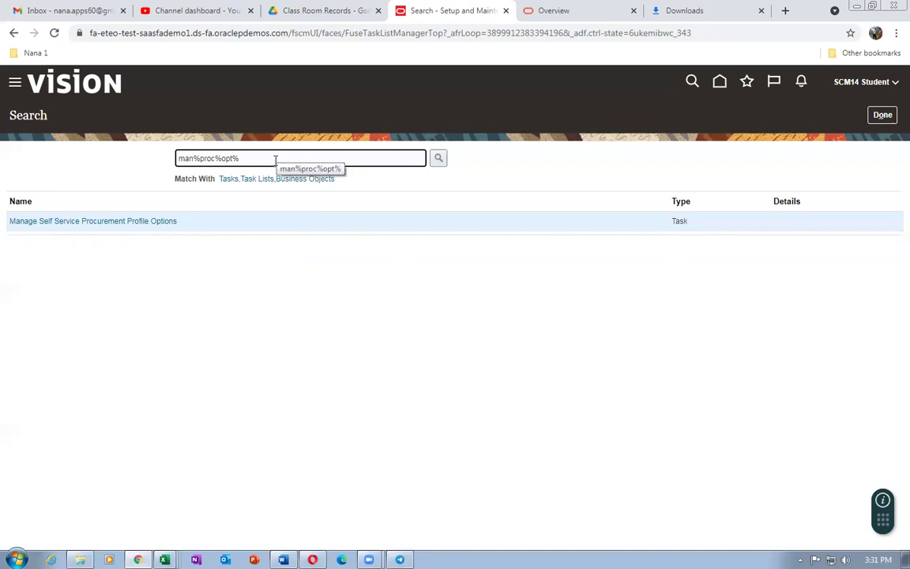
click(883, 115)
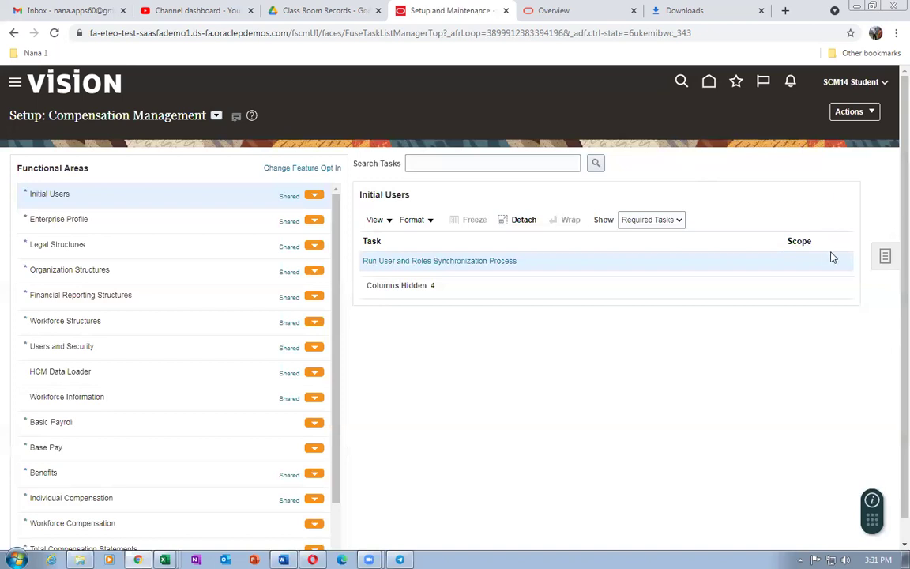
- Reopen the setup task search and search for "man%stand%profile%"
click(885, 255)
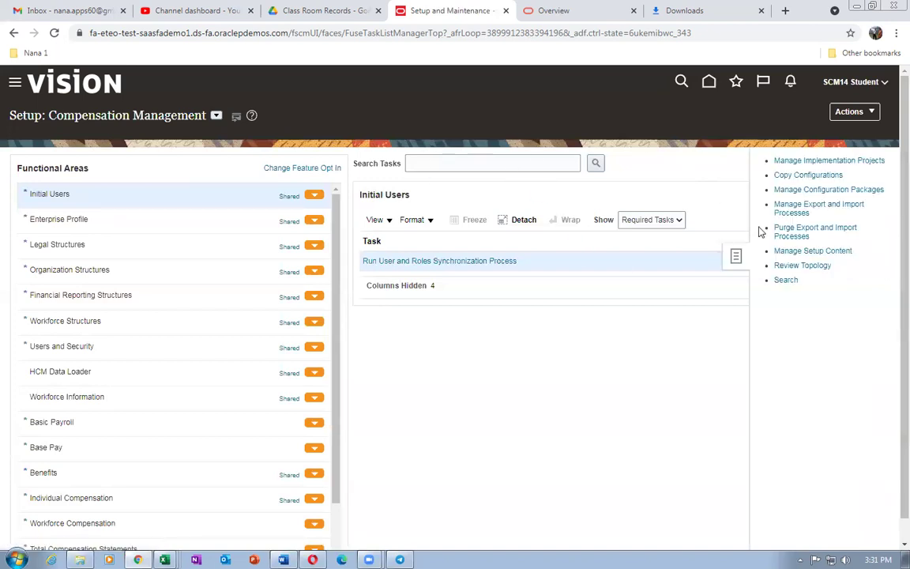
click(275, 155)
text(man%s)
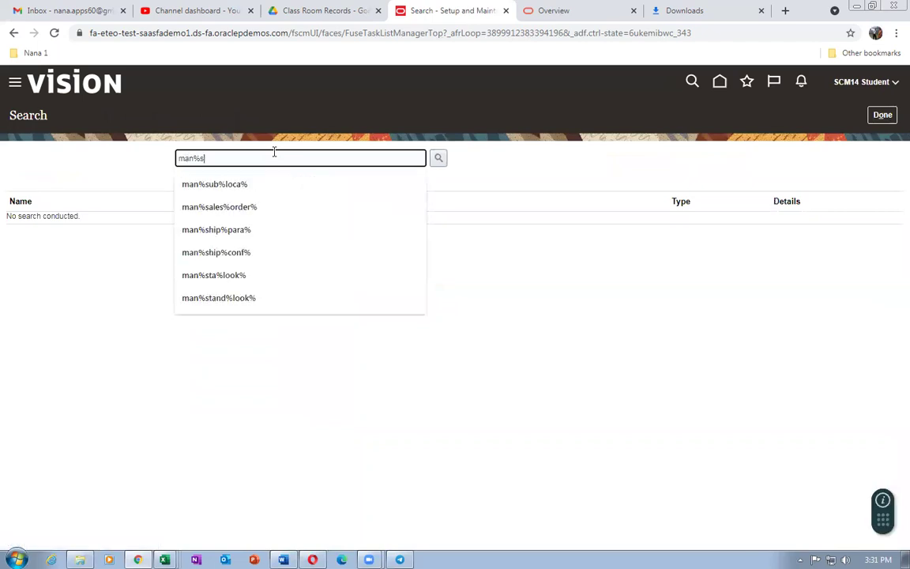
text(tand%p)
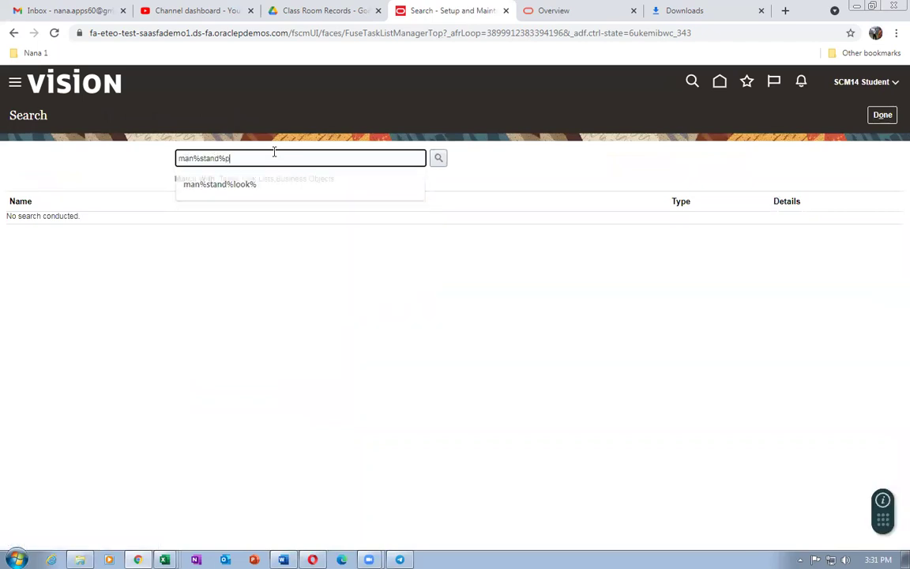
text(rofile%)
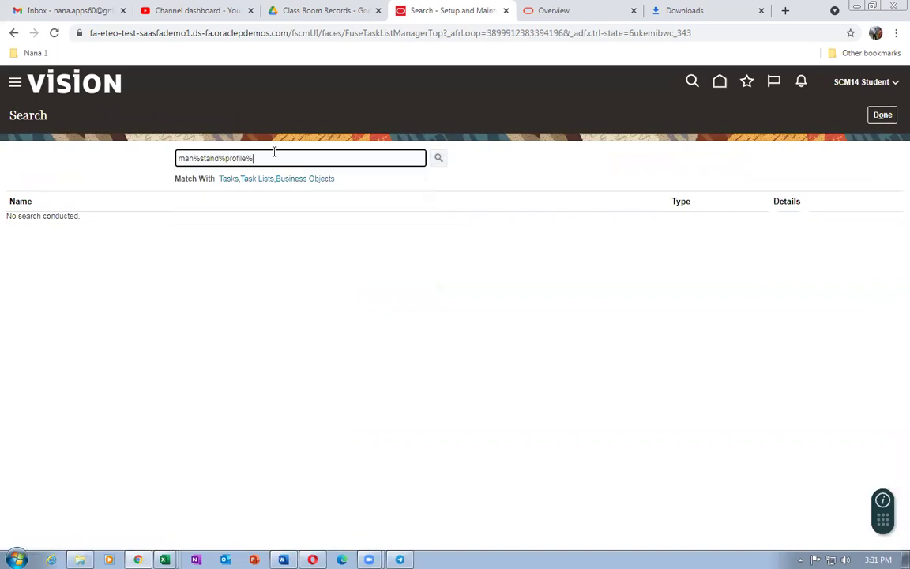
key(Return)
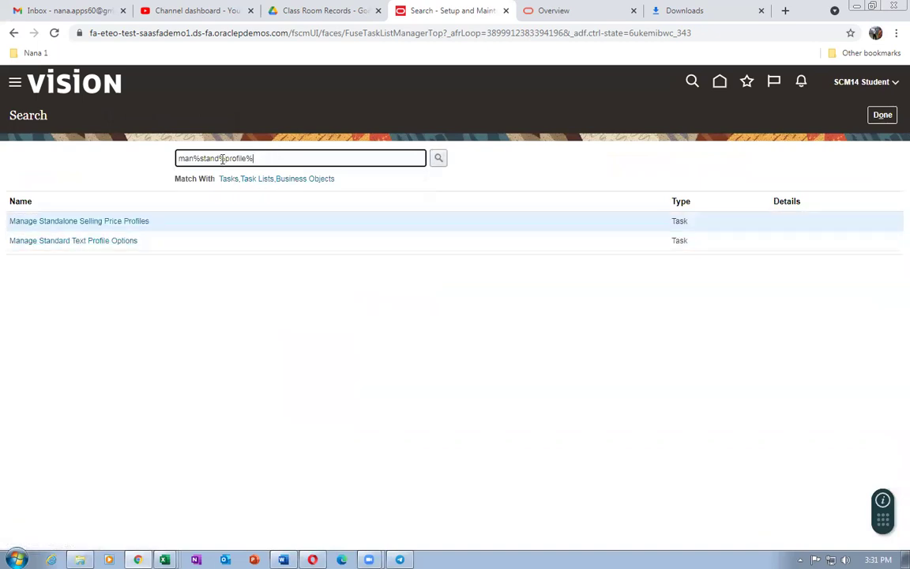
- Broaden the setup task search to "man%profile%"
key(BackSpace)
key(BackSpace)
key(BackSpace)
key(BackSpace)
key(BackSpace)
key(BackSpace)
key(Return)
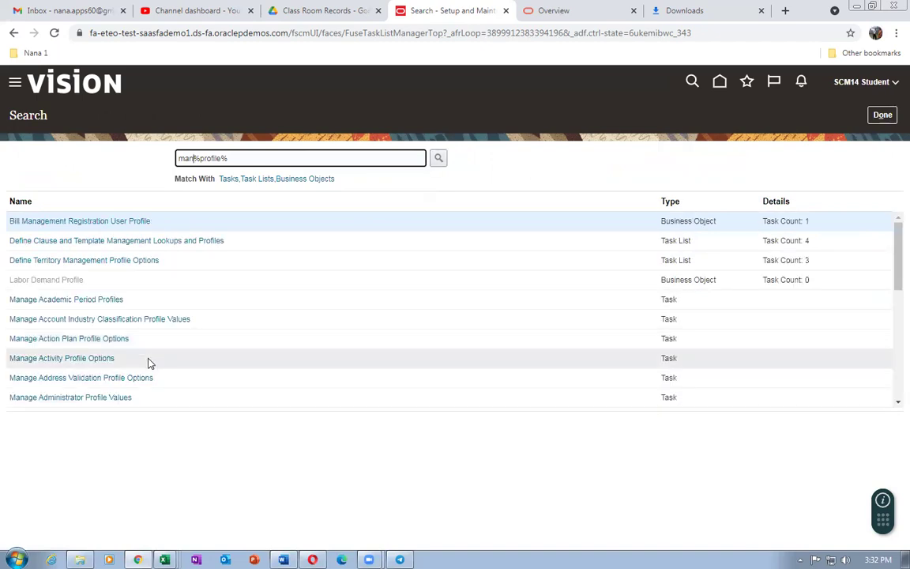
- Look through the profile-related setup tasks and open the Manage Profile Options task
scroll(147, 398, down, 3)
scroll(147, 398, down, 5)
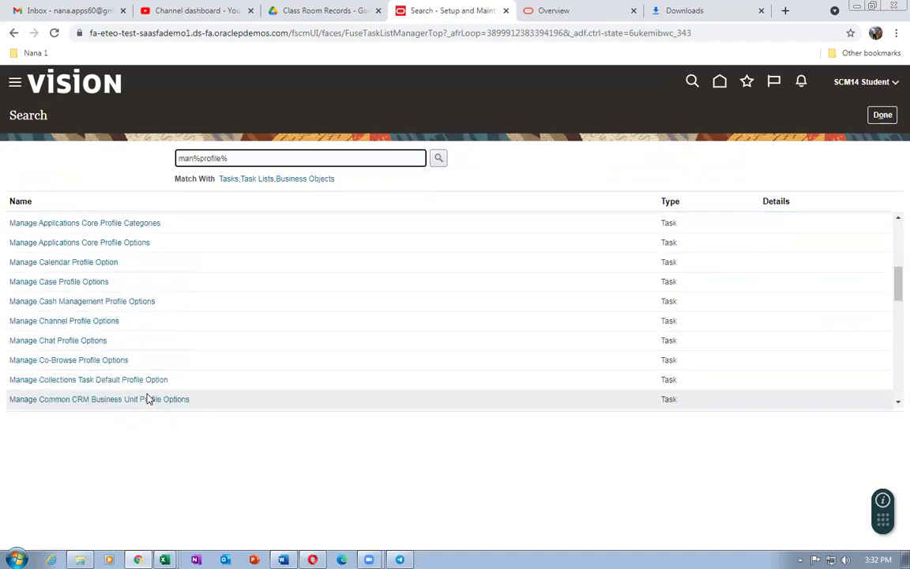
scroll(147, 399, down, 3)
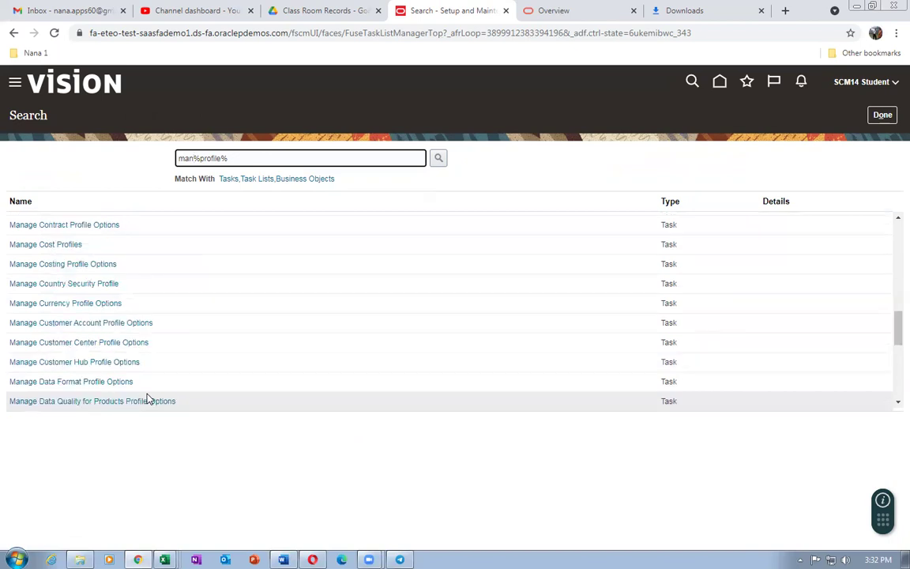
scroll(147, 399, down, 3)
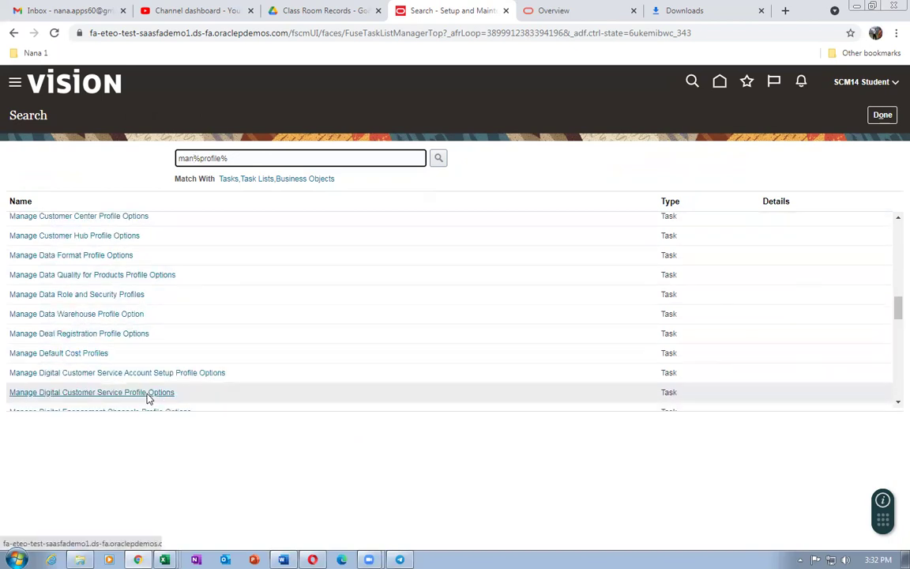
scroll(147, 399, down, 5)
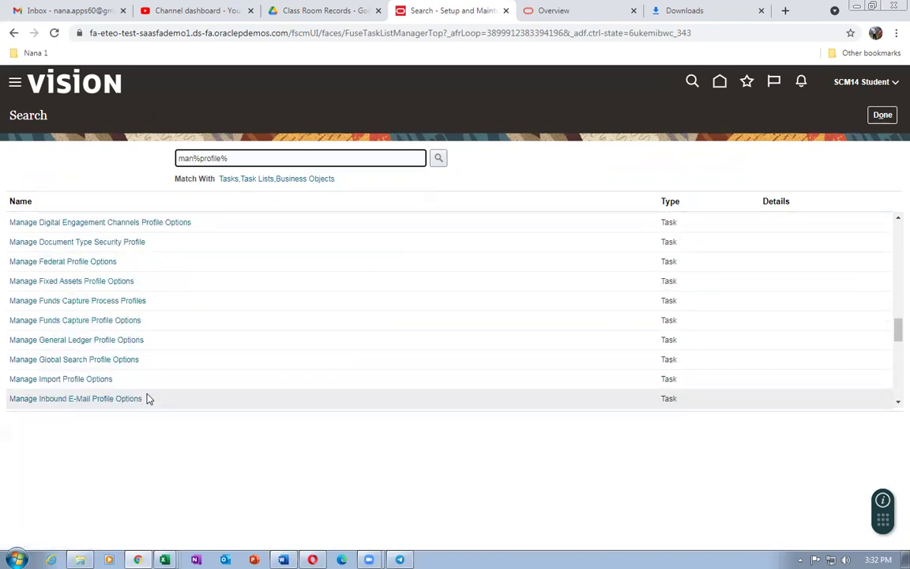
scroll(147, 398, down, 1)
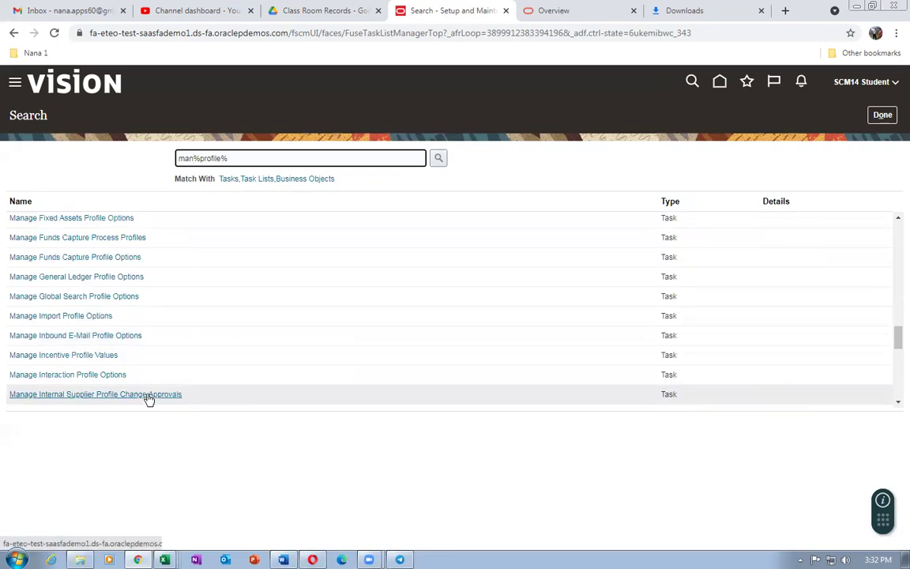
scroll(148, 399, down, 1)
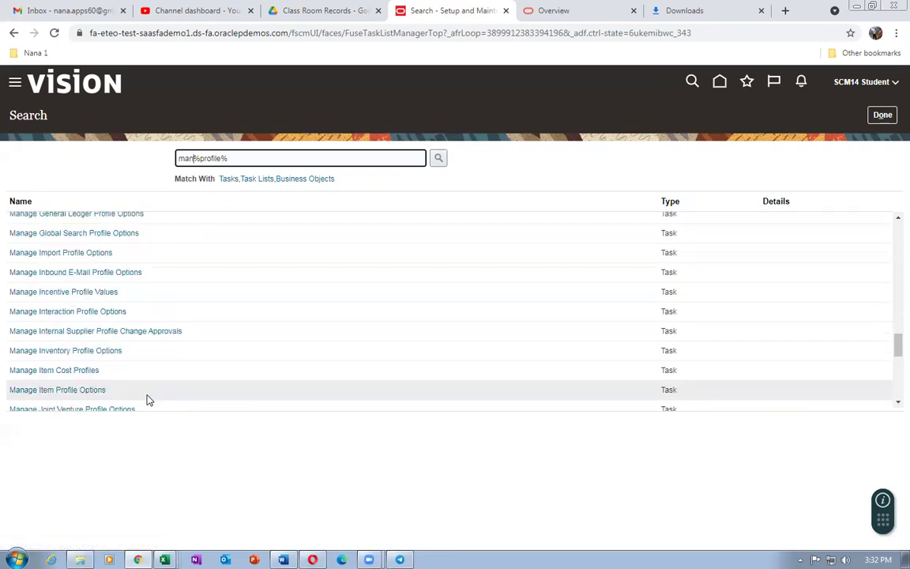
scroll(147, 399, down, 1)
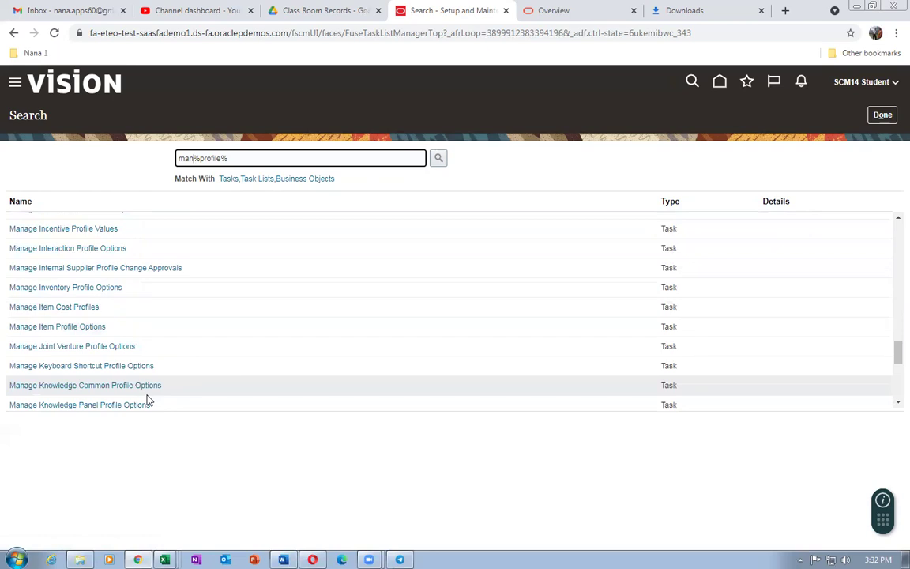
scroll(147, 399, down, 1)
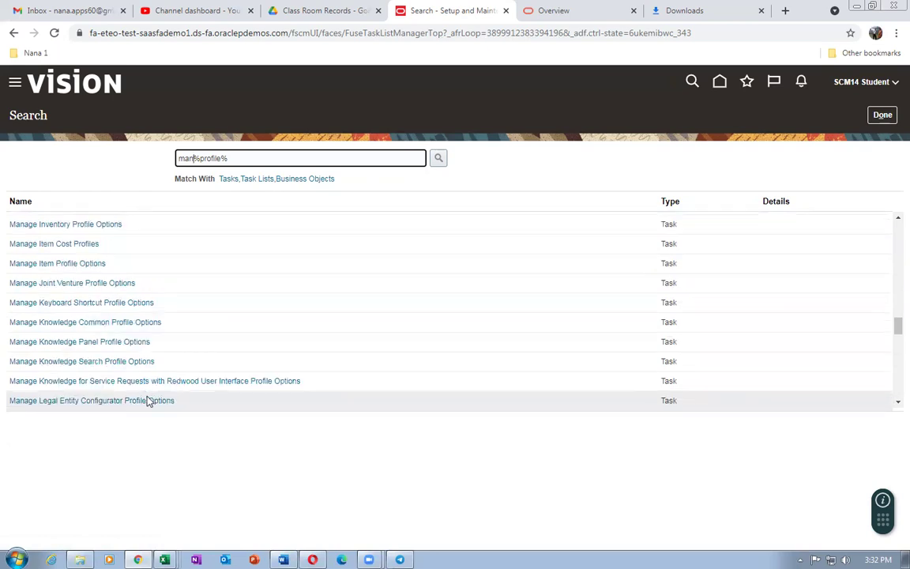
scroll(147, 399, down, 1)
scroll(149, 400, down, 1)
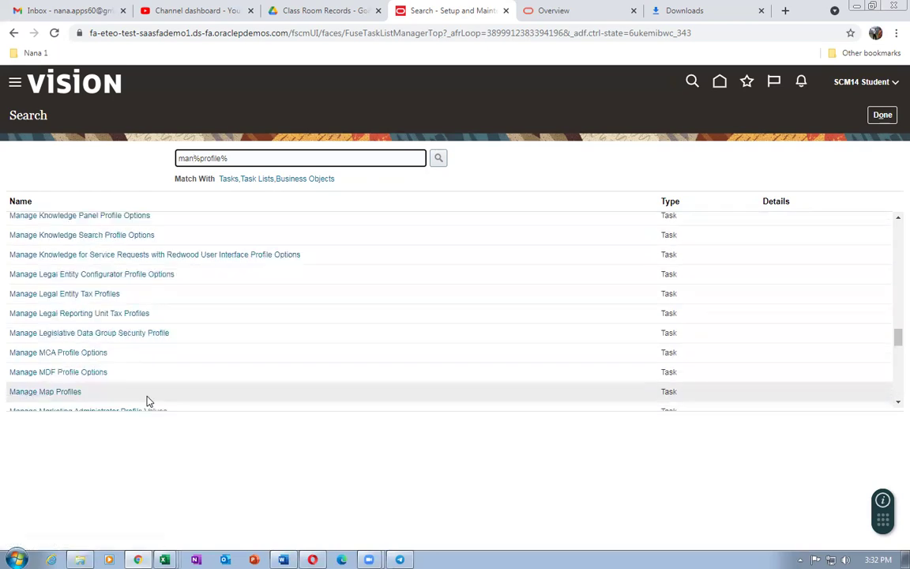
scroll(147, 402, down, 2)
scroll(147, 403, down, 1)
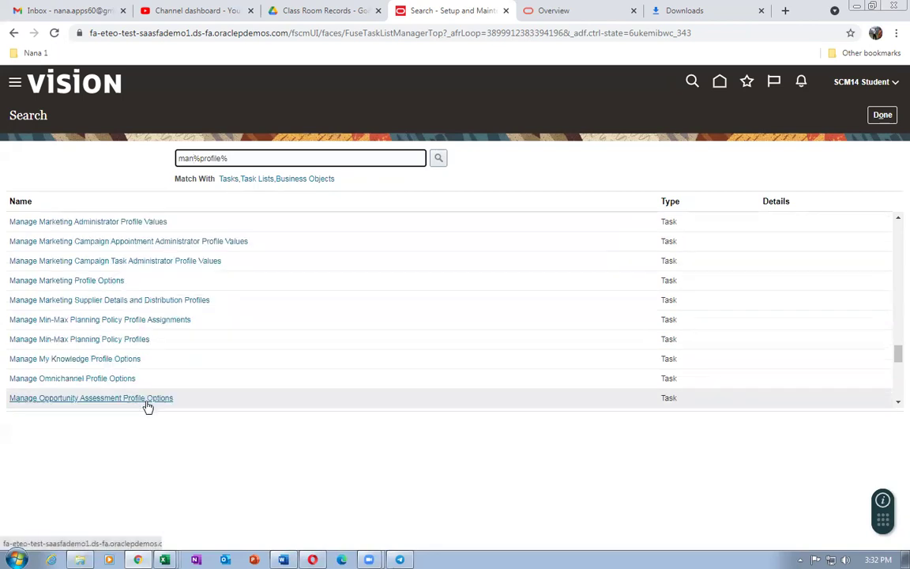
scroll(147, 406, down, 1)
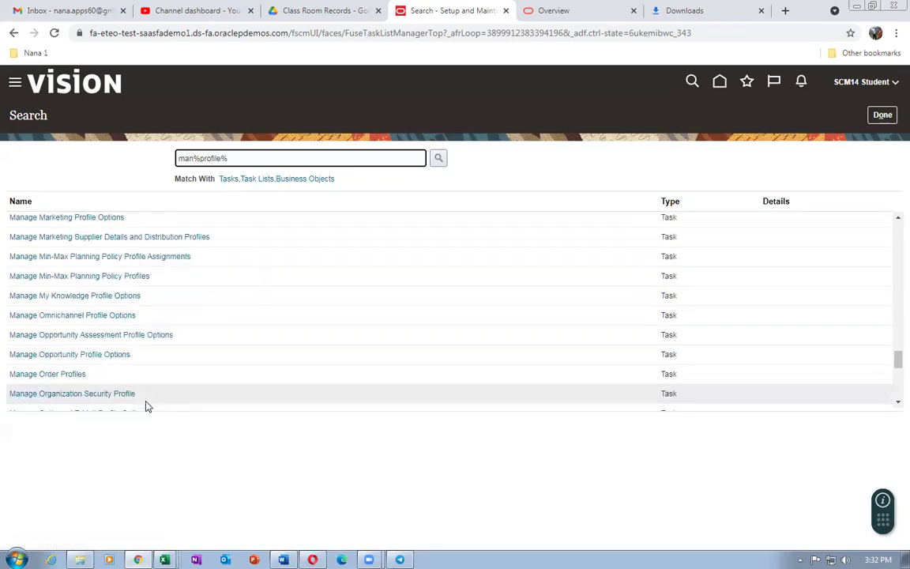
scroll(146, 405, down, 2)
scroll(145, 405, down, 2)
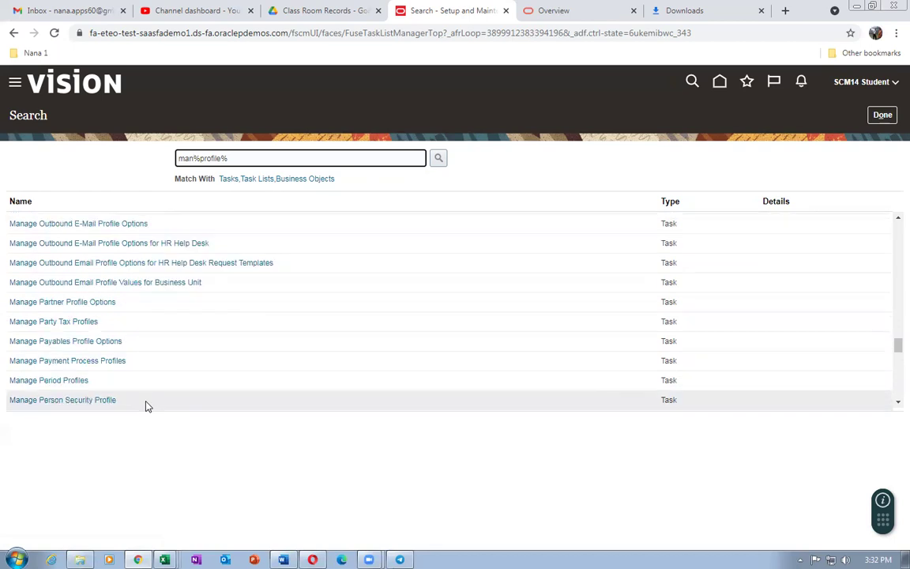
scroll(146, 406, down, 1)
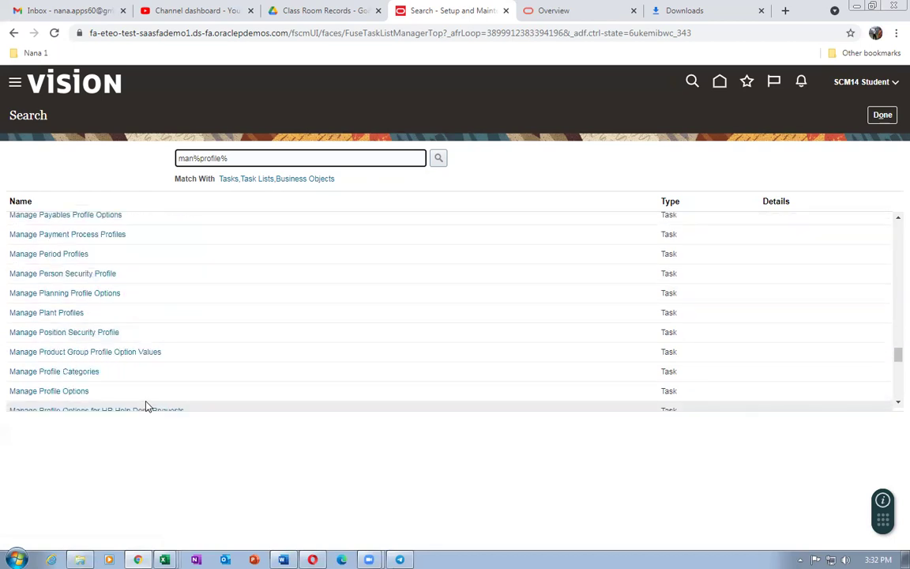
click(68, 391)
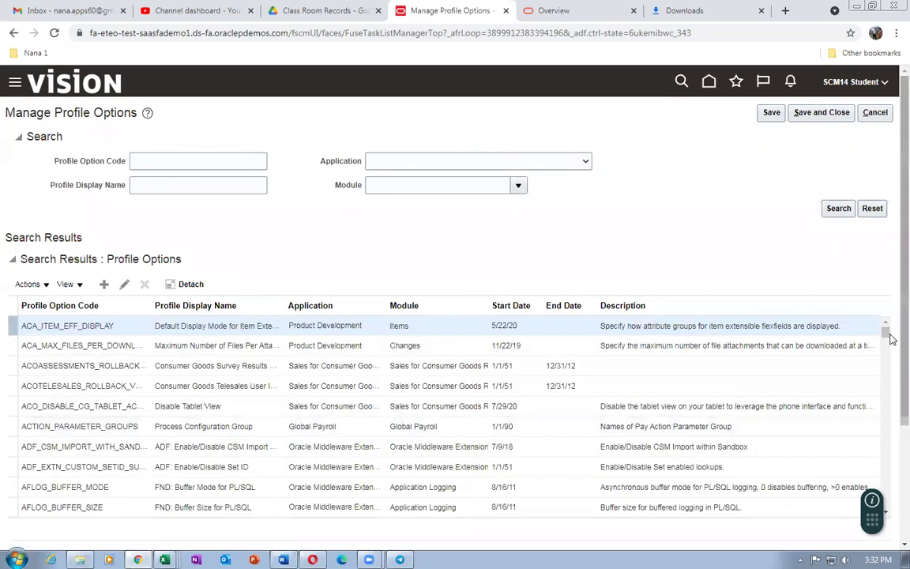
- Browse the complete list of profile options, return to the task search, and leave it for the setup page
scroll(891, 379, down, 3)
scroll(892, 422, up, 1)
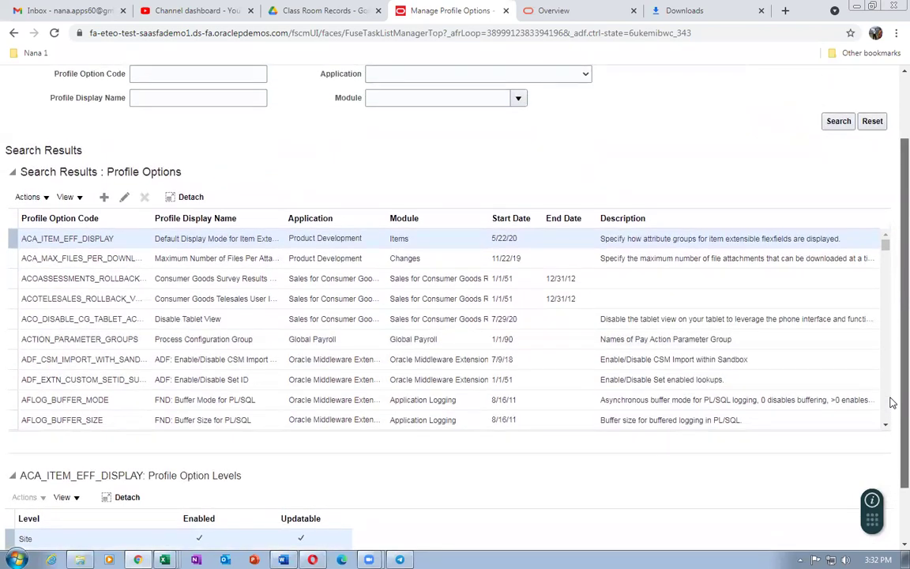
scroll(892, 393, up, 1)
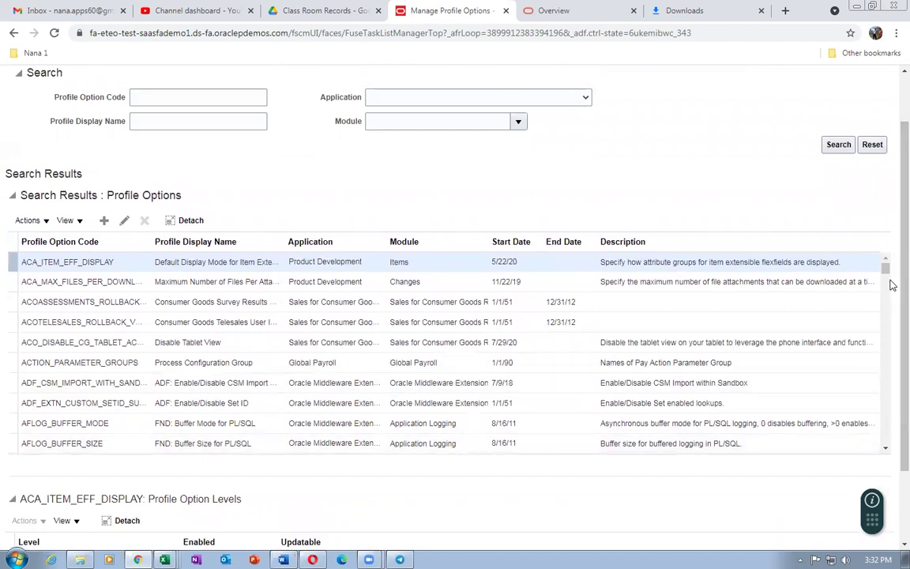
drag(890, 263, 888, 437)
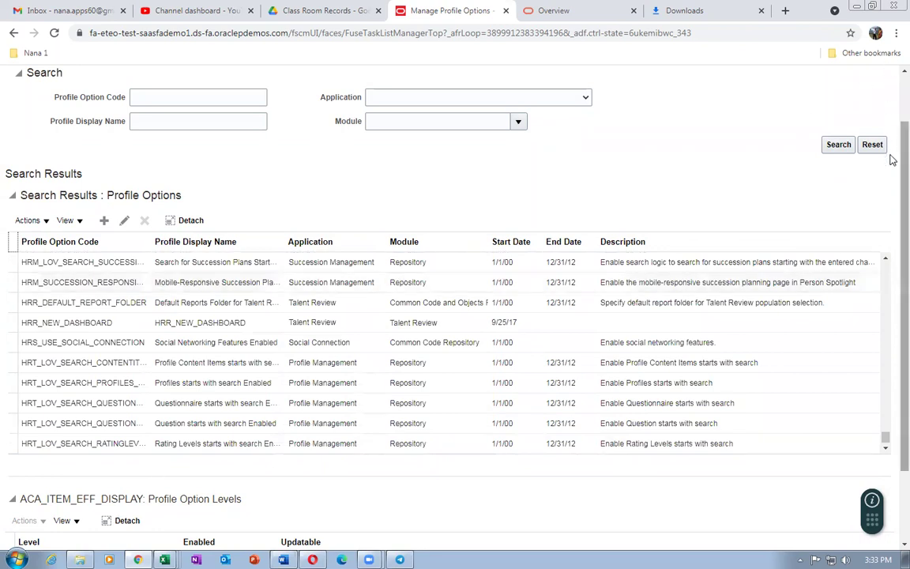
scroll(893, 161, up, 2)
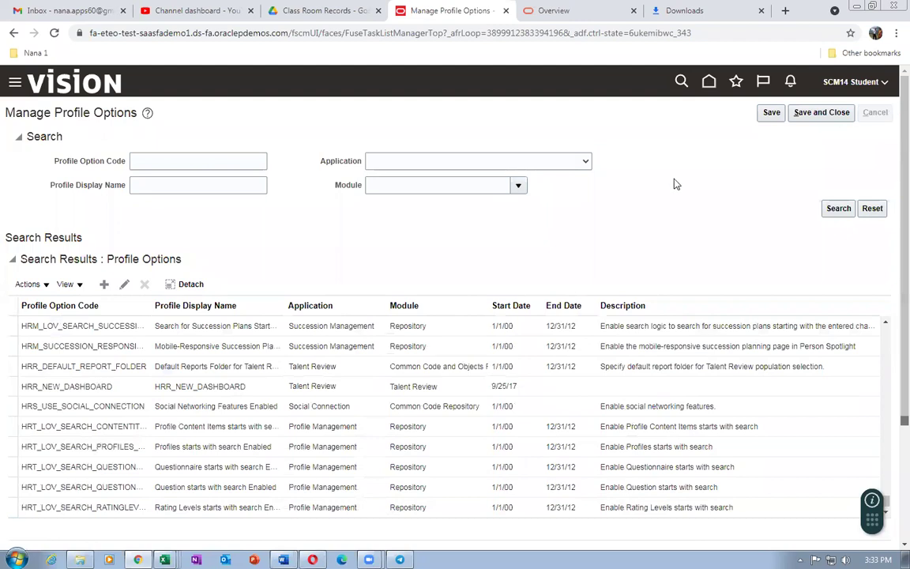
key(alt+Left)
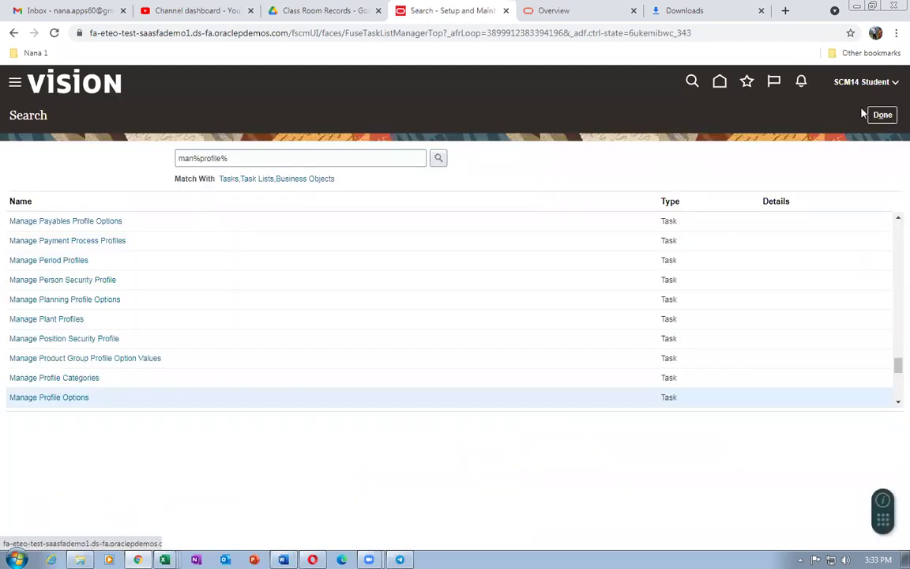
click(881, 115)
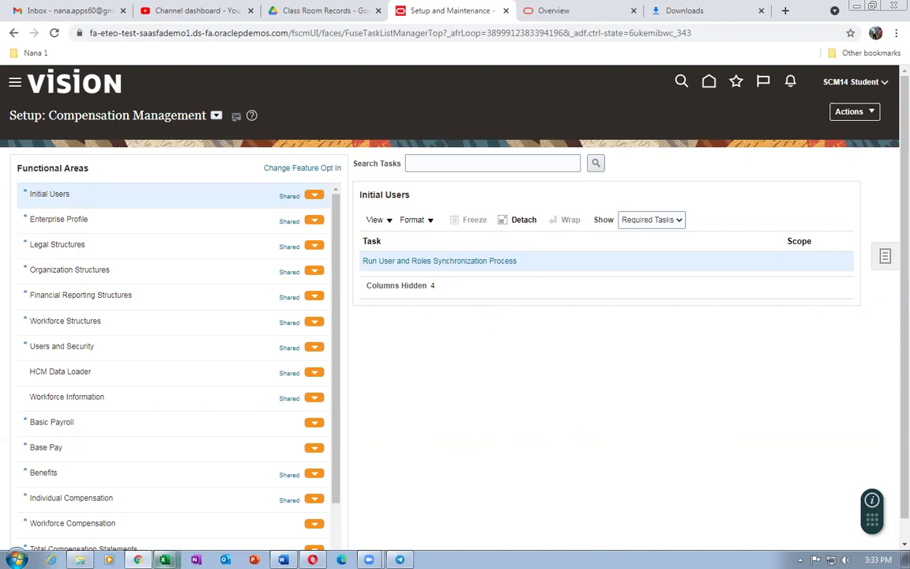
- Switch to the InventoryTransactionImportTemplate workbook in Excel and review the transactions, lots, serial numbers and incoming transaction costs sheets
mouse_move(158, 553)
click(133, 536)
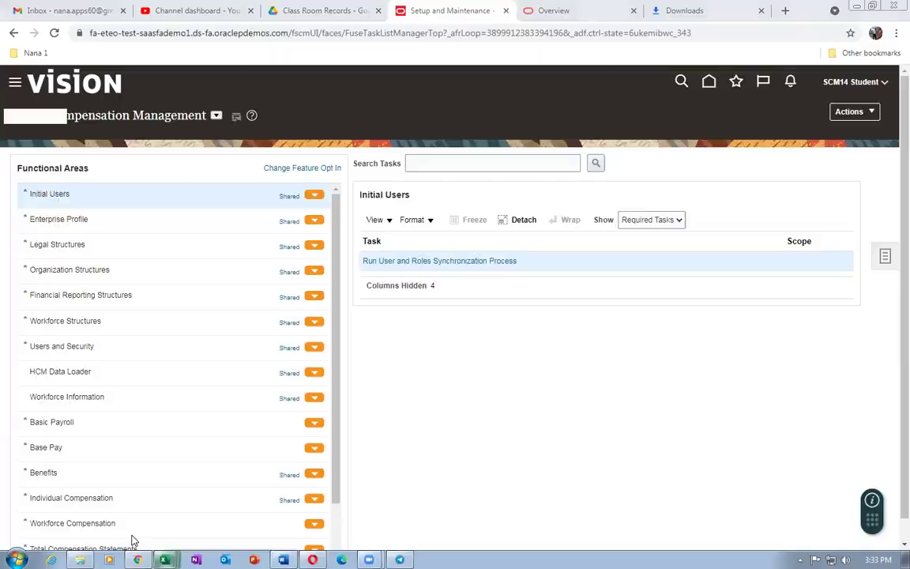
click(49, 196)
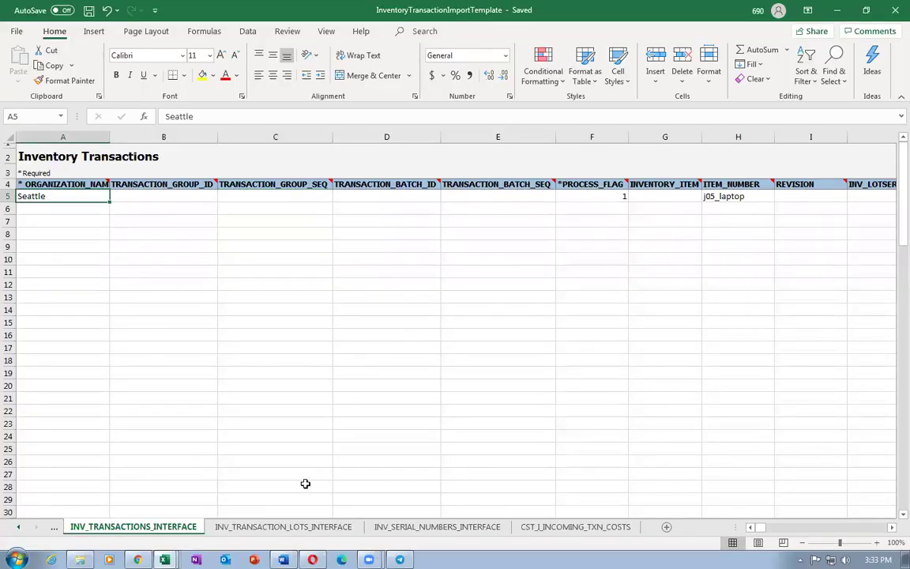
click(242, 527)
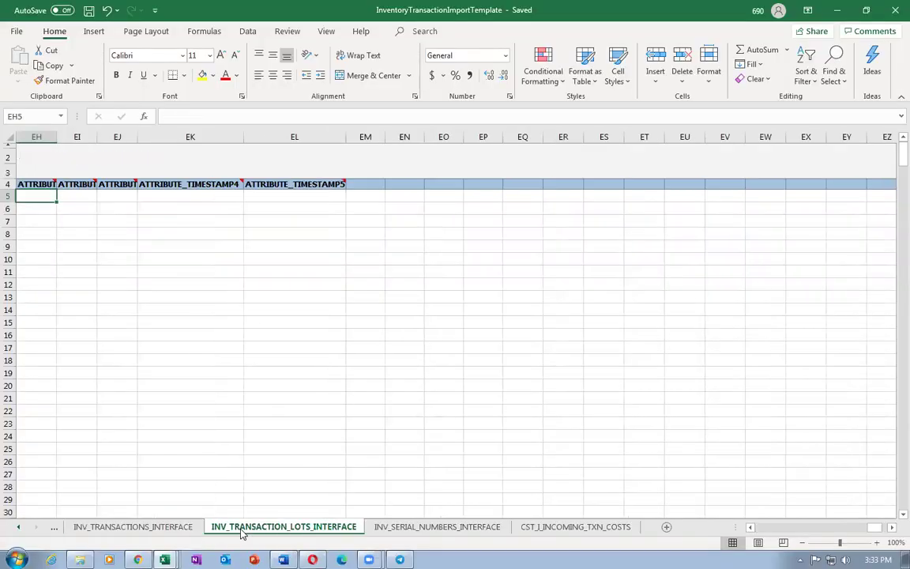
click(388, 528)
click(585, 527)
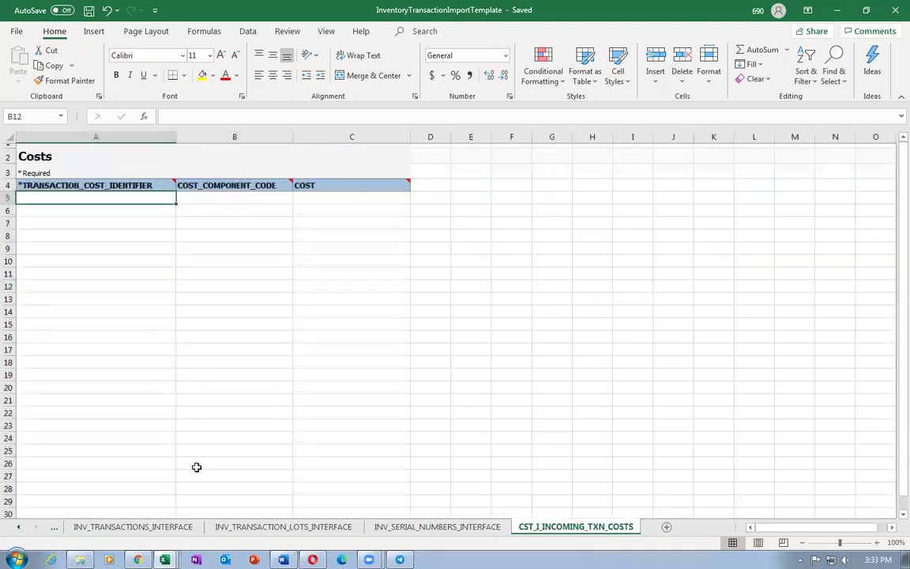
- Generate the CSV file from the Instructions and CSV Generation sheet and choose the PWC Training\Import folder on Main (J:) as its location
click(52, 530)
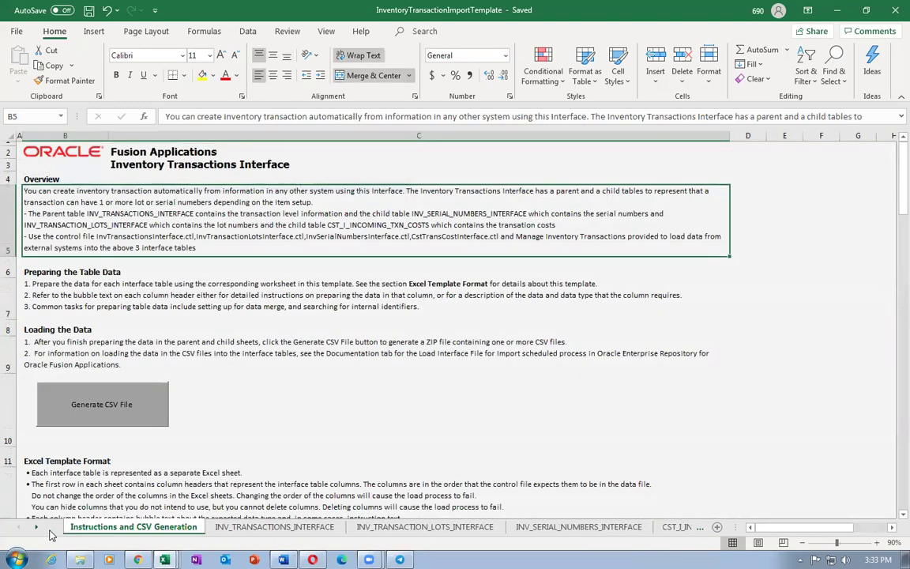
click(101, 404)
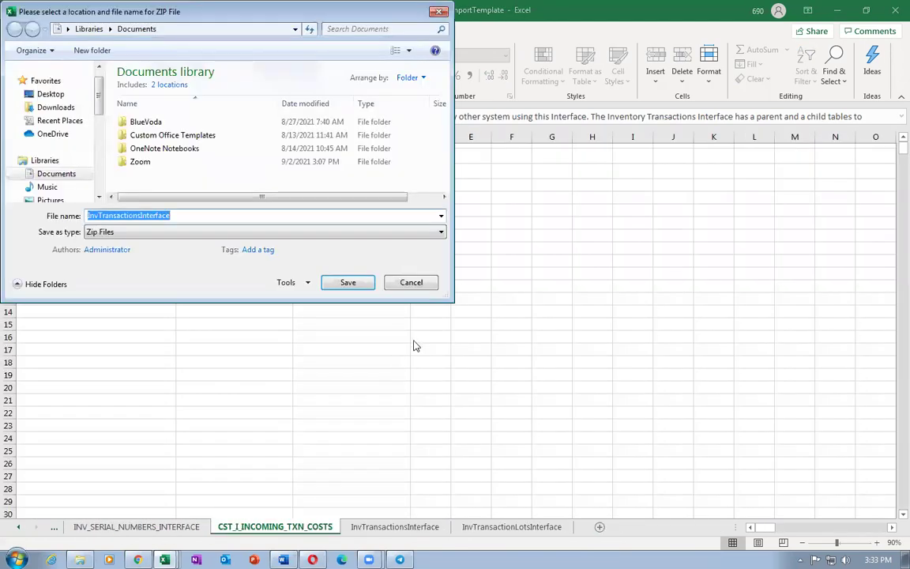
click(99, 153)
scroll(100, 153, down, 3)
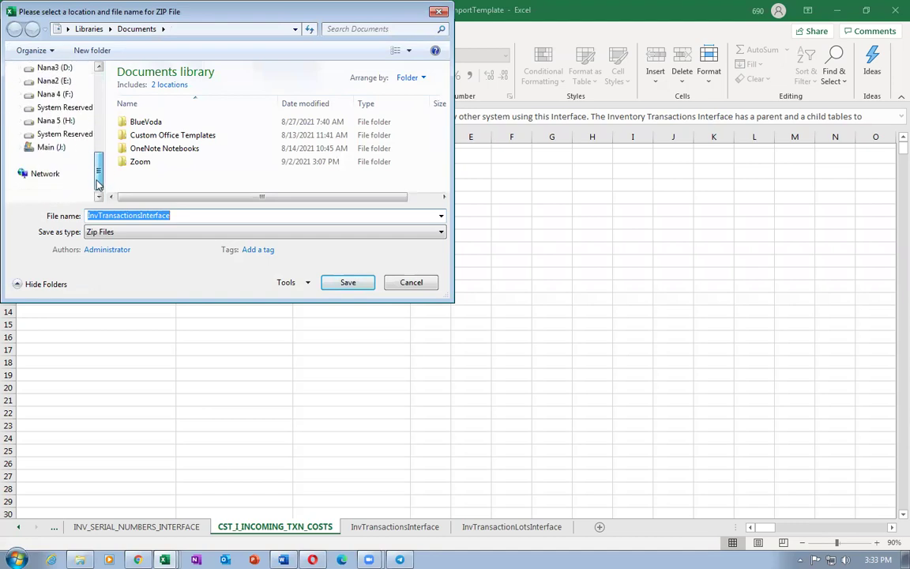
click(60, 149)
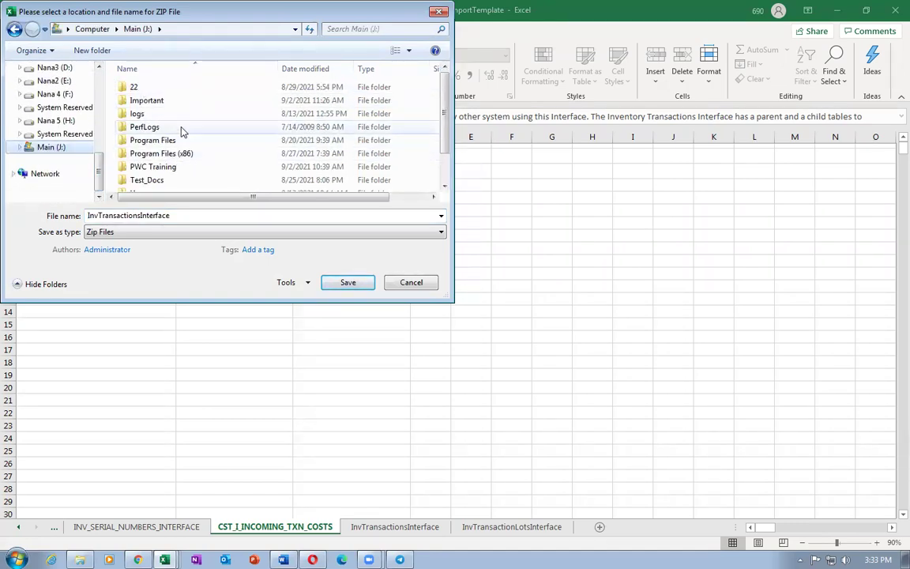
double_click(191, 166)
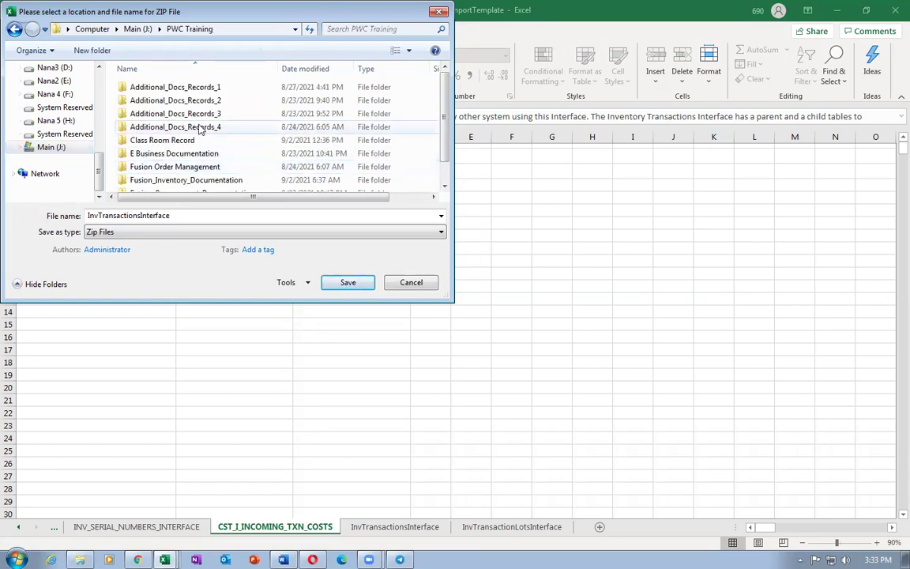
double_click(199, 143)
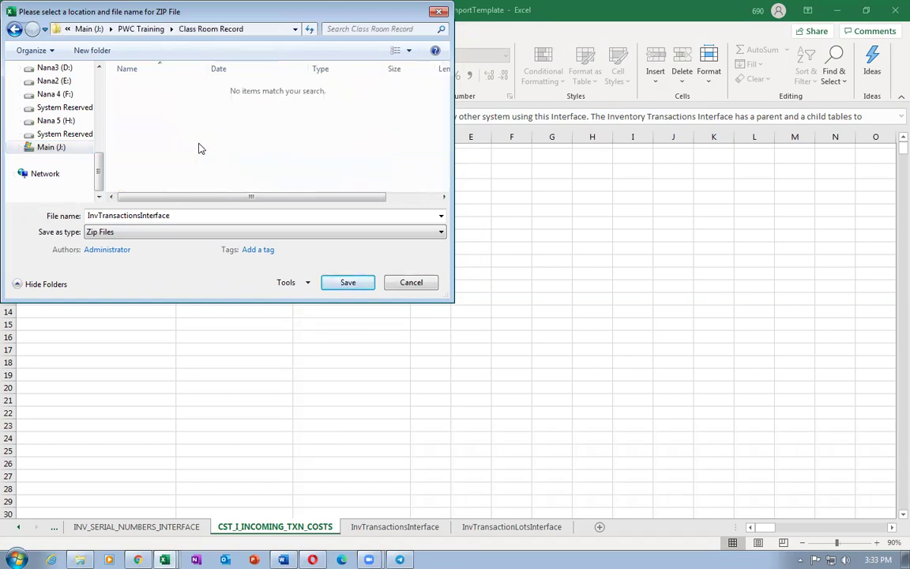
click(141, 30)
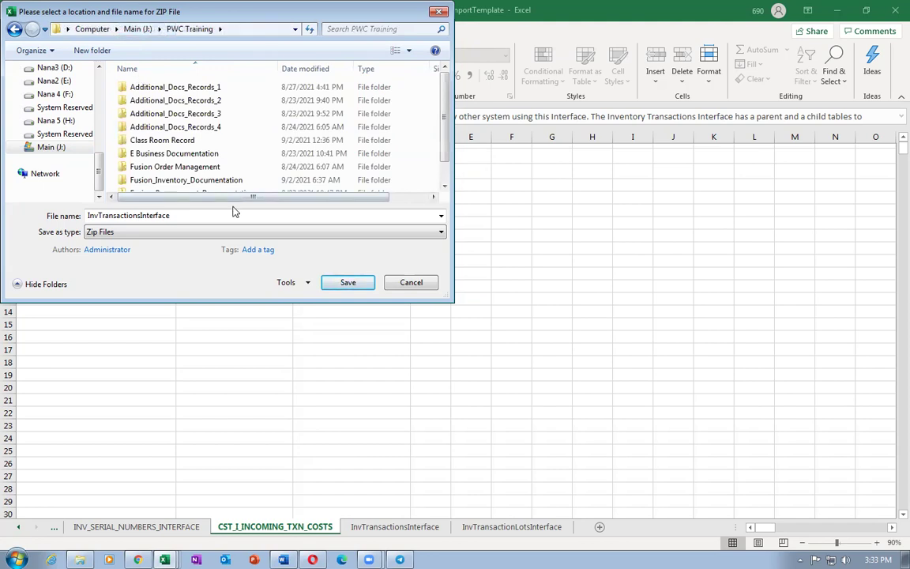
scroll(403, 130, down, 1)
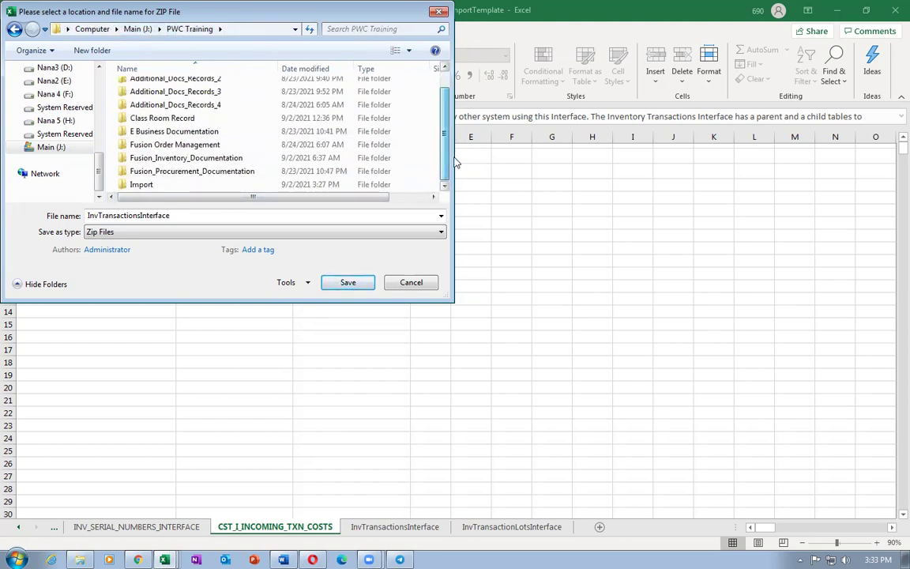
double_click(176, 185)
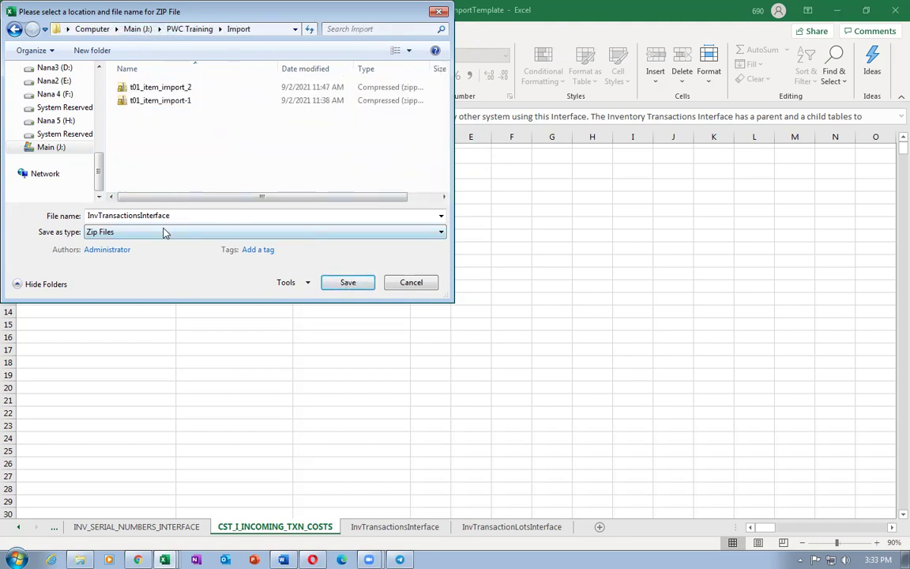
- Save the generated ZIP file as t01_stock_Import and acknowledge its creation
click(189, 216)
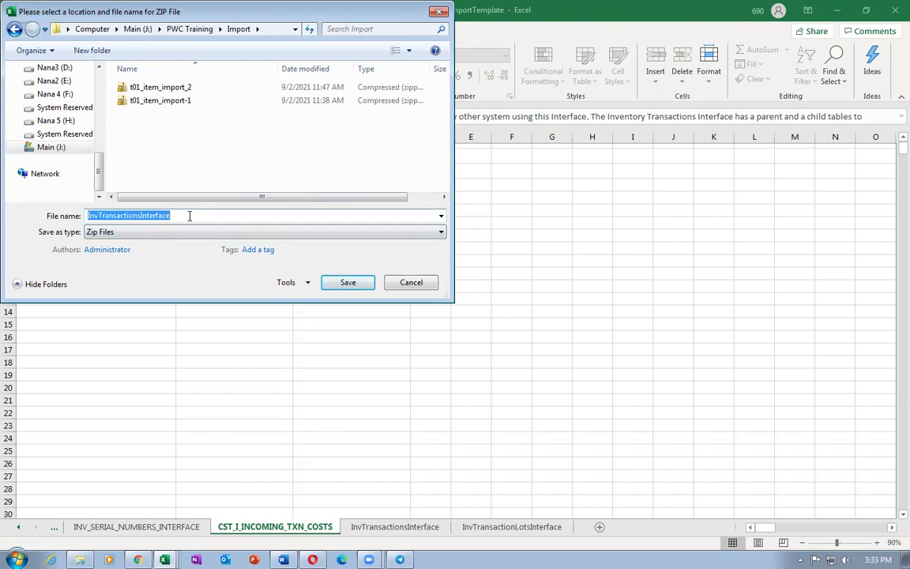
text(t01_stock_import)
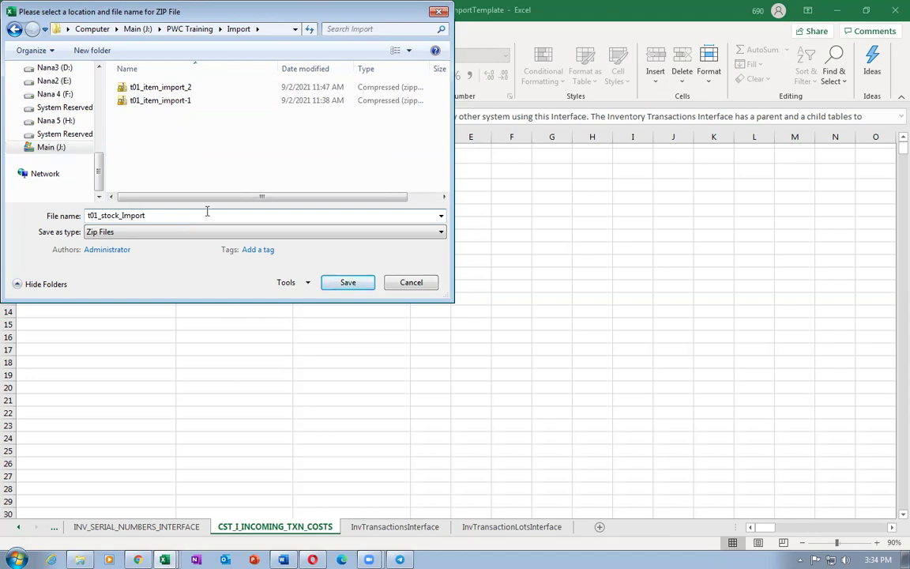
click(352, 282)
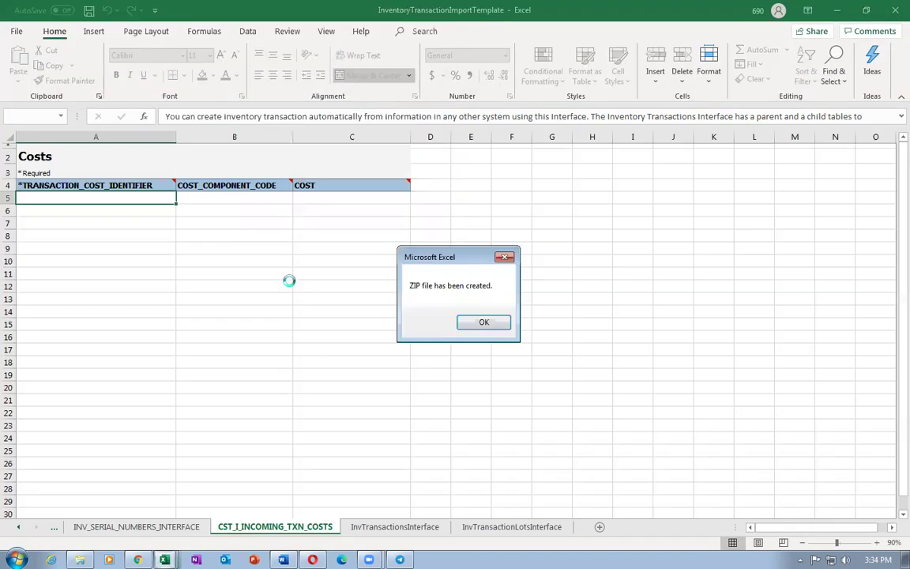
click(484, 323)
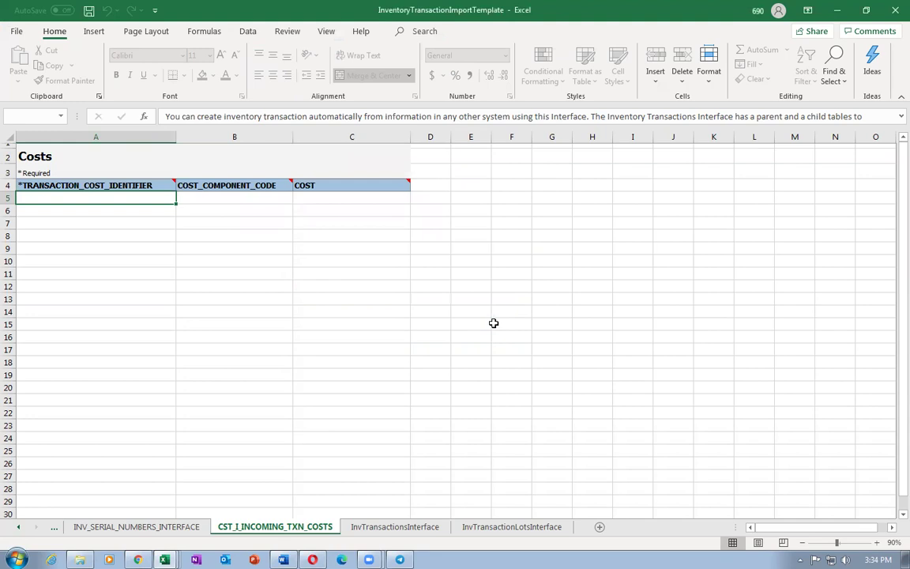
- Close the InventoryTransactionImportTemplate workbook without saving changes, and close the ItemsPIM workbook as well
click(894, 10)
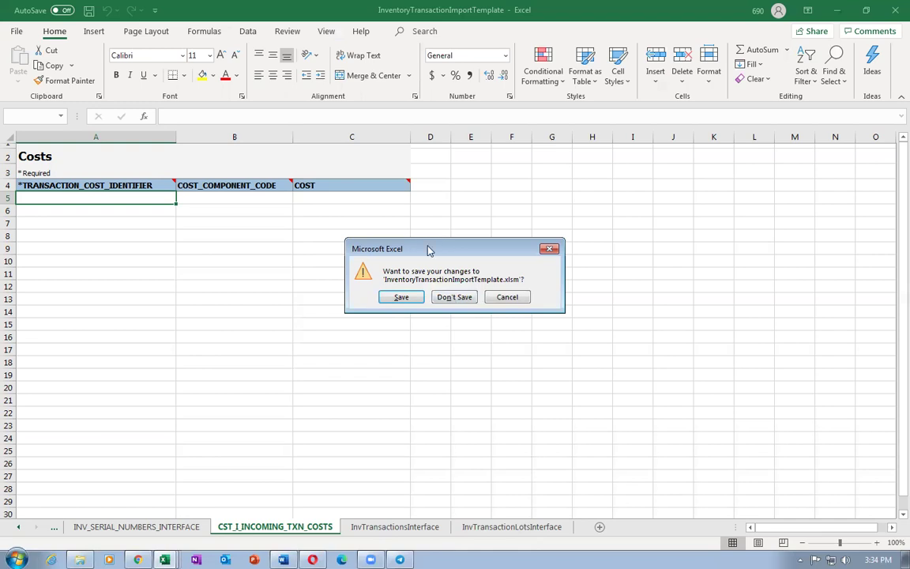
drag(429, 250, 456, 195)
click(480, 238)
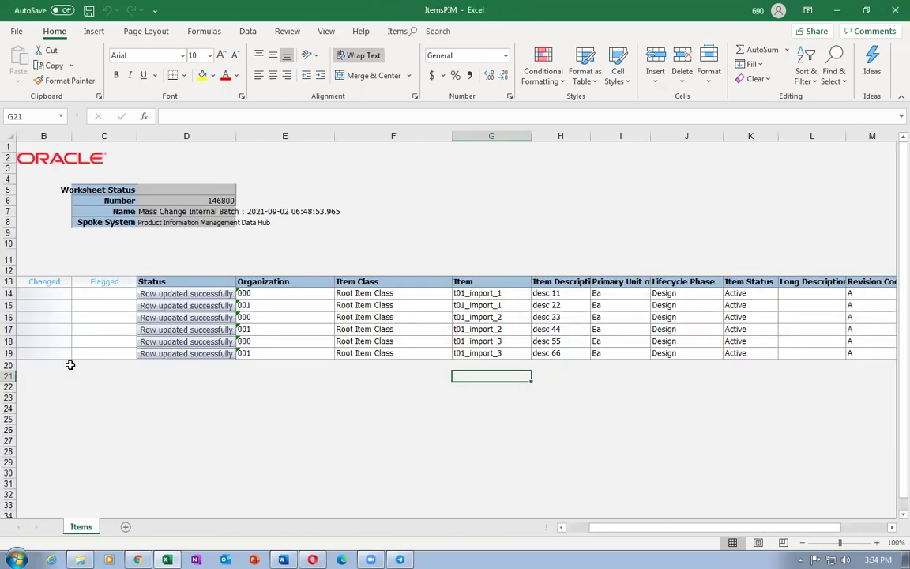
click(894, 14)
click(455, 307)
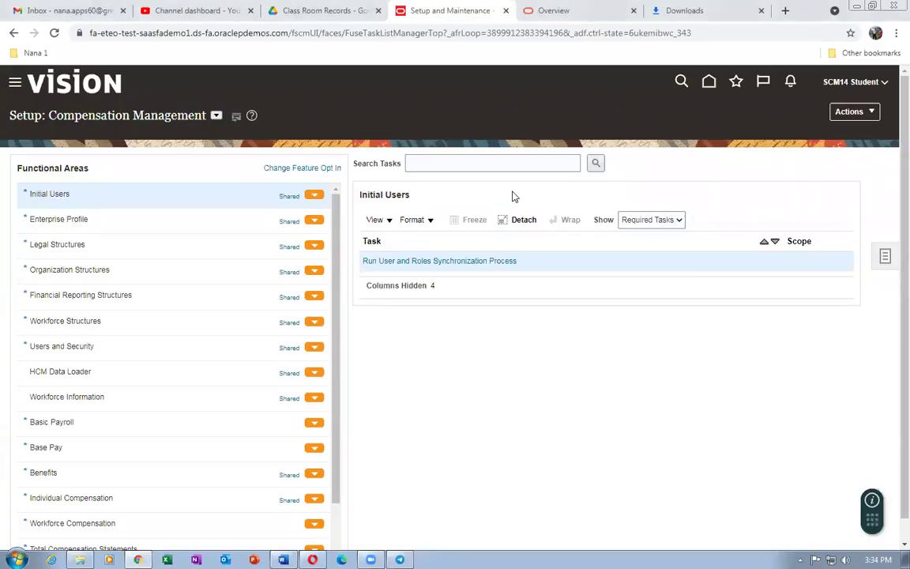
- Return to the Oracle home page and look through the Tools apps for Scheduled Processes
click(709, 81)
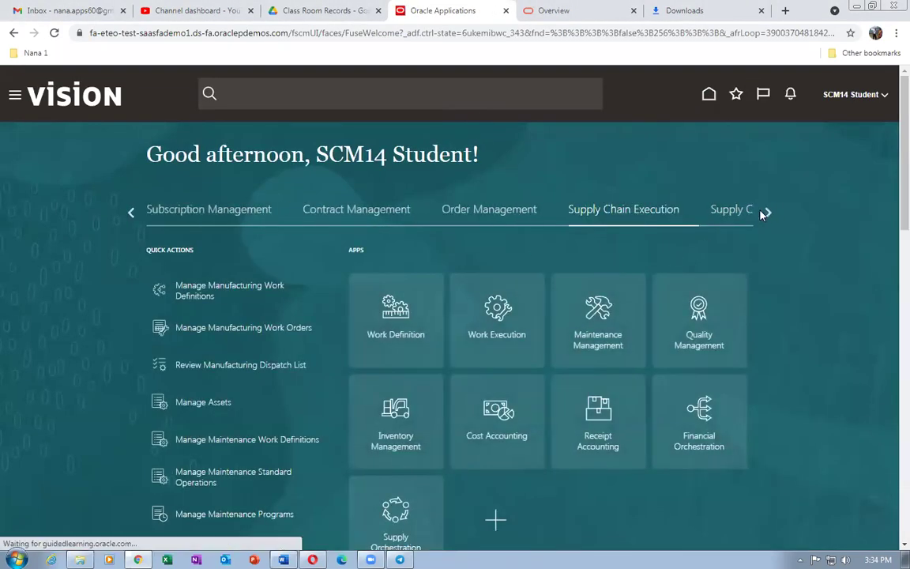
click(766, 212)
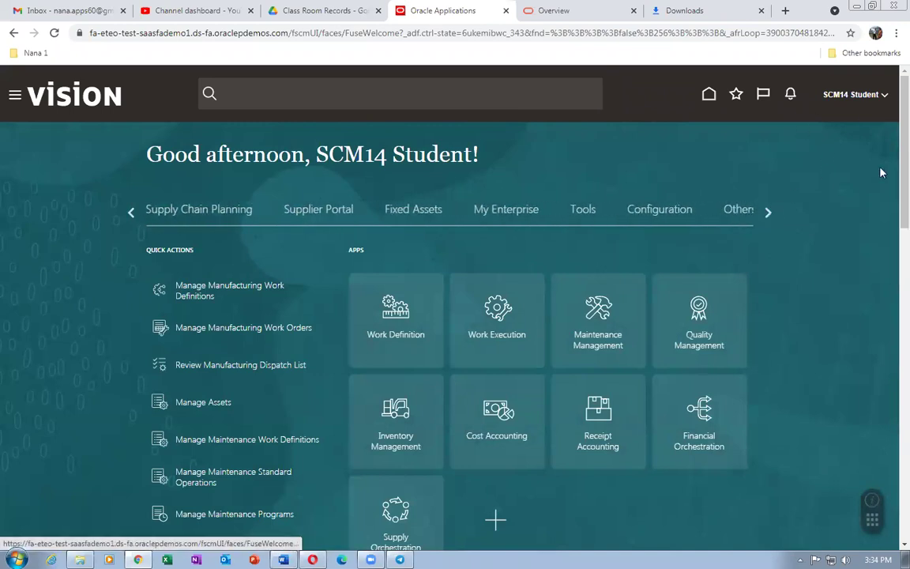
click(589, 211)
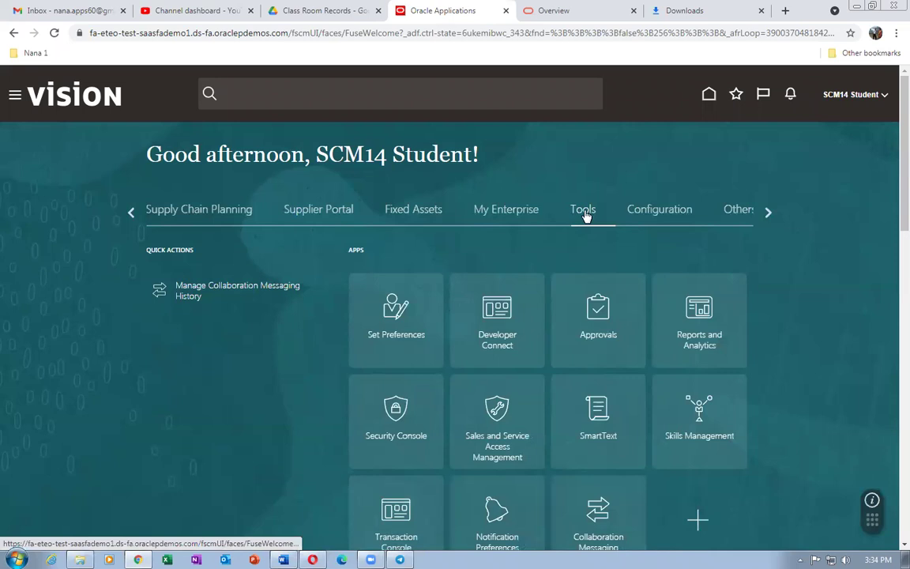
scroll(608, 383, down, 2)
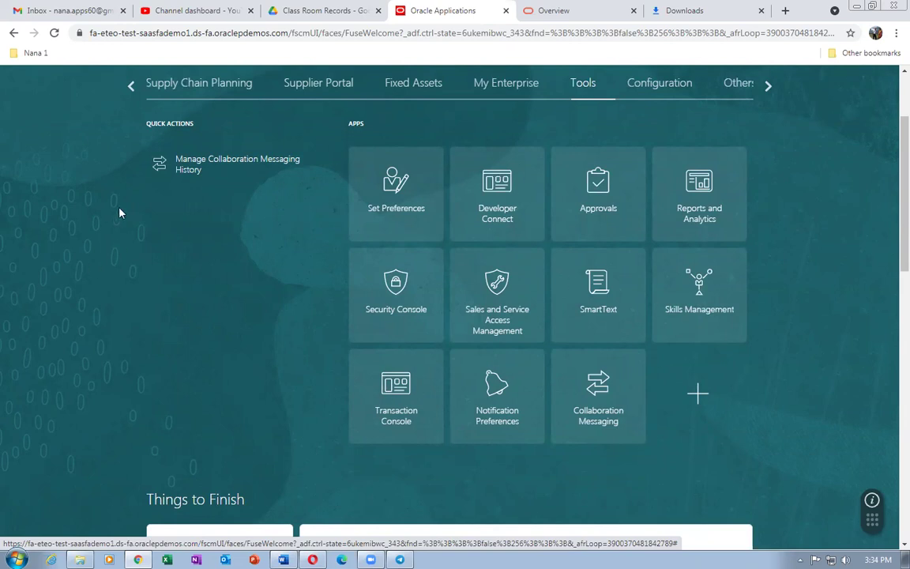
scroll(20, 107, up, 2)
- Open the Scheduled Processes work area from the full list of Tools in the navigator
click(16, 99)
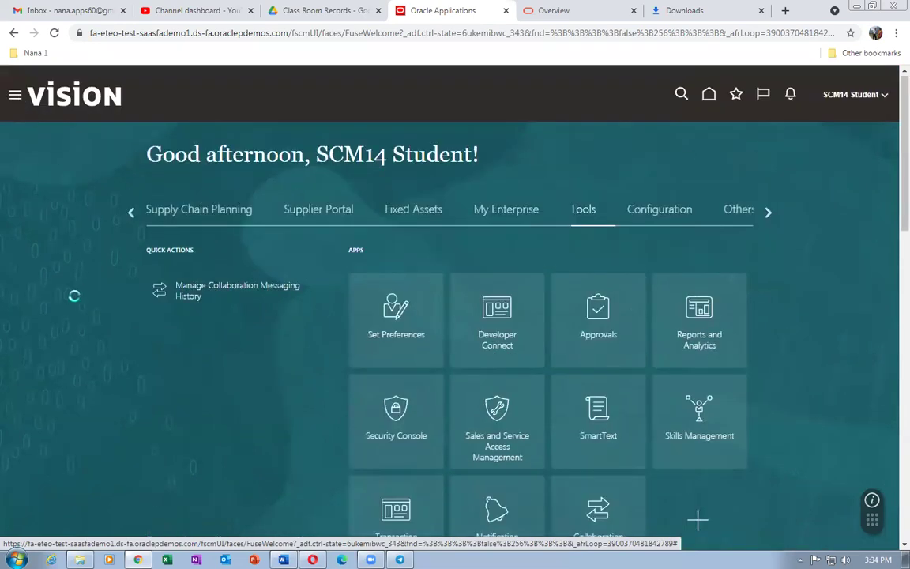
scroll(71, 332, down, 3)
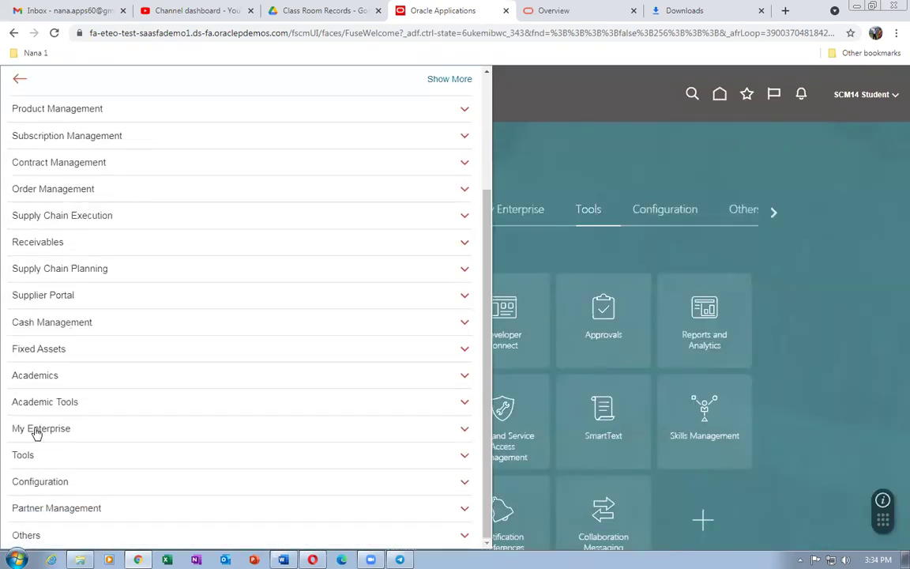
click(32, 459)
scroll(110, 438, down, 2)
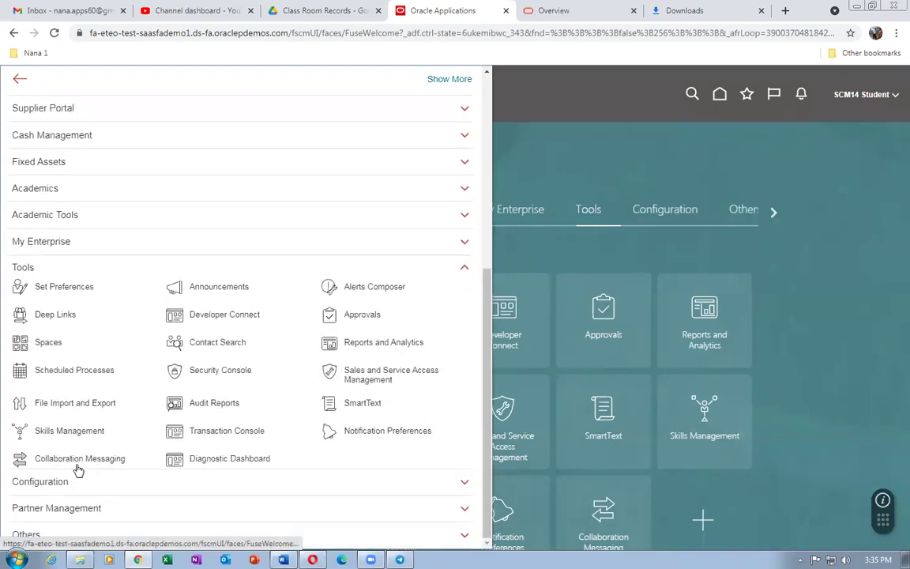
click(82, 370)
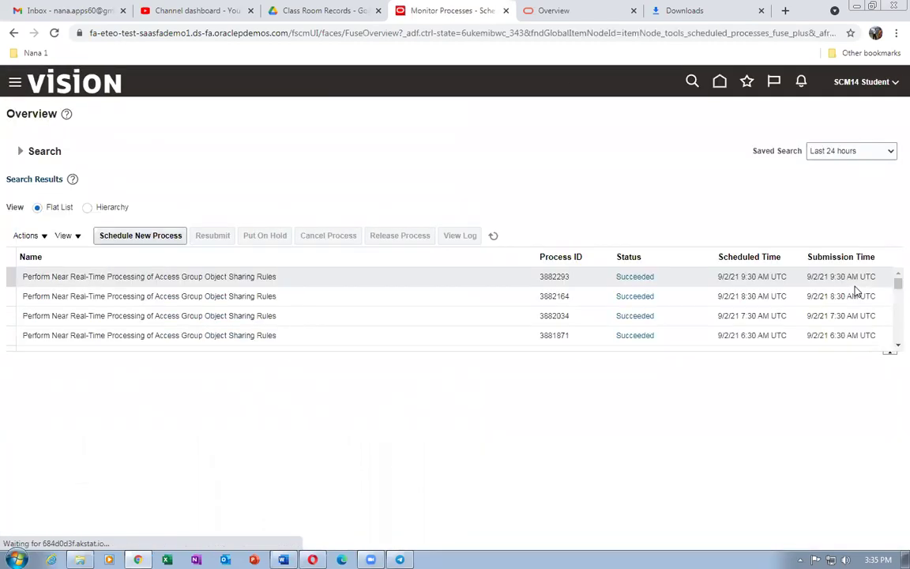
- Schedule a new job using the Load Interface File for Import process and open its process details
click(123, 241)
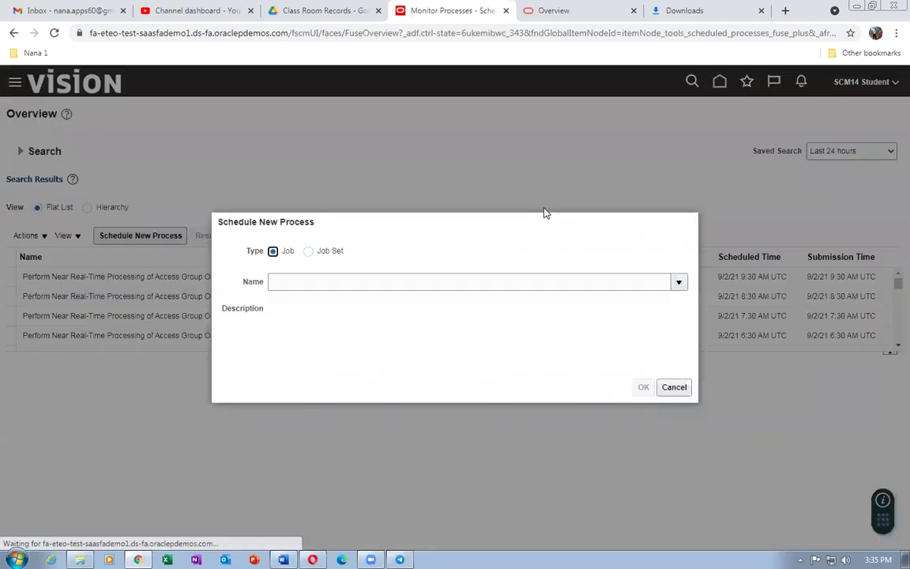
click(378, 282)
text(load int)
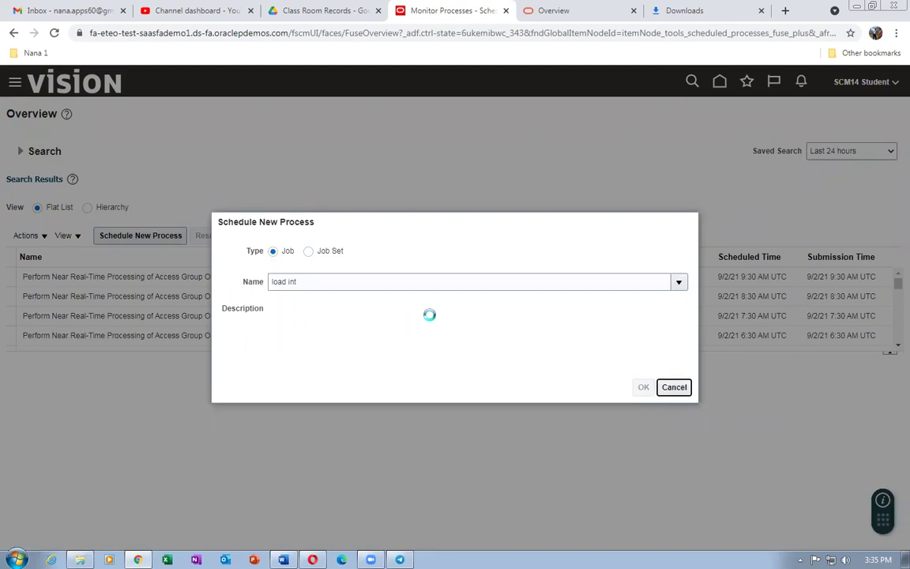
click(644, 387)
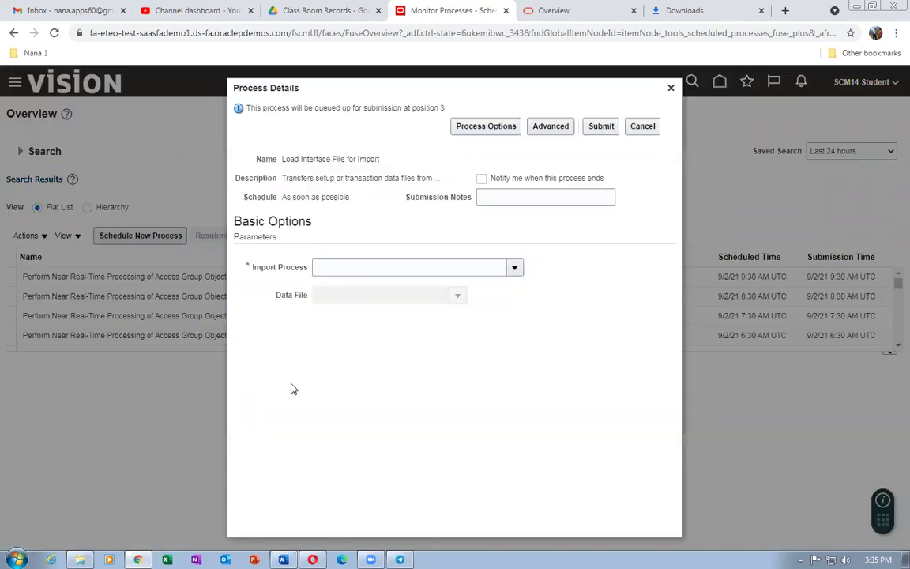
- Open the search for the Import Process parameter and search for "Create Inv"
click(514, 267)
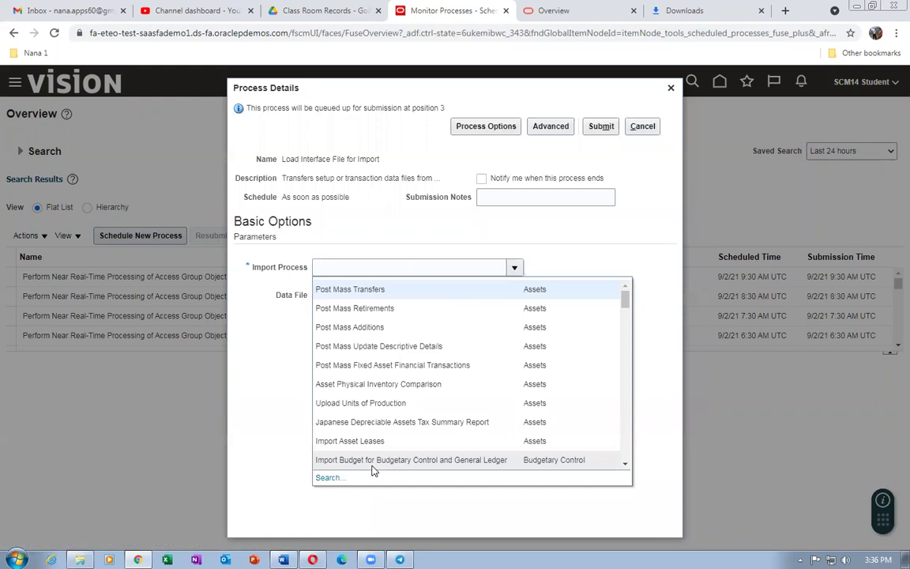
click(330, 479)
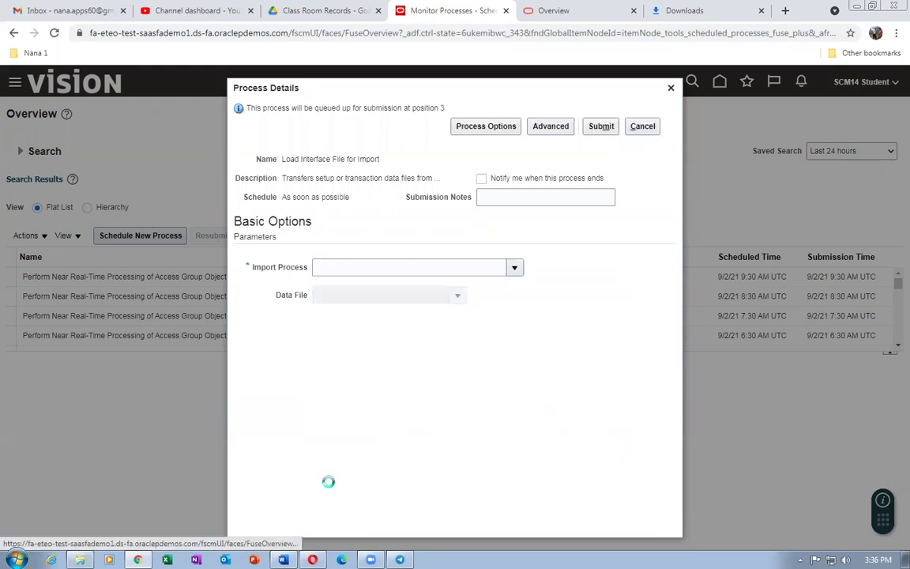
click(420, 294)
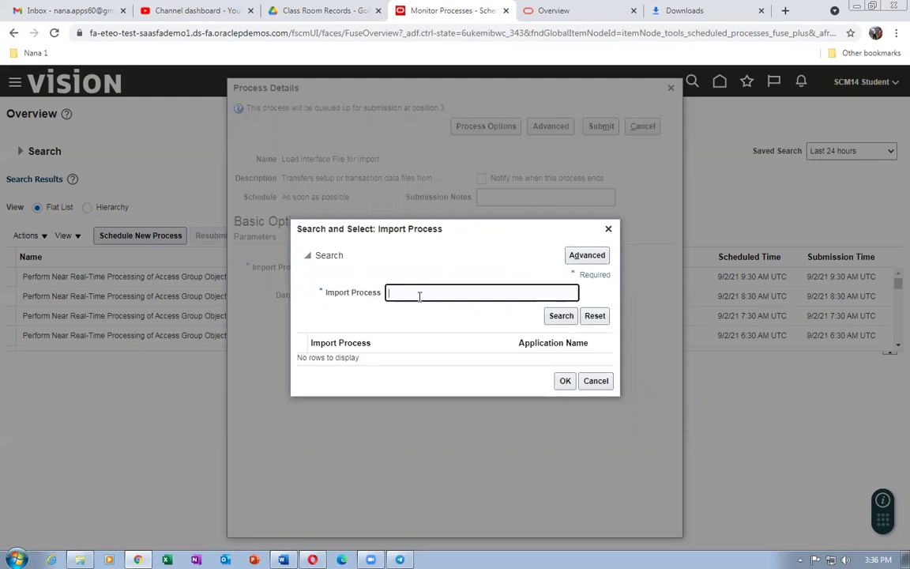
text(Create Inv)
click(557, 320)
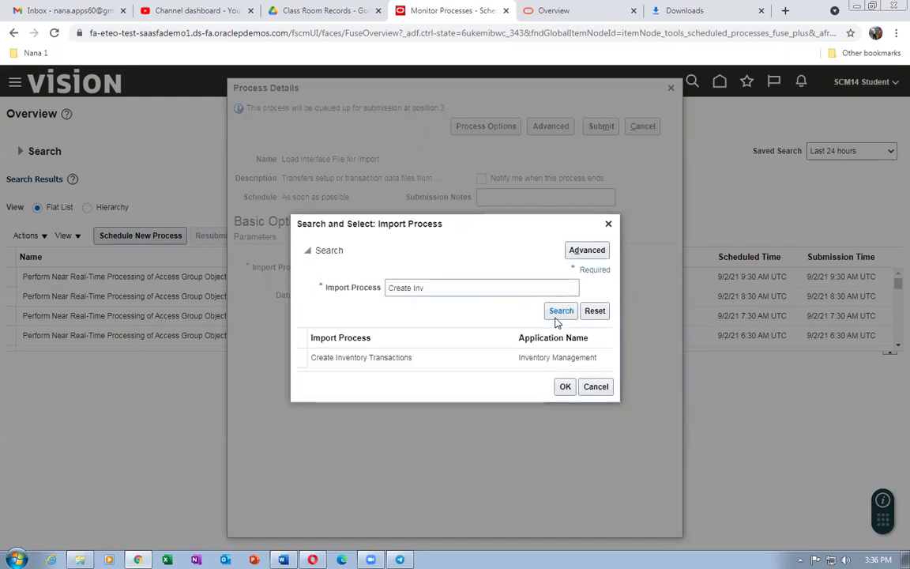
- Try the import process search with the lowercase spelling "Create inv"
click(435, 288)
key(BackSpace)
key(BackSpace)
key(BackSpace)
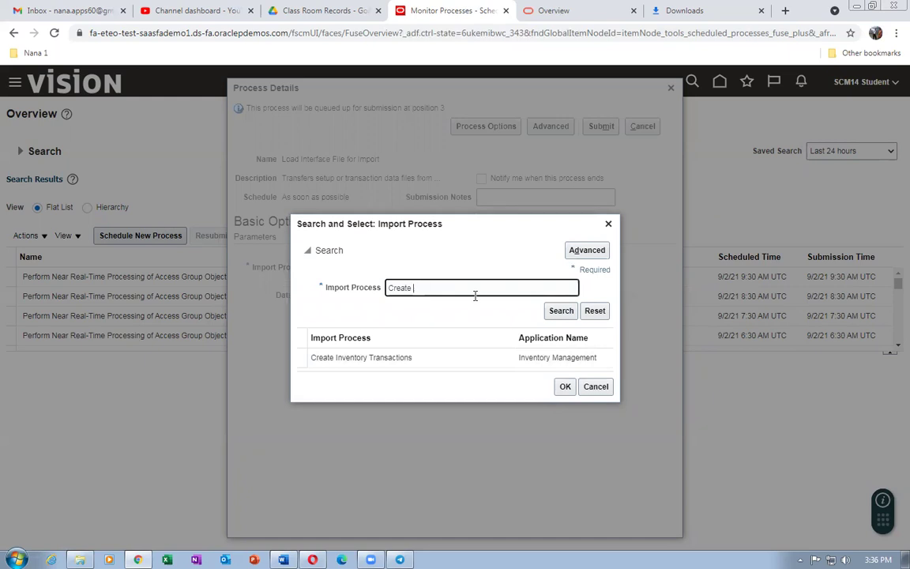
text(inv)
click(555, 312)
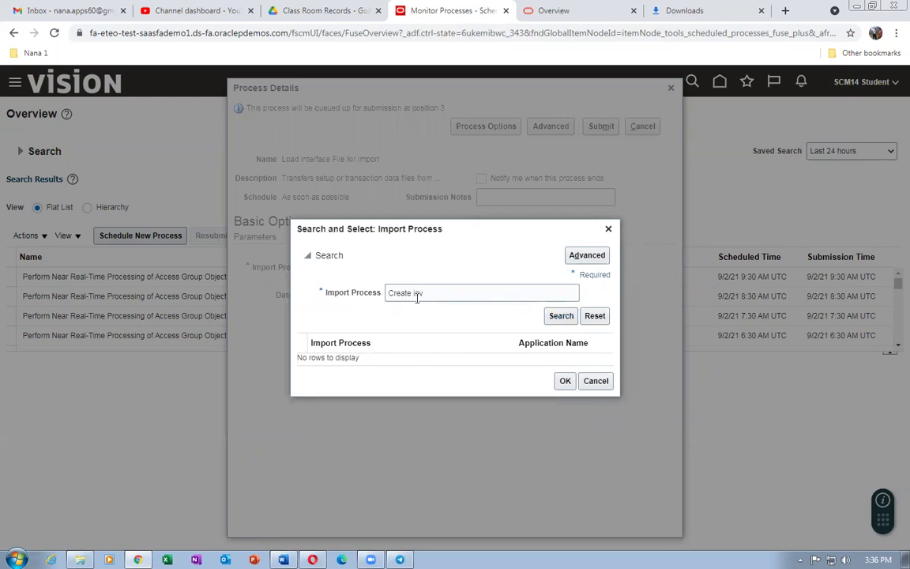
- Correct the import process search text to "Create Inv" with a capital I and run the search again
click(449, 293)
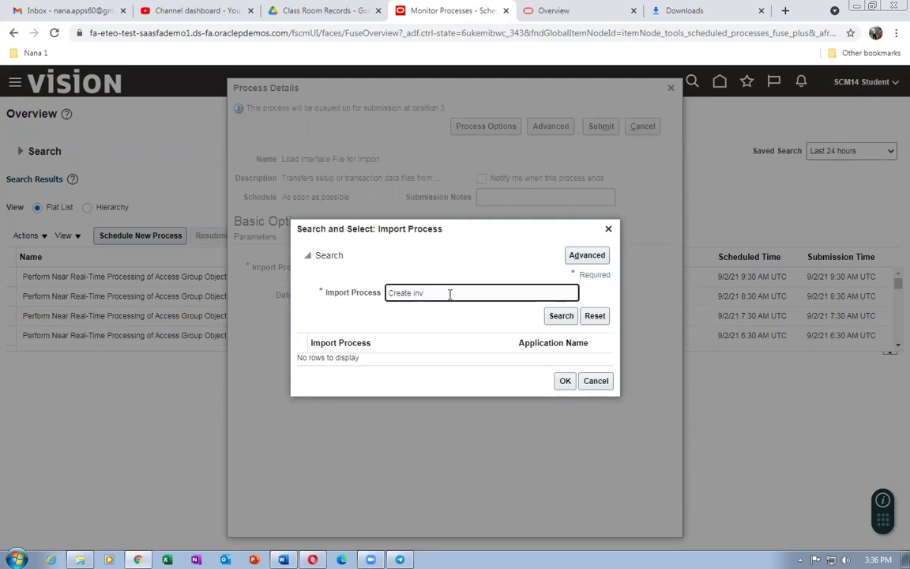
key(BackSpace)
key(BackSpace)
text(inv)
click(561, 315)
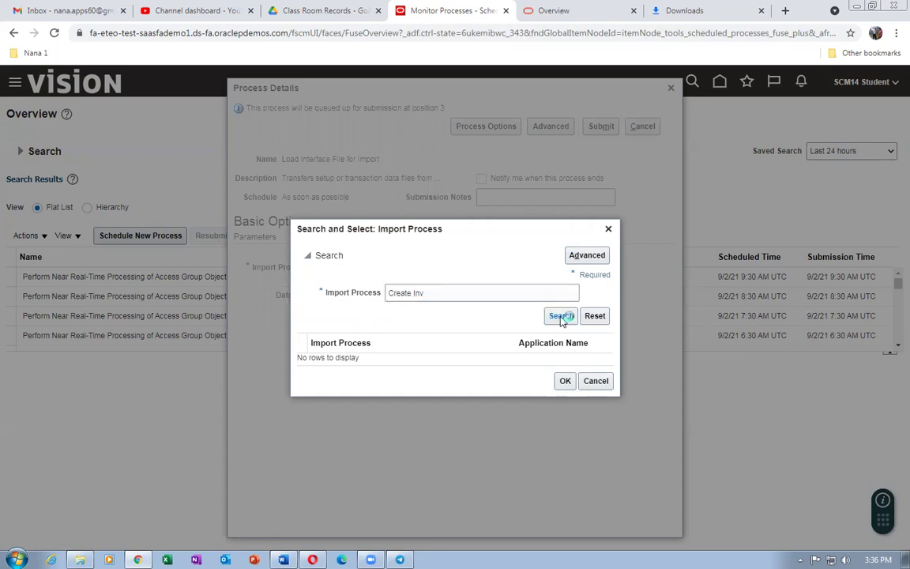
- Choose Create Inventory Transactions from the search results as the import process
click(465, 361)
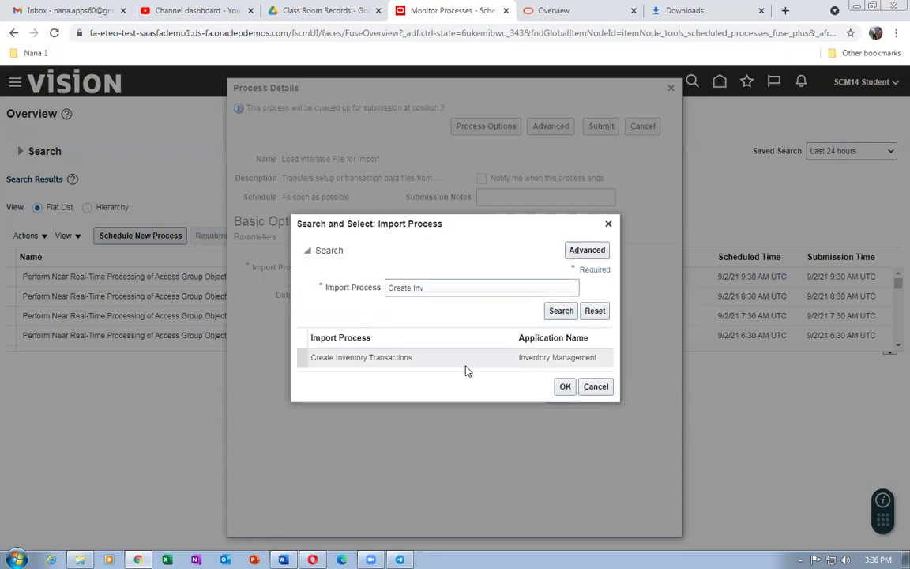
click(566, 391)
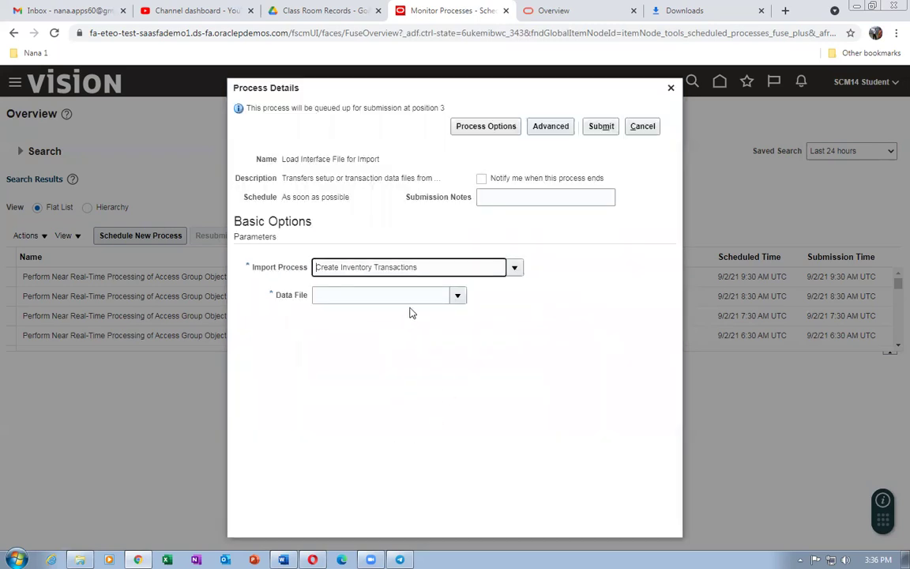
- Upload t01_stock_Import from the PWC Training Import folder as the data file and submit the Load Interface File for Import process
click(456, 297)
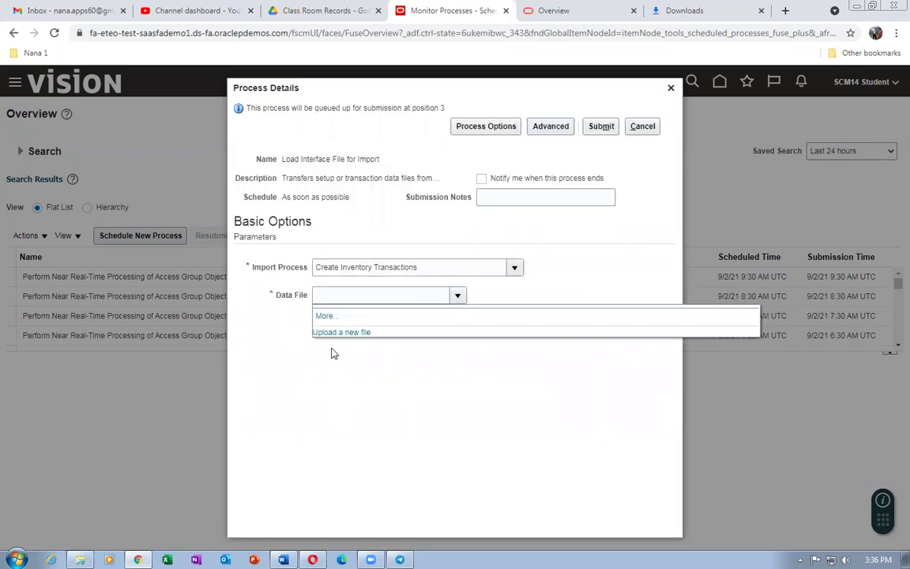
click(334, 332)
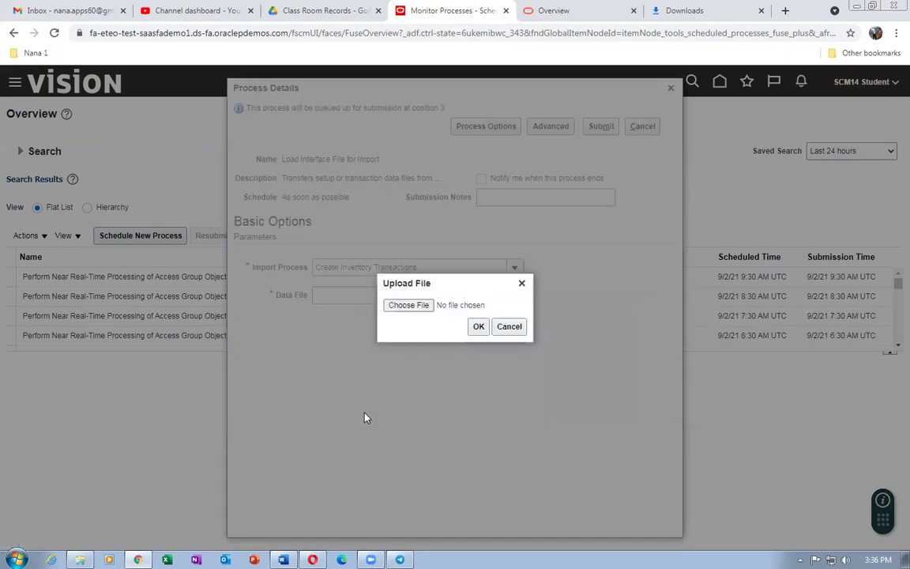
click(400, 308)
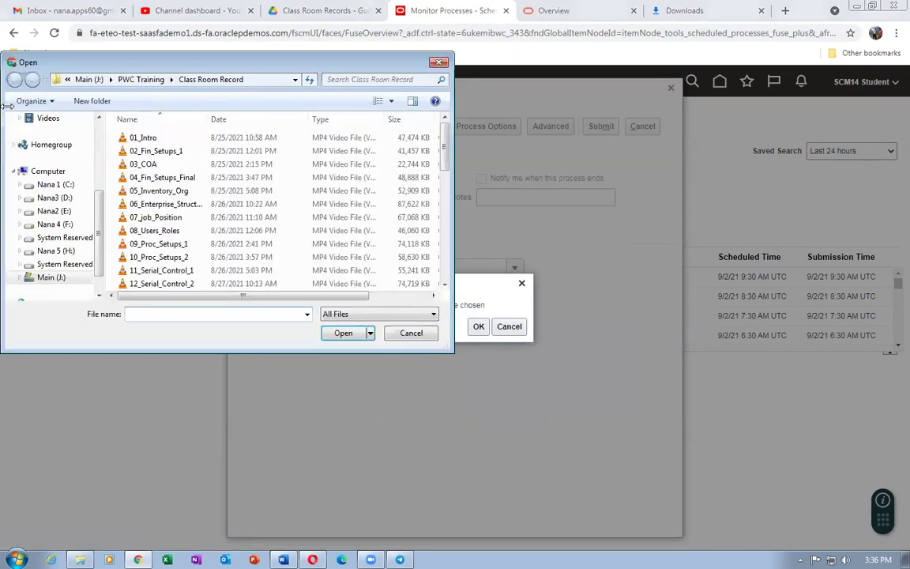
click(131, 79)
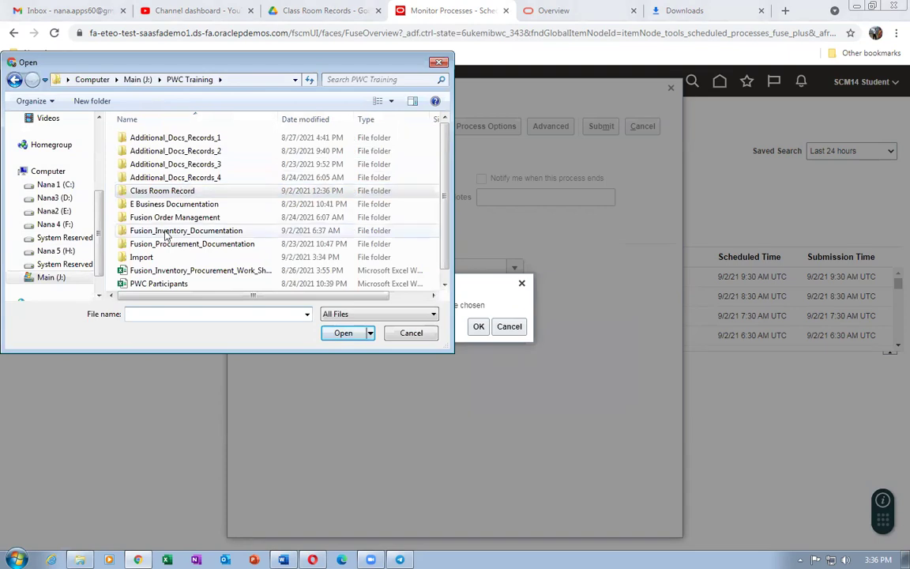
double_click(154, 259)
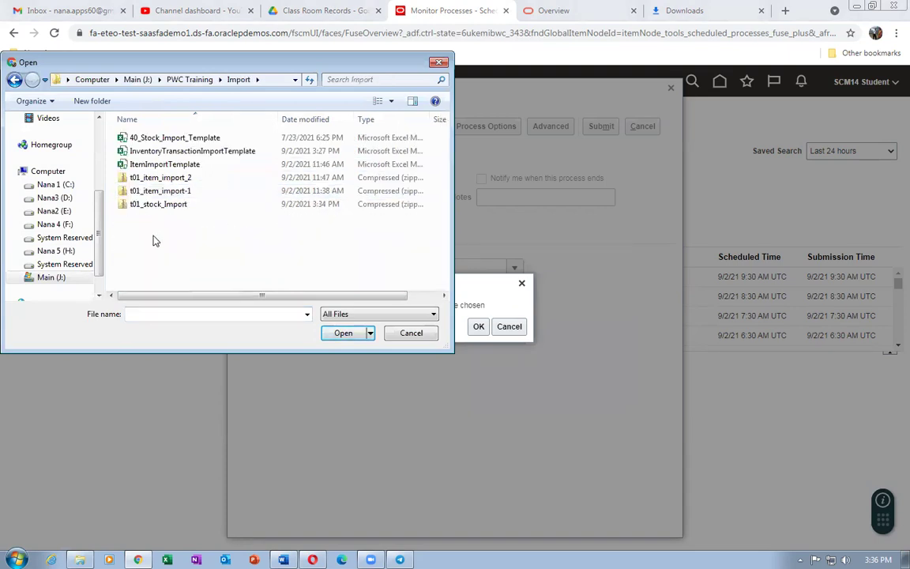
click(147, 207)
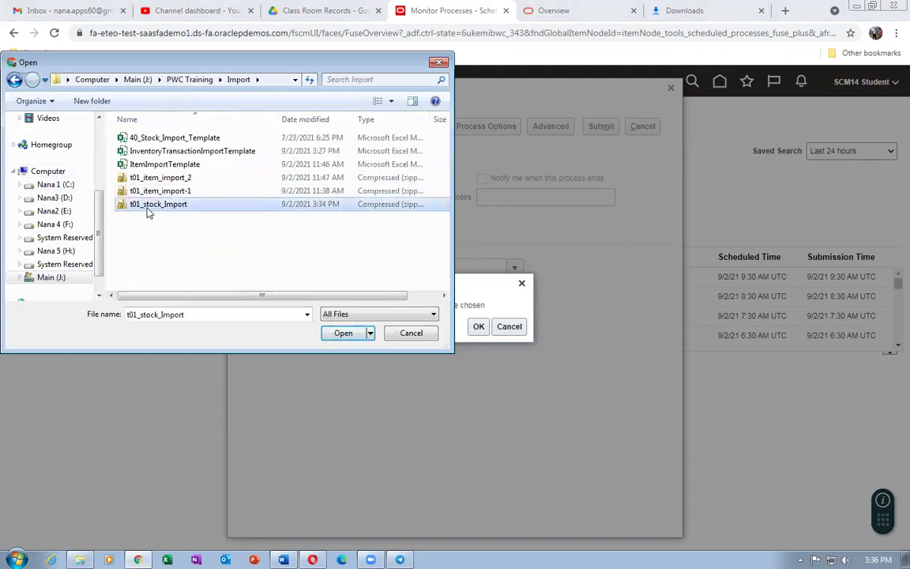
click(343, 332)
click(479, 327)
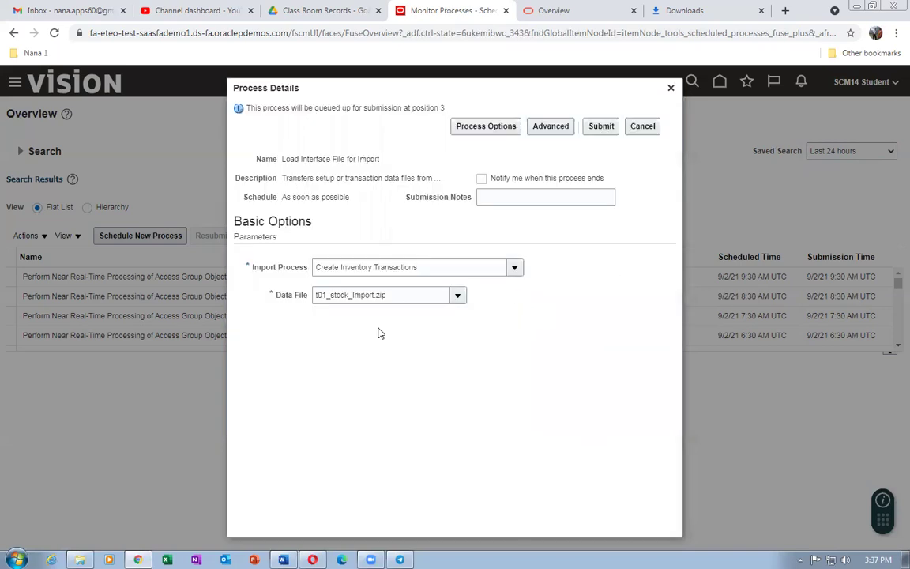
click(600, 127)
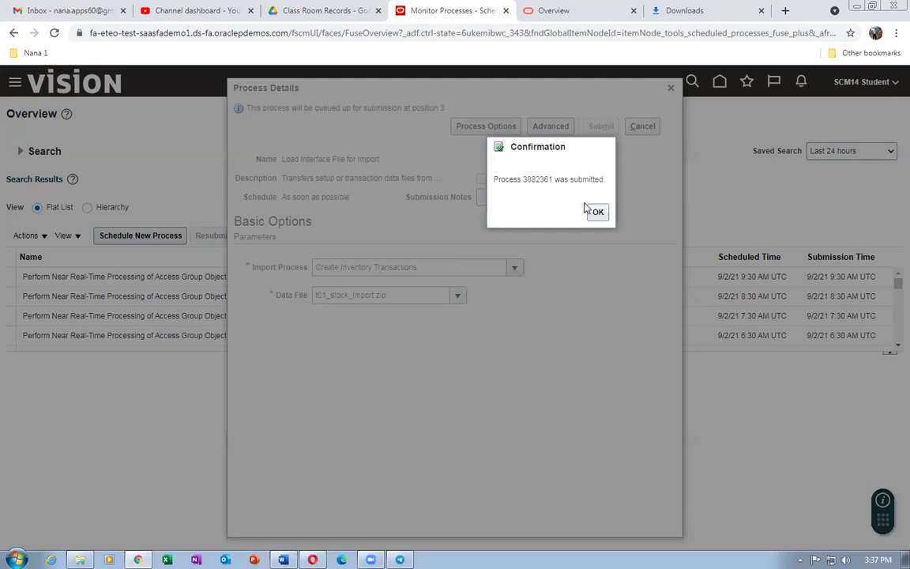
click(594, 213)
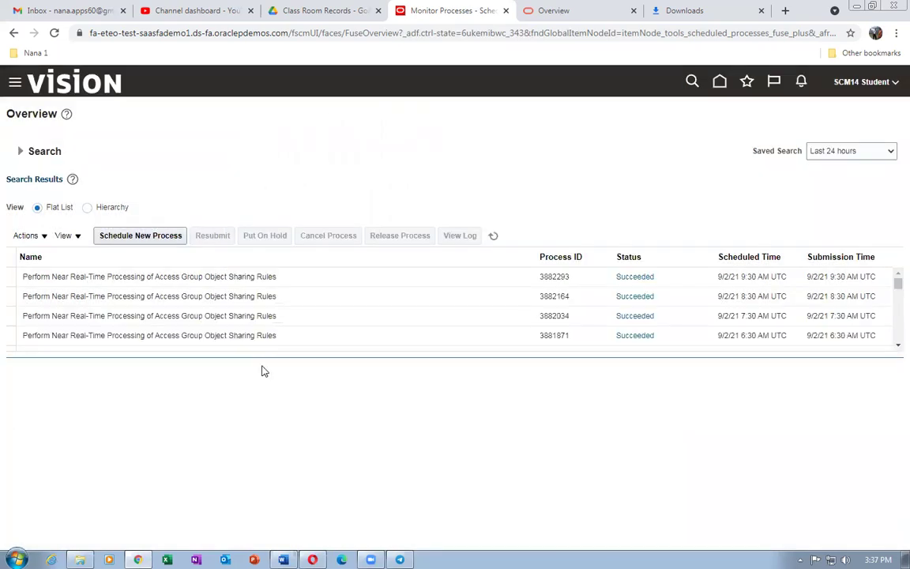
- Refresh the scheduled processes list repeatedly to monitor the status of Load Interface File for Import and its child processes
click(493, 236)
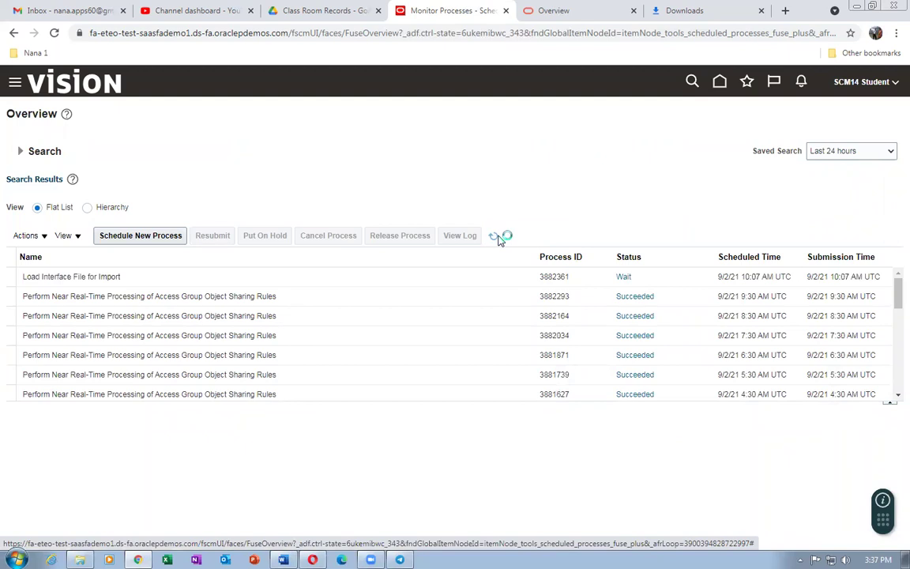
click(496, 237)
click(495, 237)
click(498, 239)
click(498, 238)
click(498, 239)
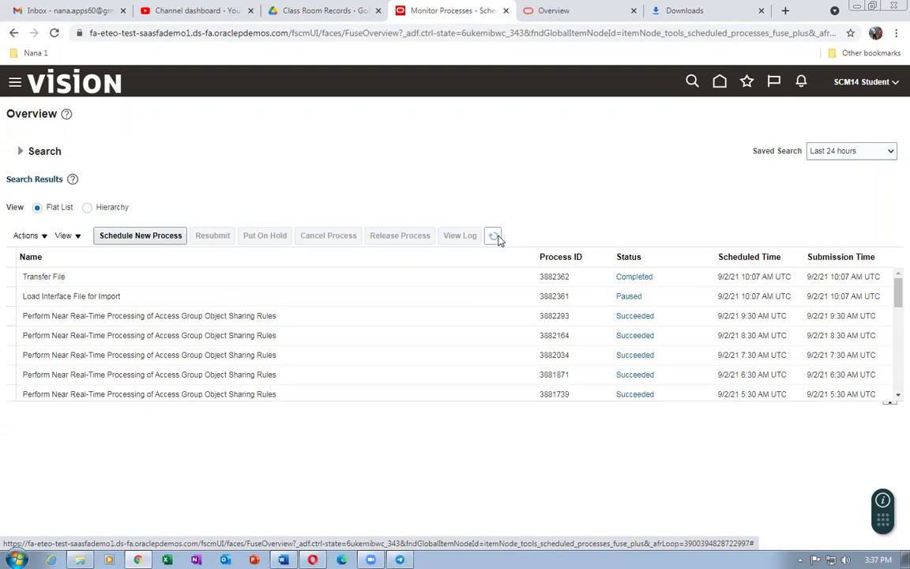
click(498, 238)
click(493, 237)
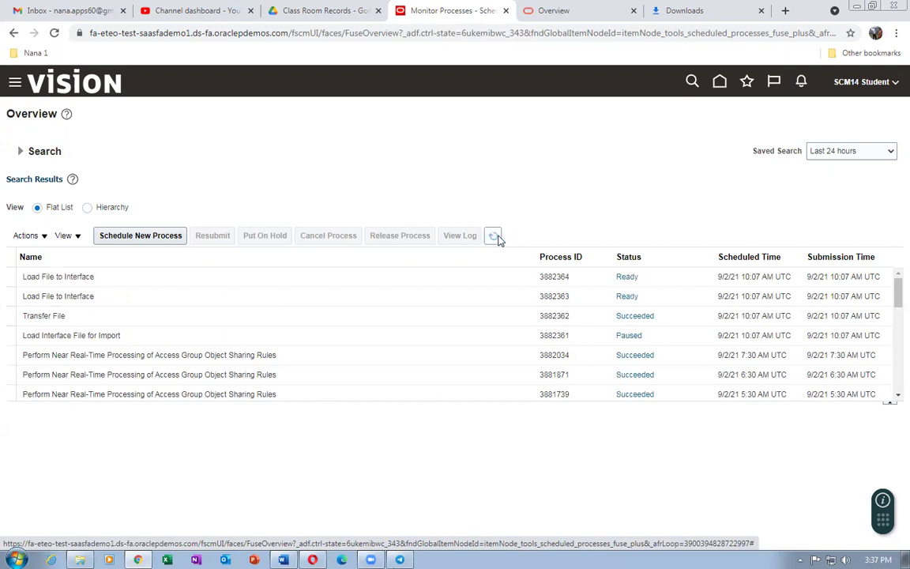
click(493, 236)
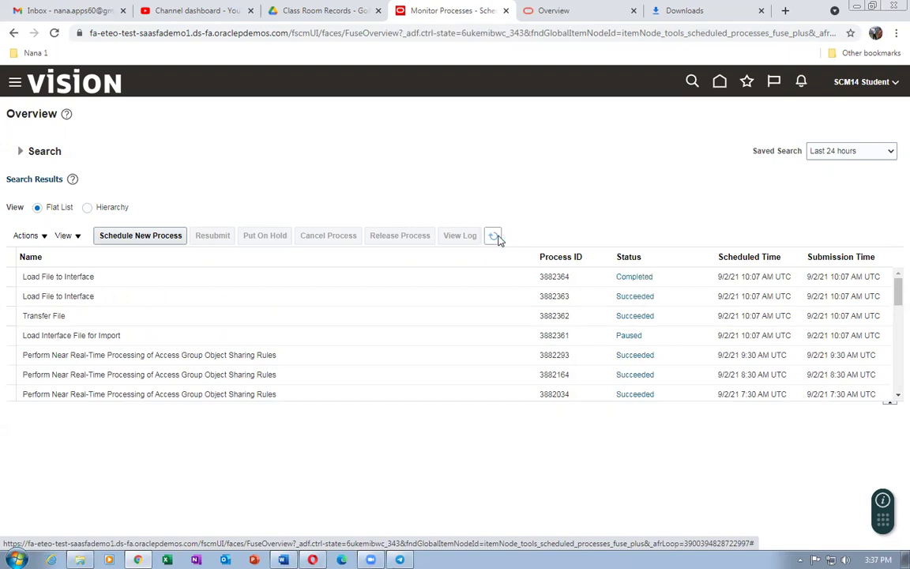
click(494, 236)
click(496, 237)
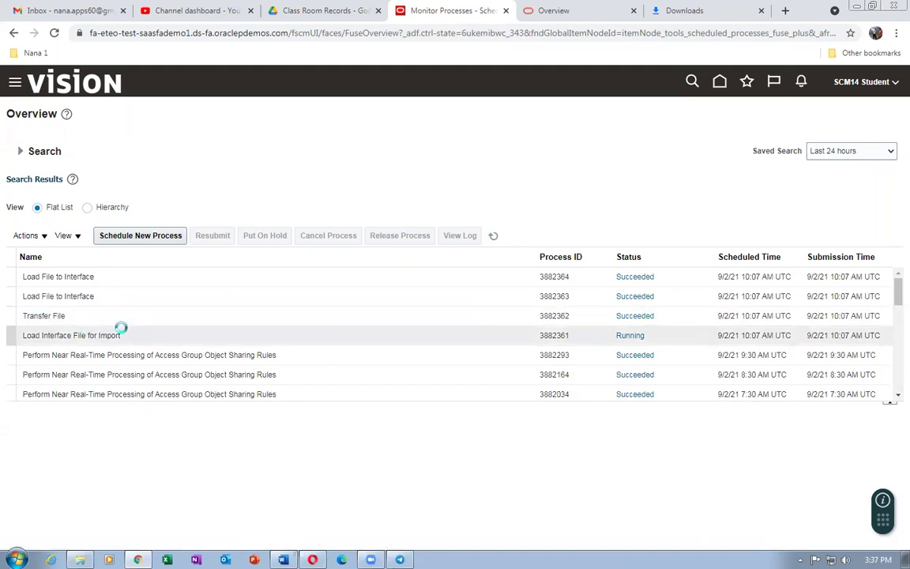
click(494, 237)
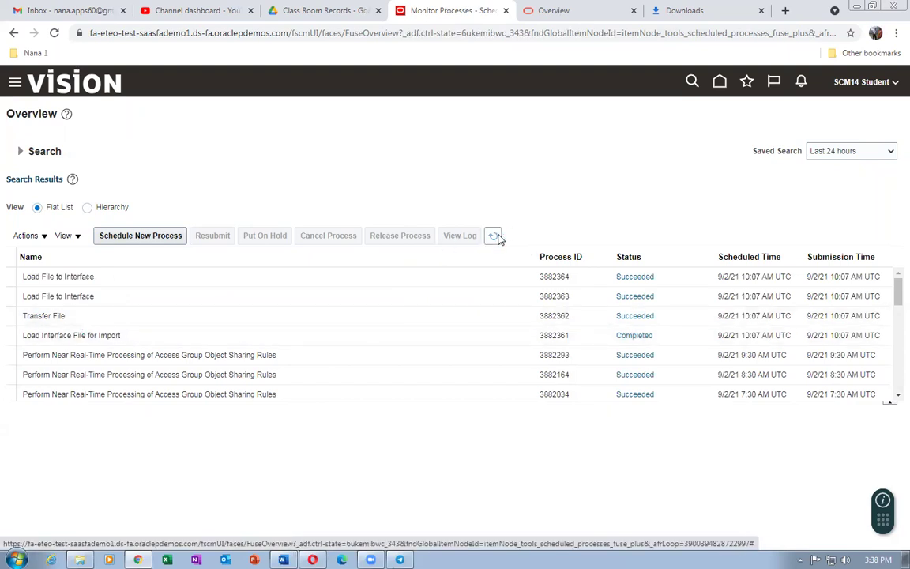
click(496, 237)
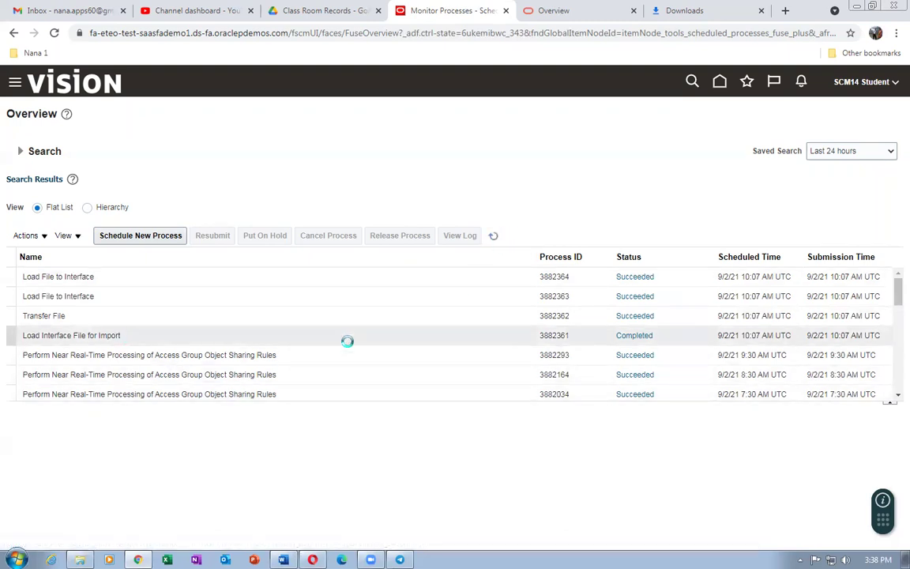
click(495, 239)
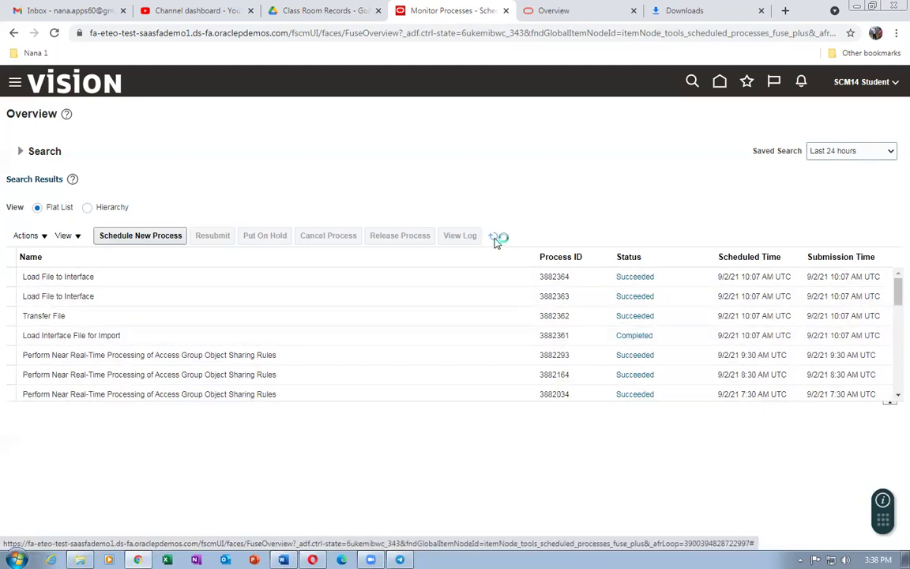
click(494, 238)
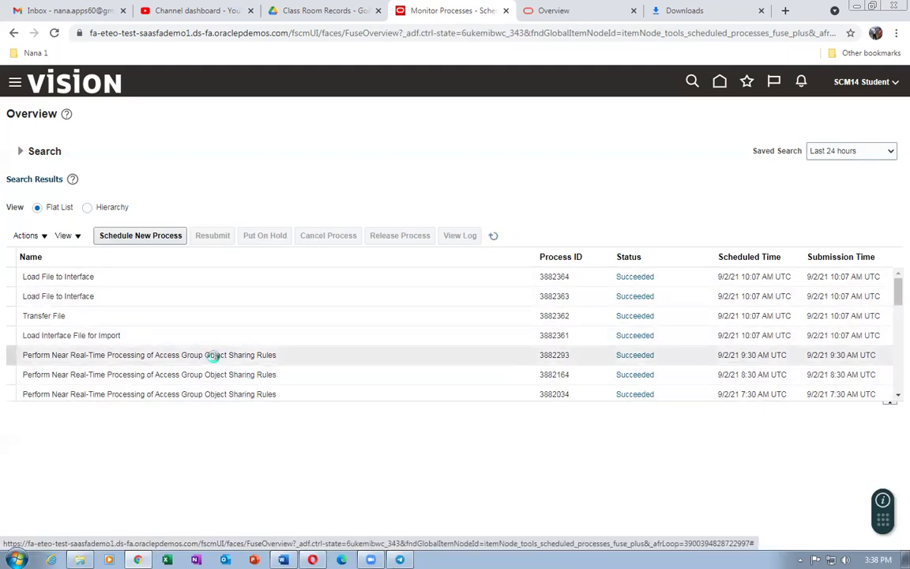
- Start scheduling a new job and look up the process name "Mange inv"
click(115, 236)
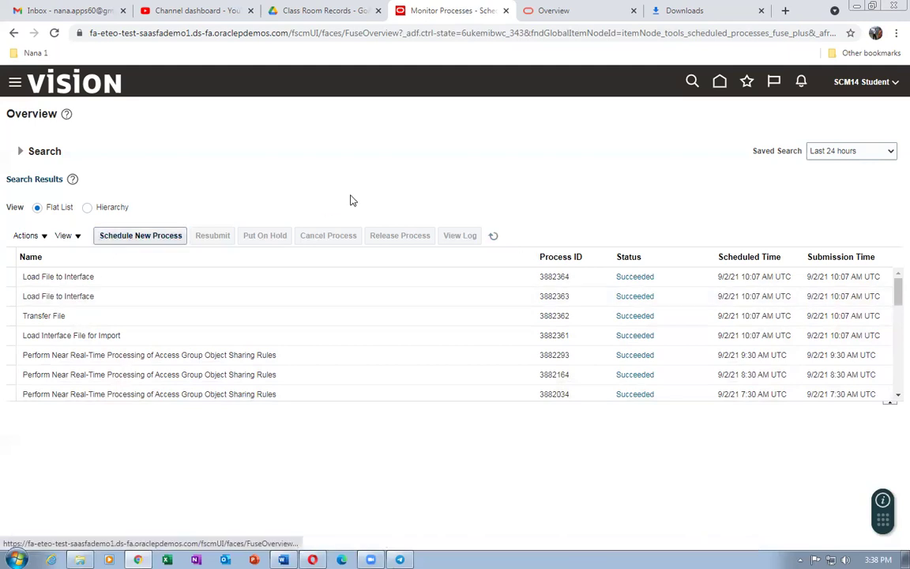
drag(290, 302, 190, 301)
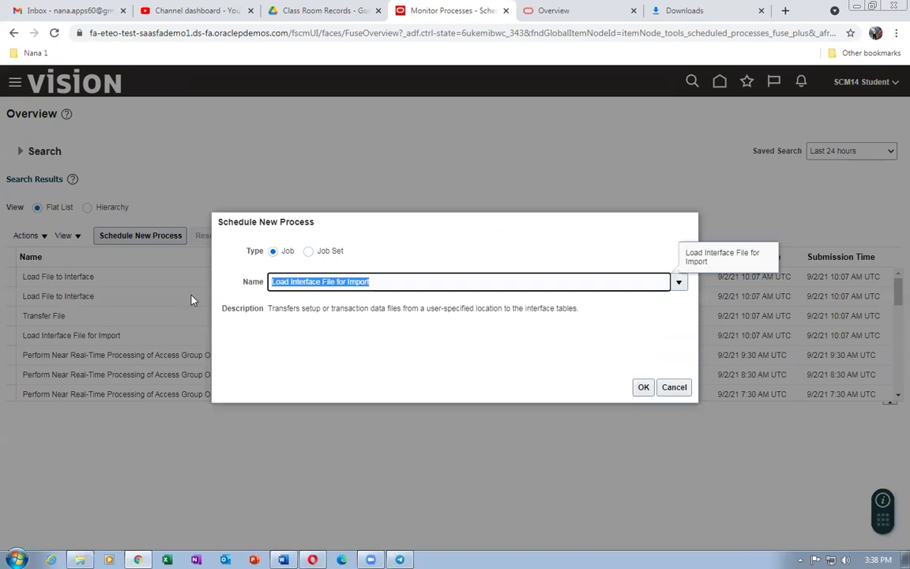
text(Mange )
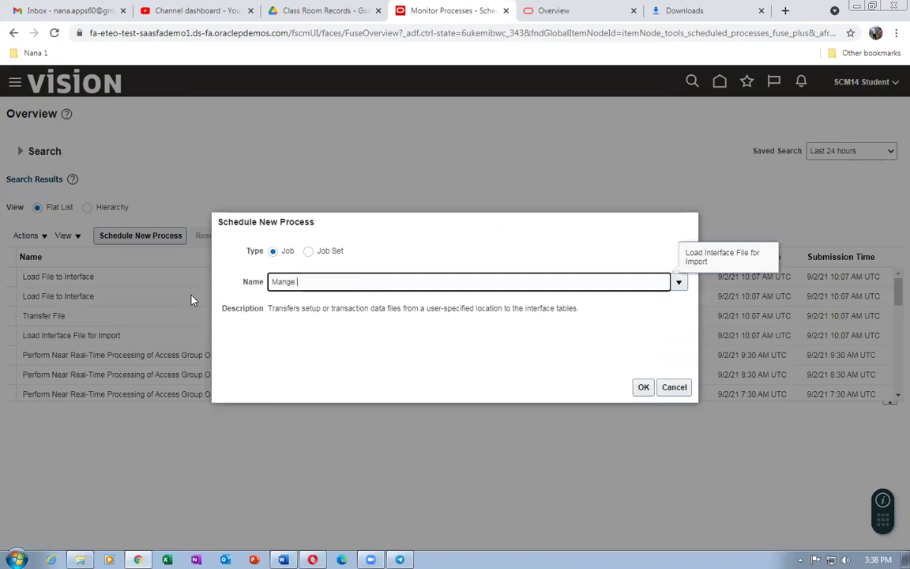
text(inv)
key(Tab)
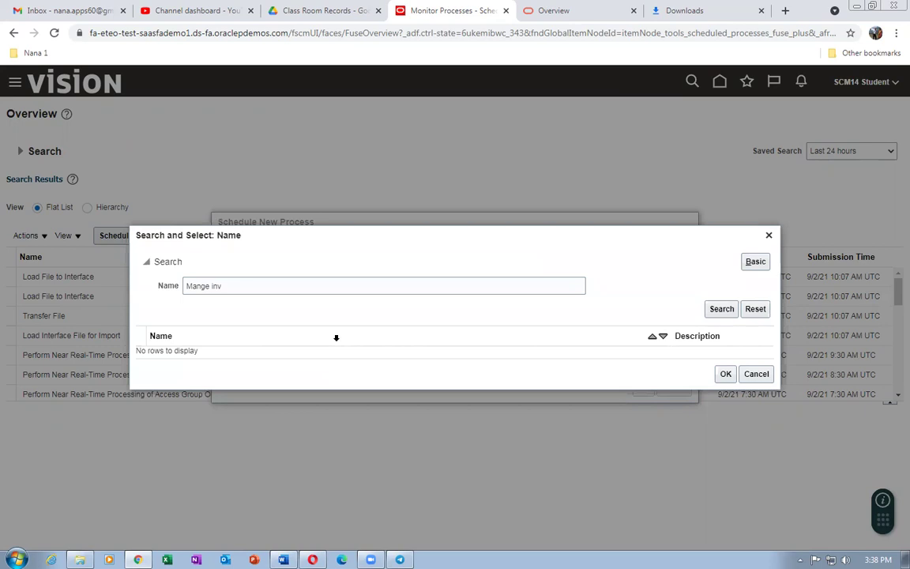
- Change the process name search to "Mange Inventory" and run it
click(271, 287)
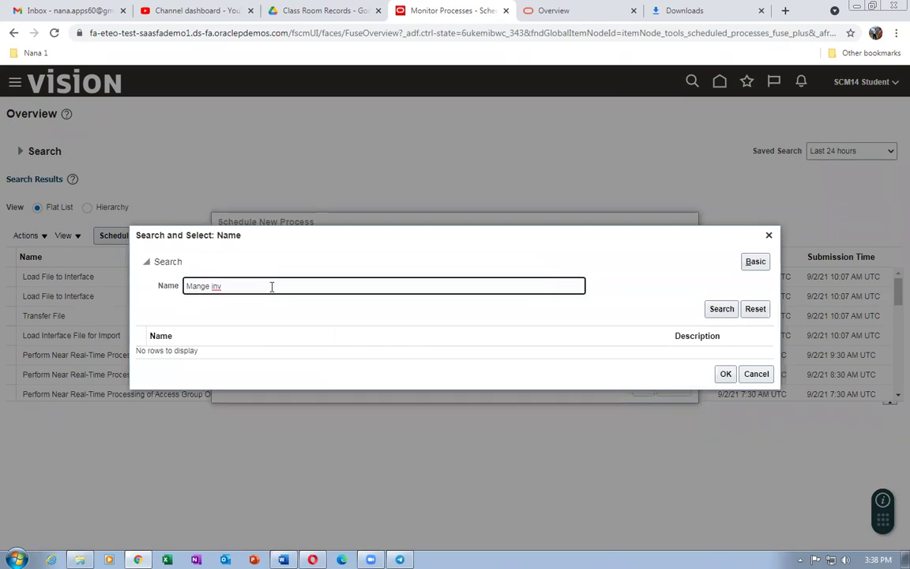
key(BackSpace)
key(BackSpace)
key(BackSpace)
text(Inventory)
click(721, 309)
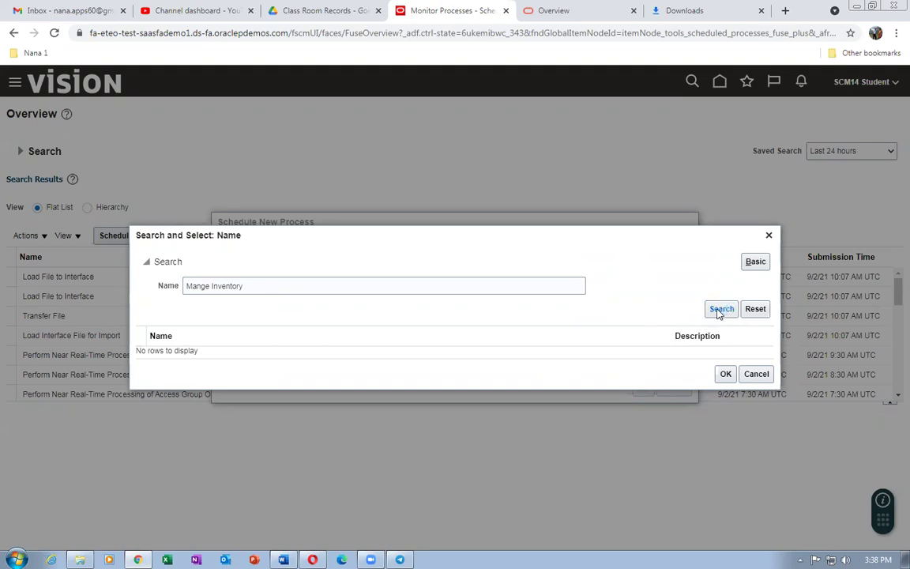
- Search for "Create Inv", select Create Inventory Transactions as the job and open its process details
click(257, 288)
drag(258, 287, 178, 299)
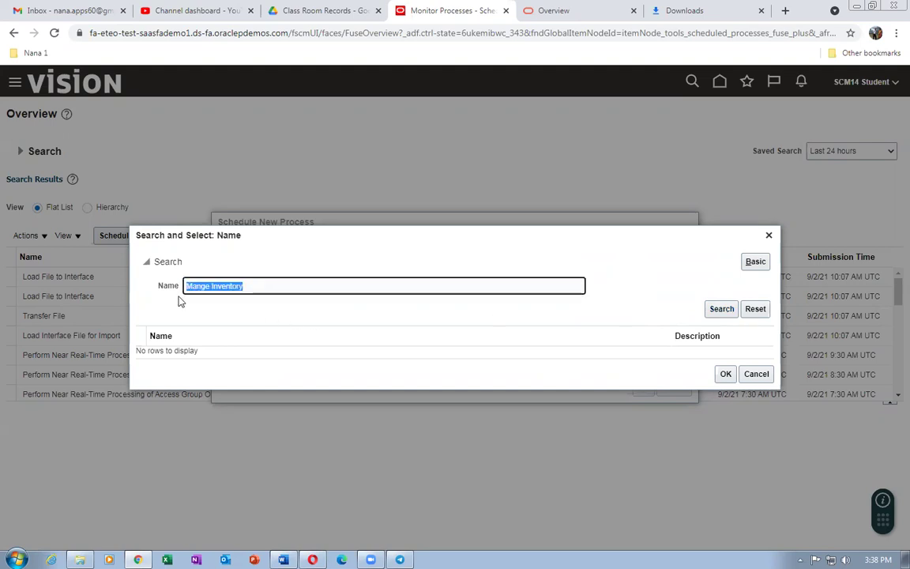
text(Create Inv)
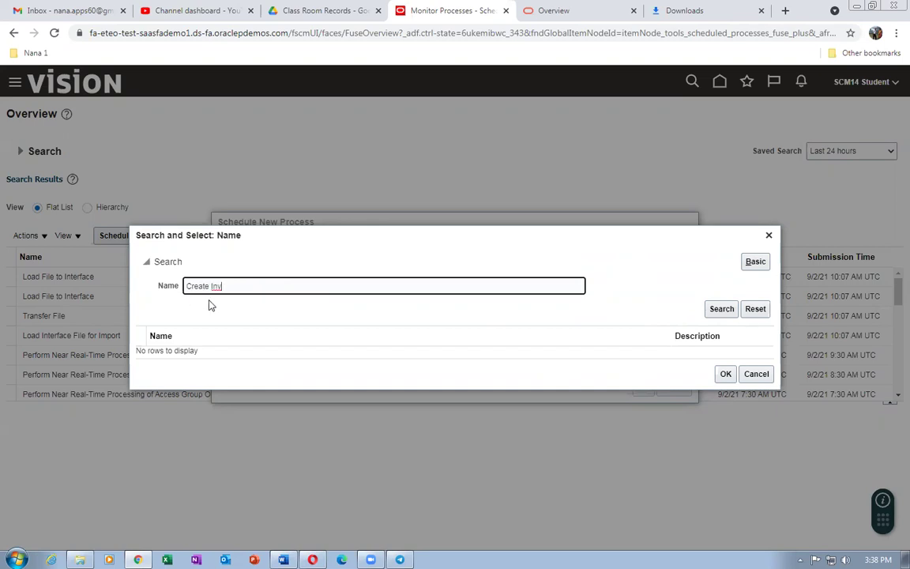
click(721, 309)
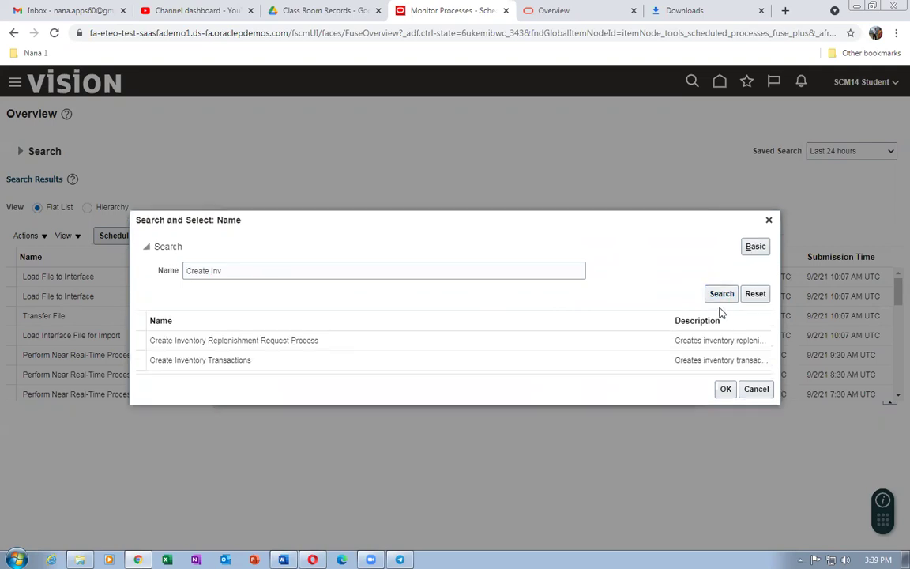
click(347, 368)
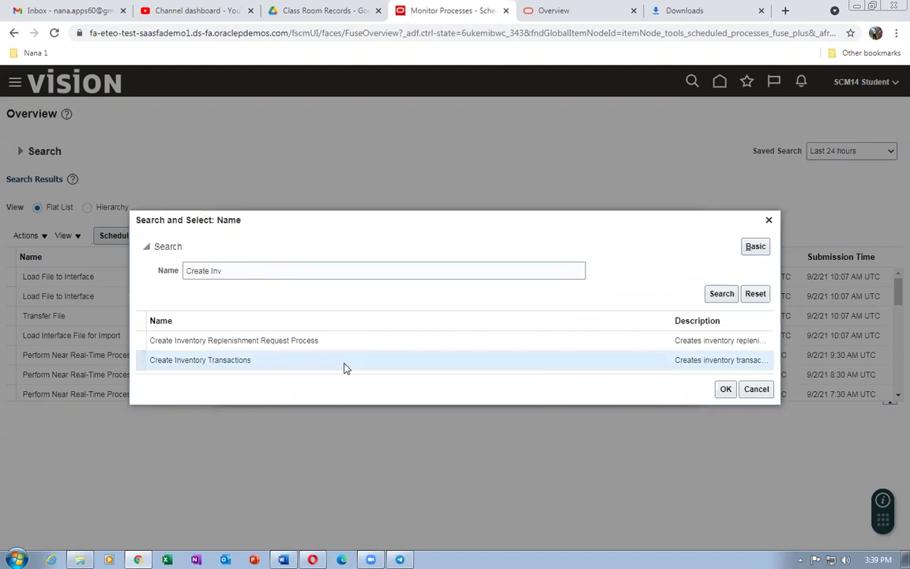
click(725, 389)
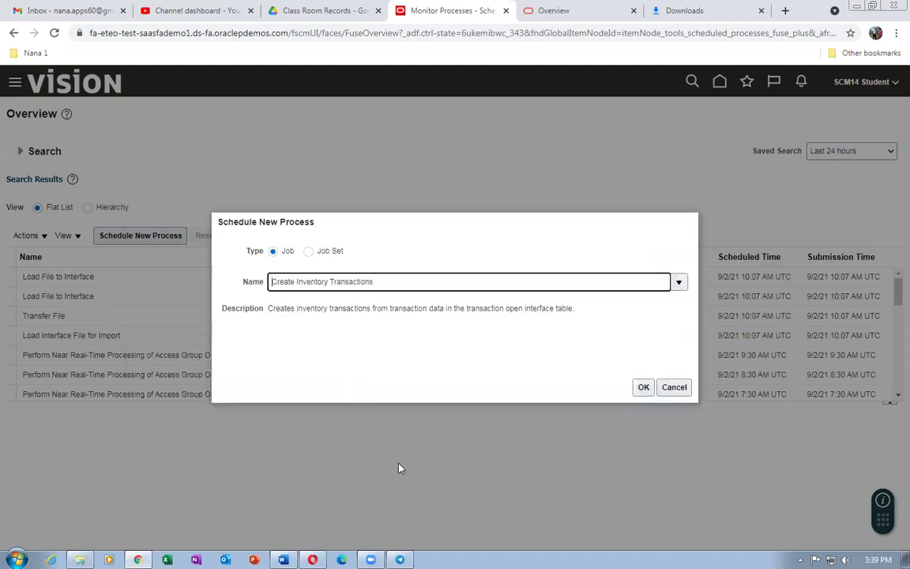
click(644, 387)
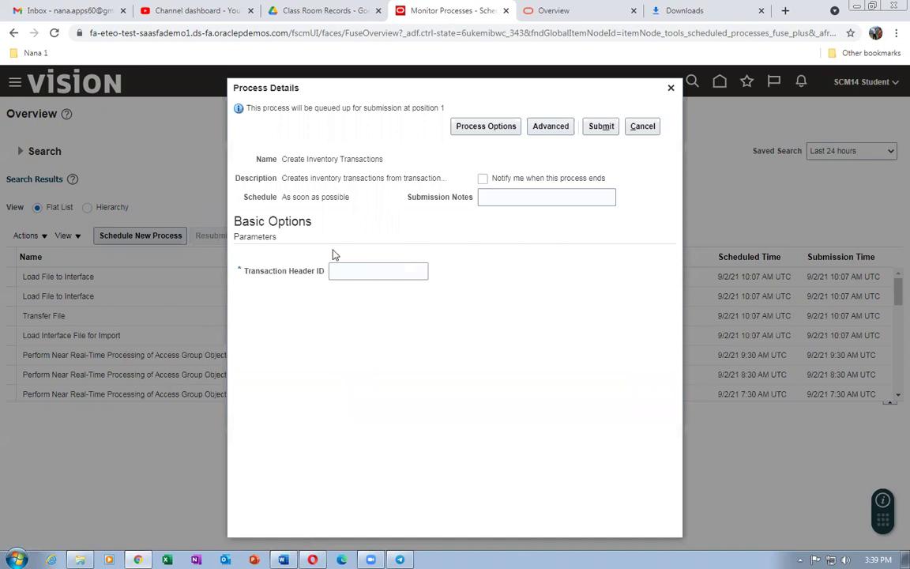
- Try to submit Create Inventory Transactions with an empty Transaction Header ID, and cancel the process details
click(366, 270)
click(602, 128)
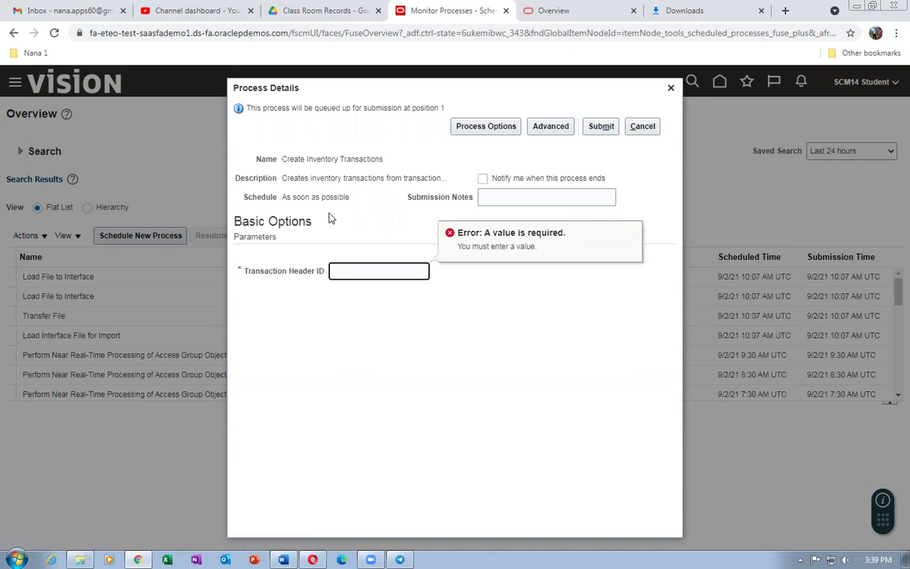
click(645, 126)
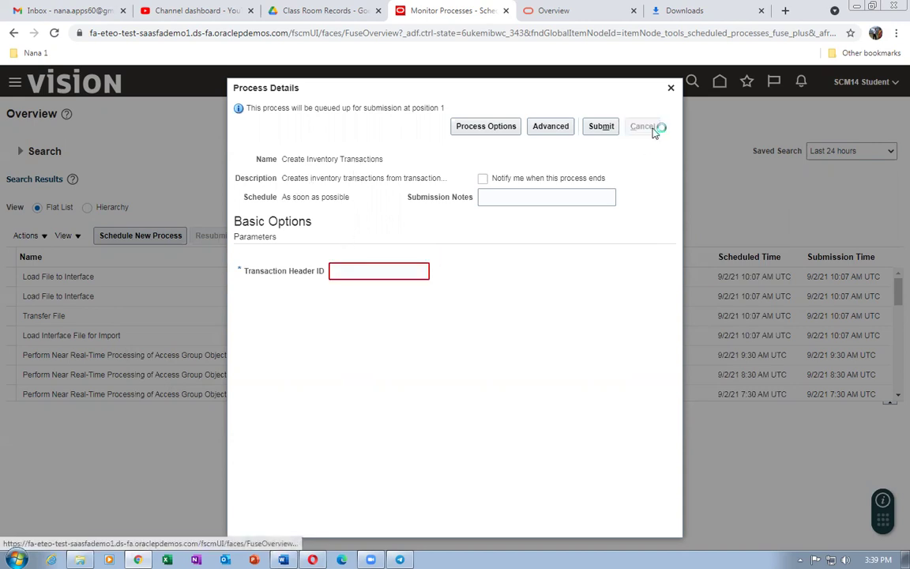
- Start scheduling a new job, search the process names for "Manage" and select Manage Inventory Transactions
click(140, 236)
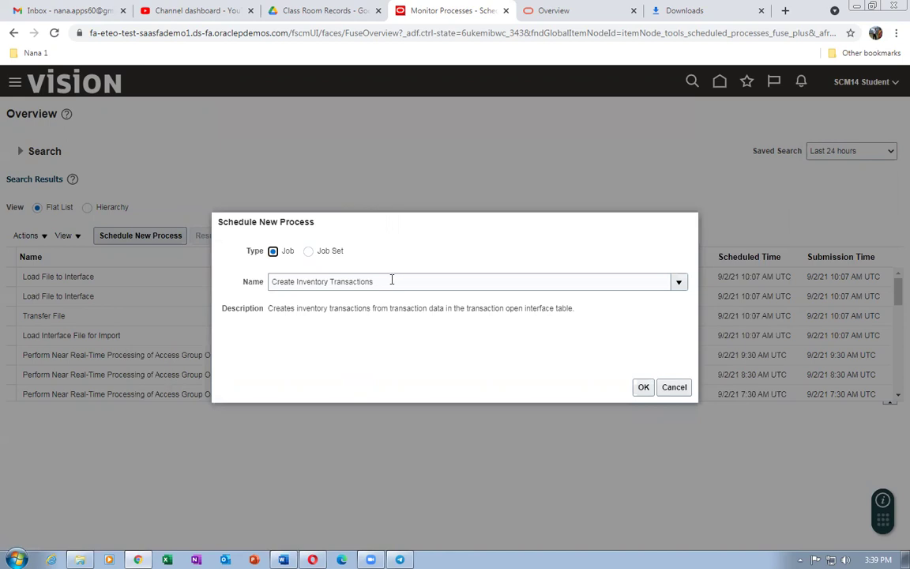
drag(392, 281, 271, 281)
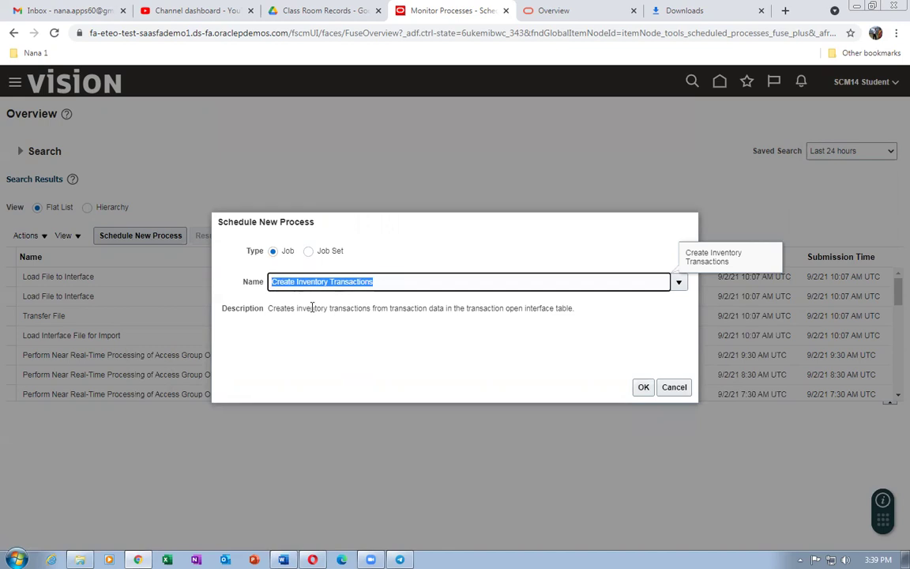
text(Manage)
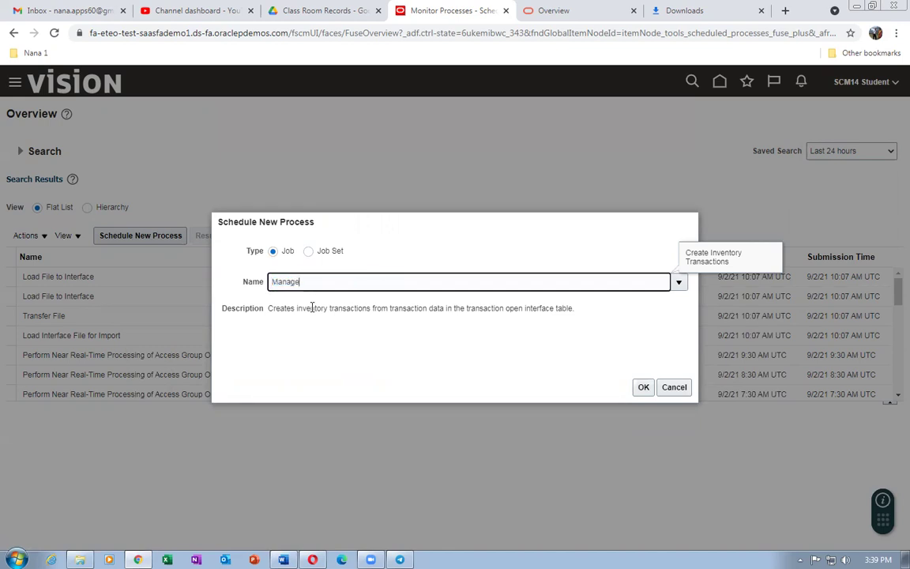
key(Tab)
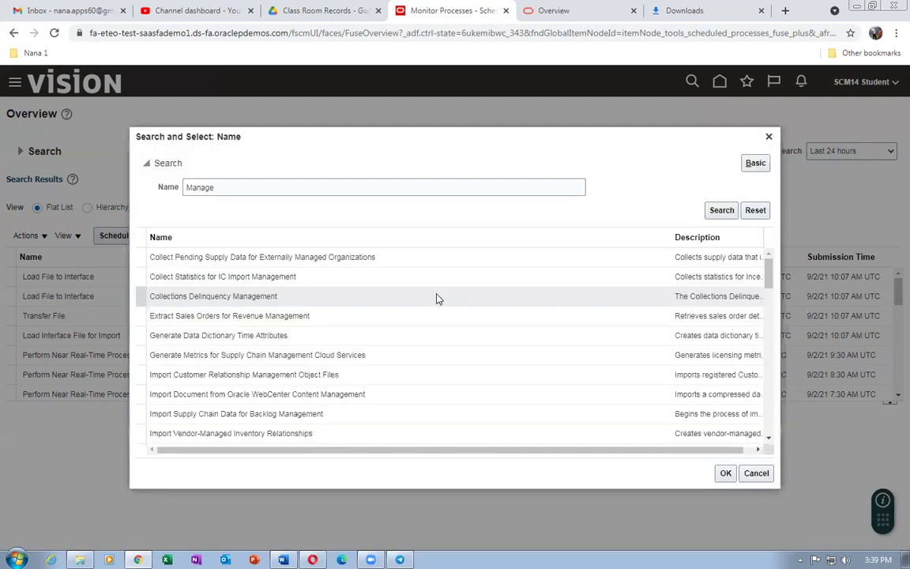
drag(769, 271, 767, 319)
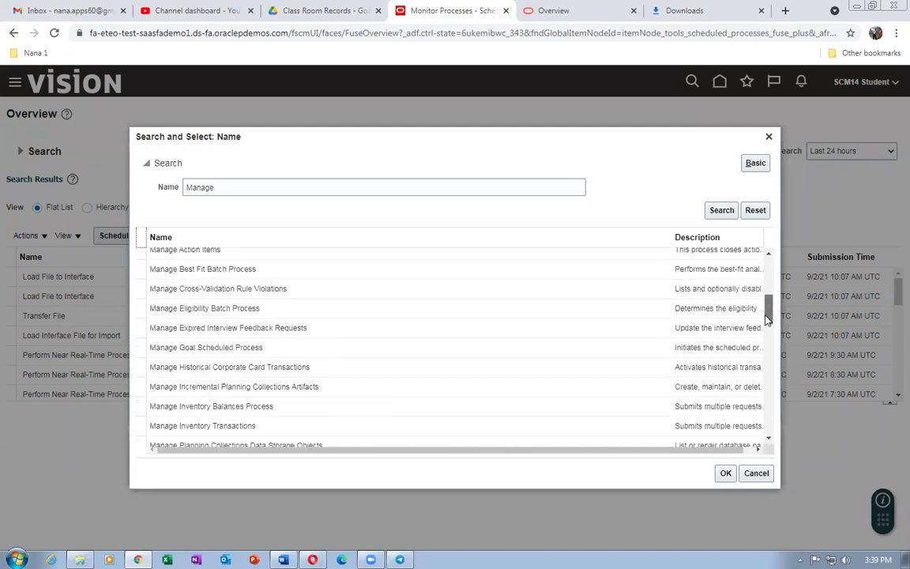
click(313, 433)
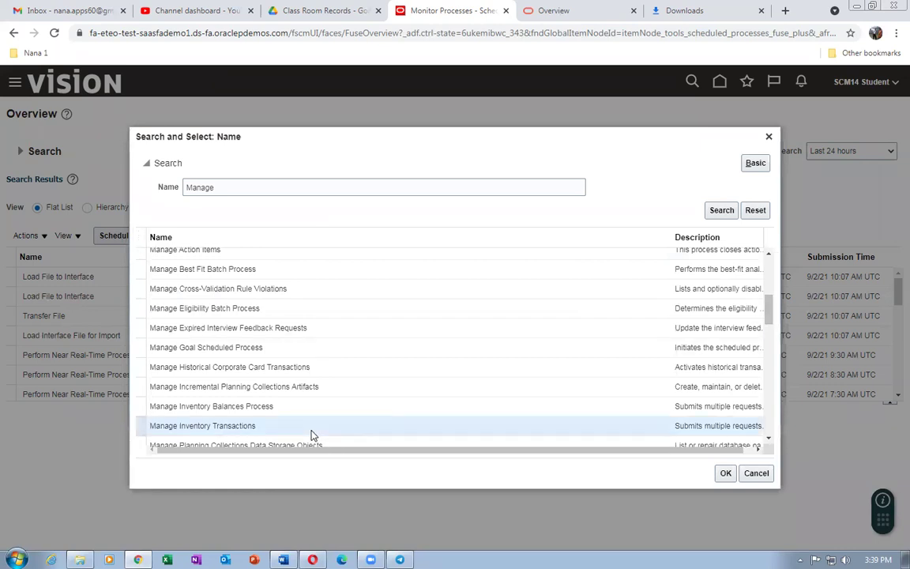
click(725, 473)
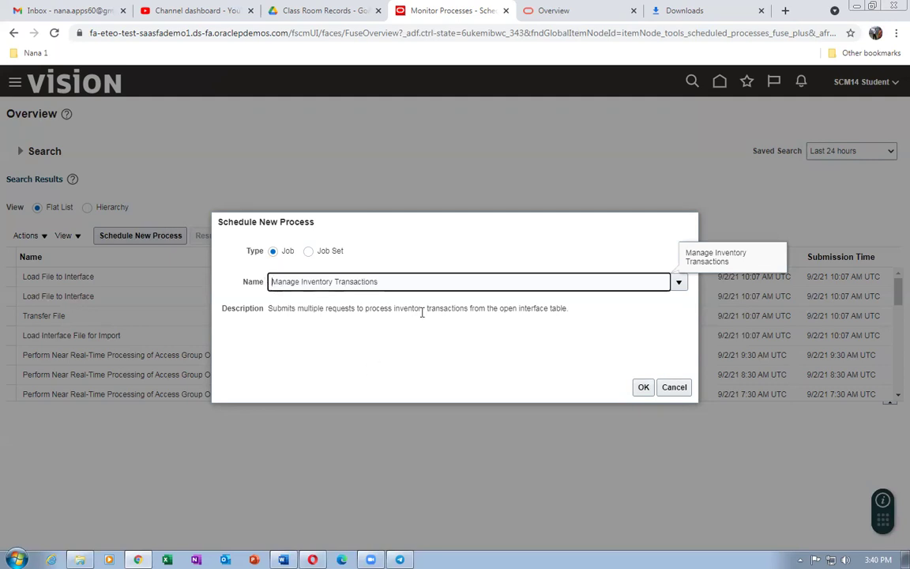
- Submit the Manage Inventory Transactions process with its default options and acknowledge the submission
click(643, 390)
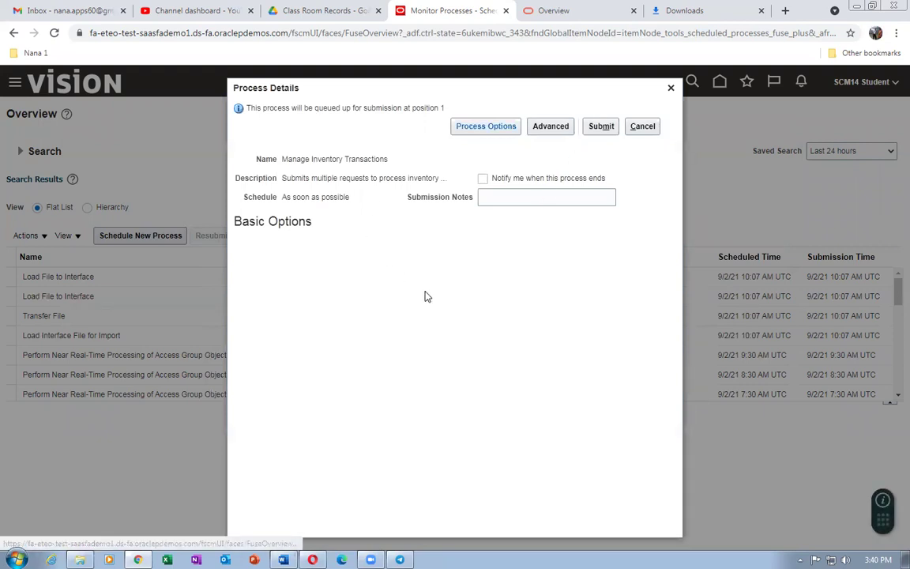
click(599, 127)
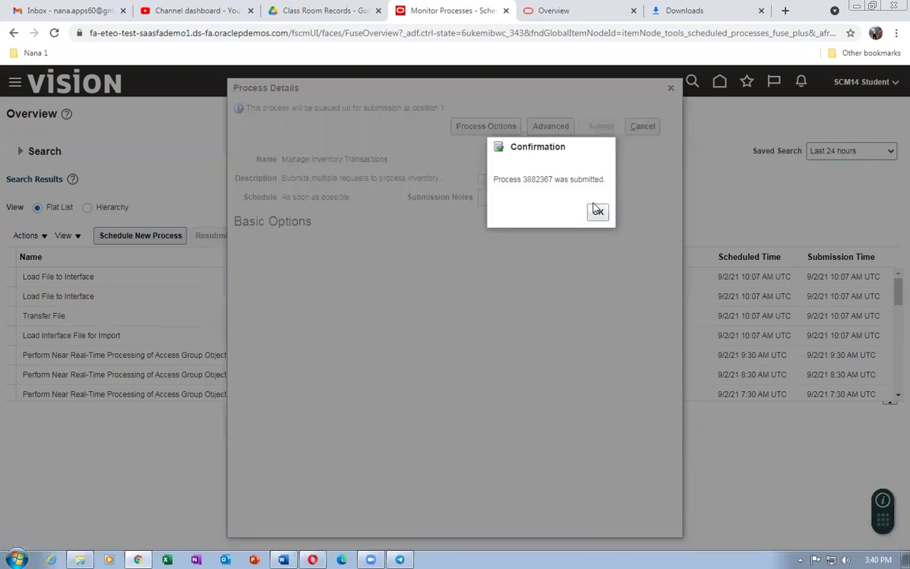
click(598, 210)
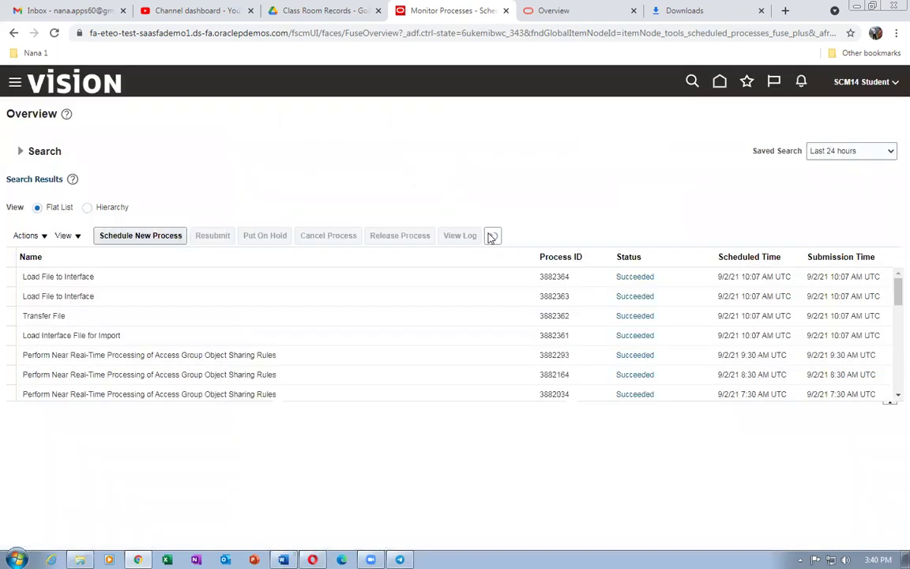
- Refresh the scheduled process list repeatedly to monitor Manage Inventory Transactions and its Create Inventory Transactions child process until both finish
click(491, 236)
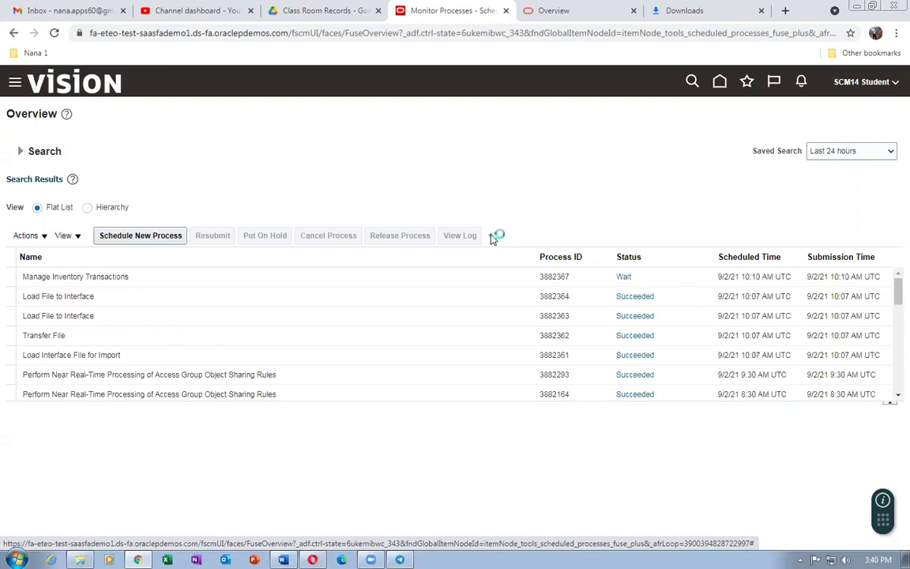
click(492, 237)
click(492, 237)
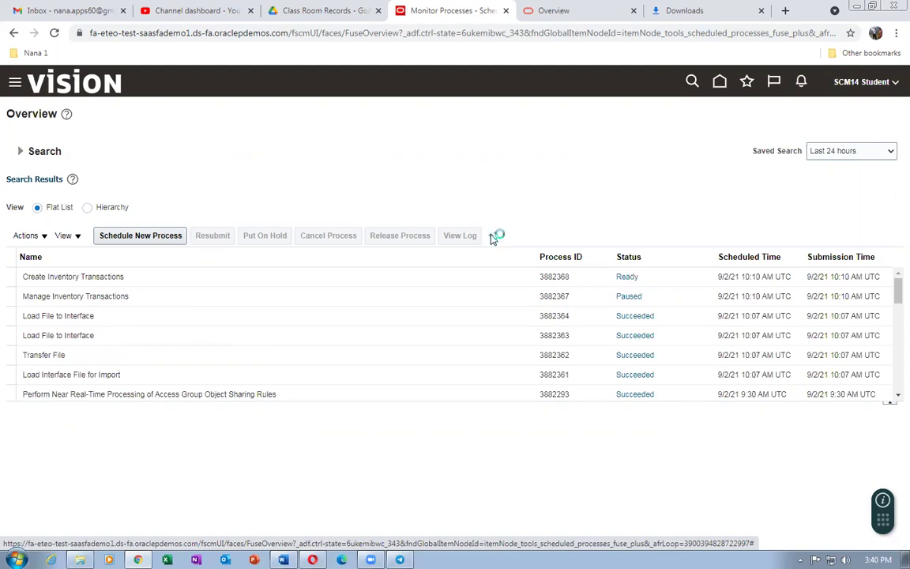
click(492, 237)
click(492, 237)
click(492, 237)
click(491, 237)
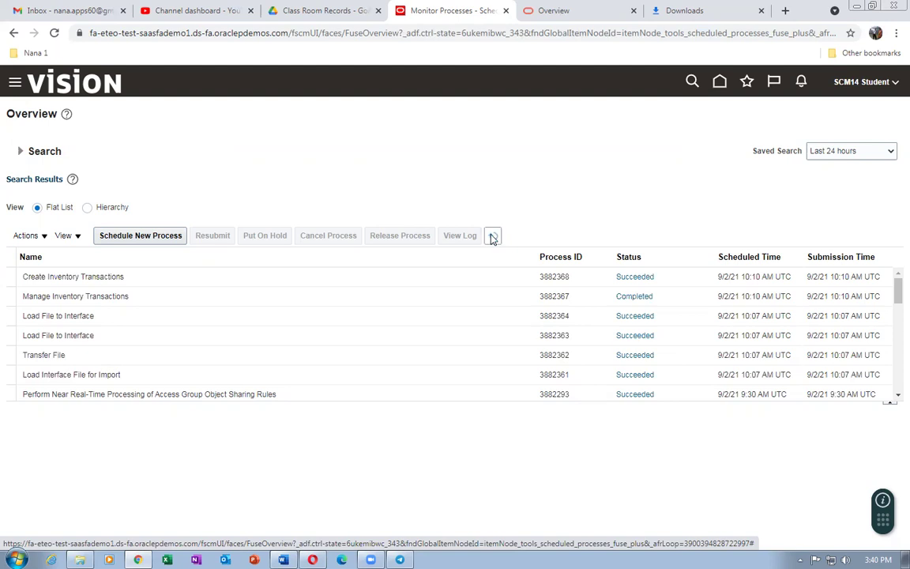
click(492, 237)
click(492, 237)
- Duplicate the Monitor Processes browser page and display the Inventory Management task list in the copy
right_click(449, 15)
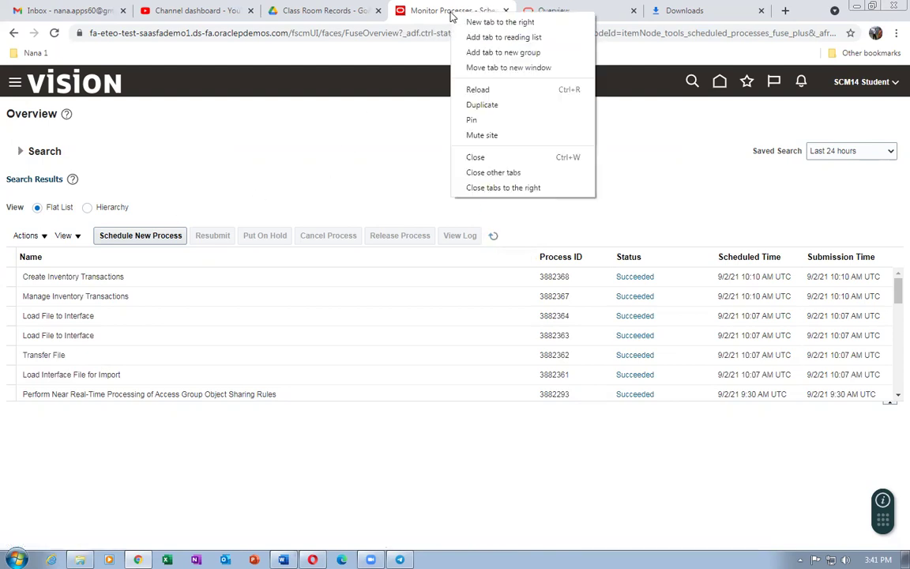
click(474, 106)
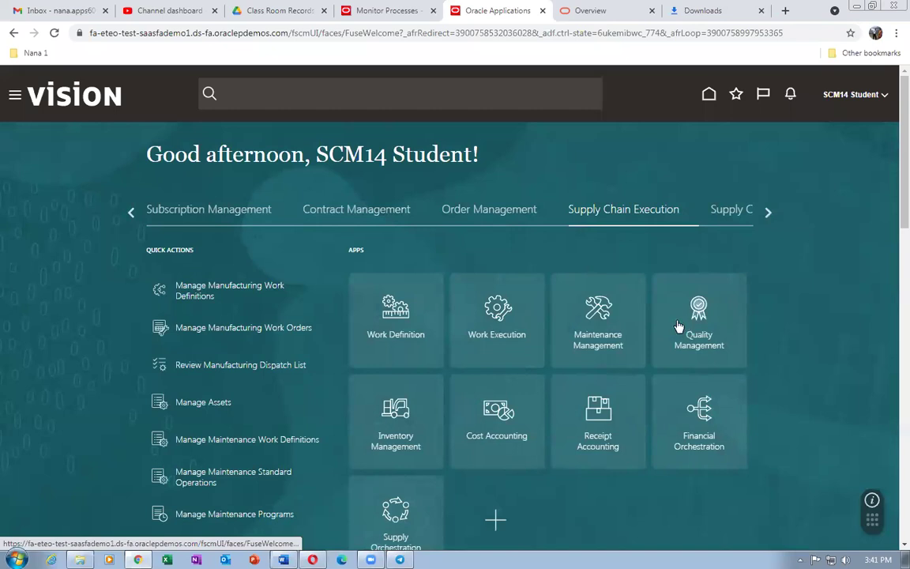
click(432, 439)
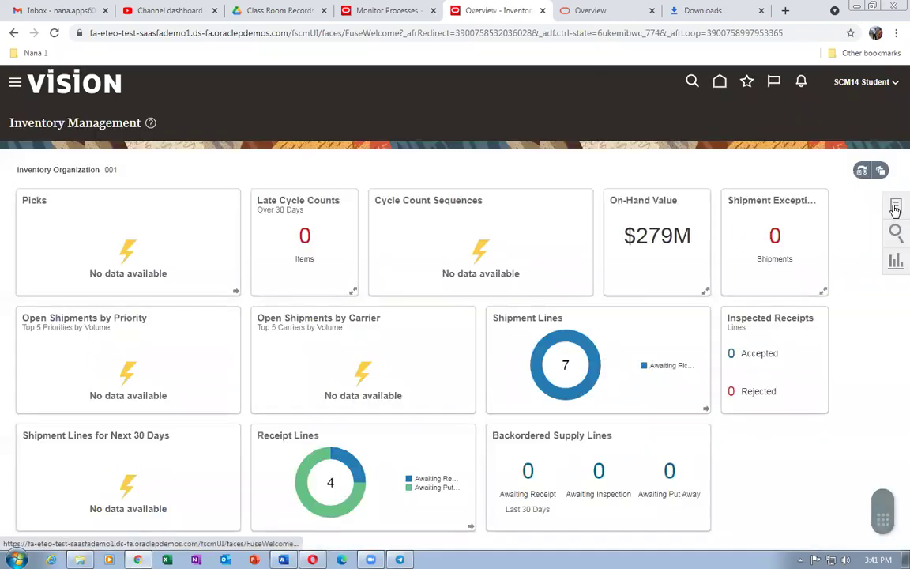
click(893, 209)
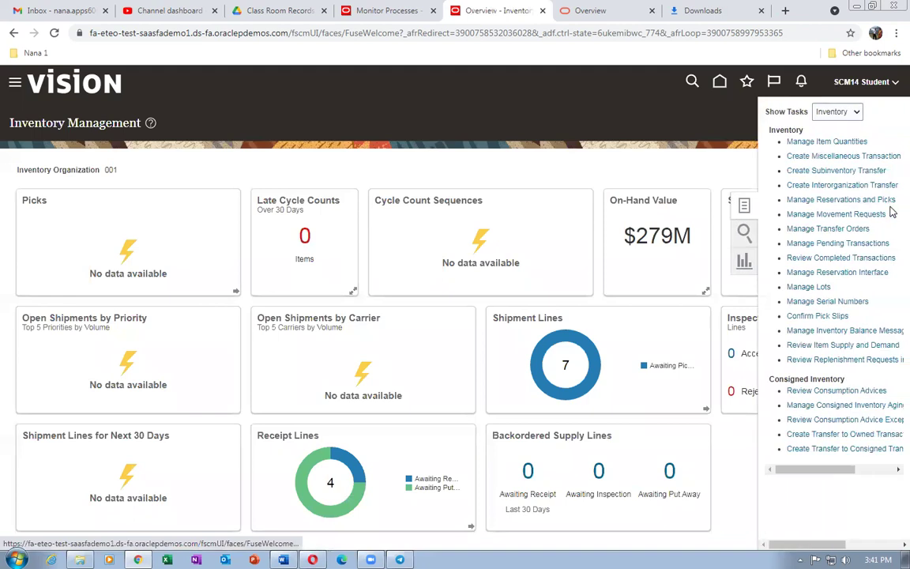
- Search Manage Item Quantities for the on-hand quantity of item j05_laptop in organization 001
click(827, 143)
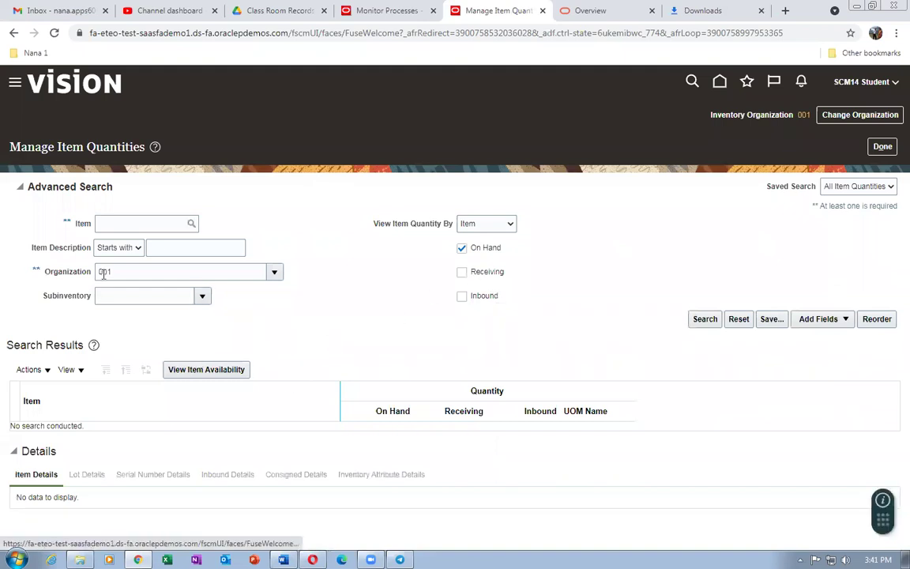
click(125, 225)
text(j05_lap)
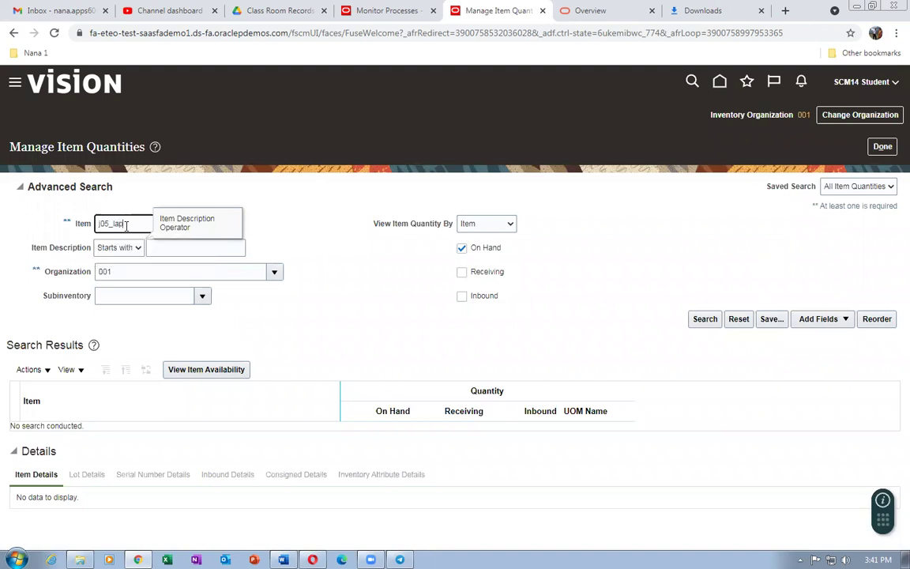
text(top)
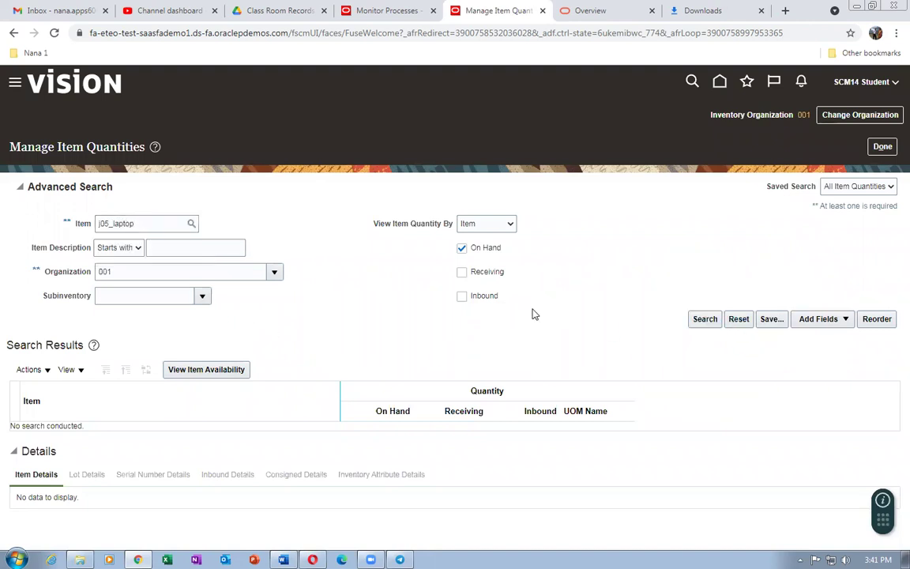
click(706, 321)
click(708, 323)
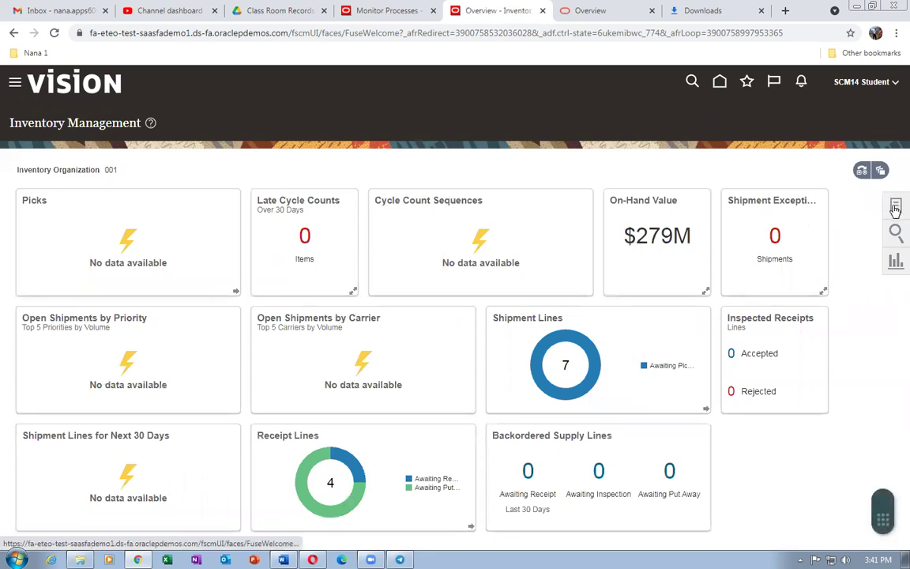
- Open Manage Pending Transactions, drill into the errored Miscellaneous Receipt and examine its processing status and error explanation
click(895, 207)
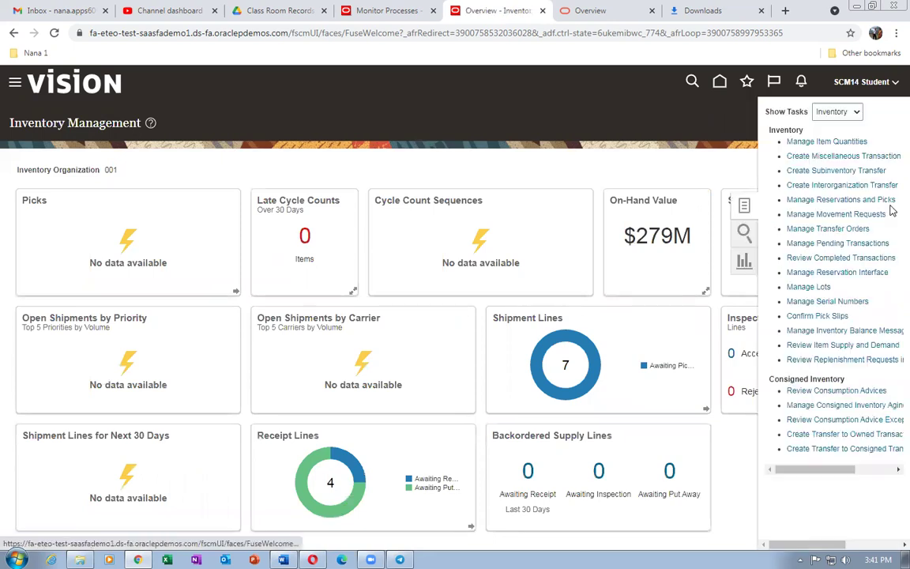
click(841, 245)
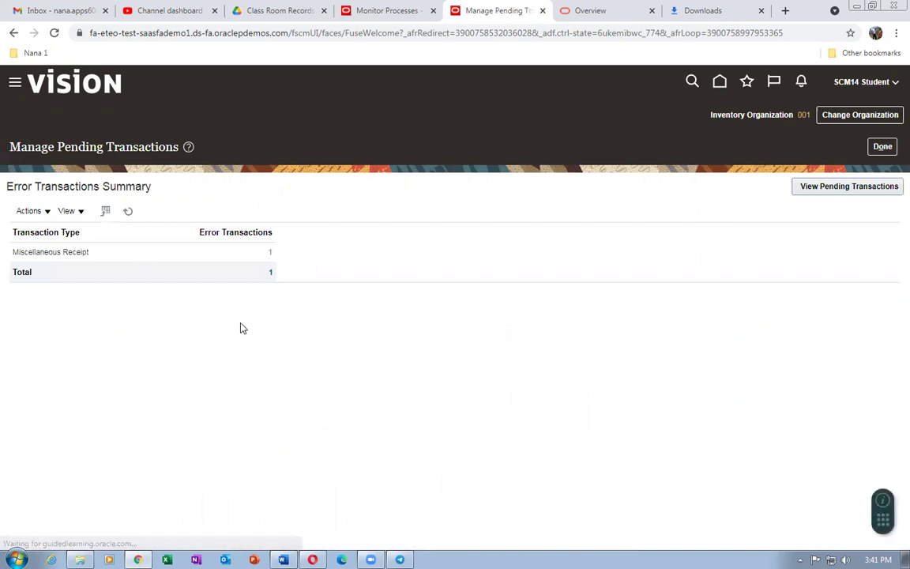
drag(20, 148, 143, 148)
click(270, 254)
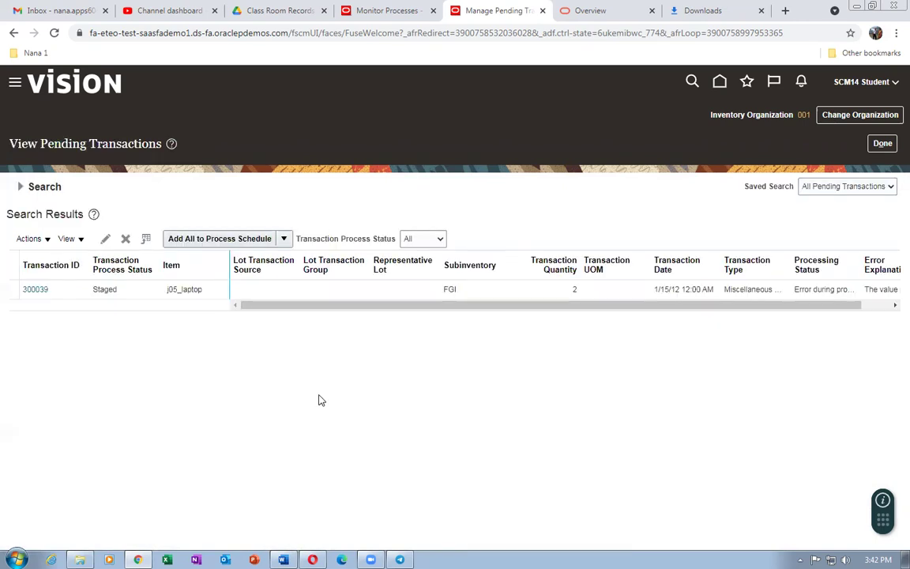
drag(386, 308, 415, 309)
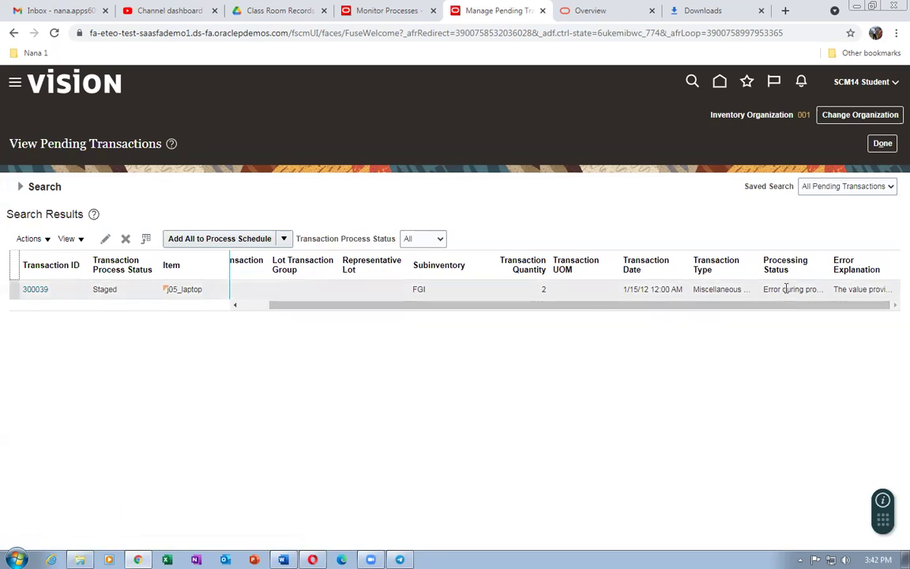
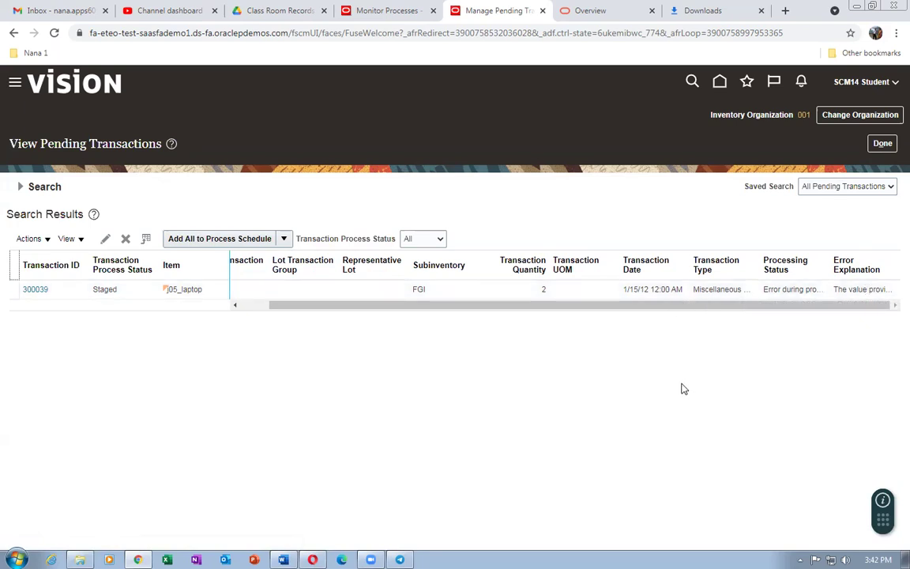
- Duplicate the pending transactions browser page and open the task search of Setup and Maintenance in the copy
right_click(495, 11)
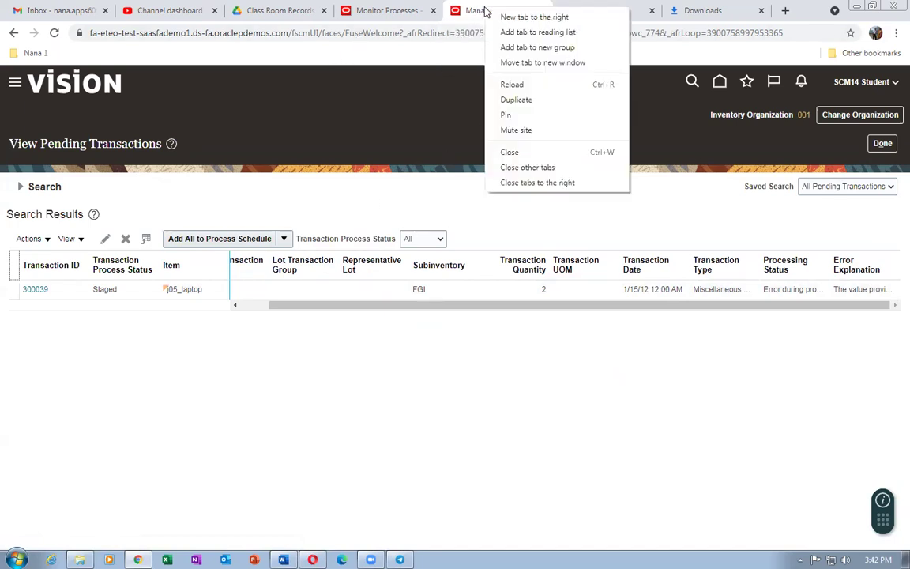
click(522, 83)
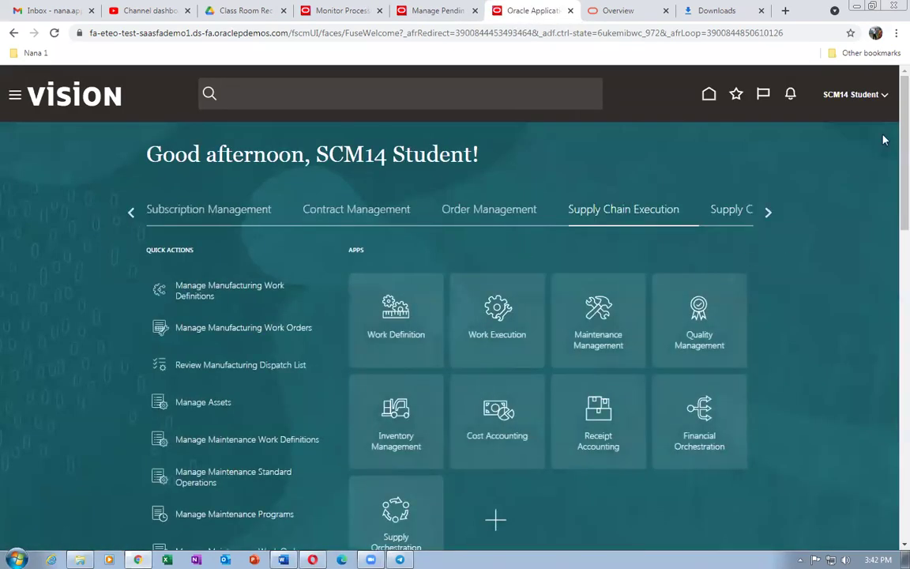
click(878, 95)
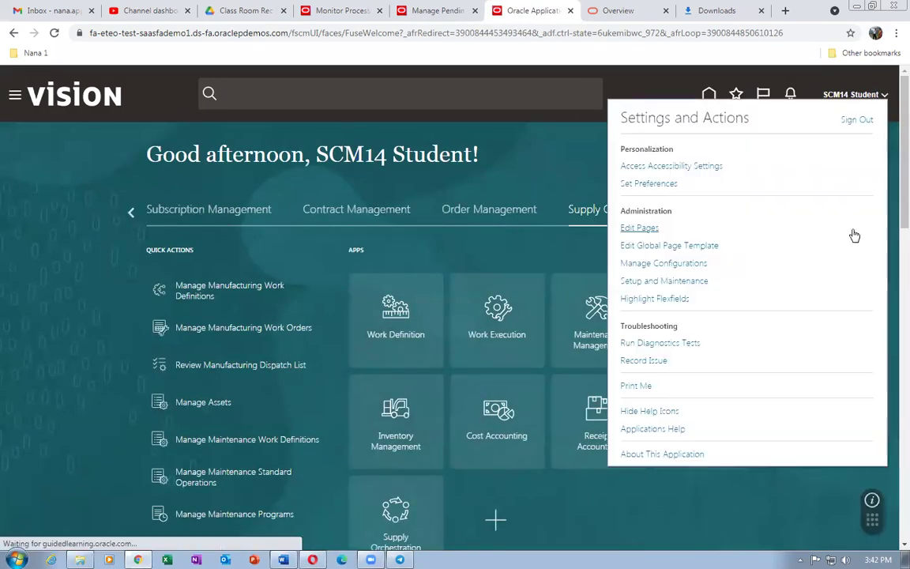
click(695, 282)
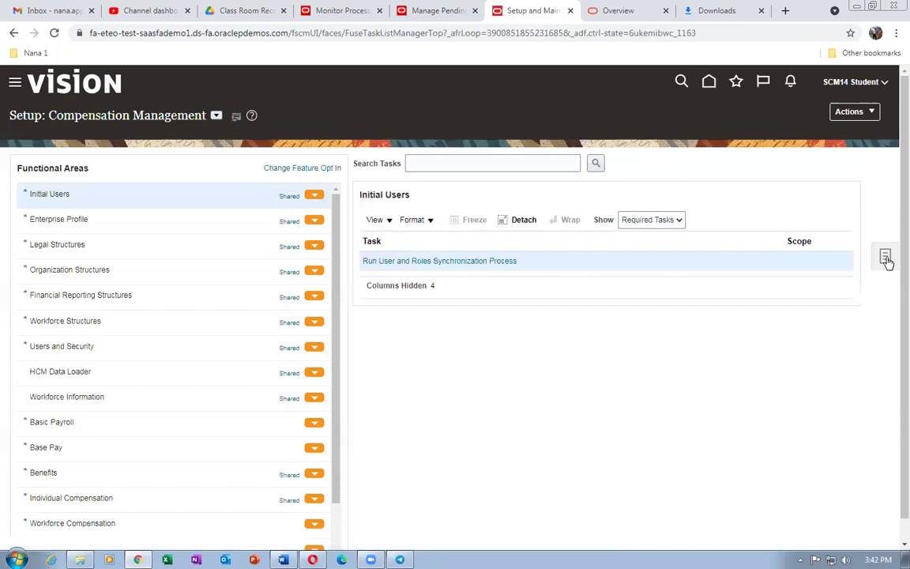
click(887, 260)
click(786, 279)
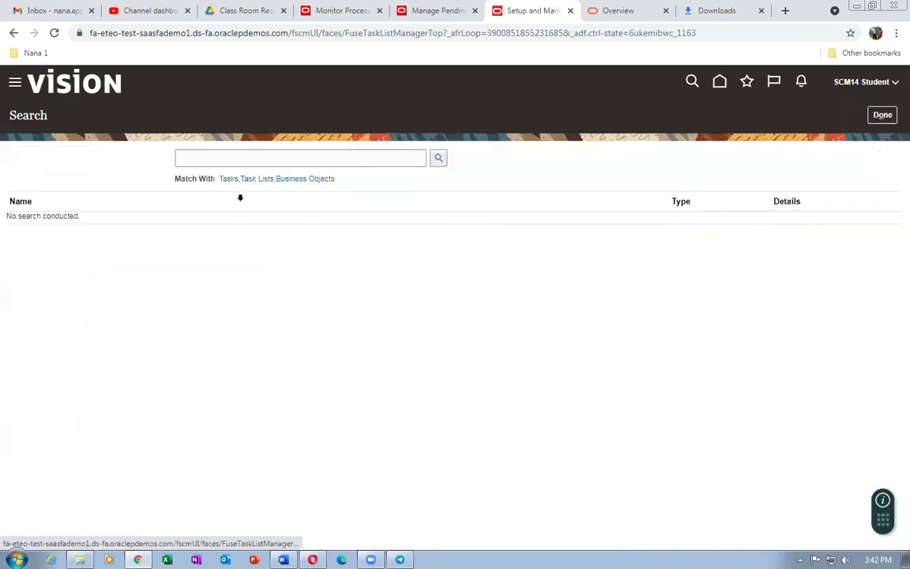
- Find the Manage Subinventories and Locators task with "man%sub%loca%", review organization 001's subinventories and return to the pending transactions
click(234, 158)
text(man%sub%)
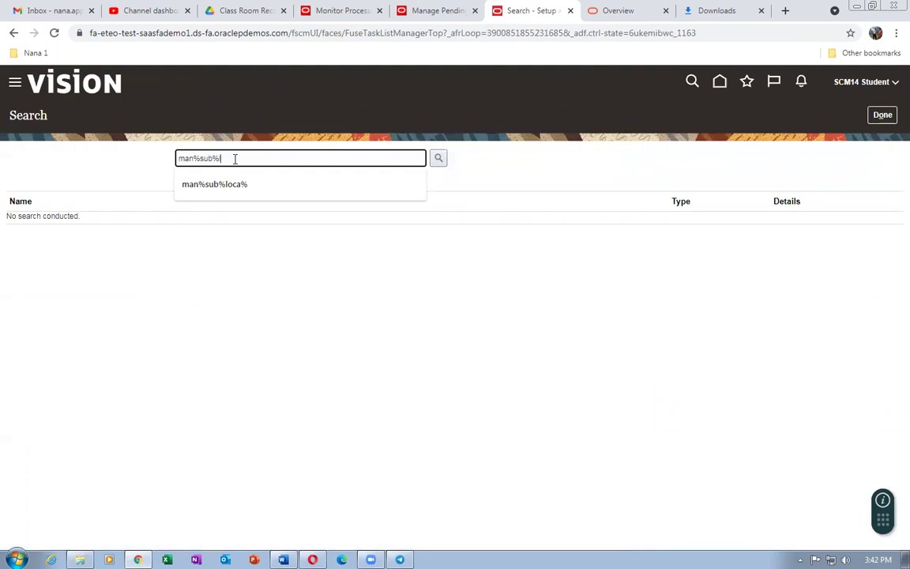
text(loca%)
key(Return)
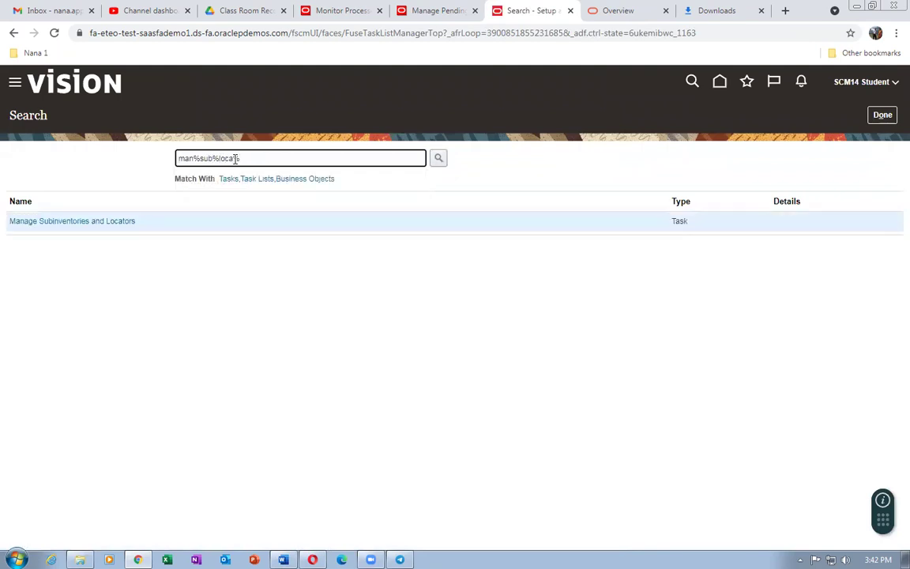
click(82, 228)
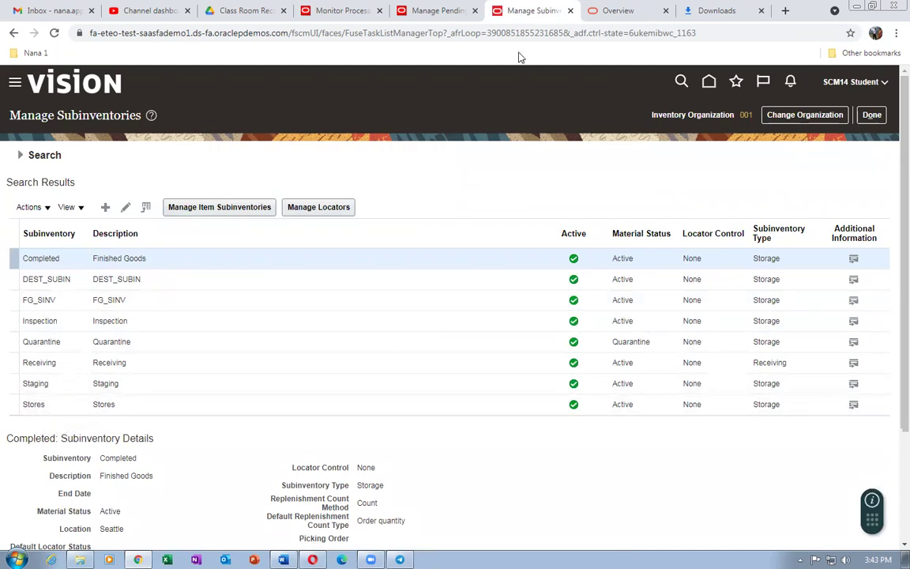
click(447, 10)
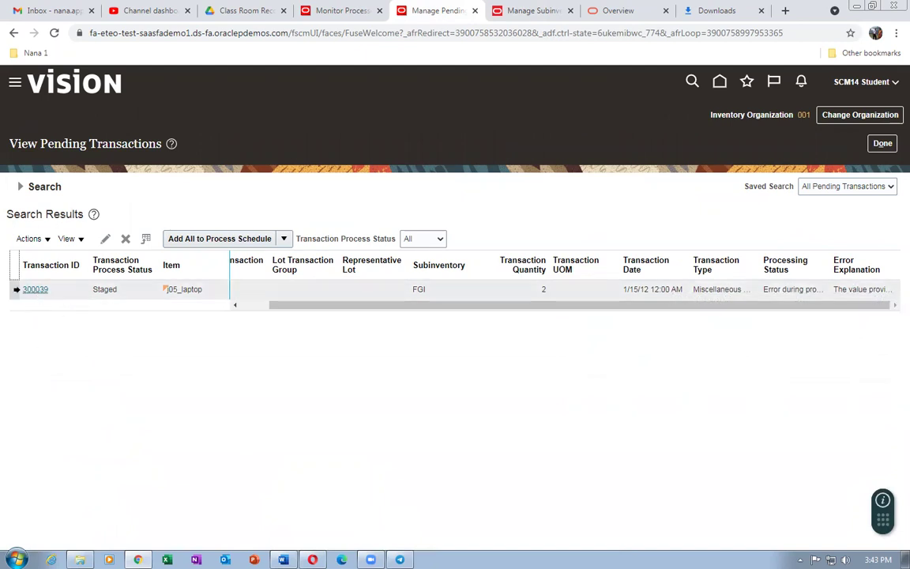
- Edit the pending j05_laptop receipt, change its subinventory to Stores and save the transaction
click(105, 240)
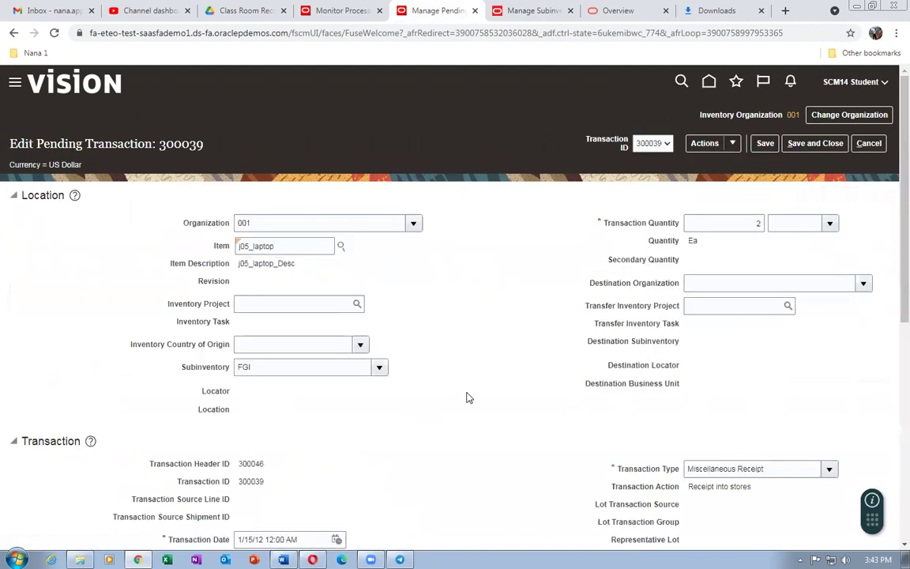
scroll(455, 269, down, 4)
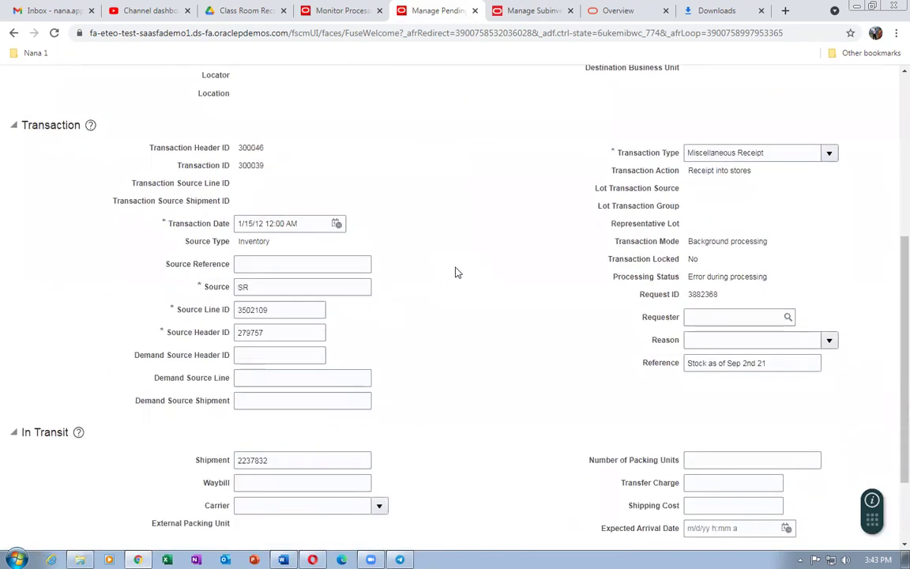
scroll(455, 271, down, 1)
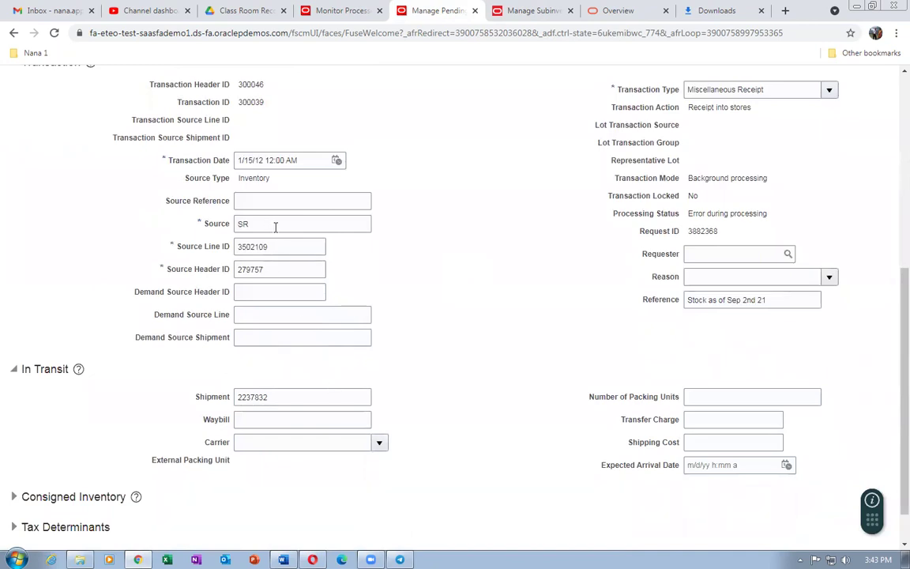
scroll(484, 253, up, 3)
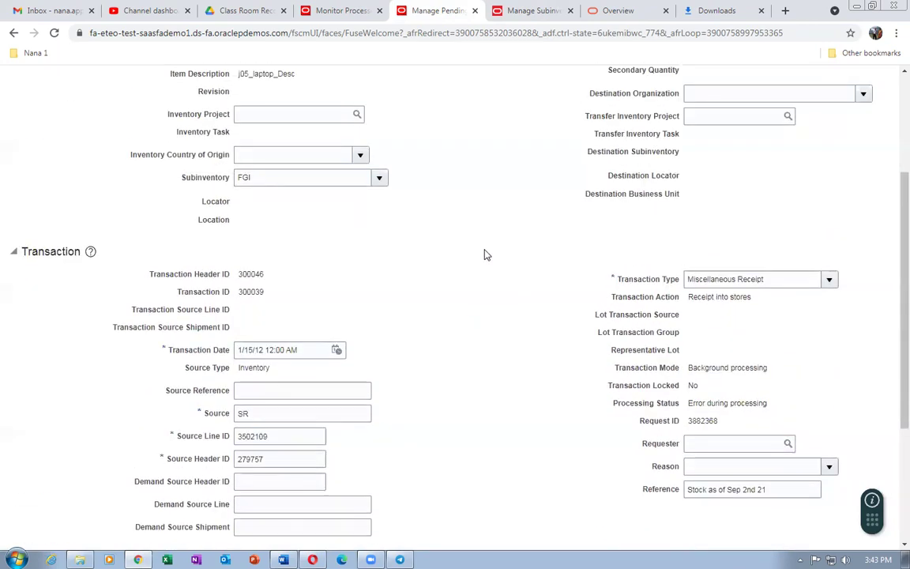
click(380, 178)
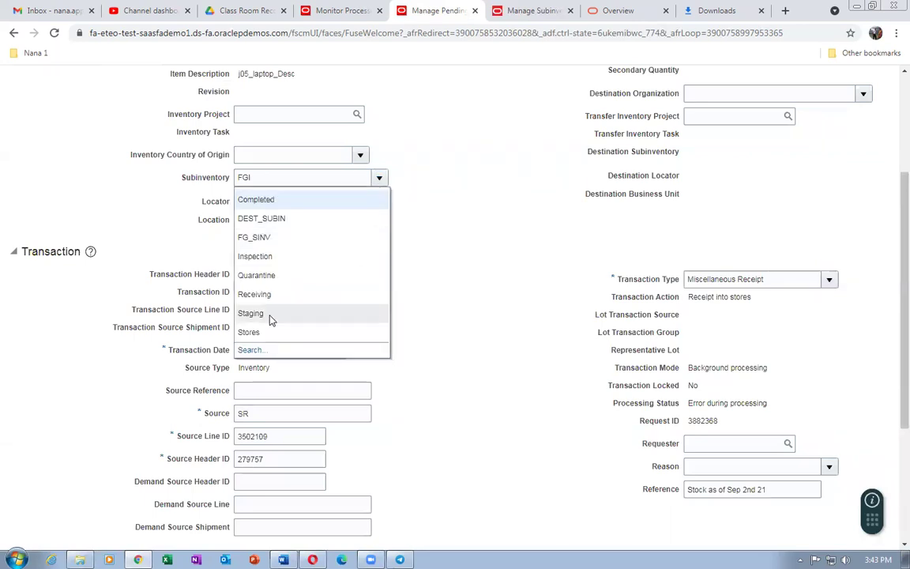
click(251, 331)
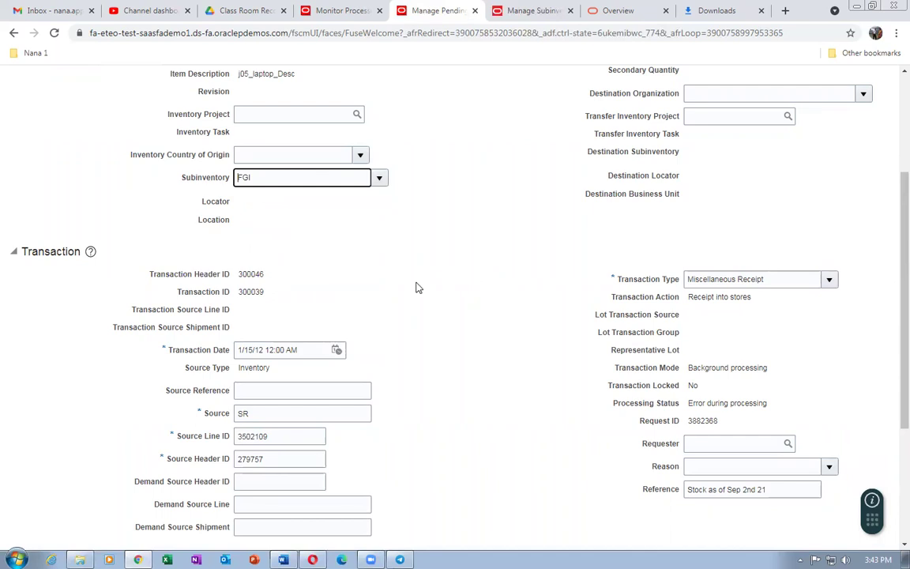
scroll(482, 256, up, 3)
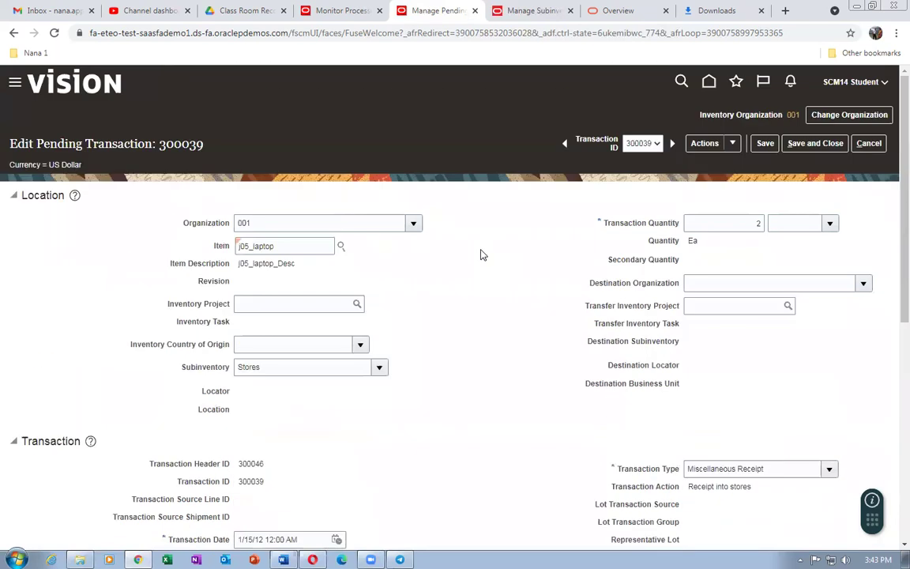
click(765, 143)
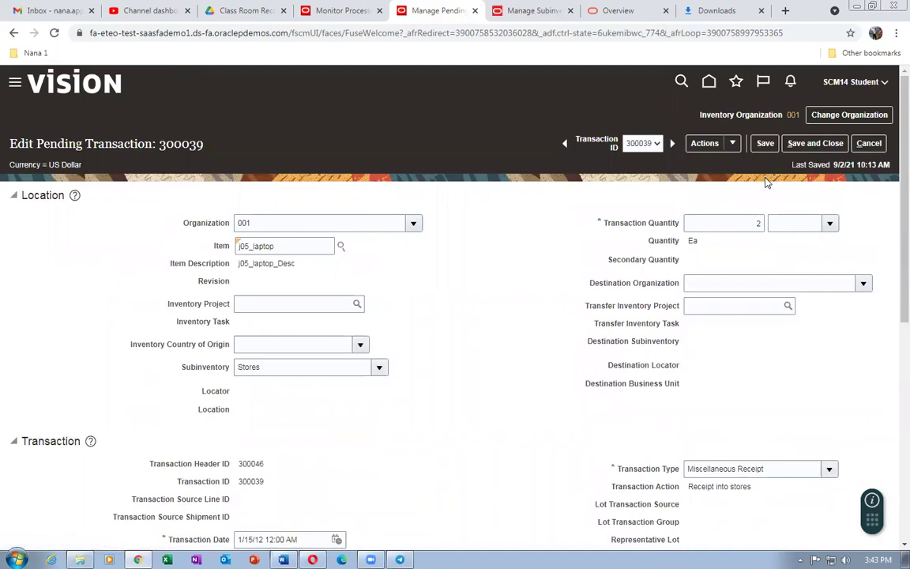
- Add the corrected j05_laptop receipt to the process schedule, then save and close it
click(733, 144)
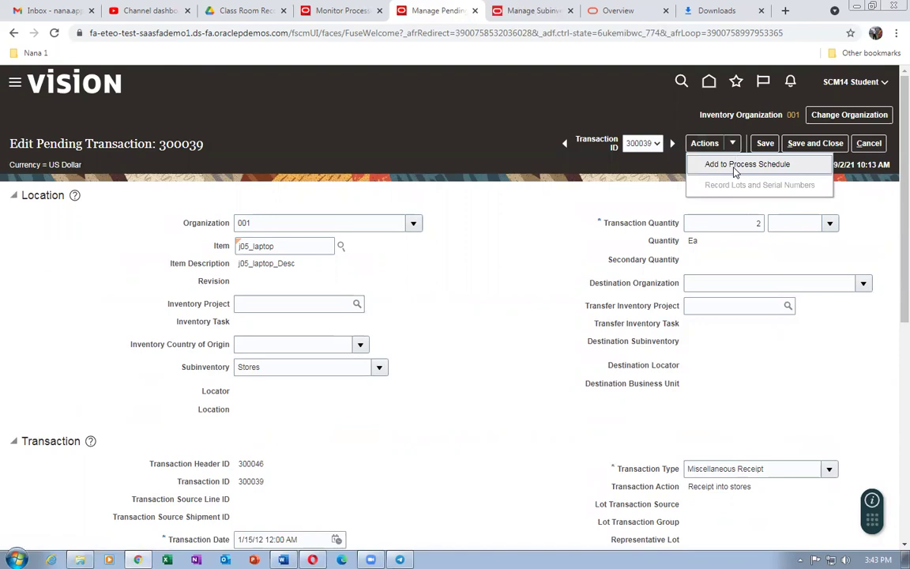
click(735, 164)
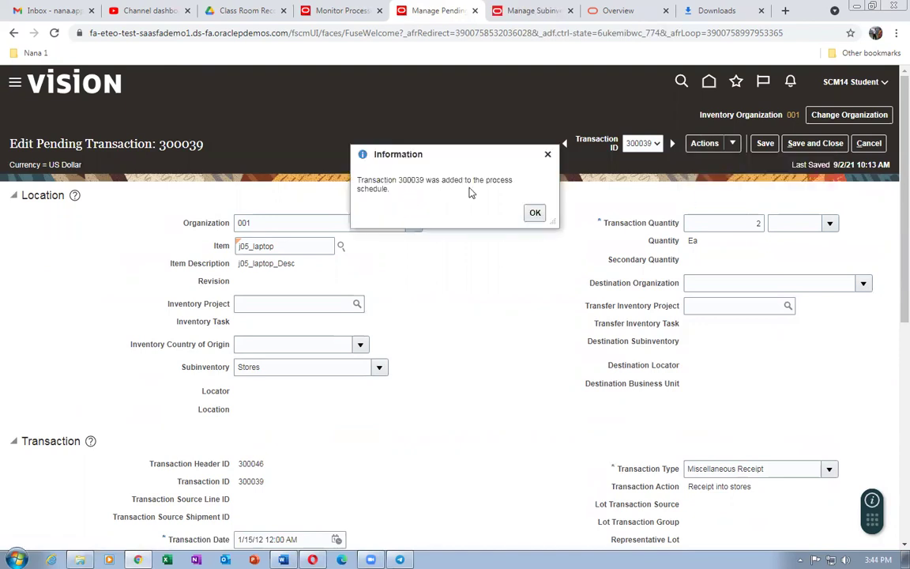
click(535, 213)
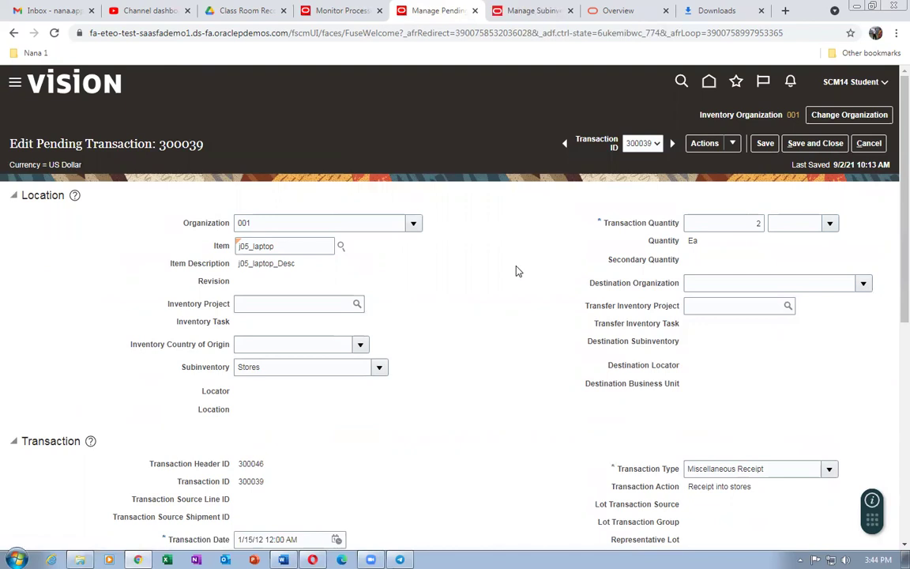
click(810, 144)
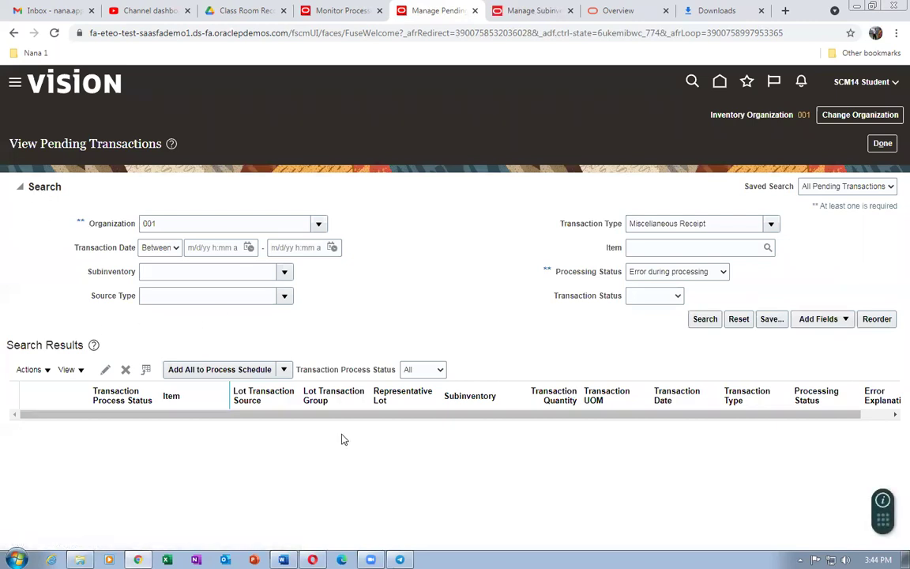
- Resubmit the latest Manage Inventory Transactions run from the Scheduled Processes overview and accept the resubmission
click(330, 10)
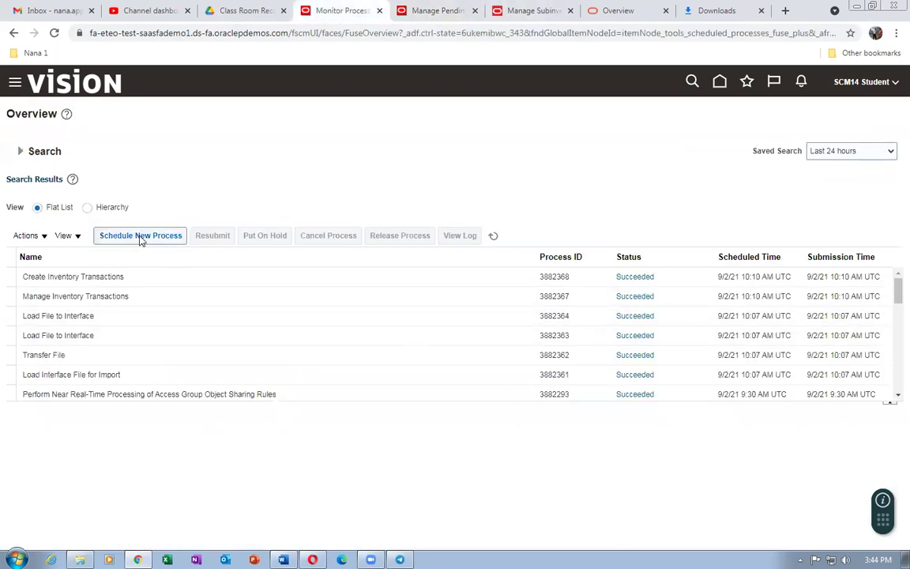
click(157, 298)
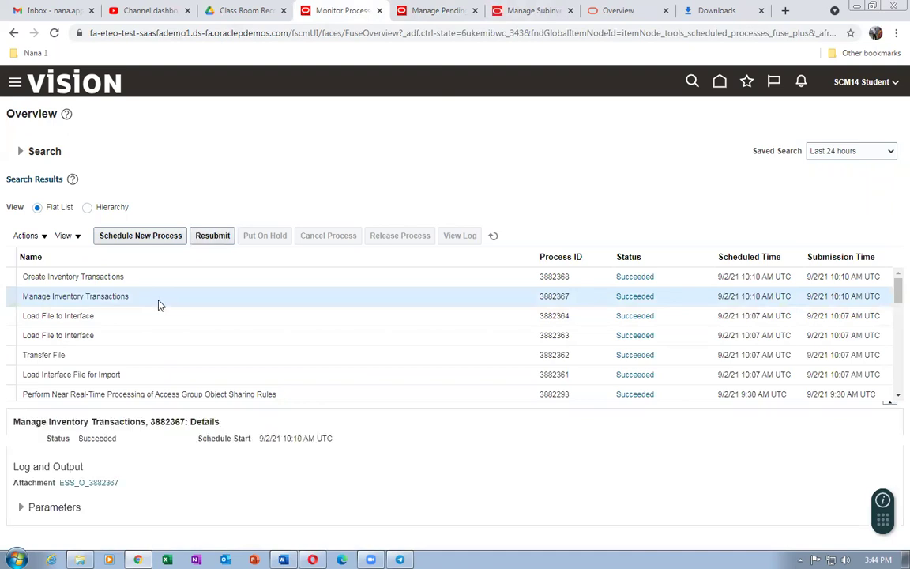
click(215, 235)
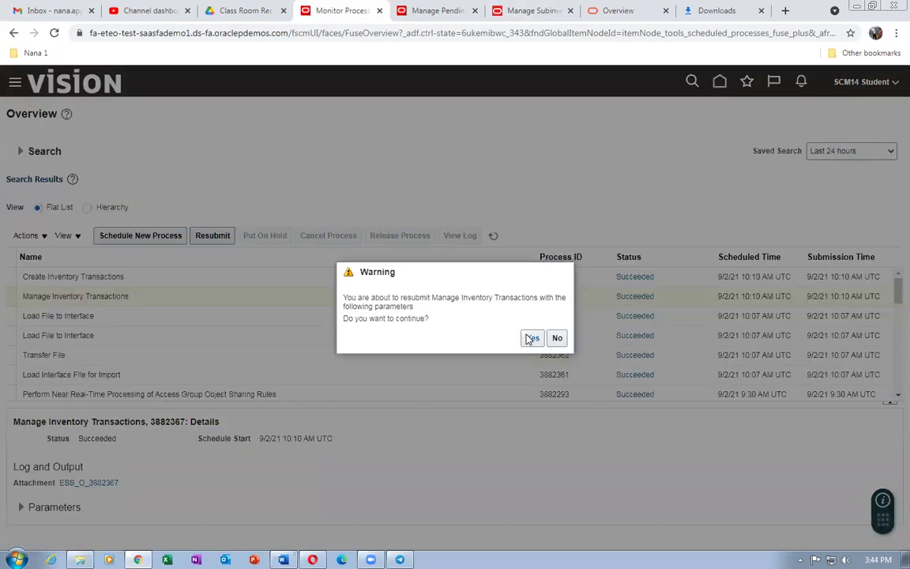
click(531, 338)
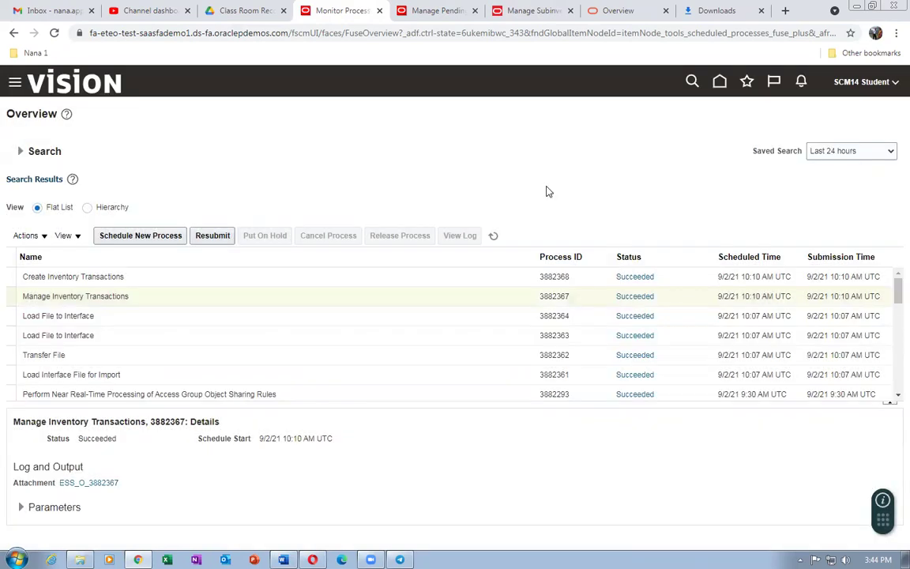
- Refresh the scheduled processes list repeatedly to monitor the resubmitted Manage Inventory Transactions and Create Inventory Transactions runs
click(493, 236)
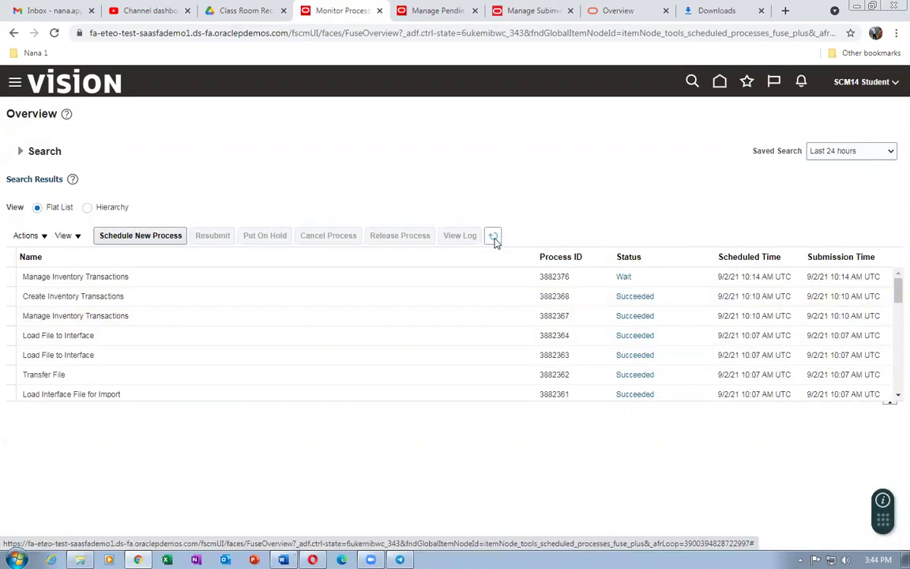
click(496, 239)
click(495, 238)
click(497, 240)
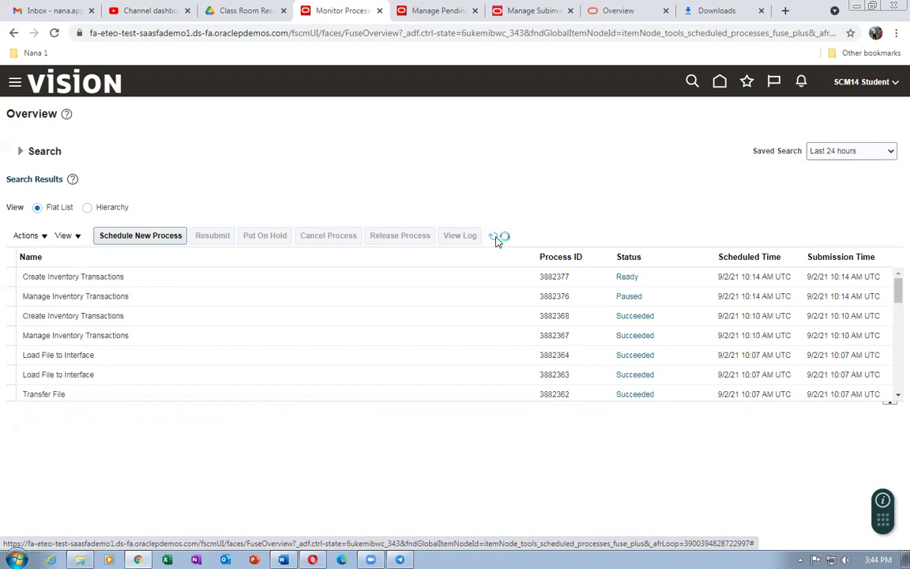
click(496, 239)
click(493, 237)
click(494, 237)
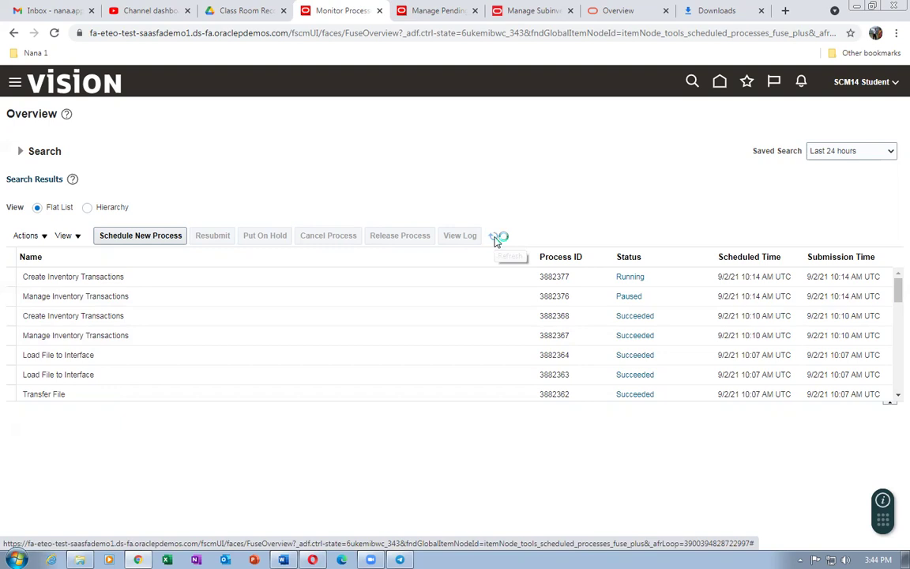
click(494, 237)
click(496, 238)
click(496, 237)
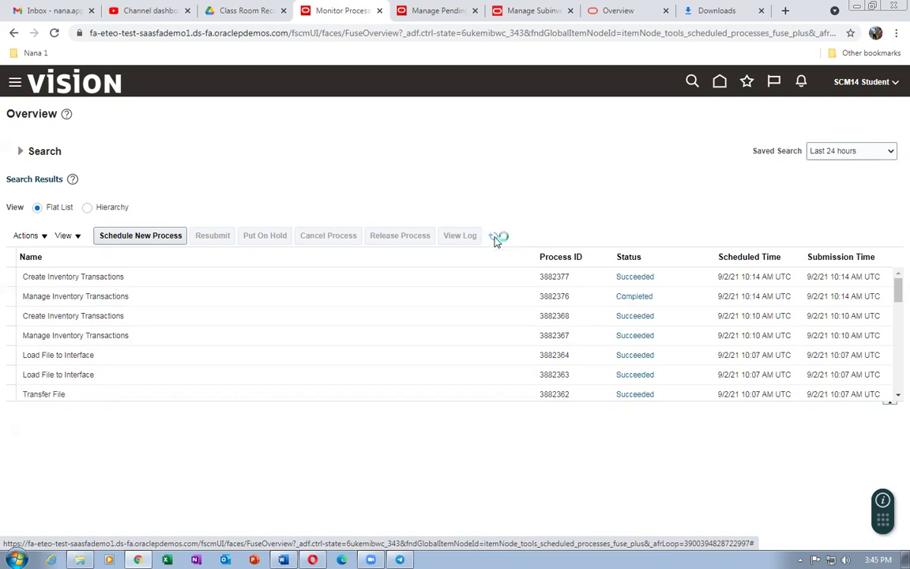
click(495, 238)
click(496, 238)
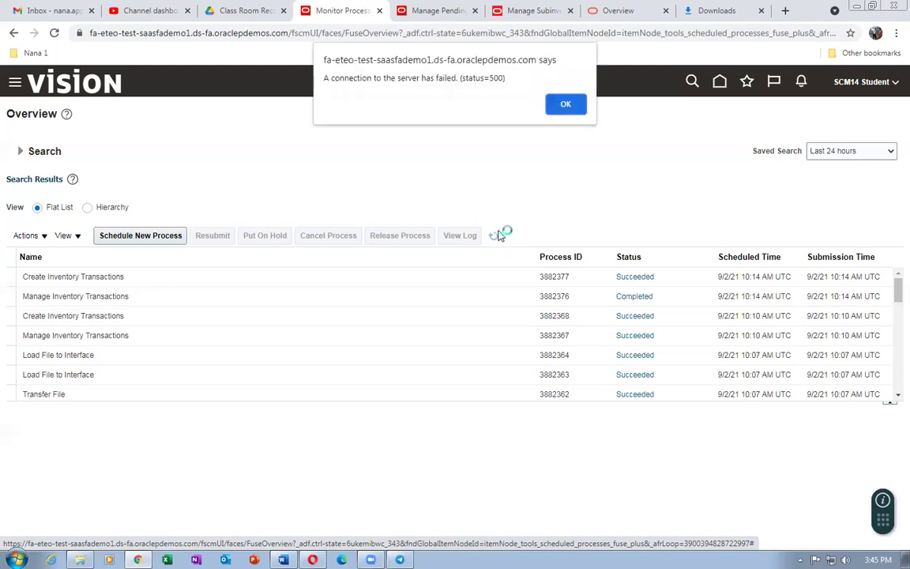
click(566, 105)
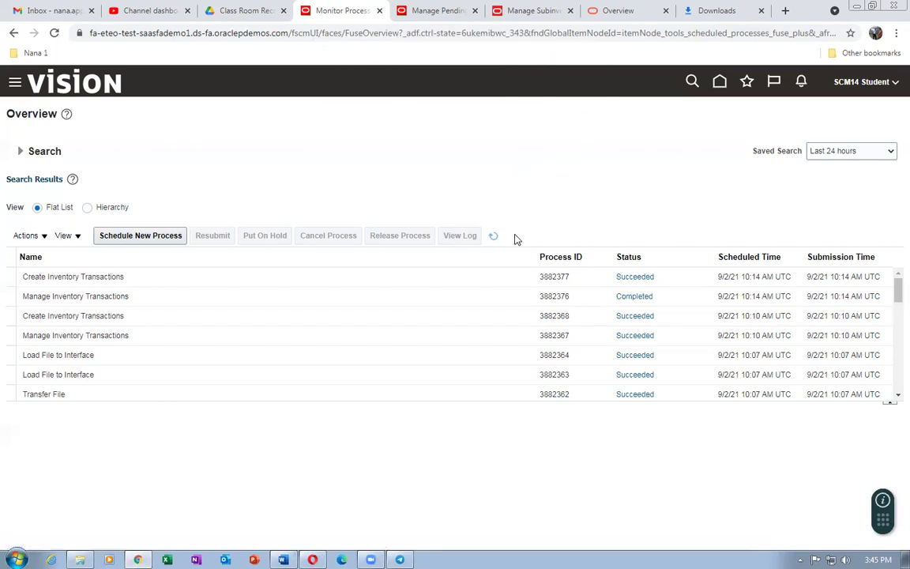
click(496, 237)
- Reopen Manage Pending Transactions from Inventory Management, drill into the errored Miscellaneous Receipt and read its error explanation
click(435, 10)
click(885, 145)
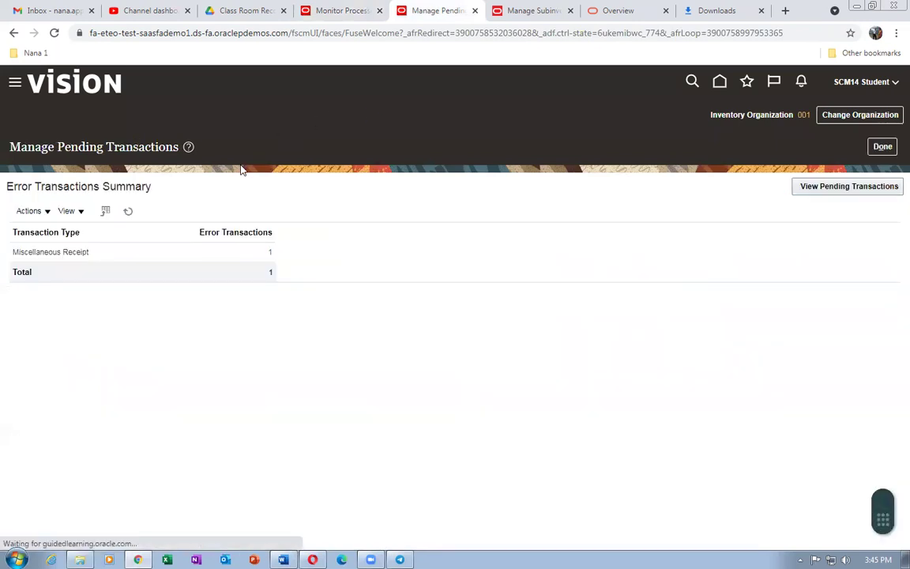
click(883, 146)
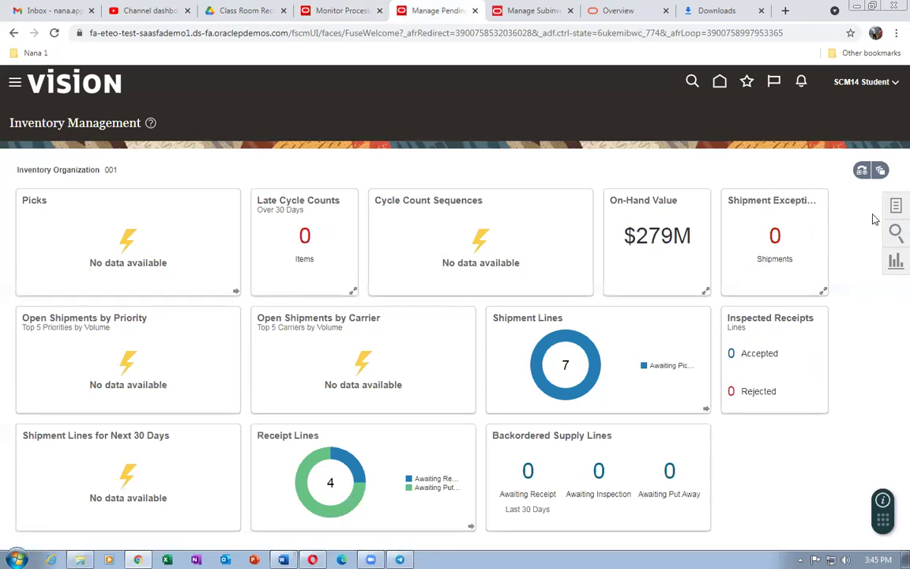
click(896, 207)
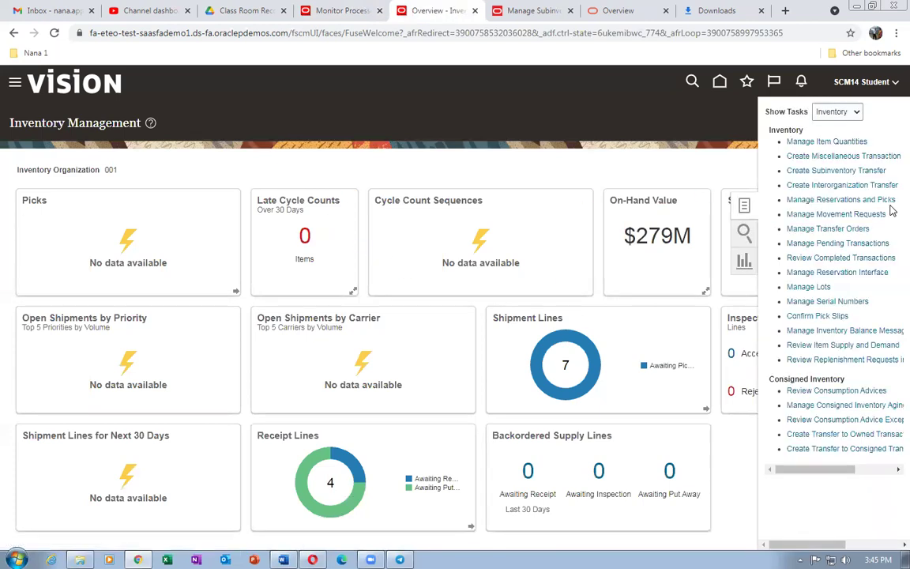
click(866, 247)
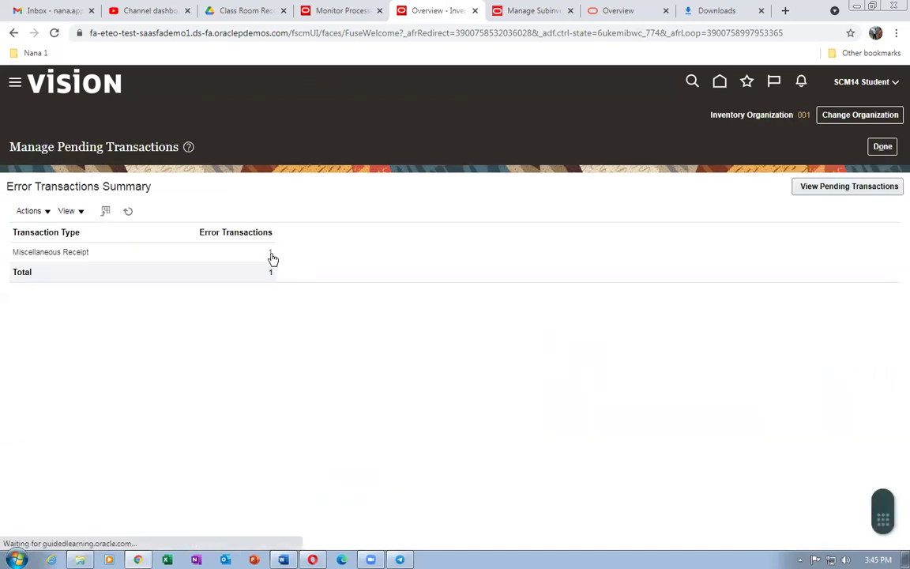
click(272, 256)
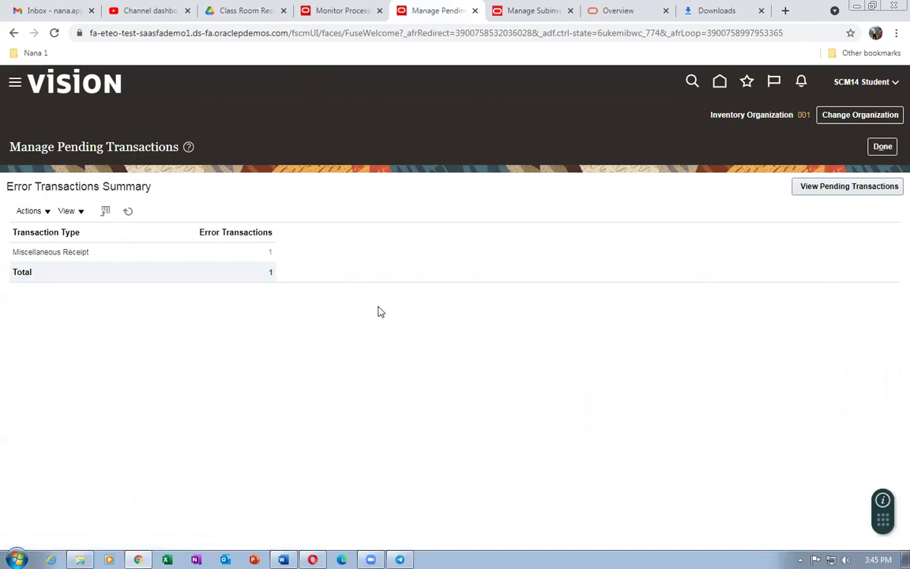
drag(376, 305, 514, 320)
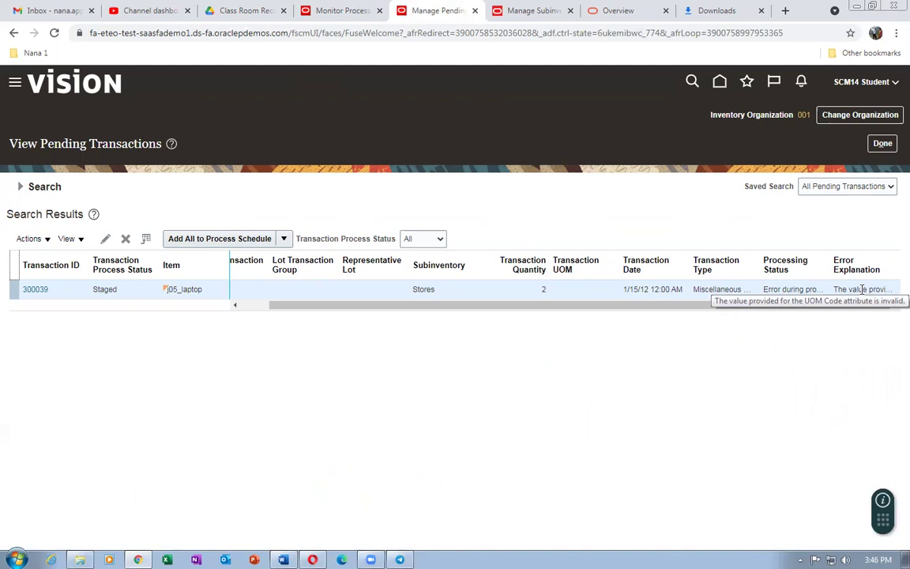
- View the j05_laptop transaction's read-only details and available actions, then return to the pending transactions results
click(28, 289)
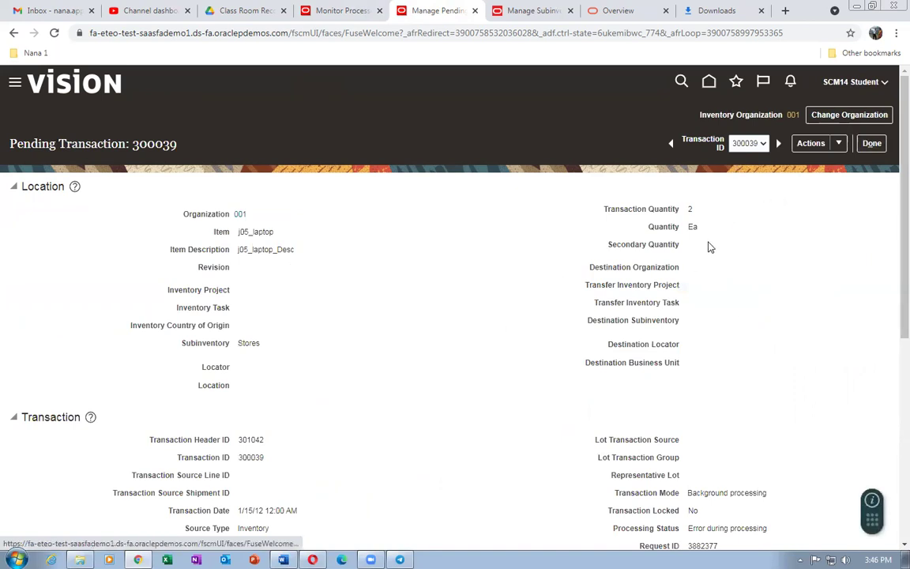
click(839, 143)
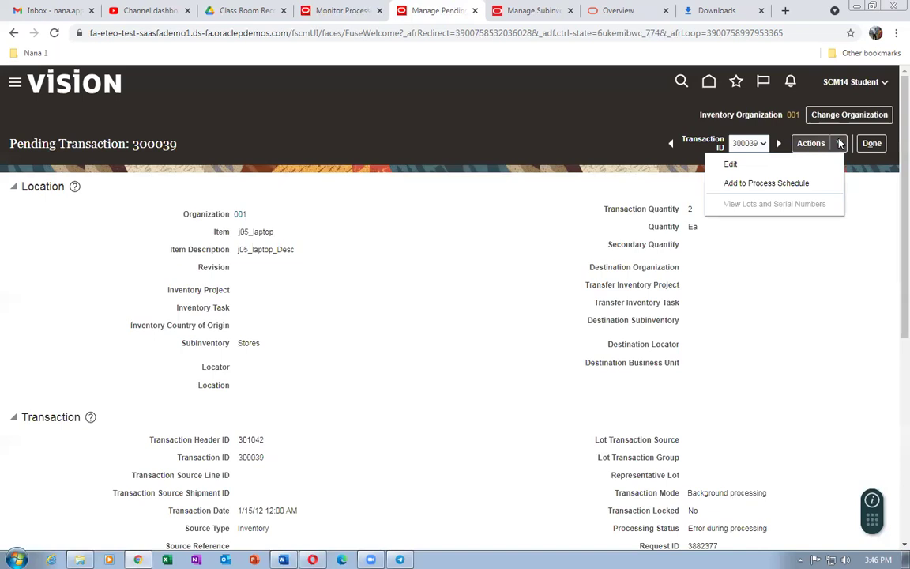
click(420, 299)
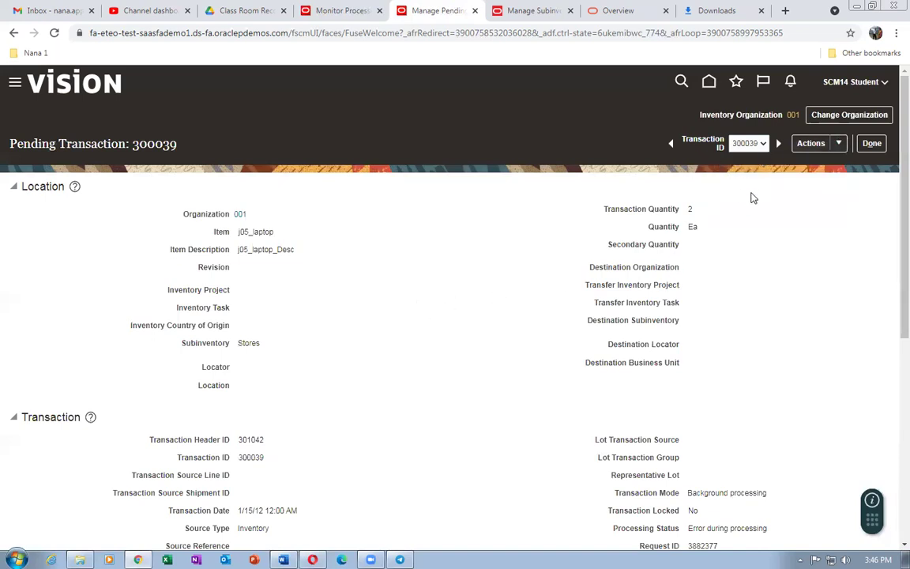
click(871, 143)
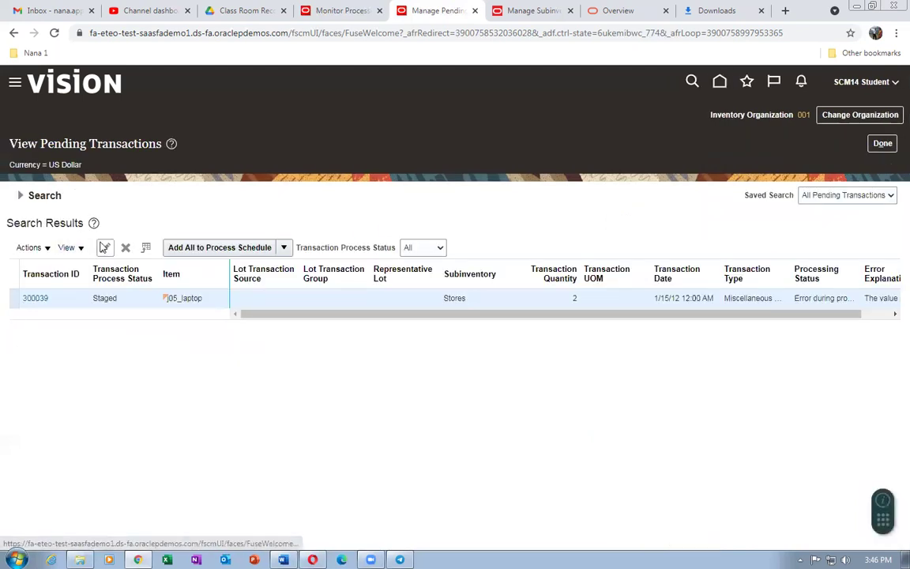
- Edit the pending j05_laptop transaction, search for Ea as its transaction quantity's unit of measure, select it and save the transaction
click(106, 249)
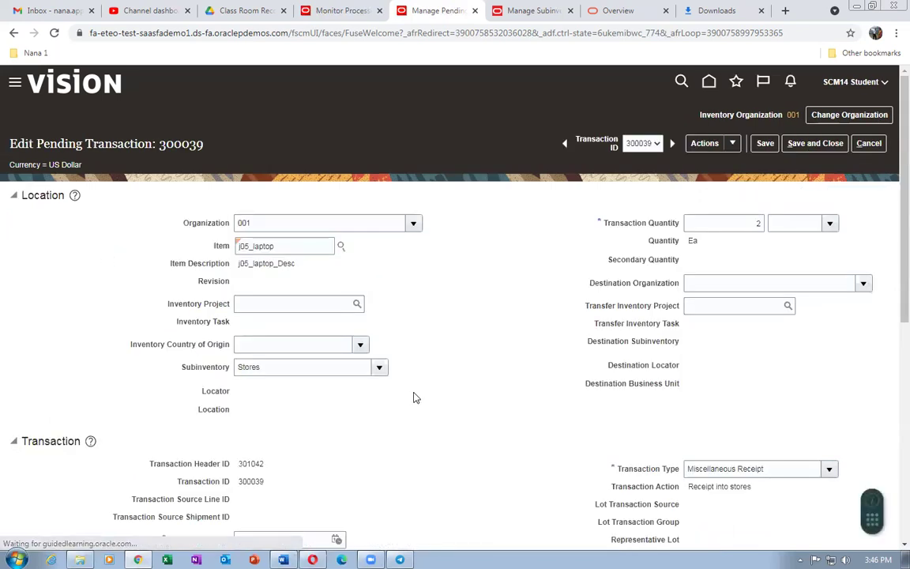
scroll(414, 398, down, 2)
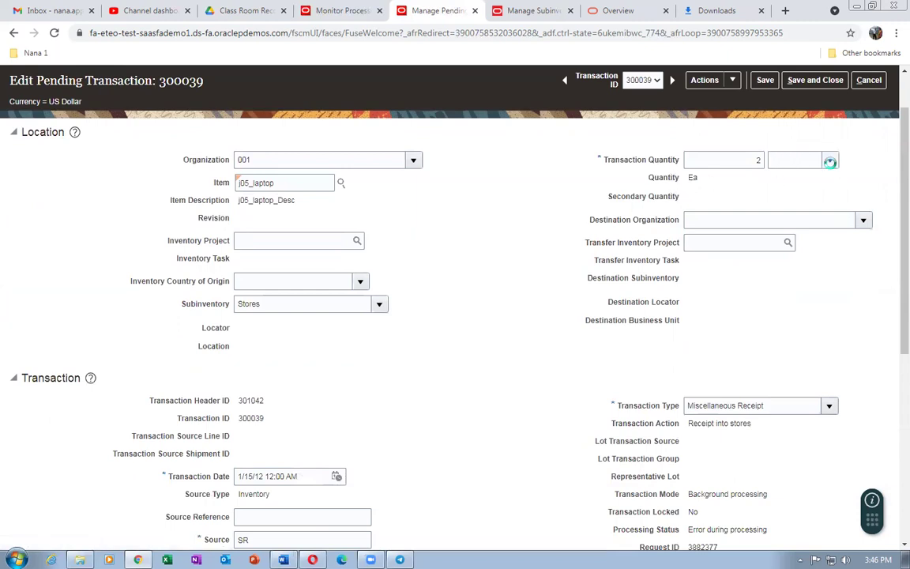
click(830, 160)
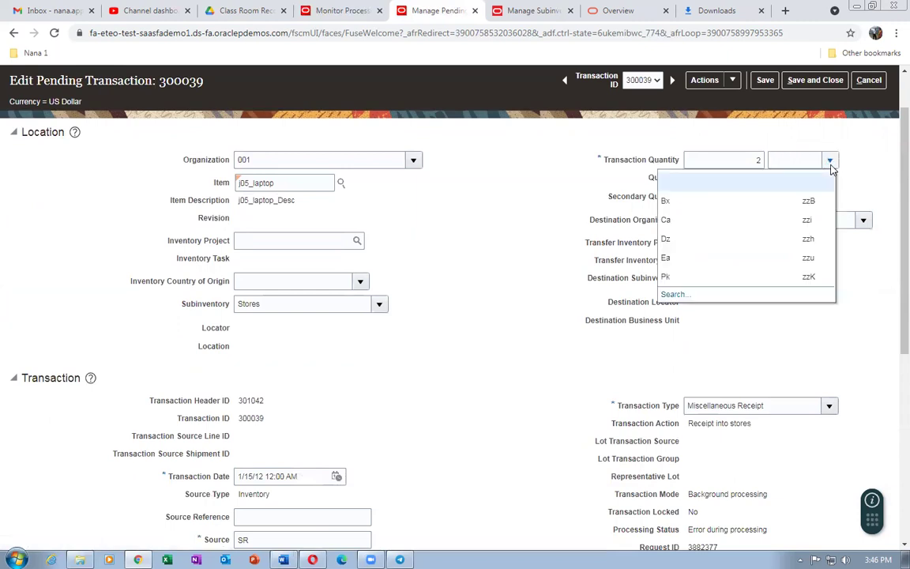
click(683, 297)
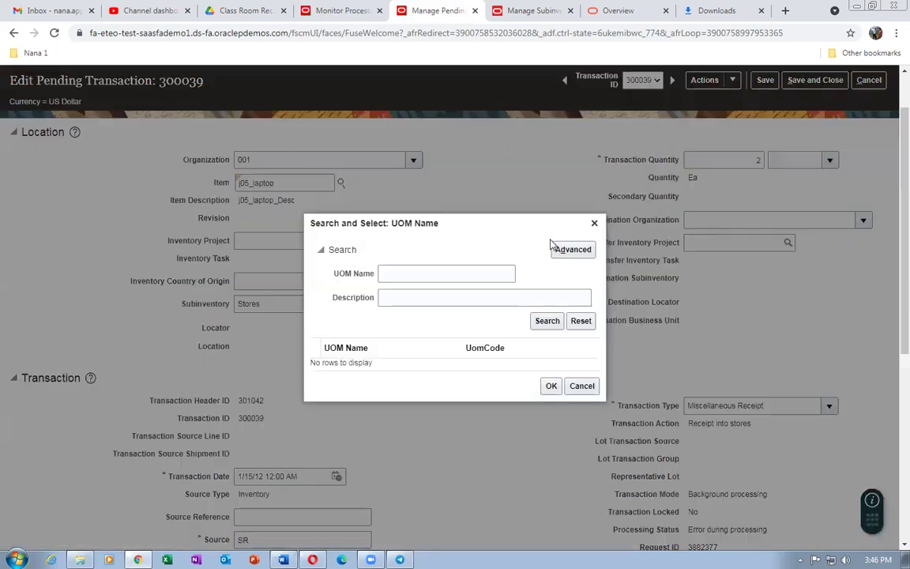
click(452, 270)
text(Ea)
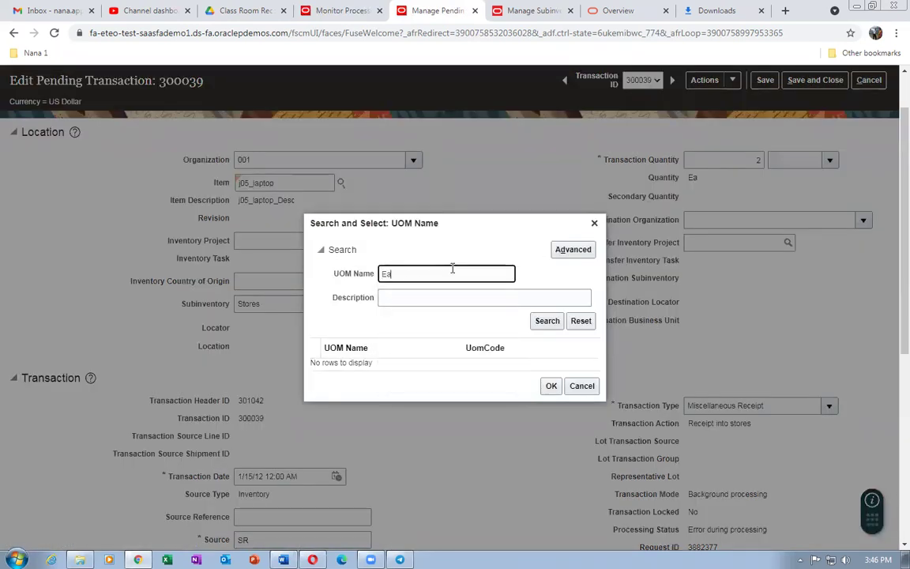
click(543, 322)
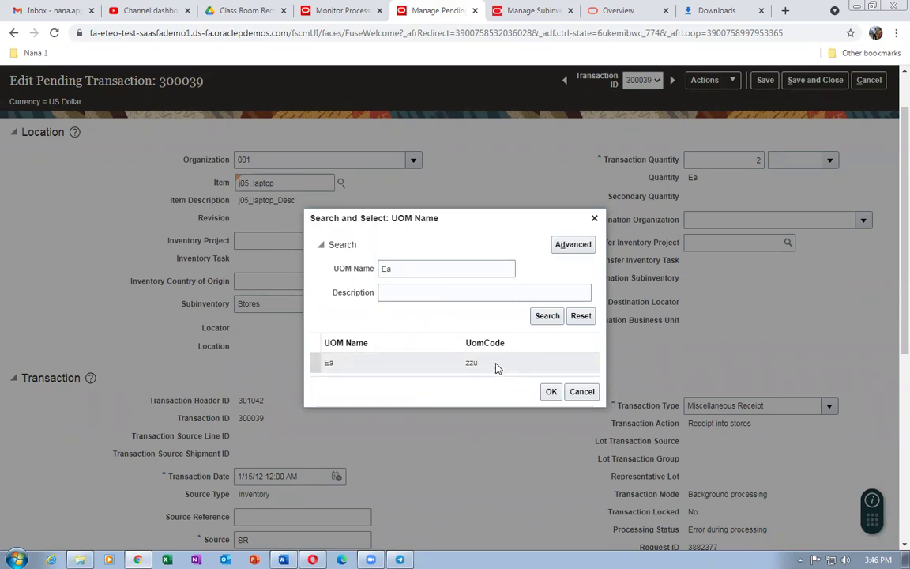
click(496, 368)
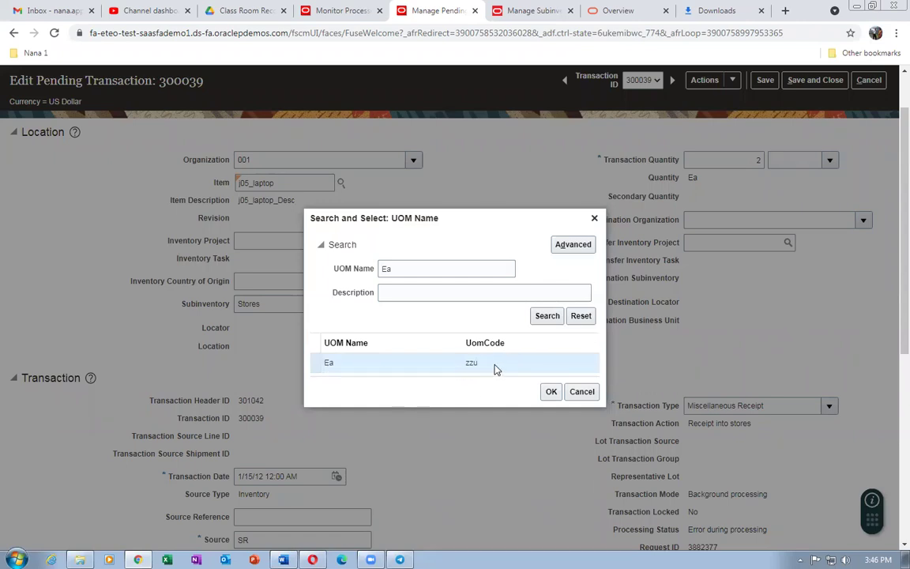
click(552, 392)
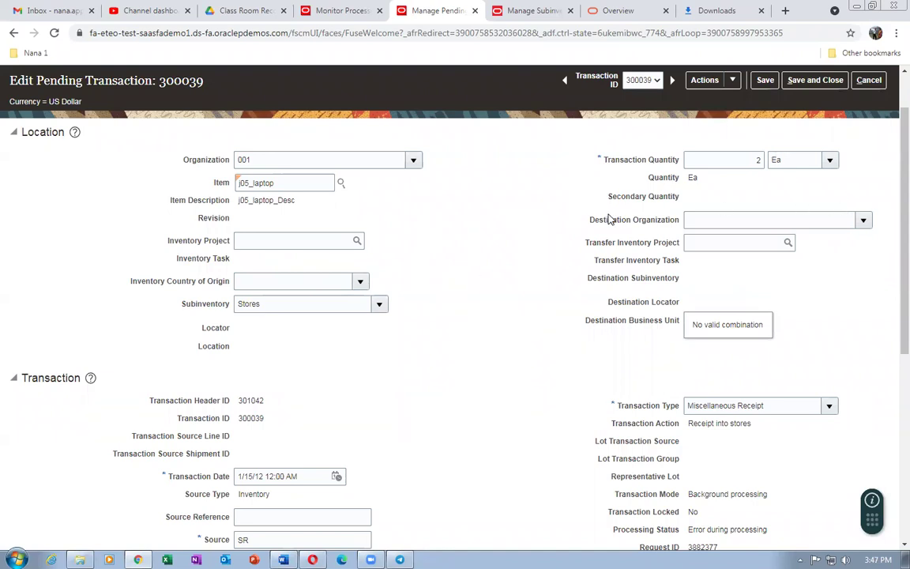
scroll(609, 218, up, 1)
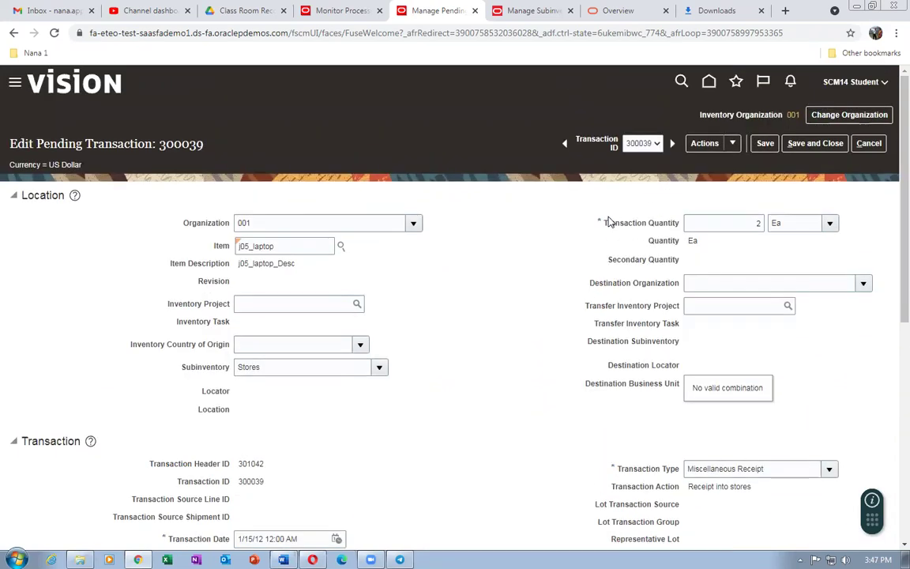
click(765, 146)
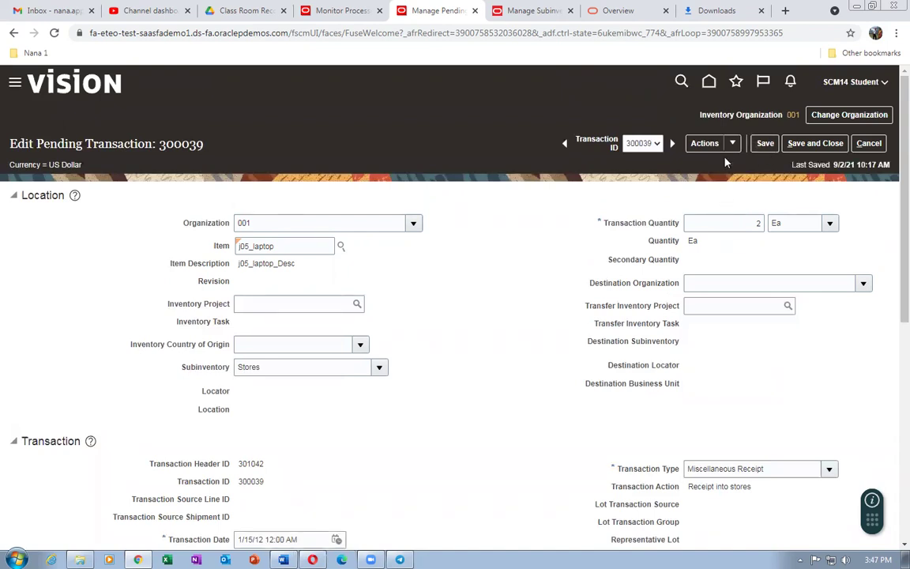
- Review the j05_laptop transaction's available actions and its Transaction, In Transit and Additional Information details
click(733, 146)
click(558, 302)
scroll(558, 301, down, 5)
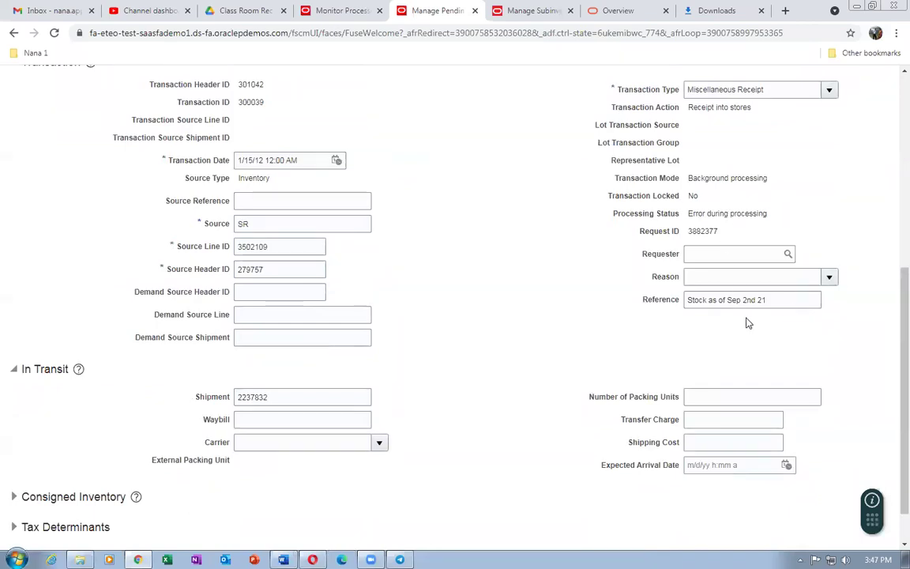
scroll(749, 324, down, 1)
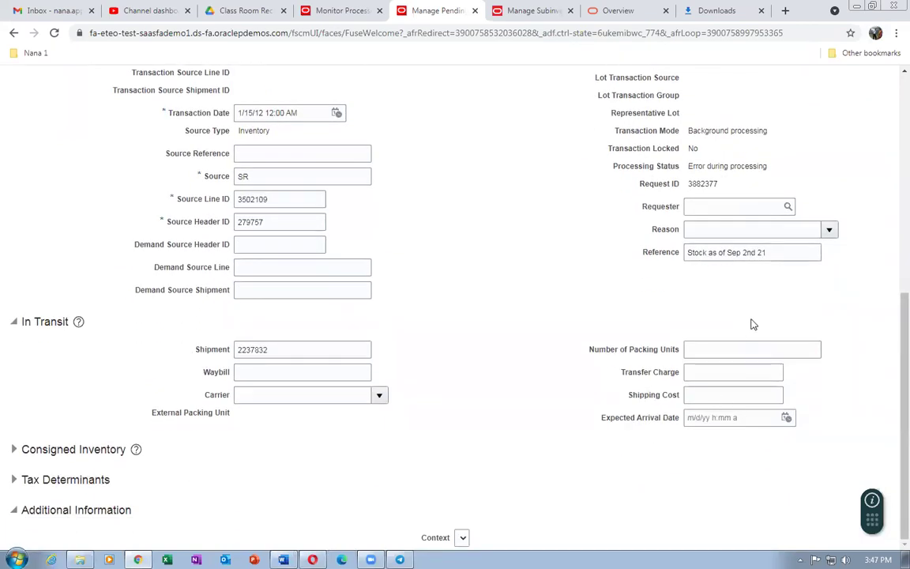
scroll(753, 324, up, 2)
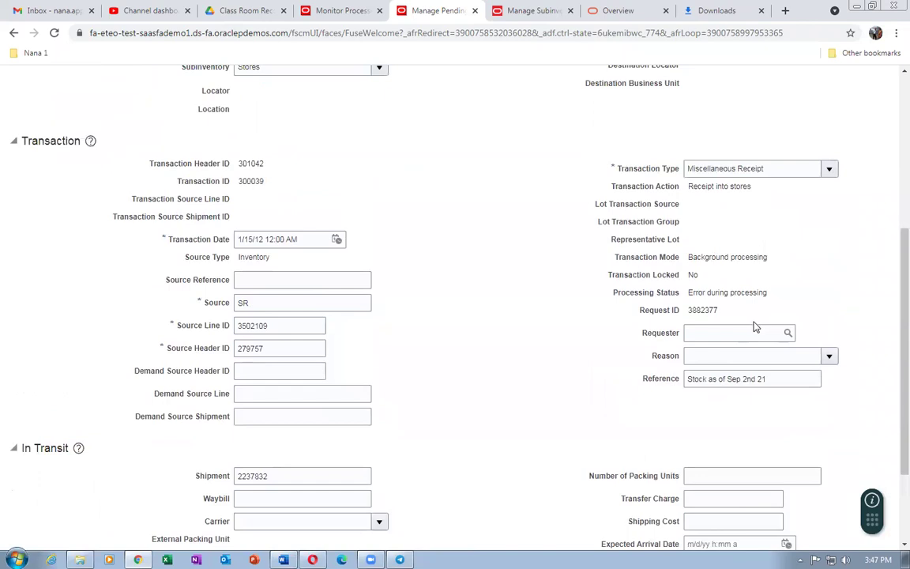
scroll(467, 384, down, 2)
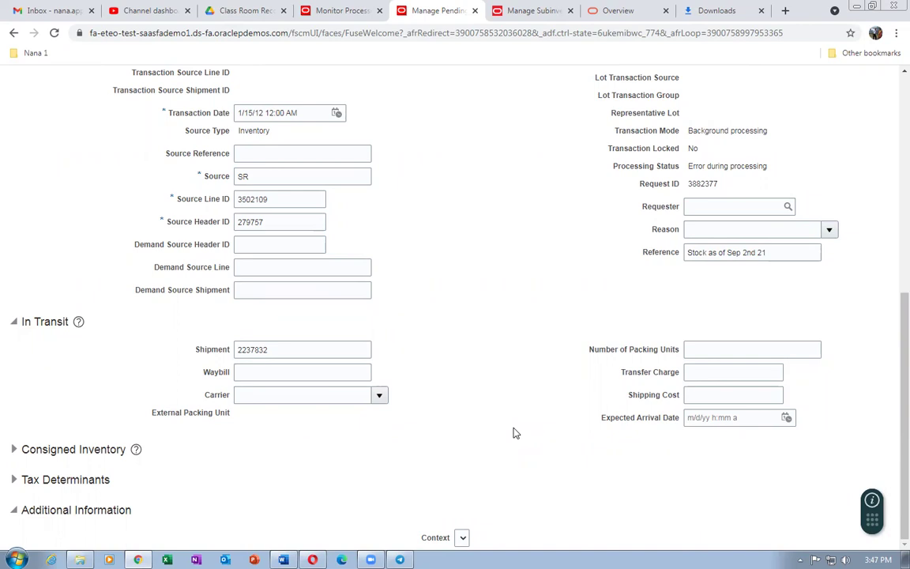
scroll(453, 382, up, 1)
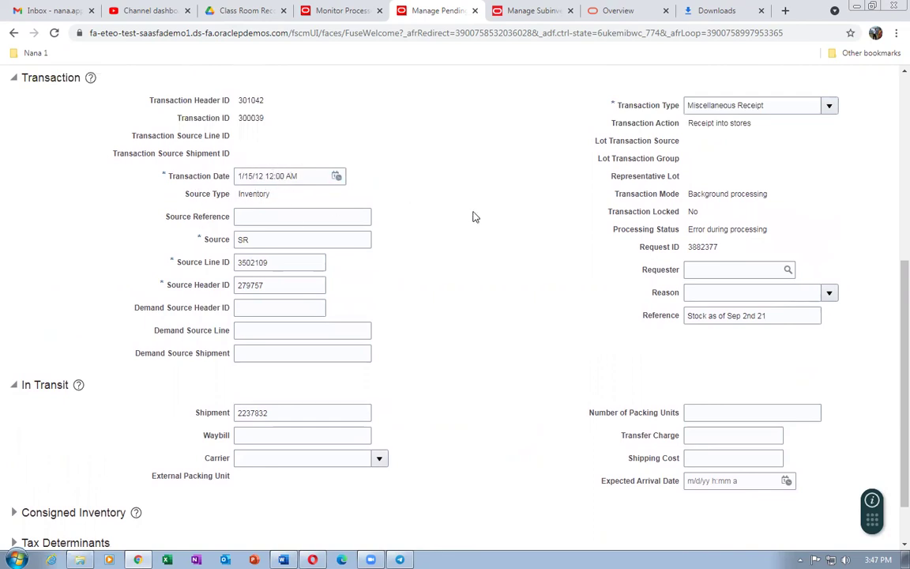
scroll(453, 284, up, 2)
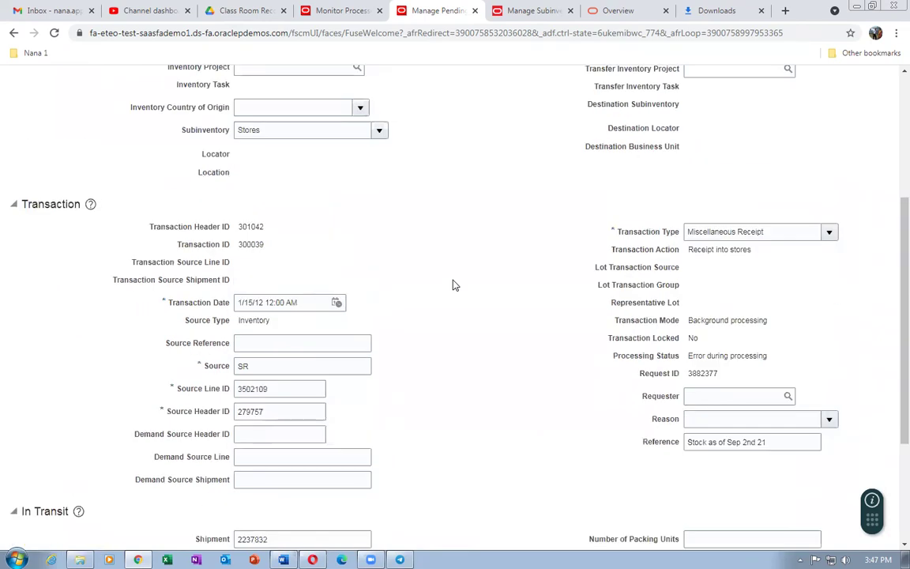
scroll(453, 284, up, 2)
scroll(455, 286, up, 2)
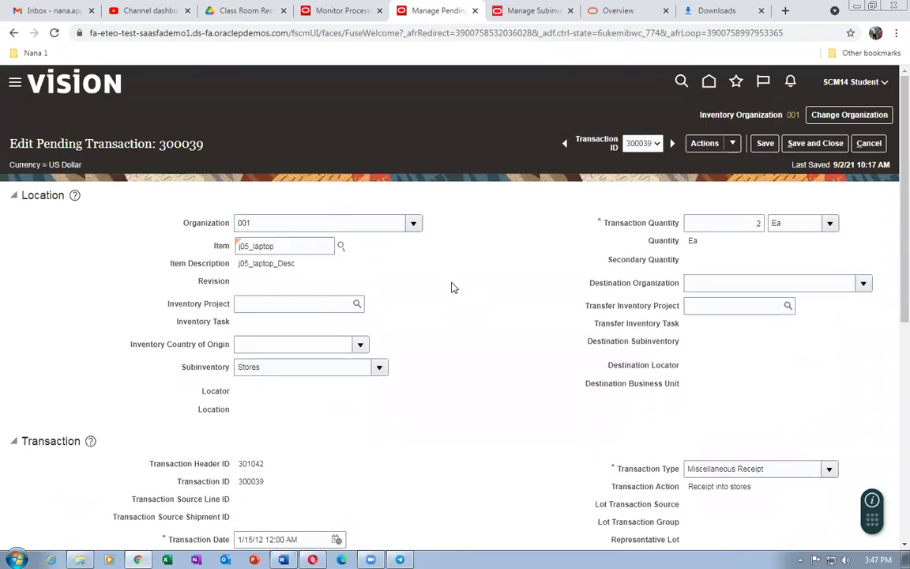
- Save the corrected j05_laptop transaction again and close its edit page
click(764, 143)
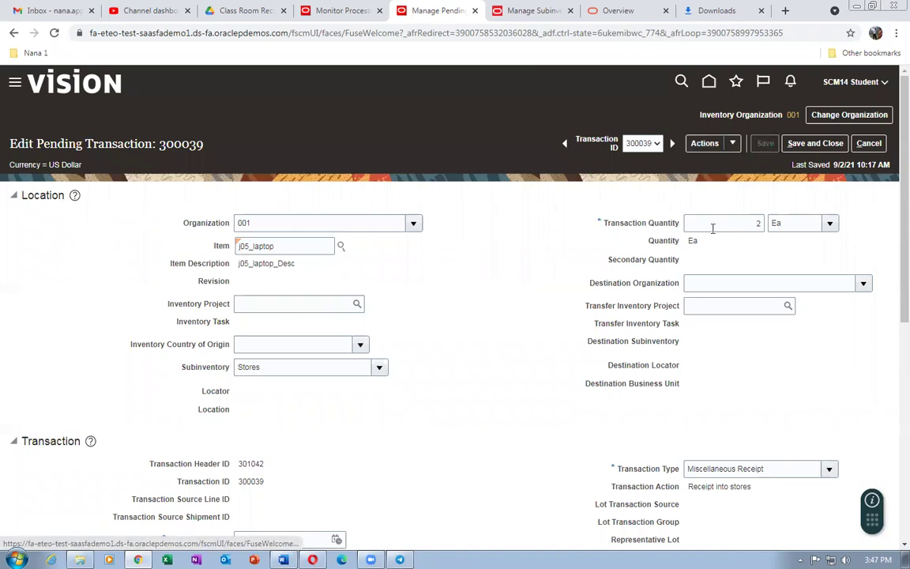
click(732, 143)
click(723, 165)
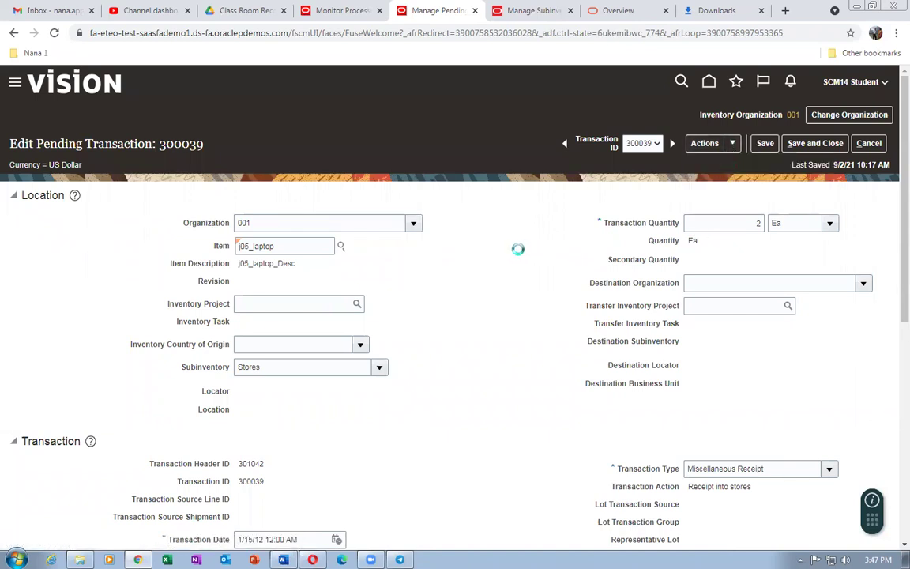
click(536, 212)
click(815, 143)
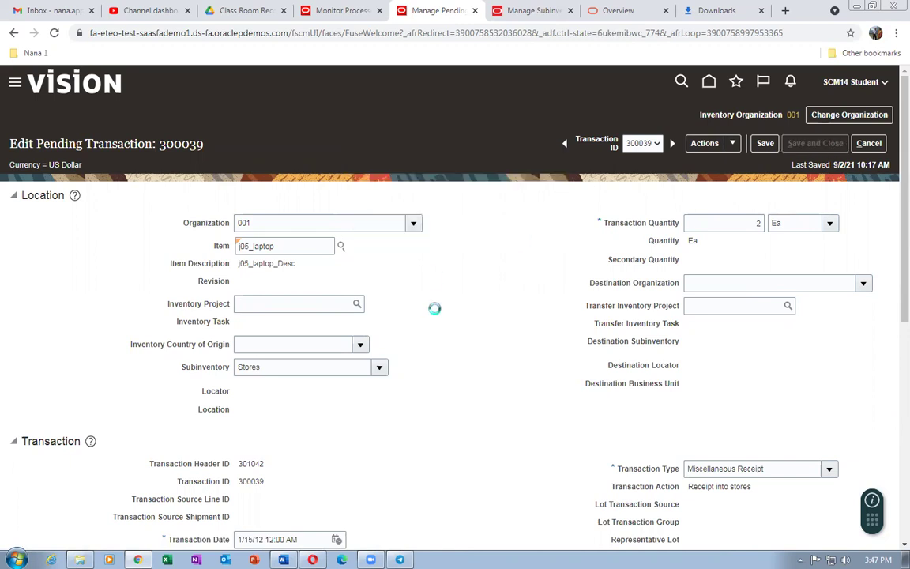
- Leave the pending transaction pages for Inventory Management and reopen Manage Pending Transactions to check the error summary
click(882, 143)
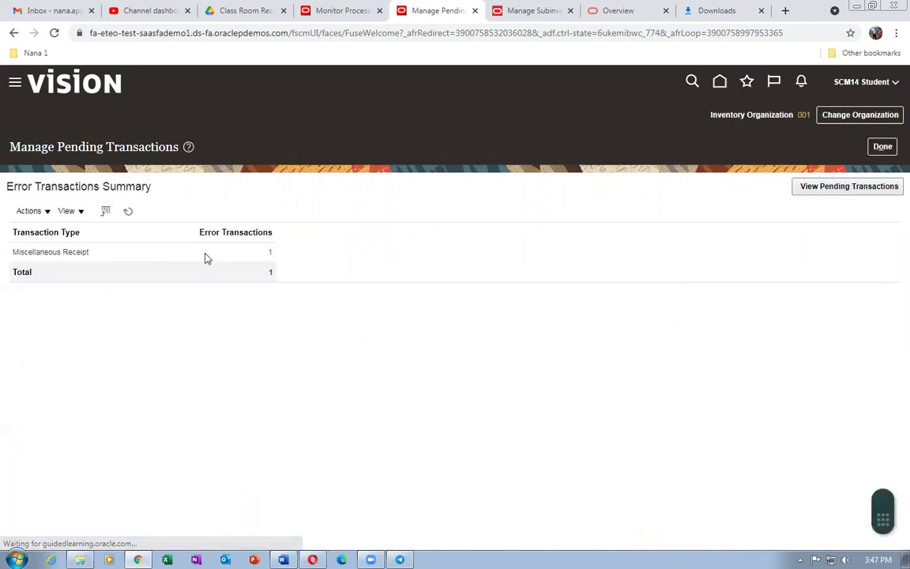
click(882, 146)
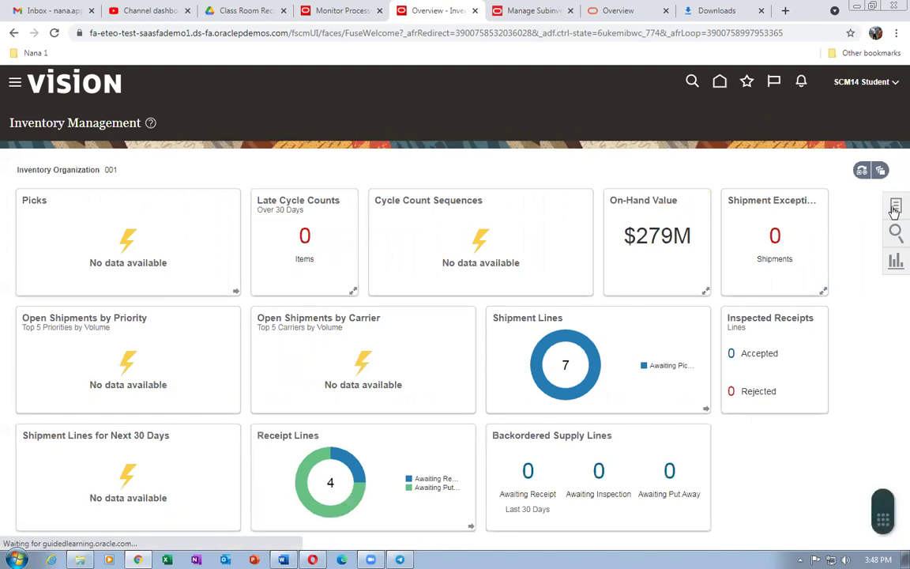
click(895, 207)
click(787, 243)
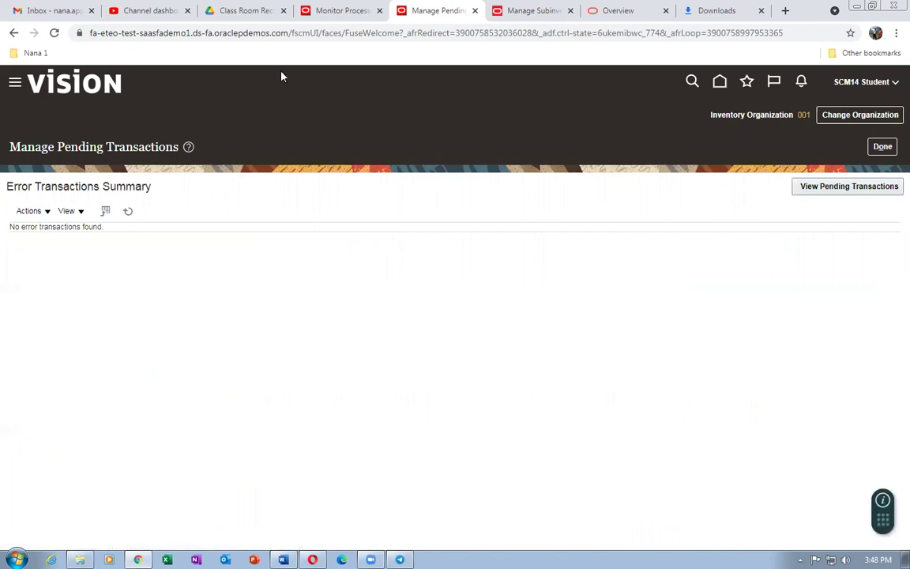
- Resubmit the completed Manage Inventory Transactions process 3882376 from the Scheduled Processes overview and accept the resubmission
click(343, 10)
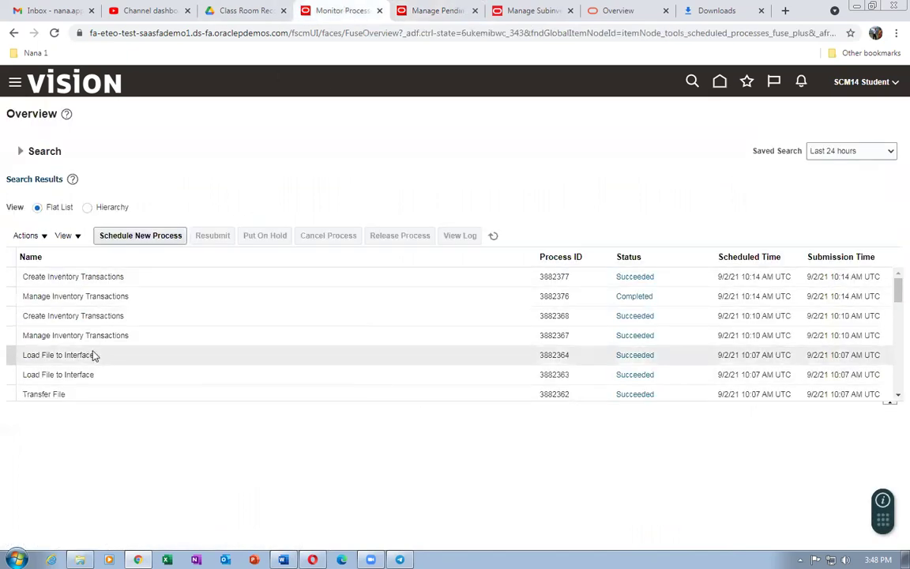
click(155, 294)
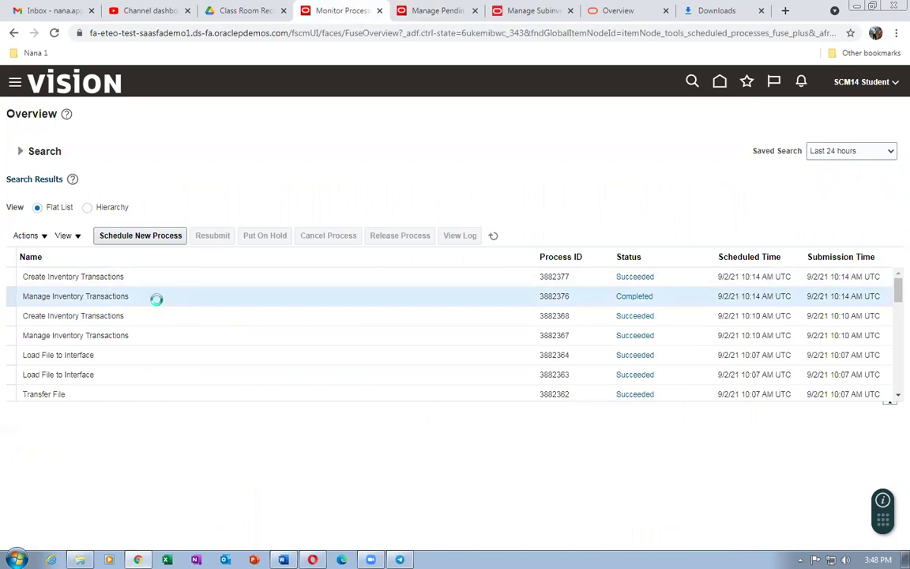
click(212, 236)
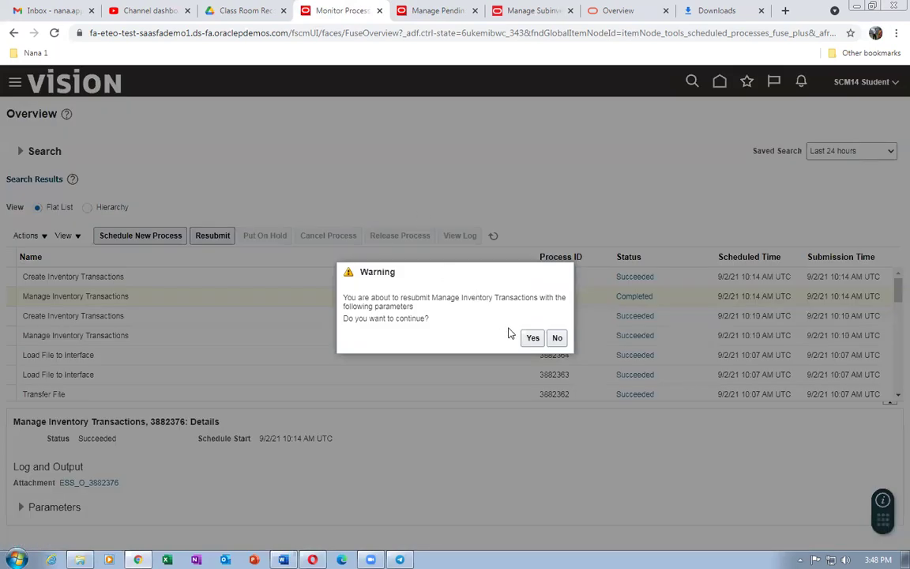
click(534, 338)
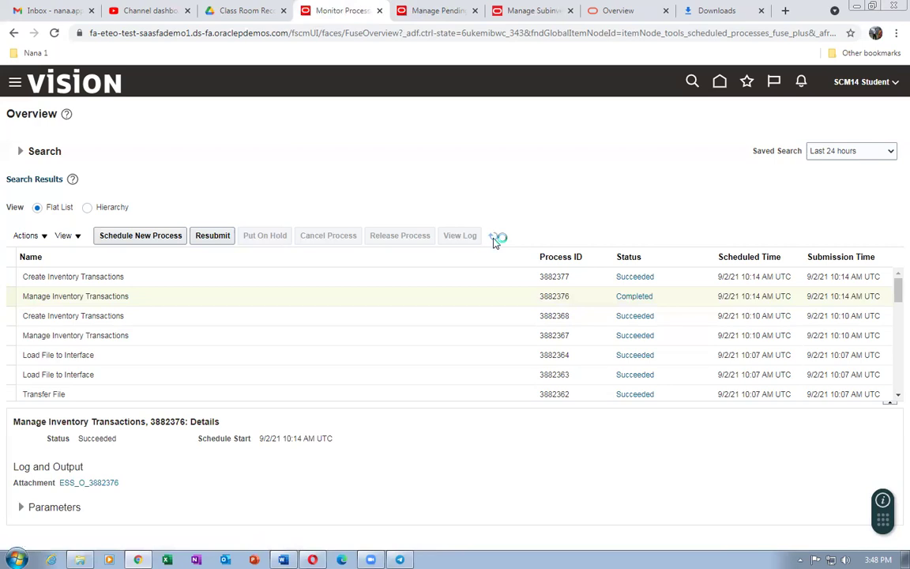
- Refresh the scheduled processes list repeatedly to monitor the new Manage Inventory Transactions and Create Inventory Transactions runs
click(496, 239)
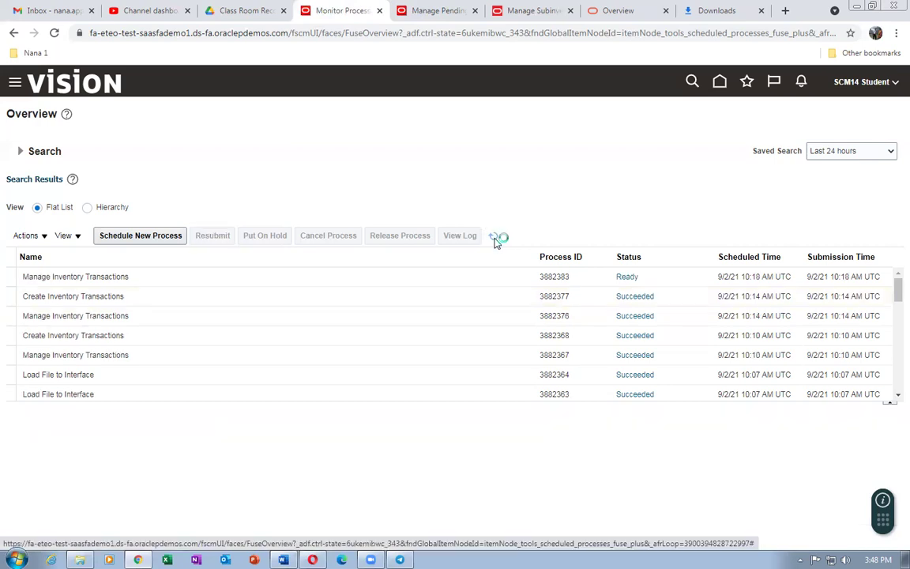
click(495, 239)
click(496, 240)
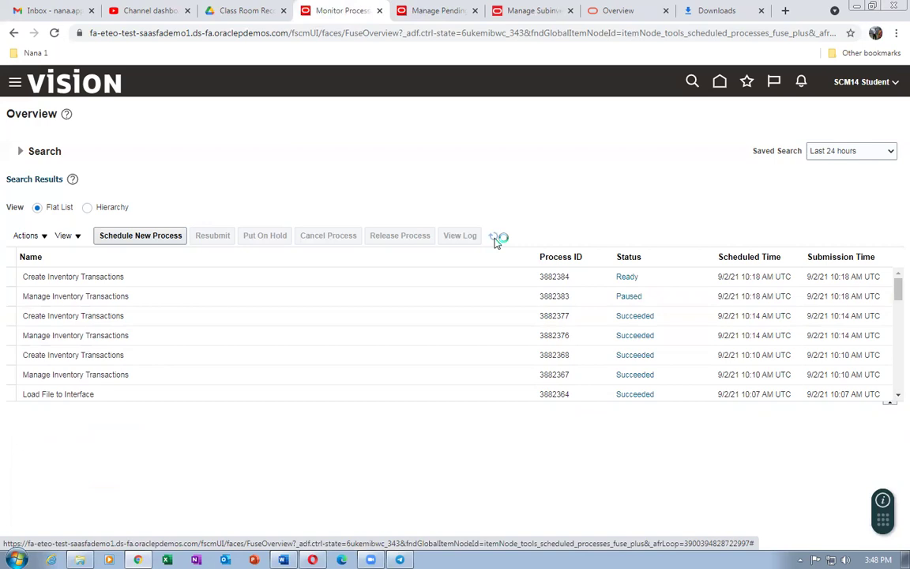
click(495, 240)
click(493, 237)
click(494, 238)
click(494, 239)
click(494, 239)
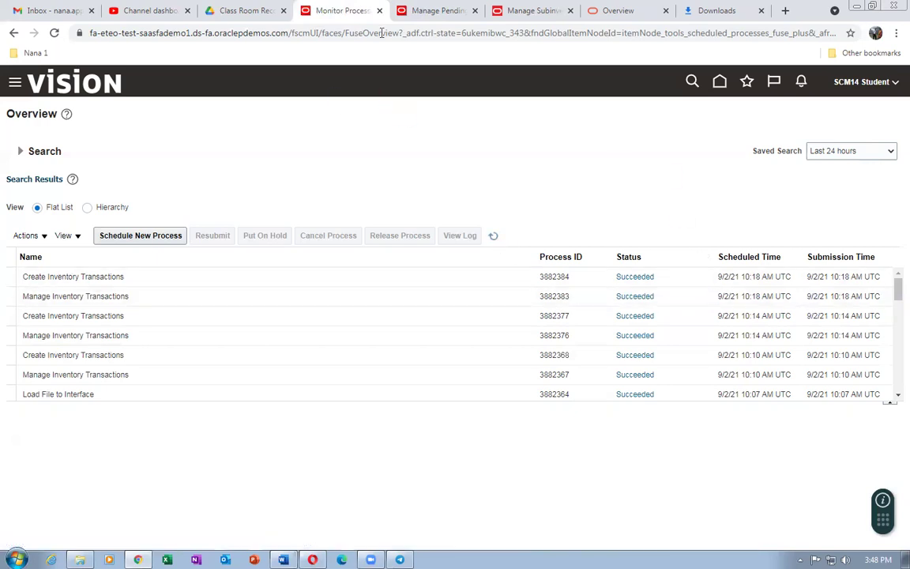
- Reopen Manage Pending Transactions from Inventory Management, drill into the errored Miscellaneous Receipt and bring its Error Explanation into view
click(434, 12)
click(883, 146)
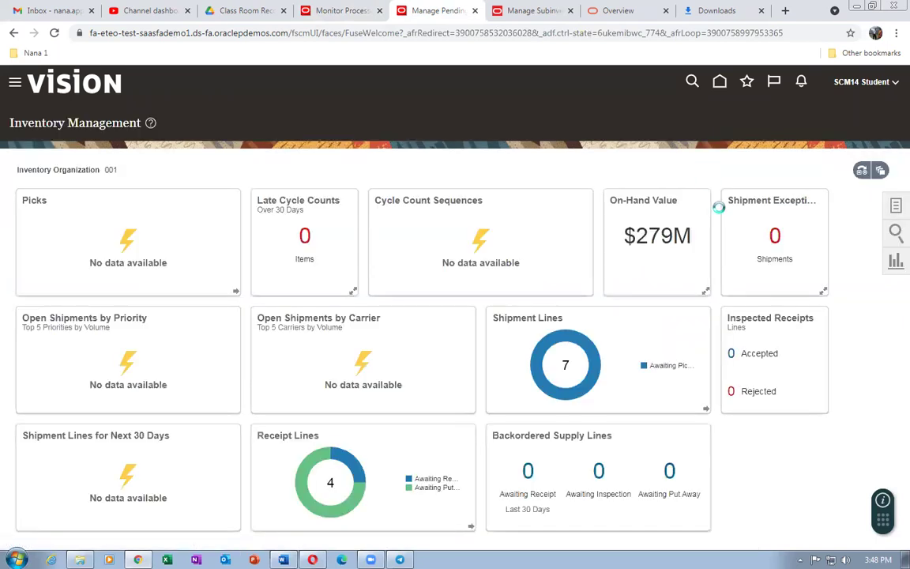
click(897, 207)
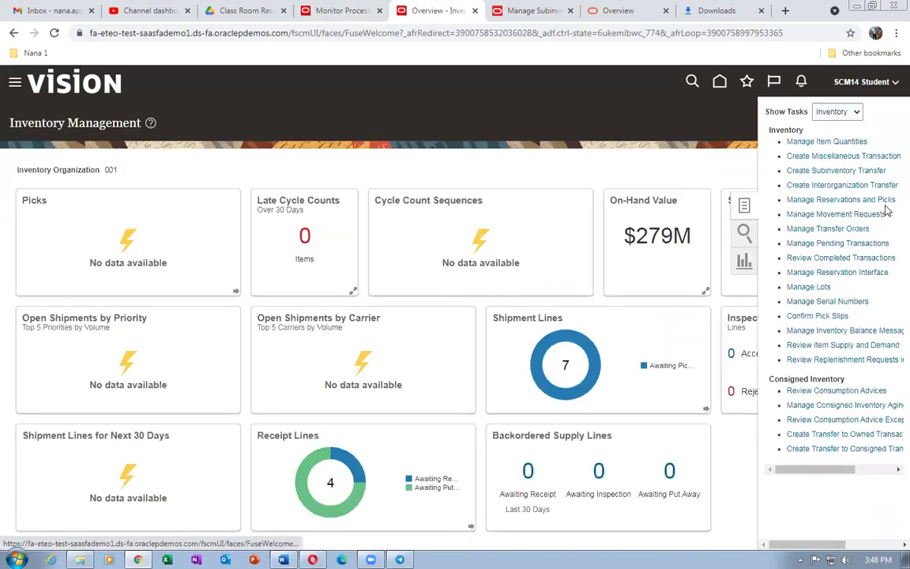
click(822, 243)
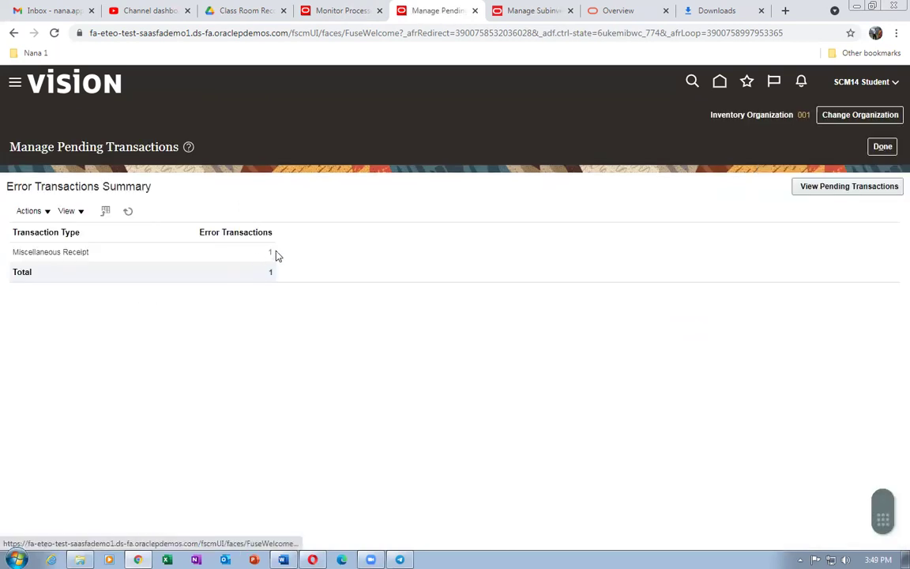
click(270, 254)
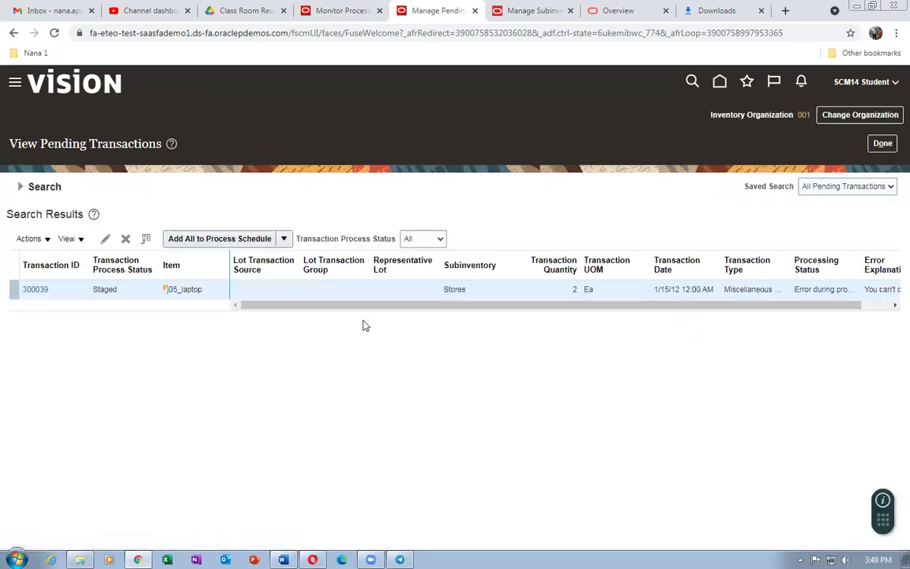
drag(351, 307, 413, 314)
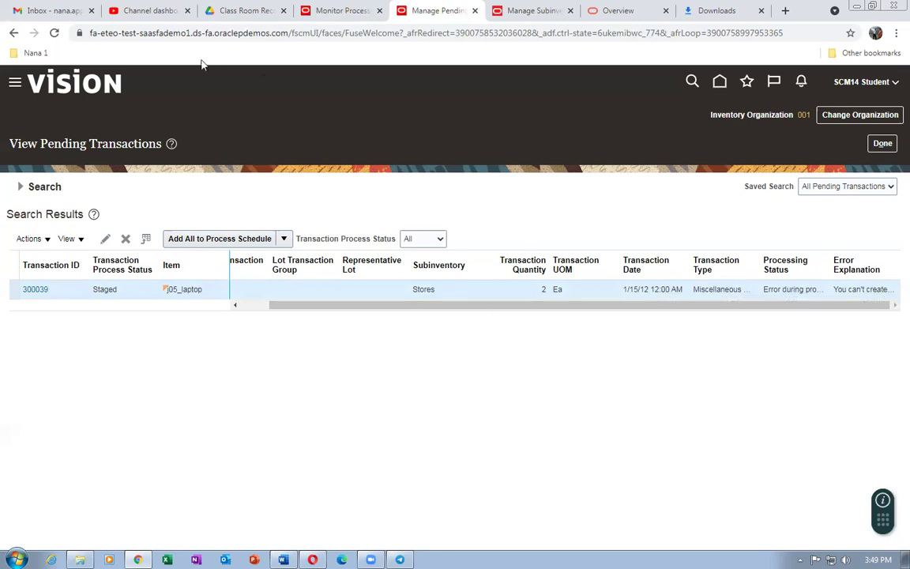
- Leave Manage Subinventories, search the setup tasks for man%inv%profile% and open Manage Inventory Profile Options
click(512, 11)
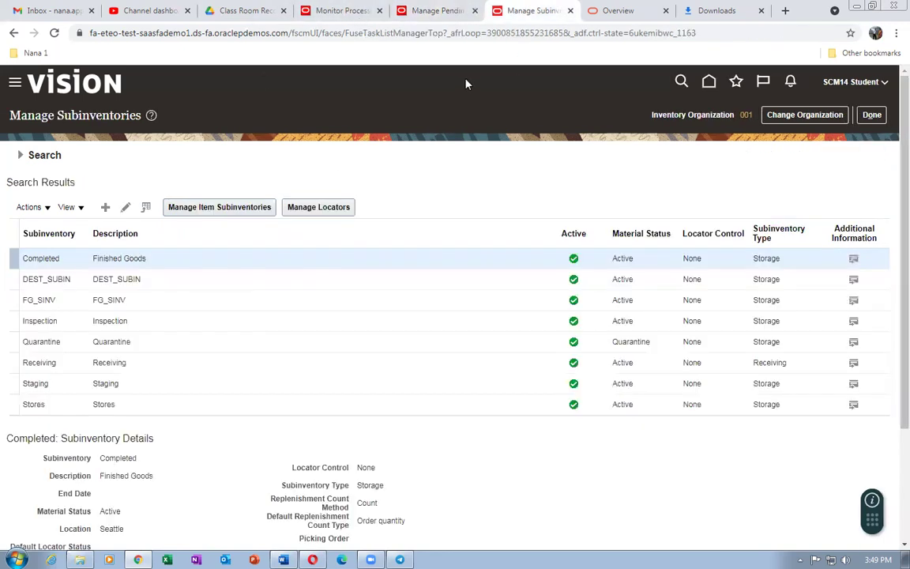
click(882, 117)
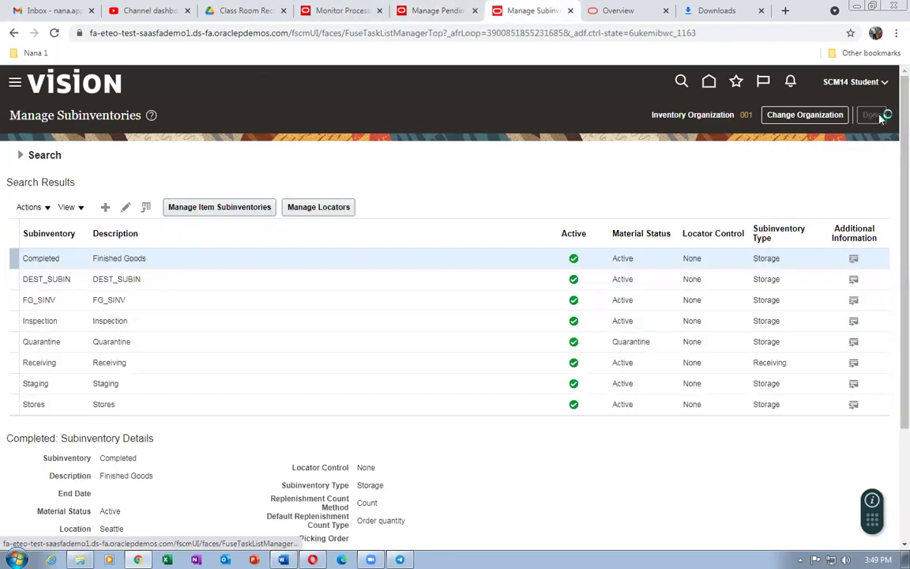
triple_click(271, 158)
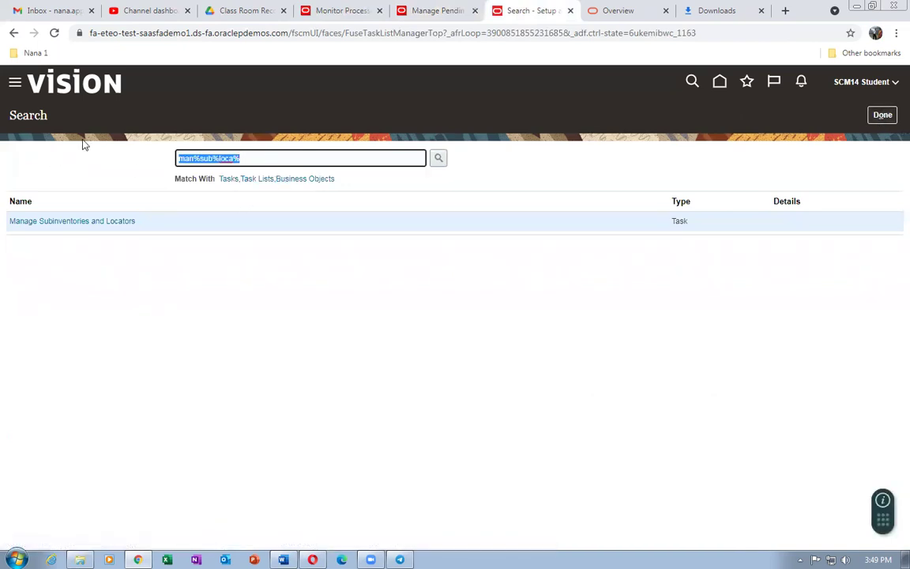
text(man%inv)
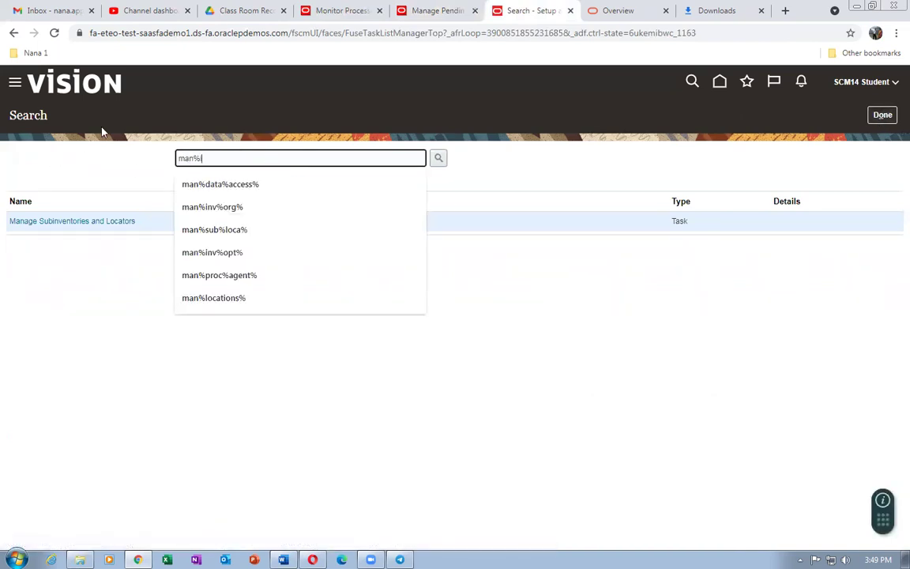
text(%pro)
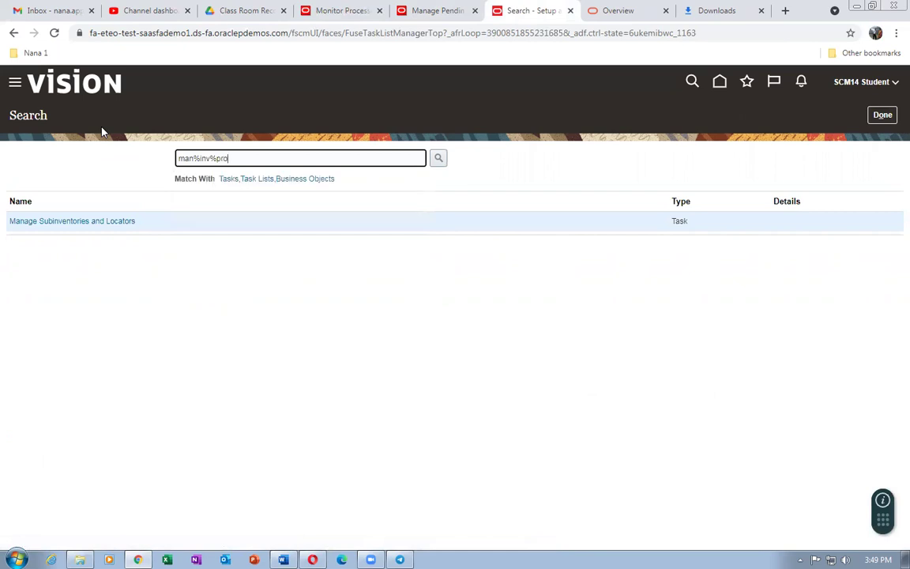
text(file%)
key(Return)
click(73, 222)
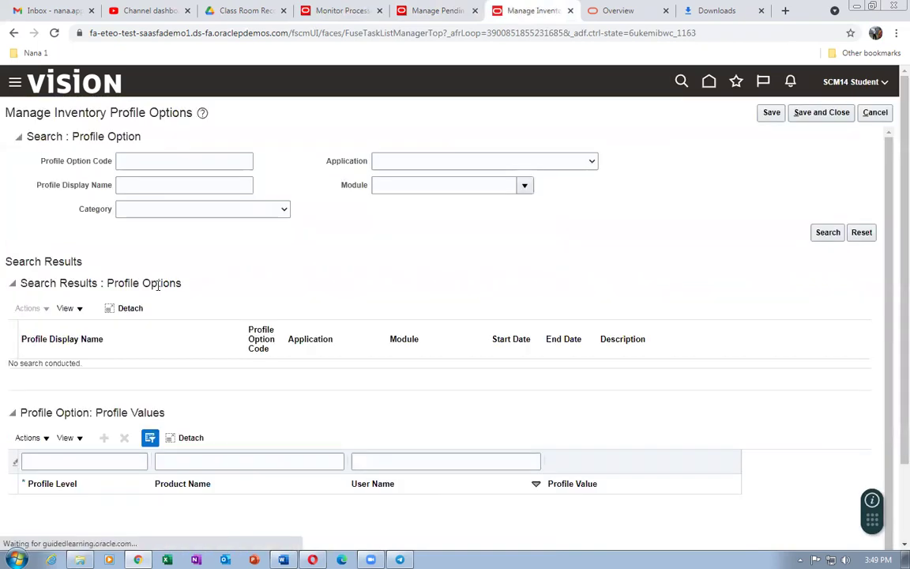
- List all inventory profile options and recheck the j05_laptop receipt's Error Explanation in Manage Pending Transactions against them
click(849, 232)
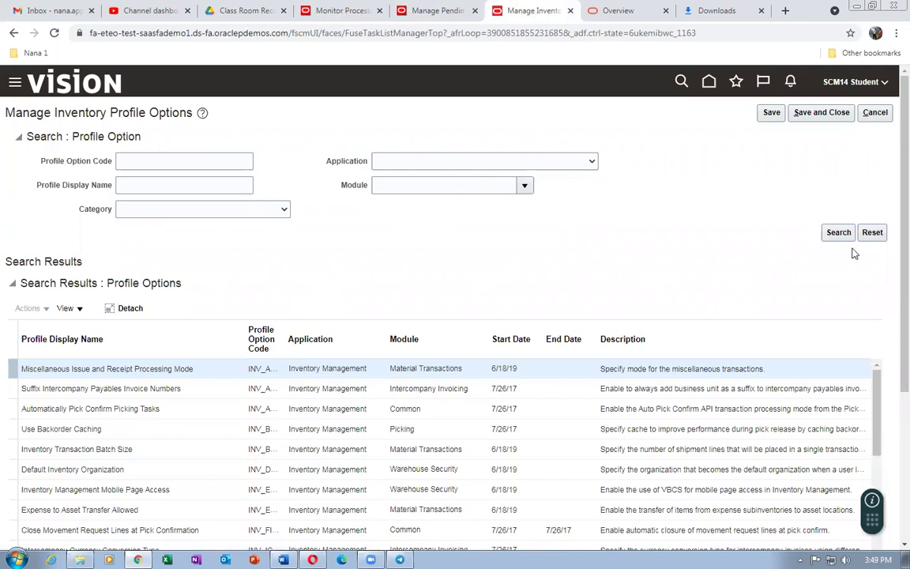
scroll(890, 336, down, 3)
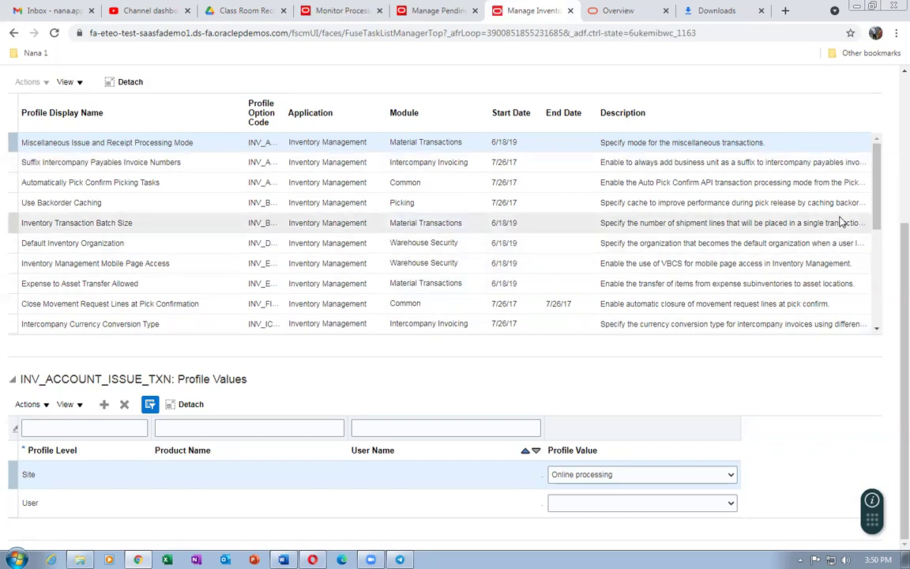
scroll(870, 292, down, 2)
scroll(890, 316, down, 3)
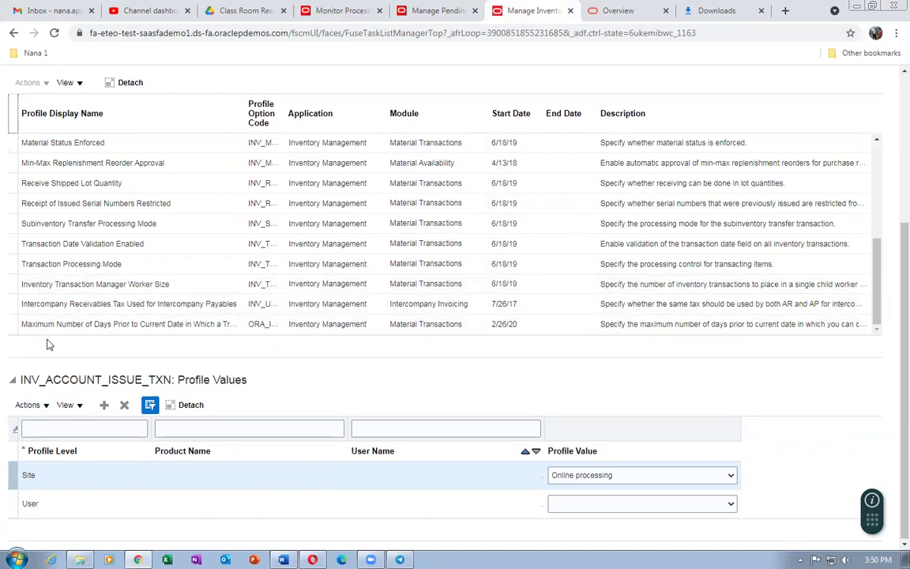
click(427, 10)
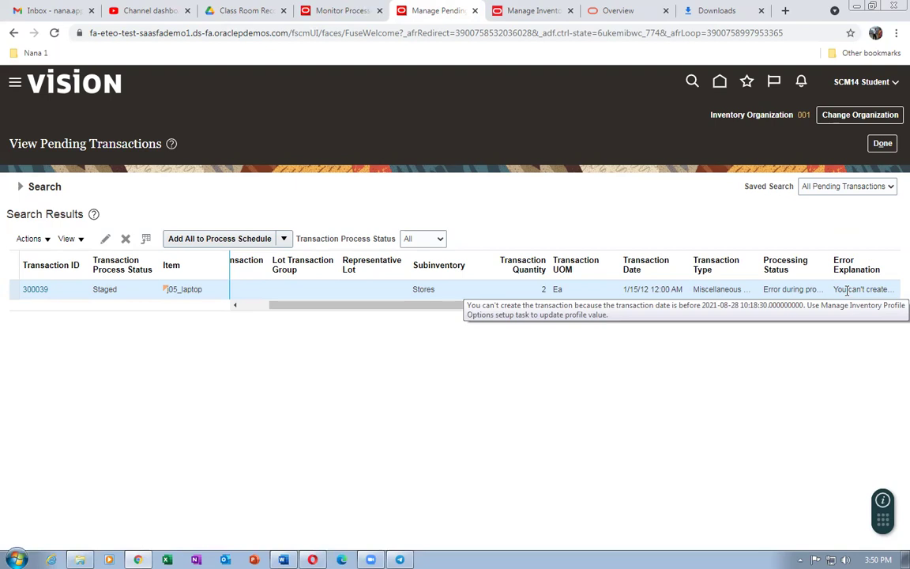
click(558, 14)
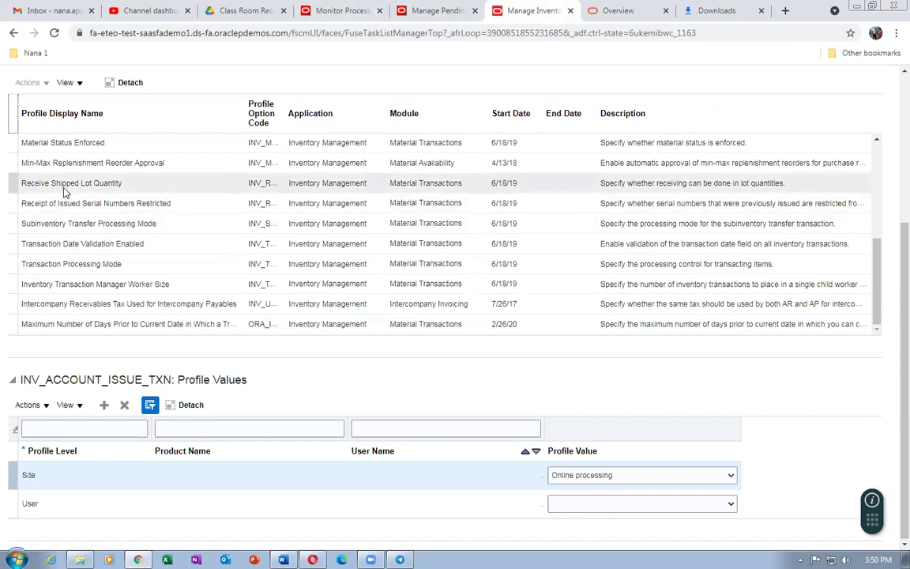
- Review the profile options from the start of the list and view the profile values of Interorganization Transaction Processing Mode
click(877, 140)
click(876, 140)
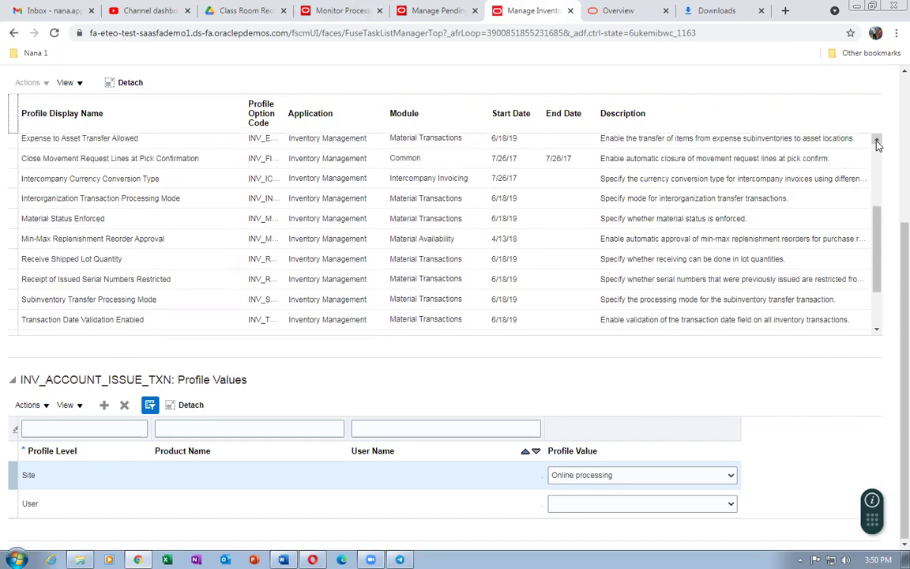
click(877, 140)
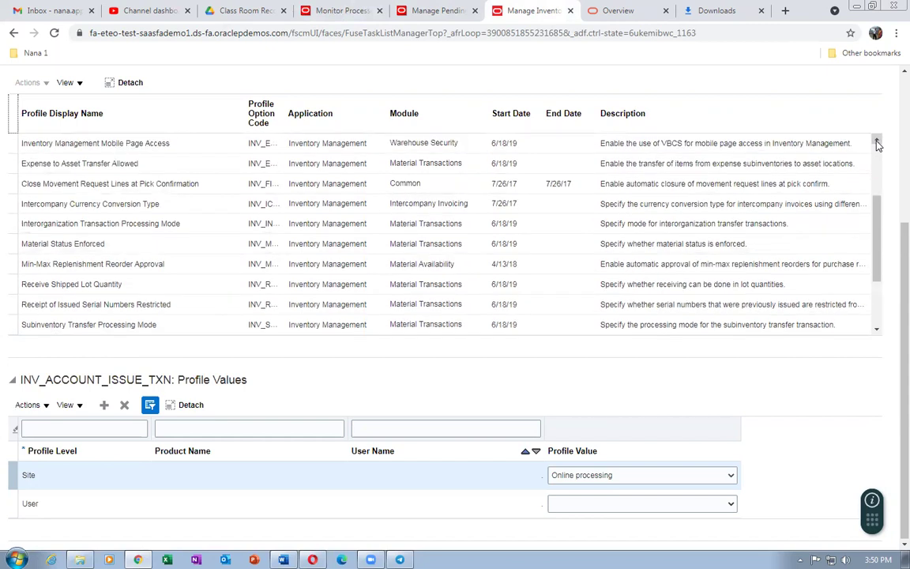
click(877, 140)
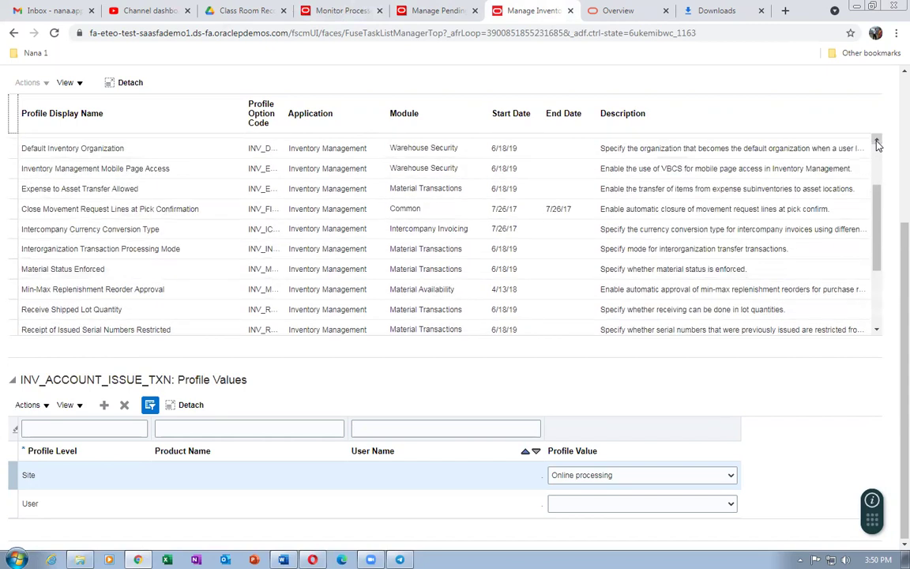
click(876, 140)
click(877, 140)
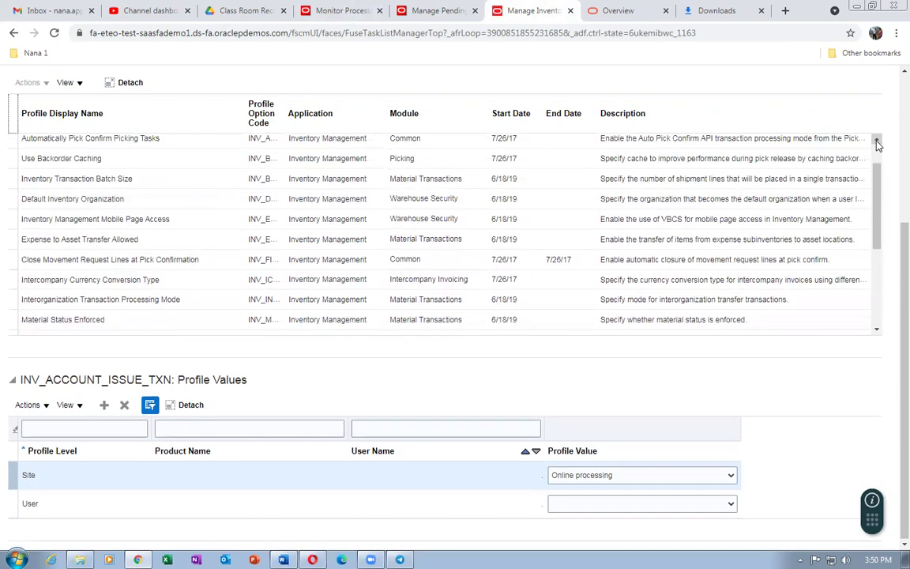
click(876, 140)
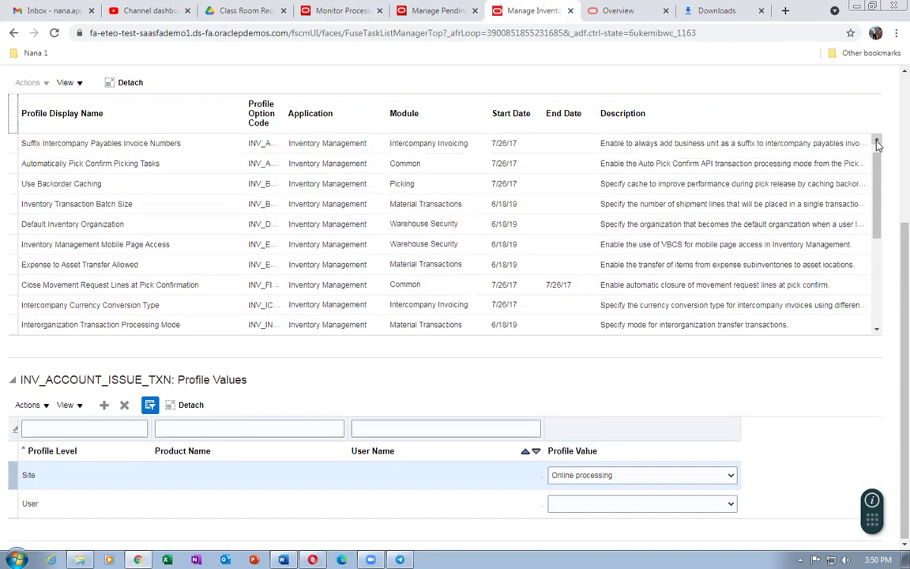
click(877, 141)
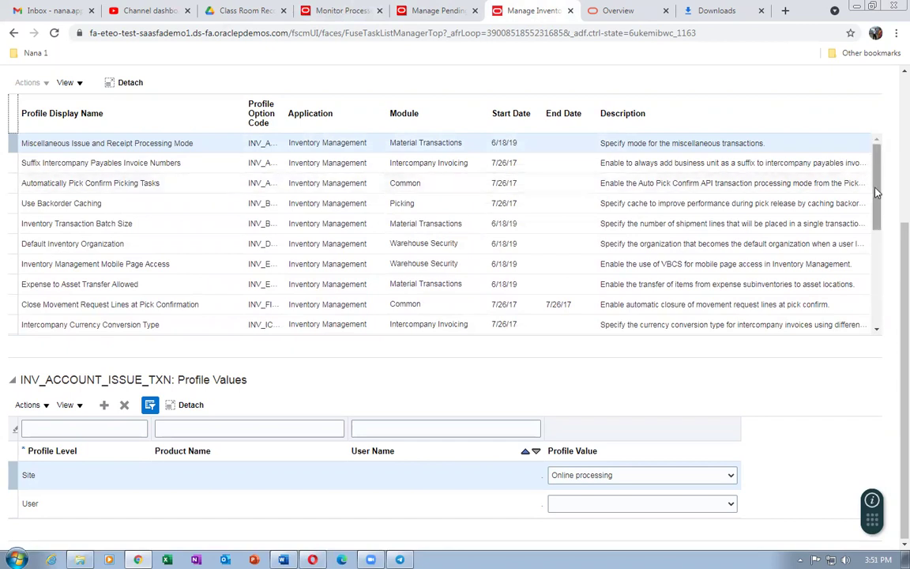
scroll(300, 281, down, 1)
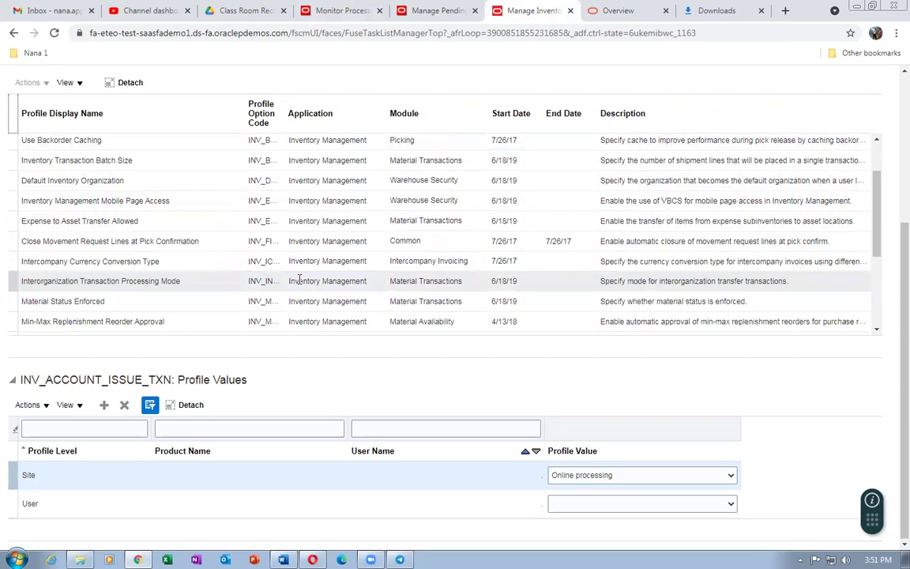
click(210, 281)
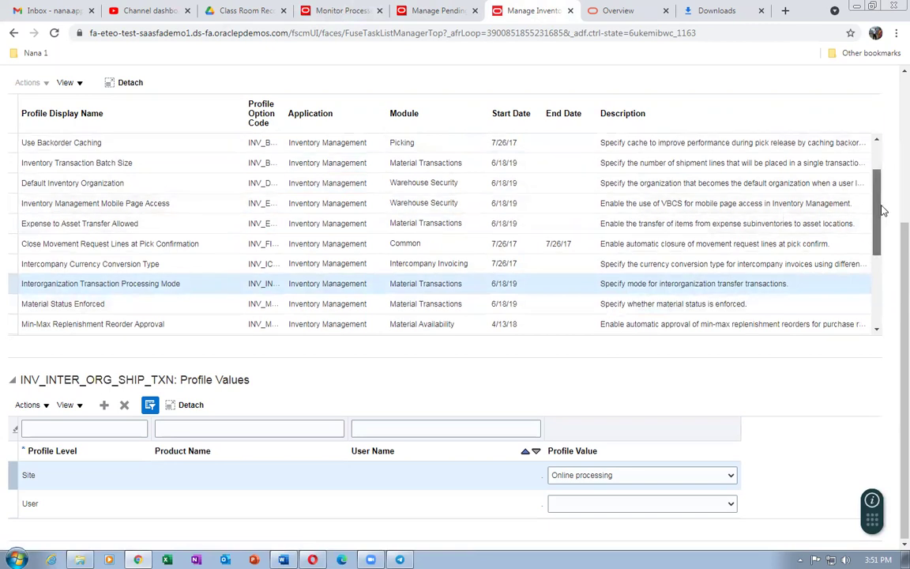
- Inspect the profile values for Inventory Transaction Batch Size, Intercompany Currency Conversion Type, Subinventory Transfer Processing Mode and Transaction Date Validation Enabled
drag(883, 211, 886, 163)
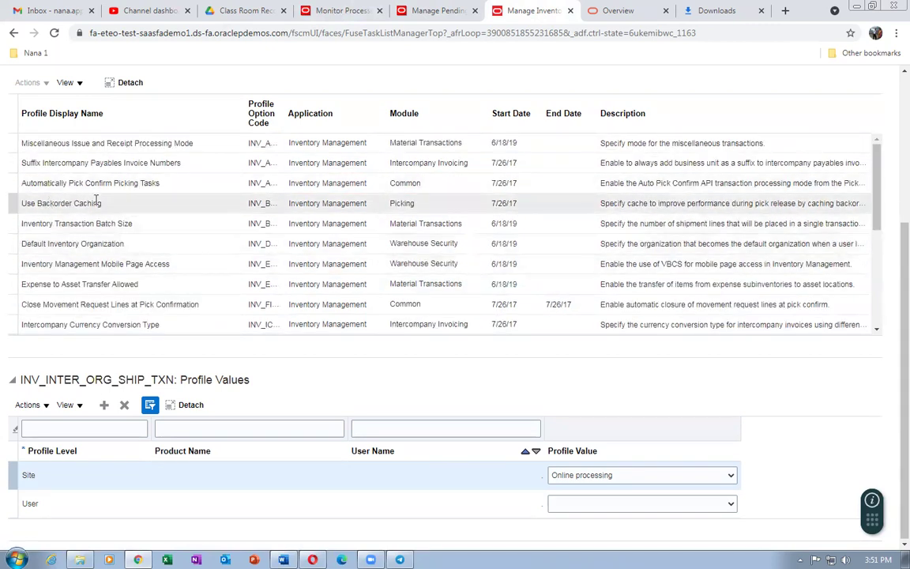
click(178, 230)
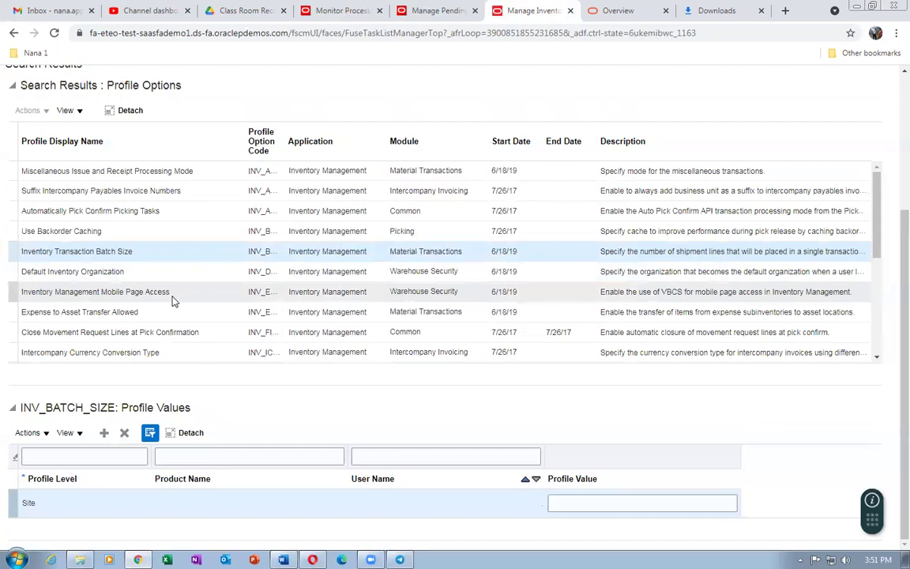
click(189, 357)
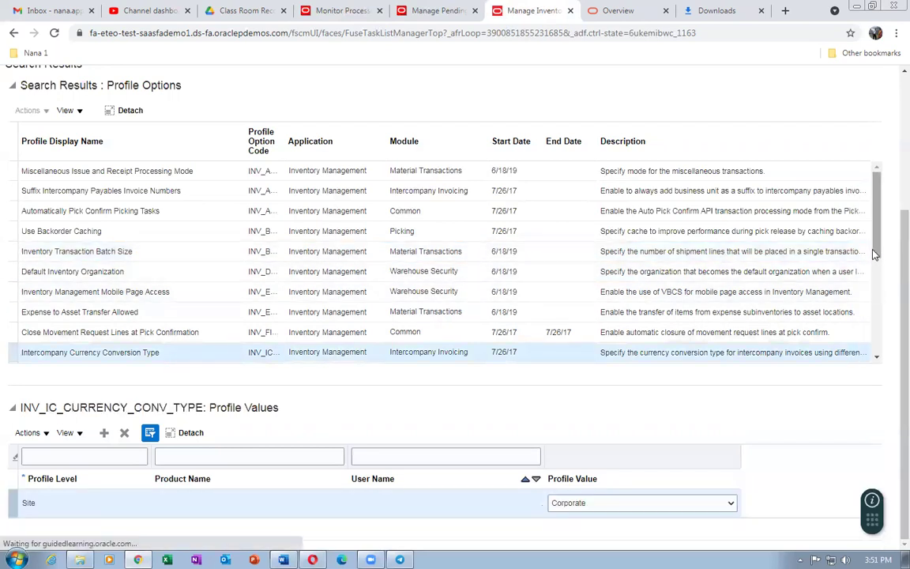
drag(878, 253, 879, 314)
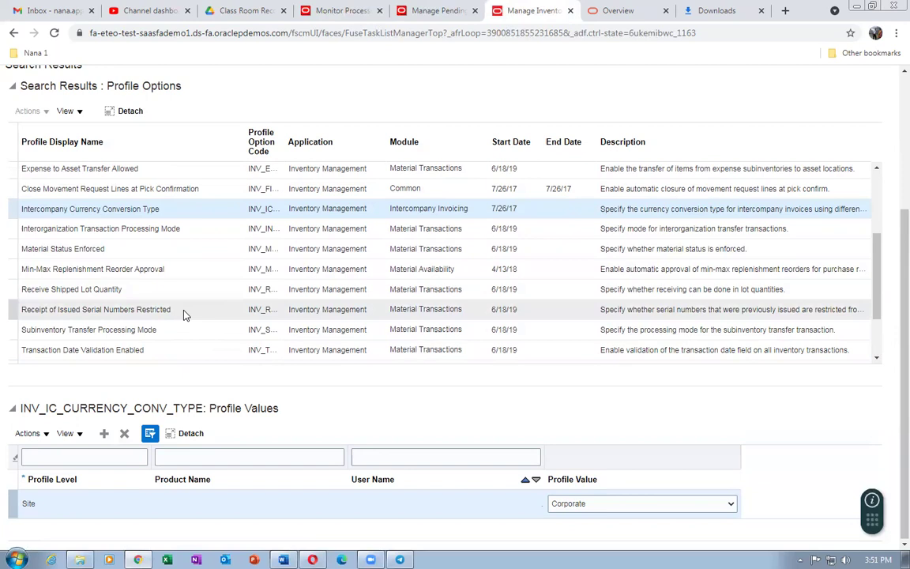
click(175, 331)
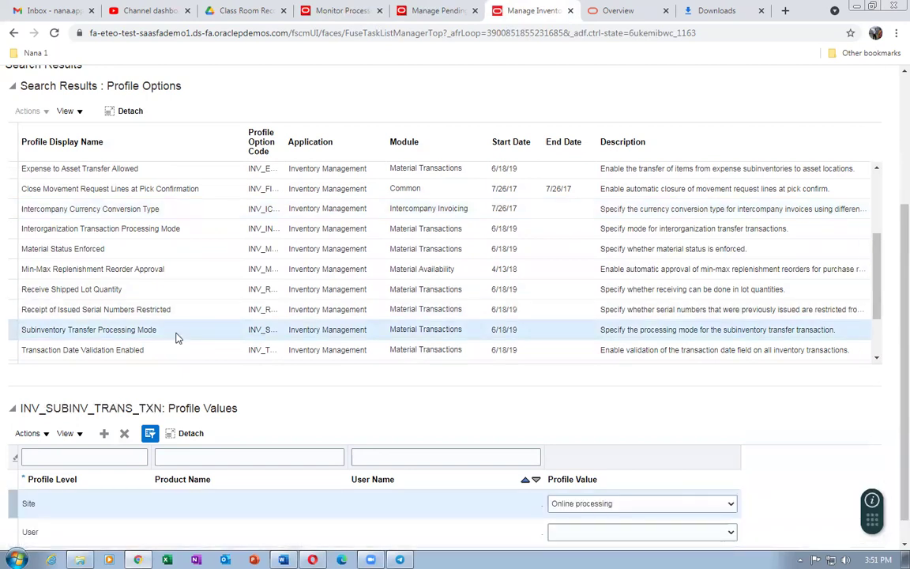
click(176, 351)
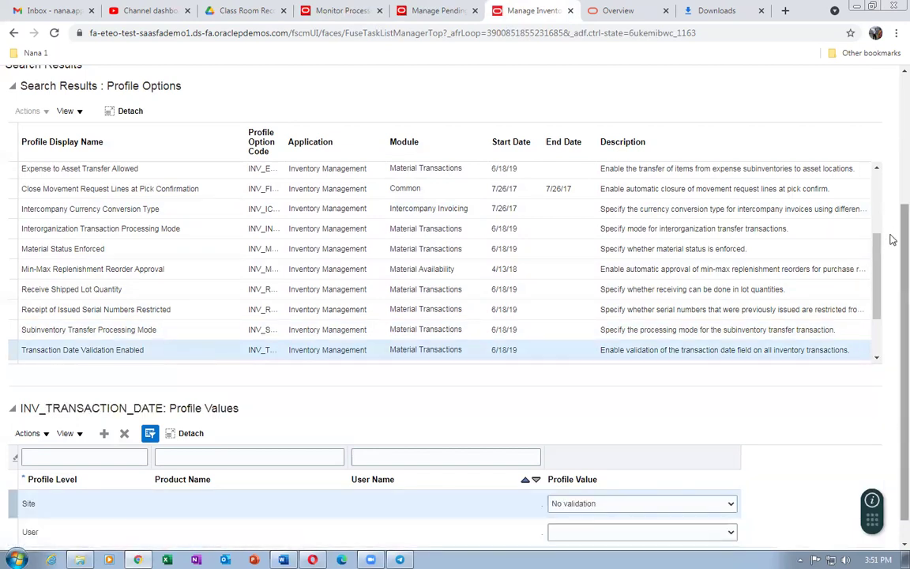
- Inspect the profile values of Inventory Transaction Manager Worker Size and the Maximum Number of Days Prior to Current Date option
scroll(891, 269, down, 1)
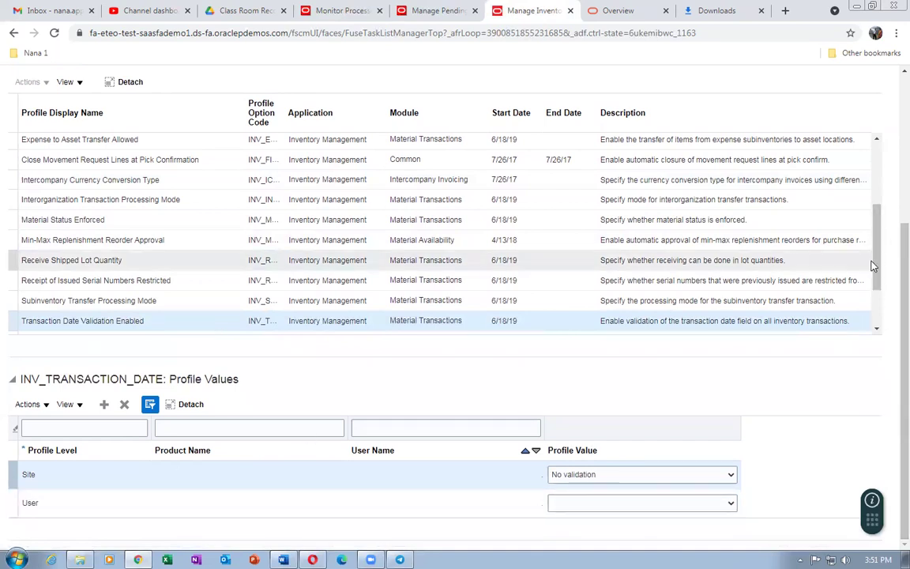
drag(875, 267, 883, 302)
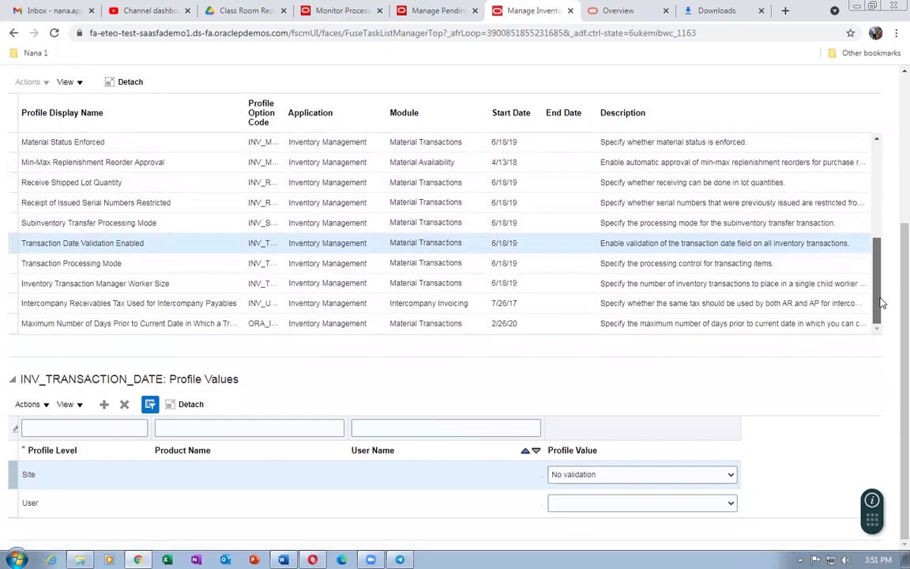
click(190, 289)
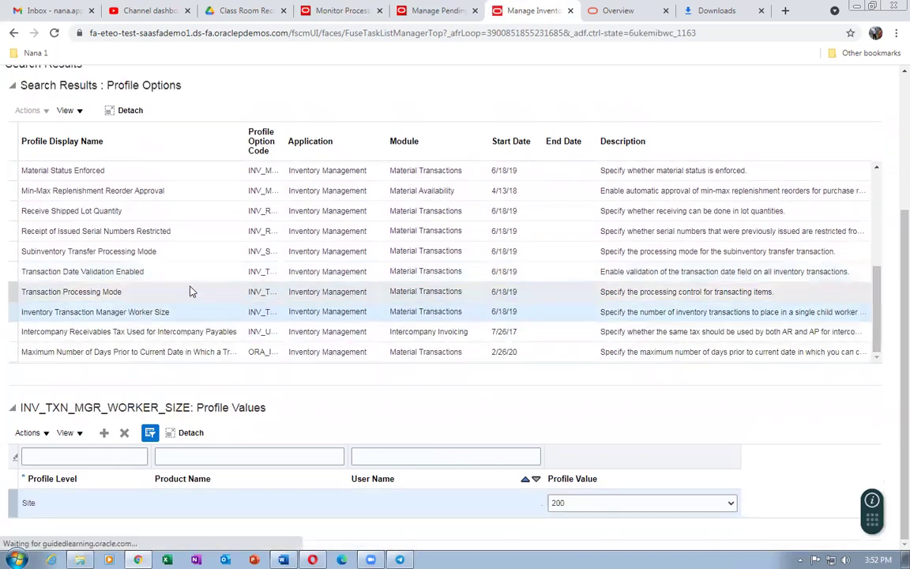
click(179, 332)
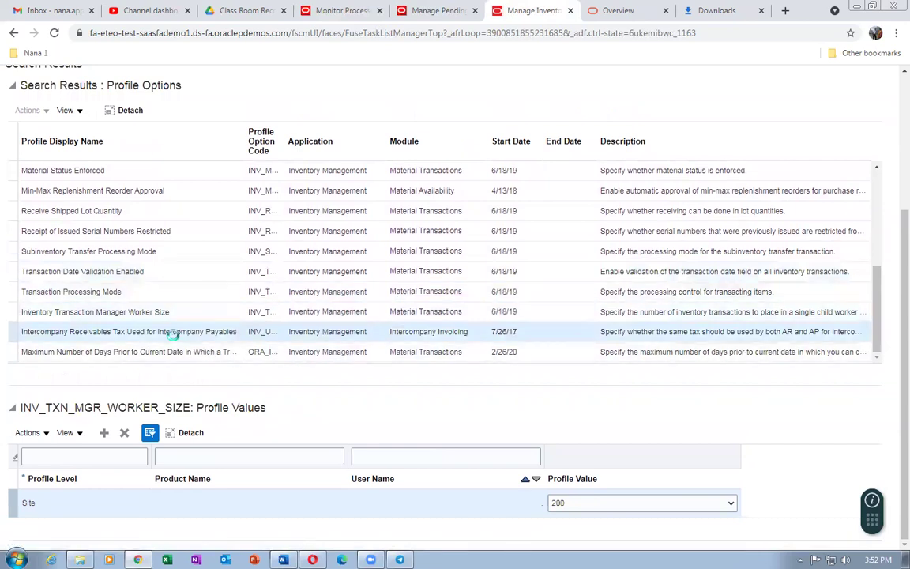
click(175, 352)
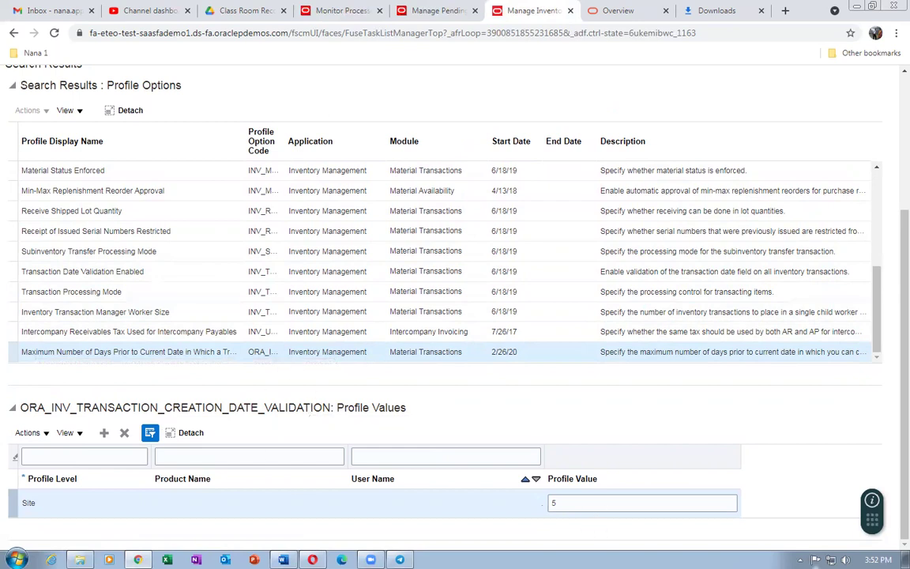
- Check the system calendar and the receipt's Error Explanation against the site value of the maximum days profile option
click(858, 559)
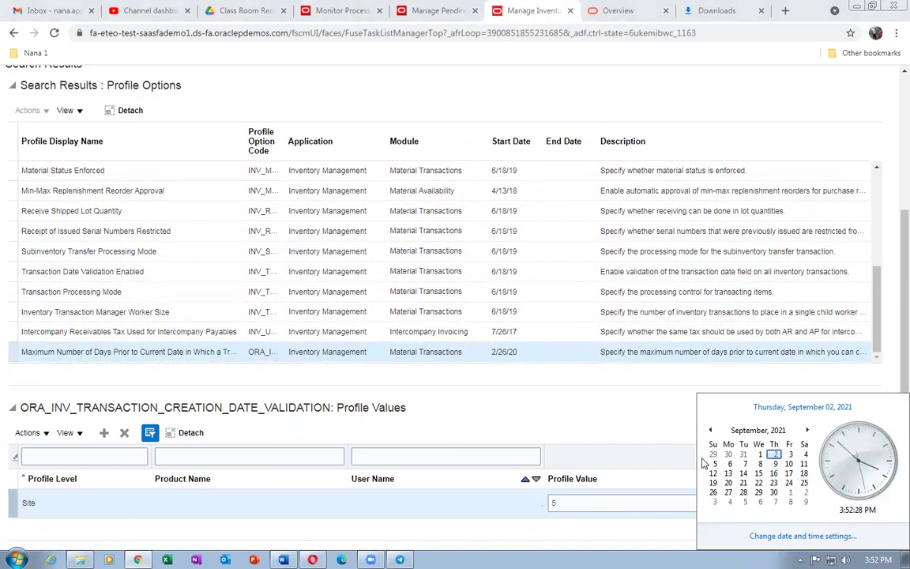
click(435, 11)
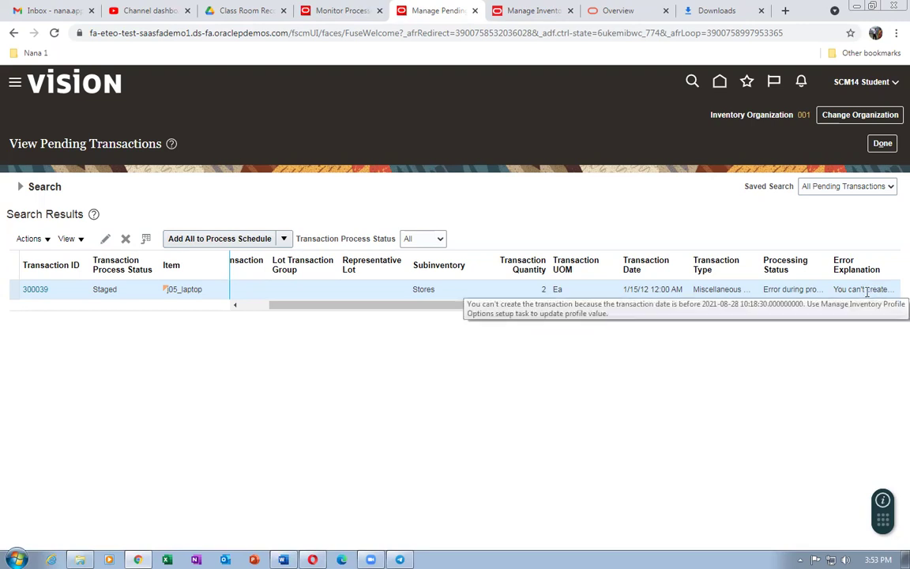
click(531, 11)
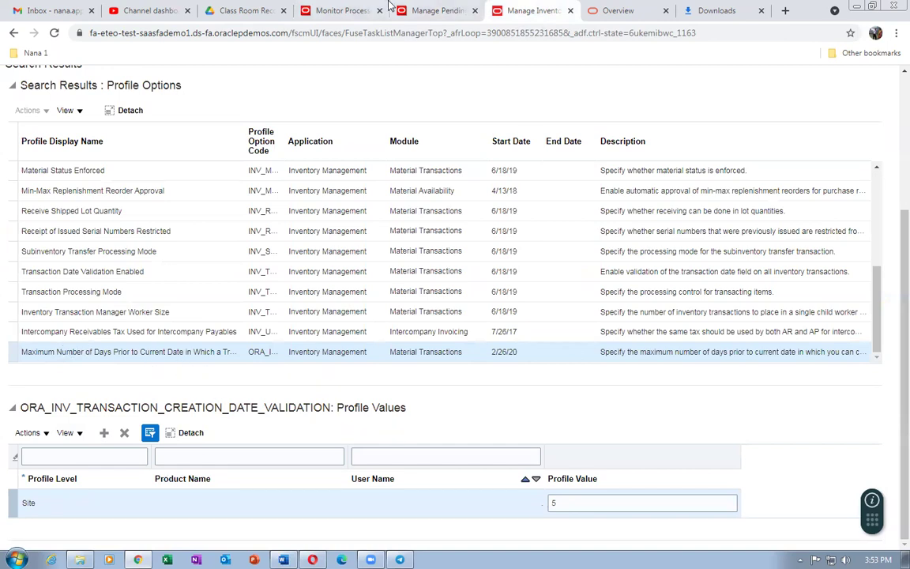
- Edit the pending j05_laptop miscellaneous receipt and set its Transaction Date to 9/1/21 12:00 AM
click(439, 11)
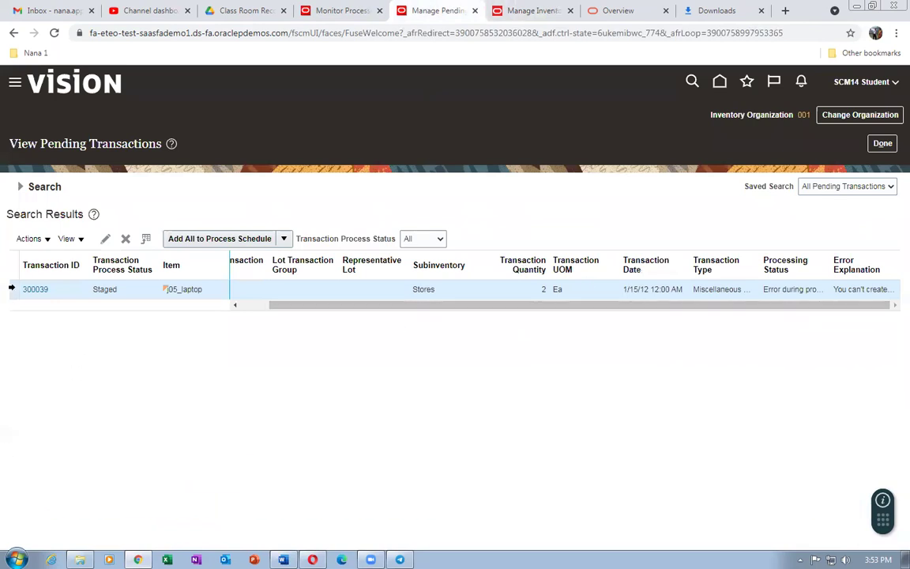
click(105, 239)
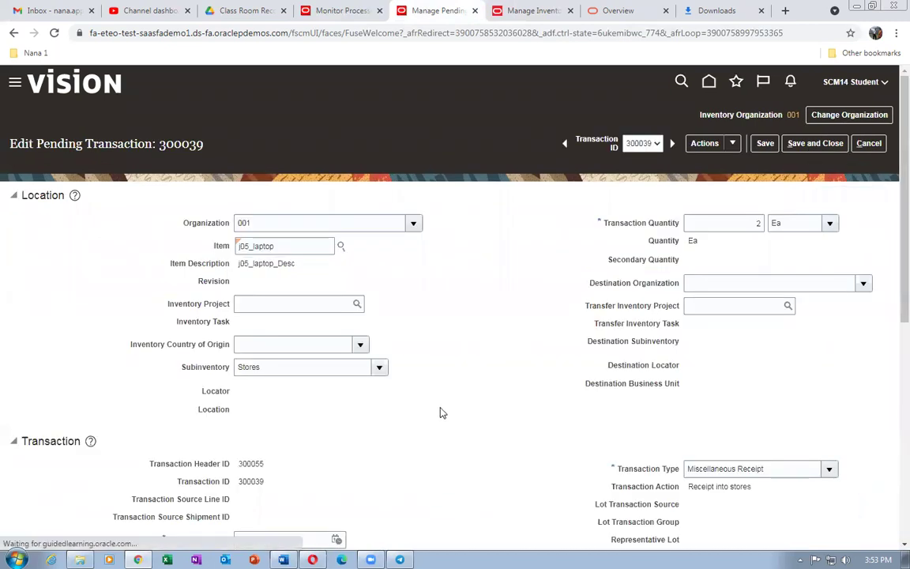
scroll(442, 411, down, 2)
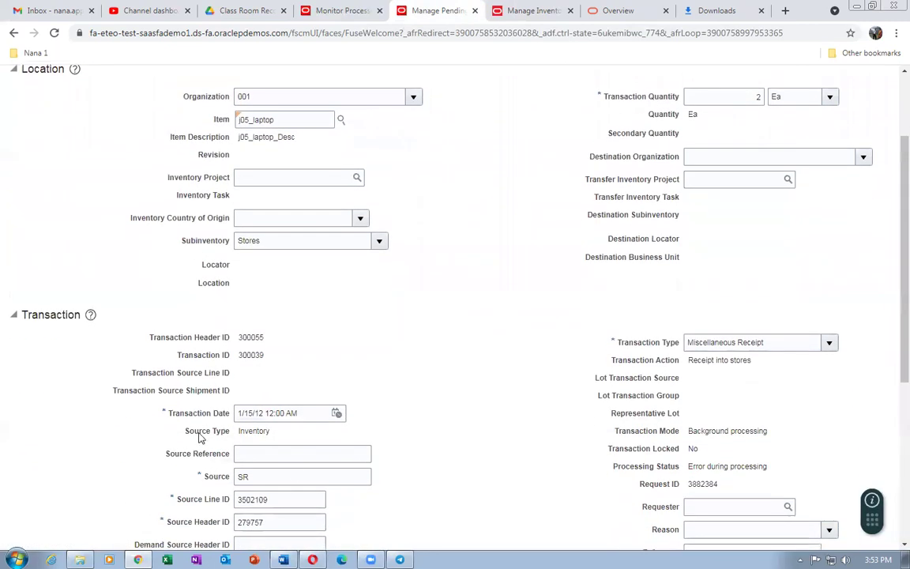
click(336, 413)
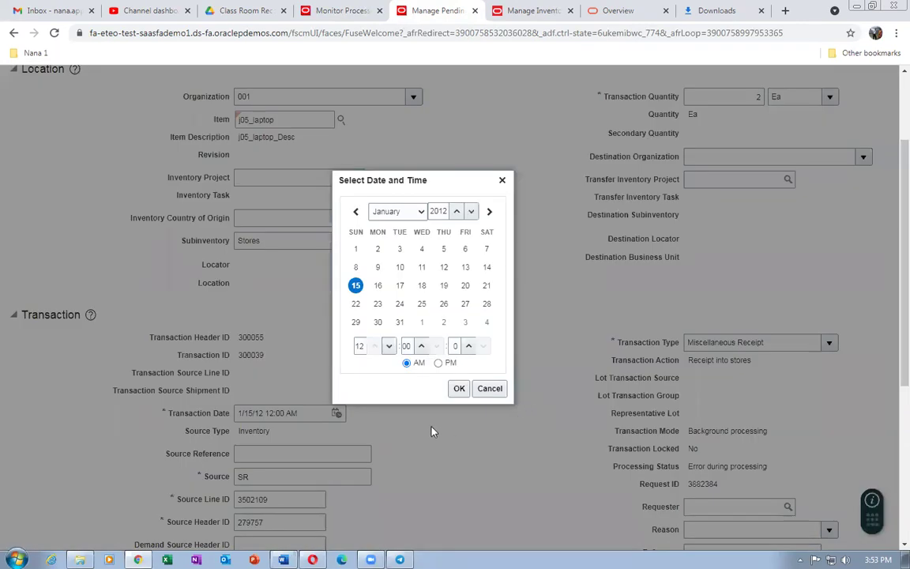
click(409, 216)
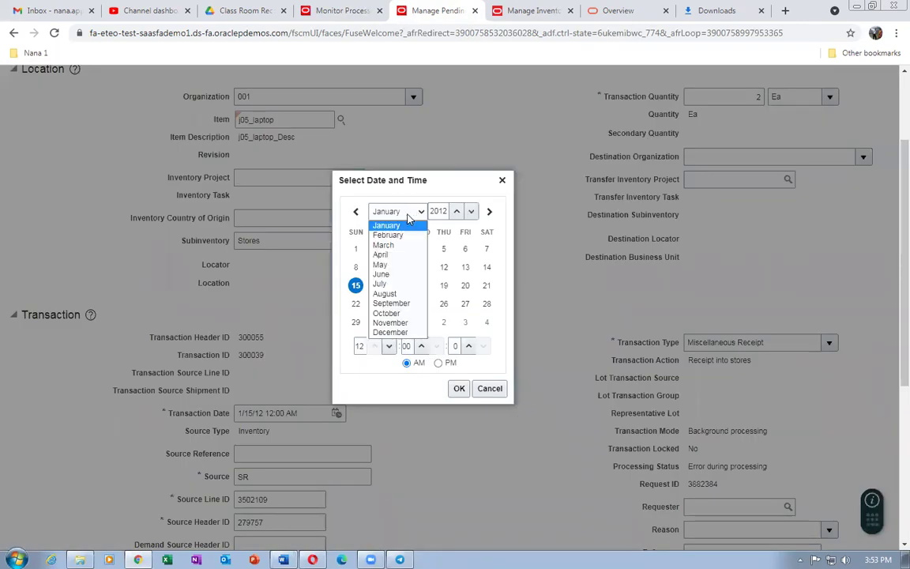
click(395, 303)
click(457, 193)
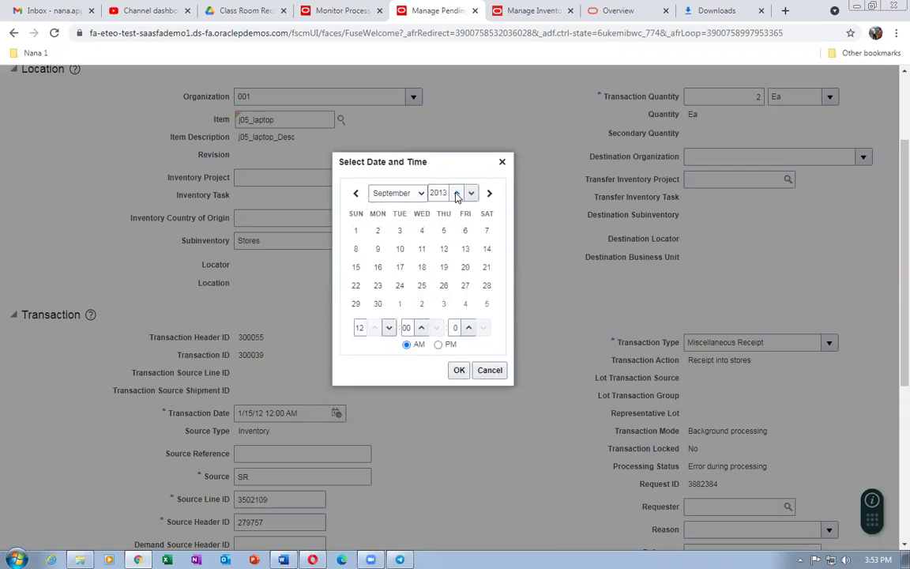
click(457, 193)
click(457, 212)
click(456, 212)
click(457, 212)
click(457, 212)
click(457, 193)
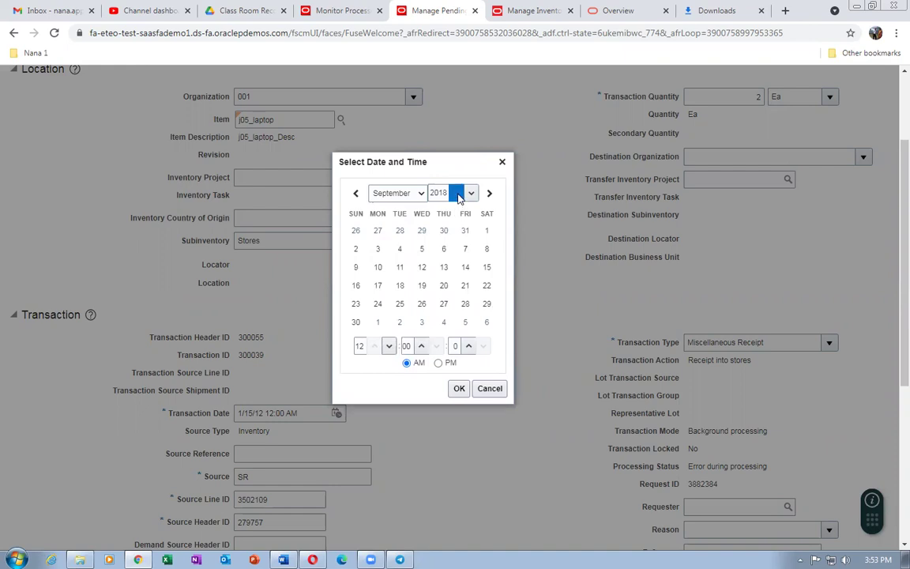
click(457, 212)
click(457, 212)
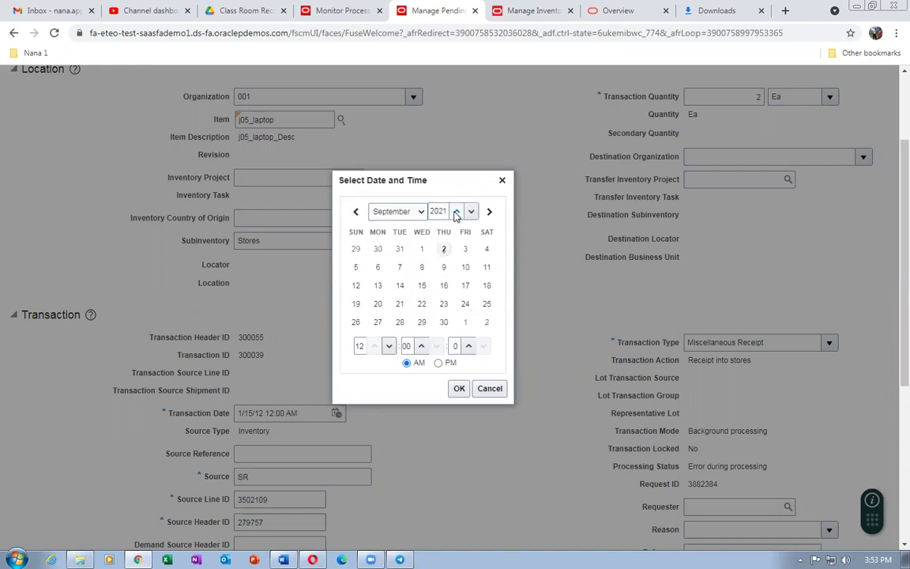
click(423, 250)
click(459, 388)
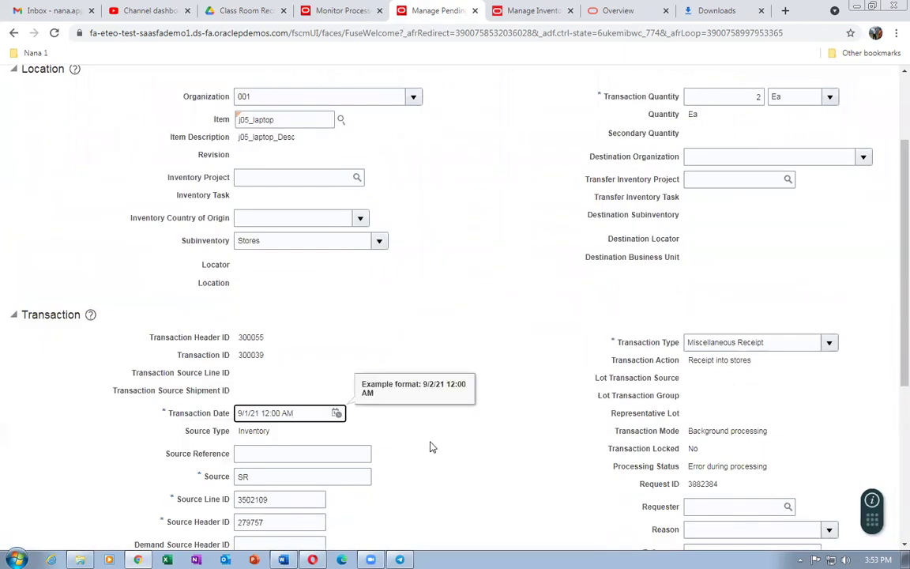
click(434, 455)
- Save the edited receipt, add it to the process schedule, and close it with its changes saved
scroll(461, 449, up, 3)
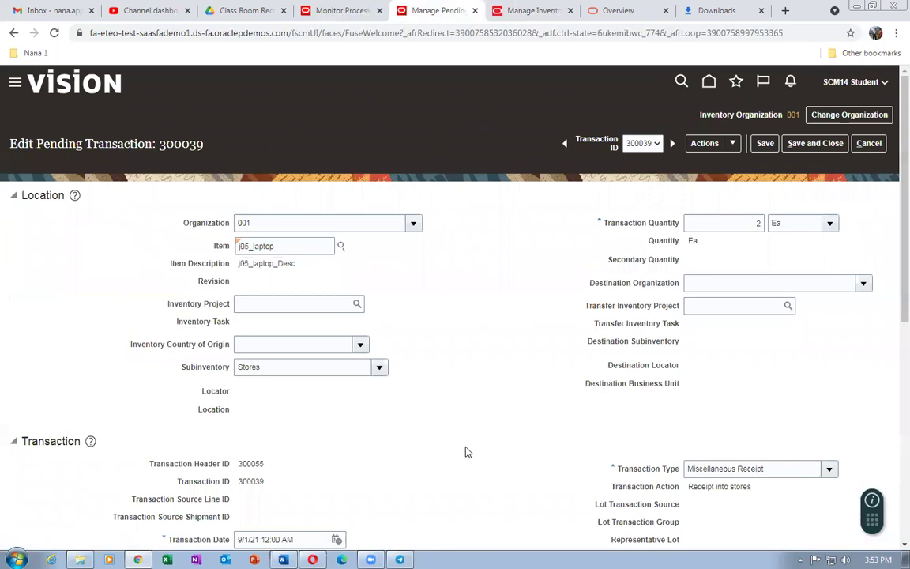
click(771, 146)
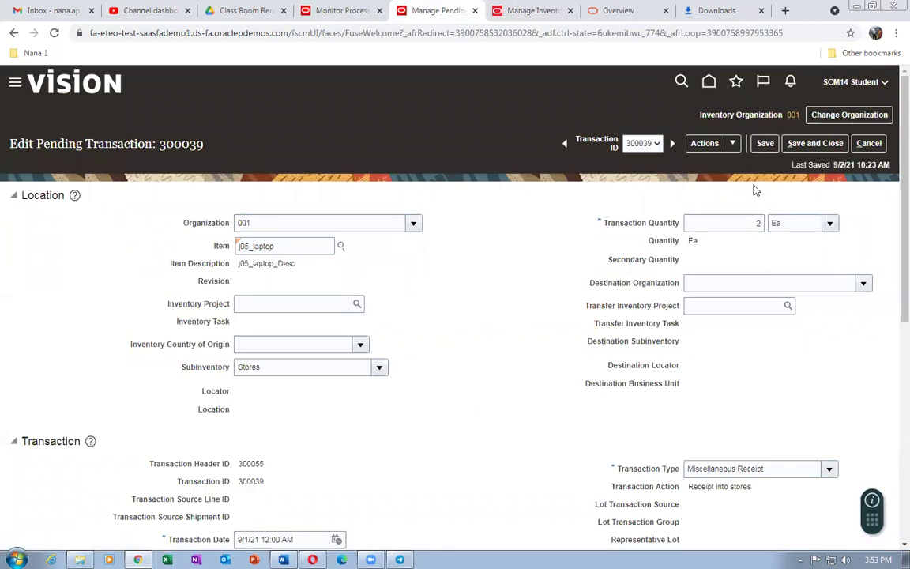
click(734, 147)
click(714, 163)
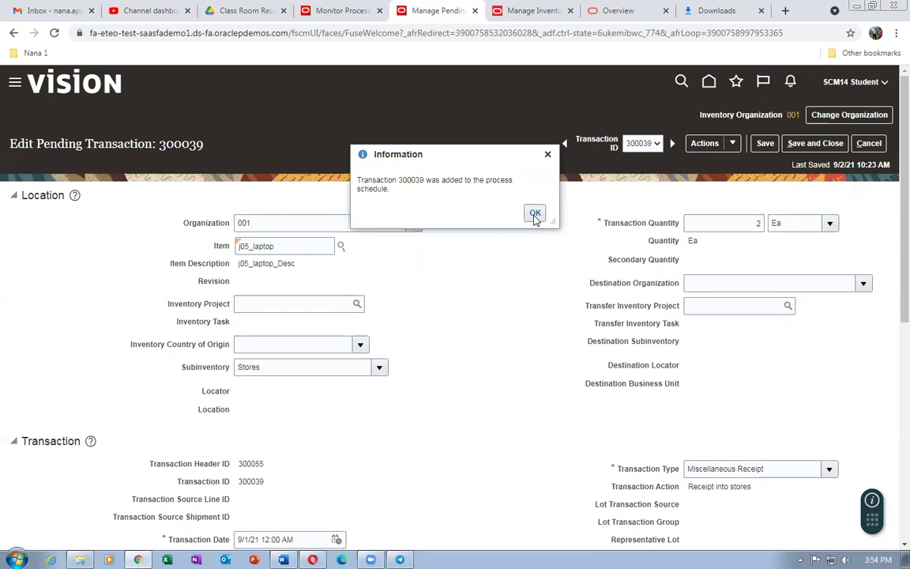
click(535, 215)
click(810, 147)
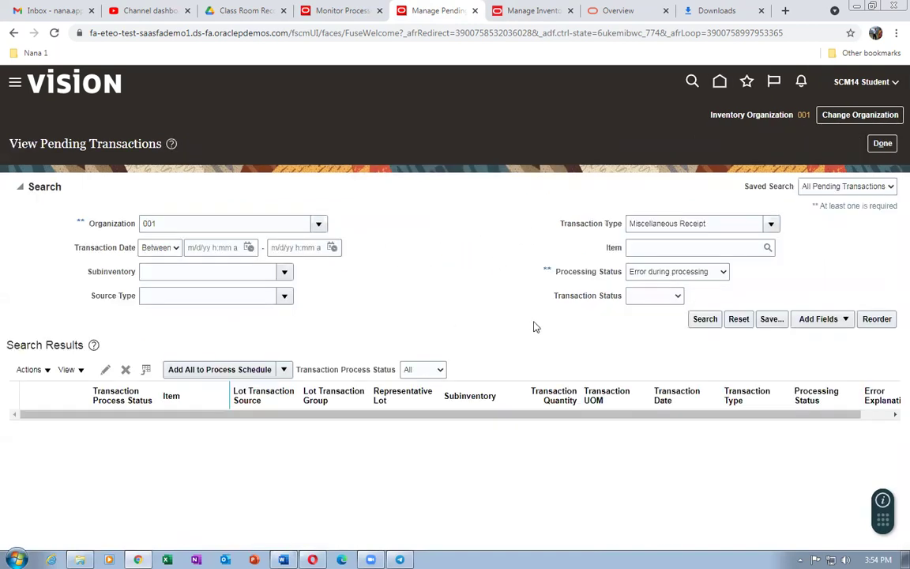
- Leave the pending transactions pages, reopen Manage Pending Transactions to check the Error Transactions Summary, and close it
click(885, 144)
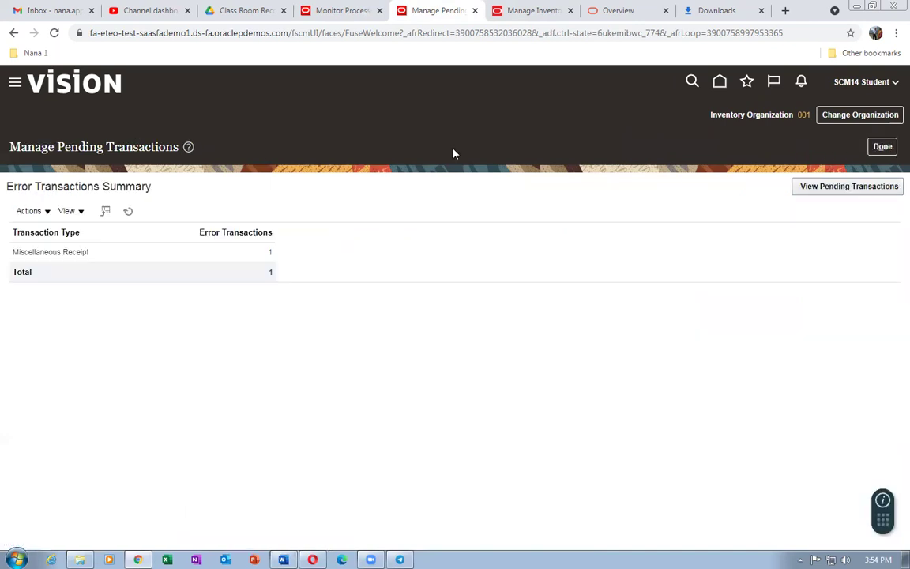
click(881, 146)
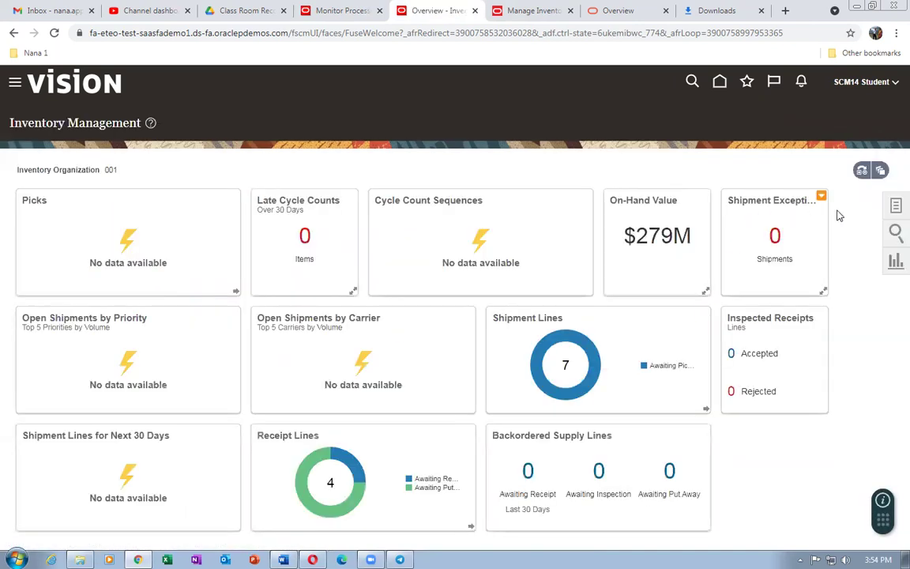
click(895, 205)
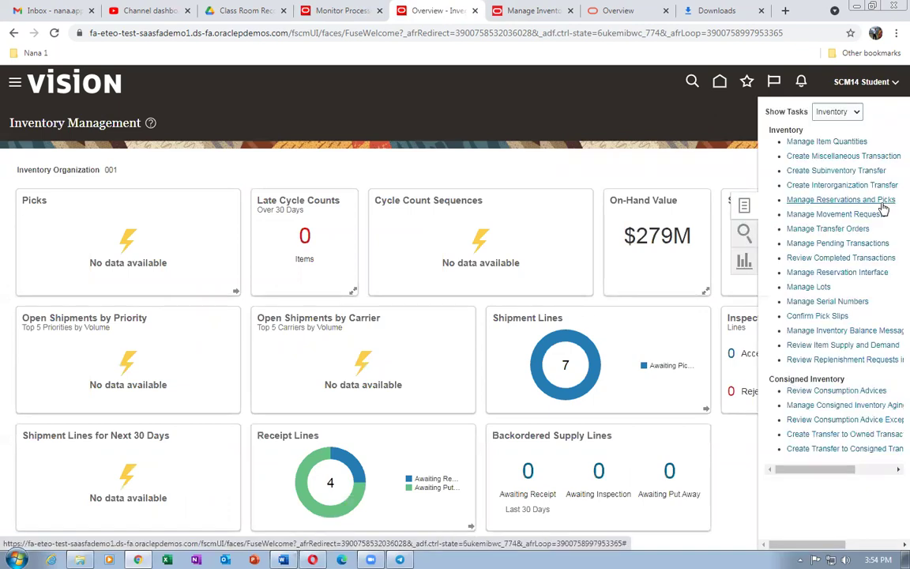
click(839, 245)
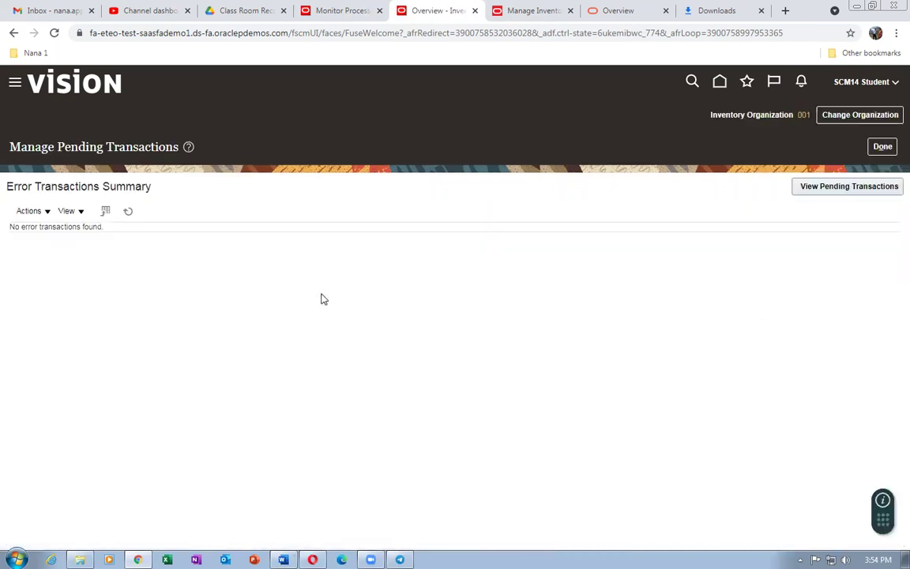
click(883, 147)
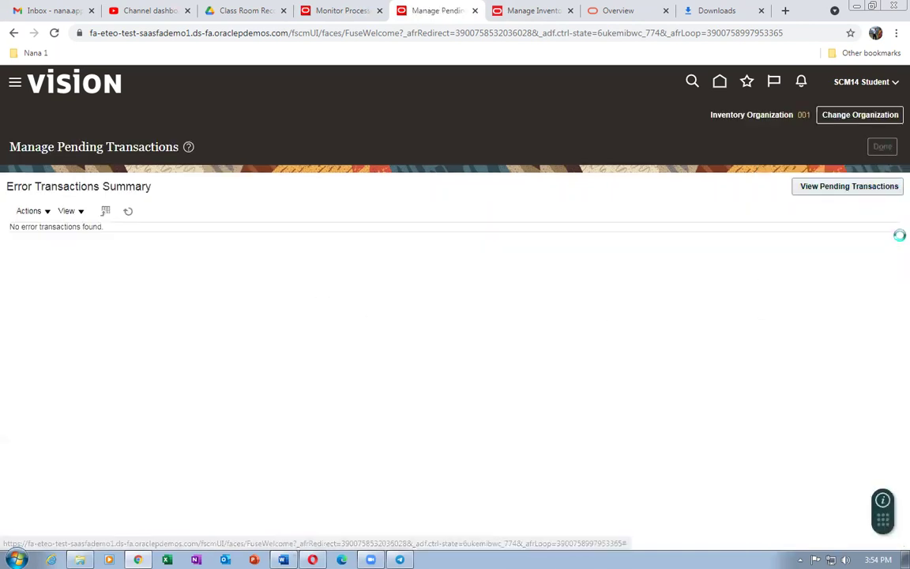
- Open Manage Item Quantities and search for the on-hand quantity of item j05_laptop in organization 001
click(896, 205)
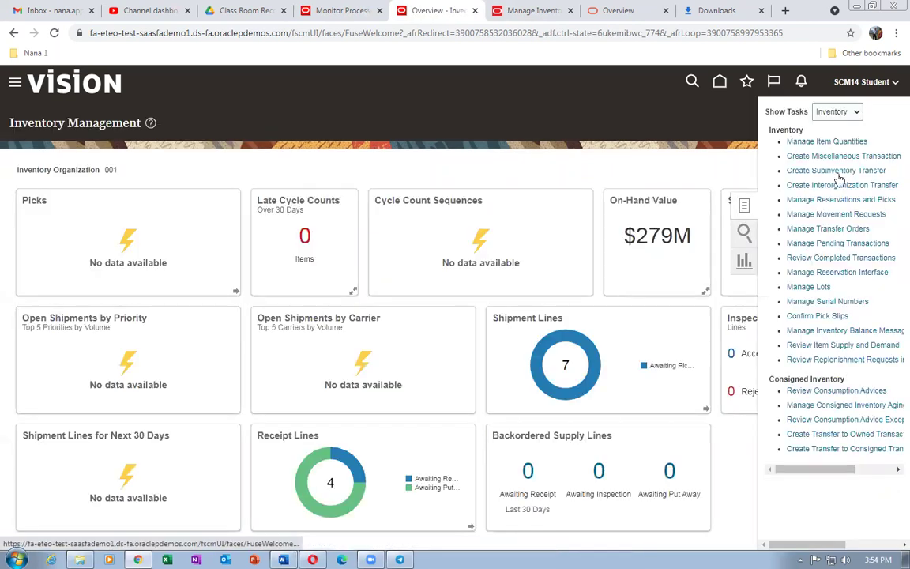
click(826, 142)
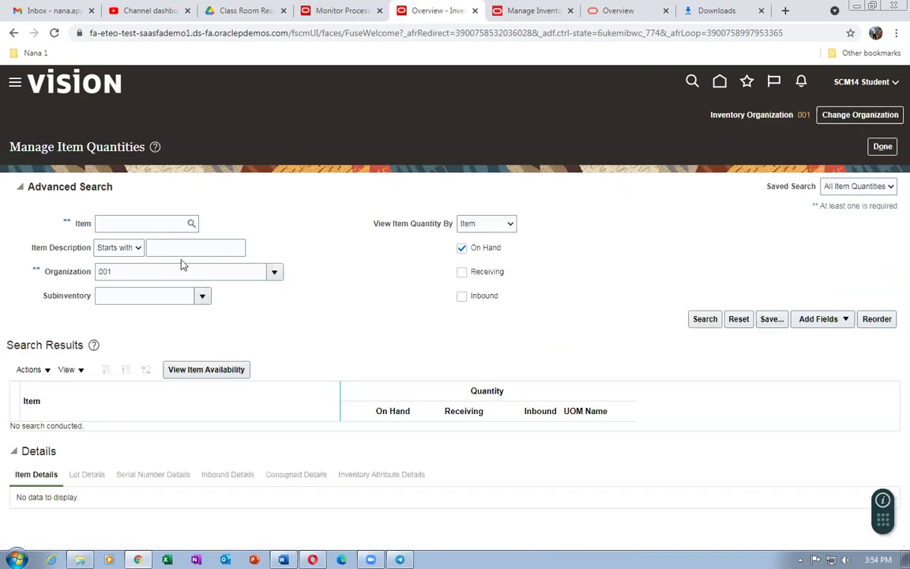
click(128, 223)
text(j05_laptop)
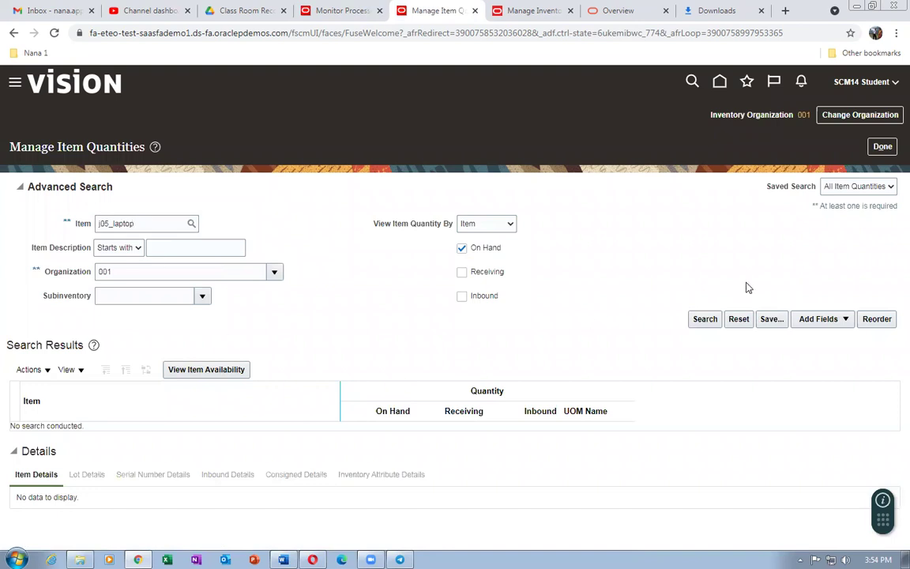
click(705, 319)
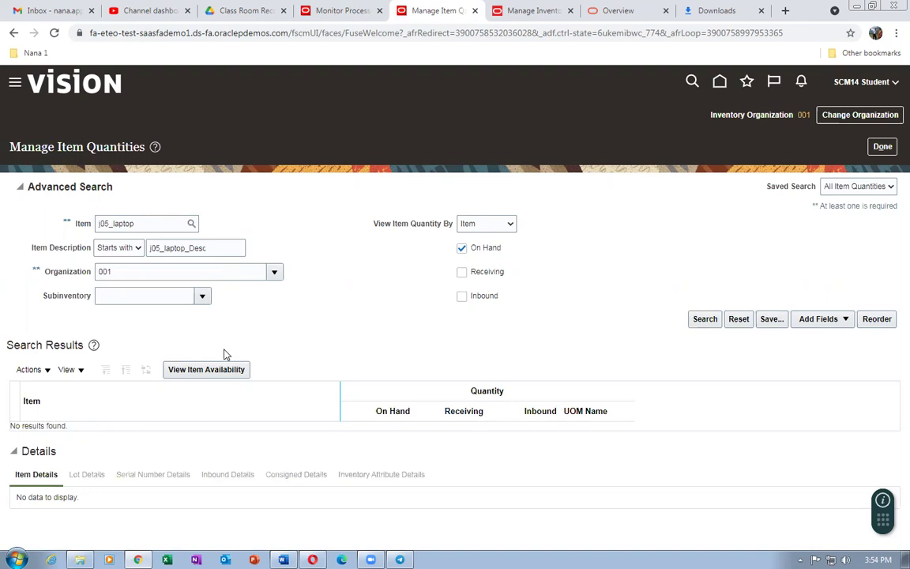
- Resubmit the most recent Manage Inventory Transactions process from the scheduled processes list with the same parameters
click(342, 13)
click(76, 299)
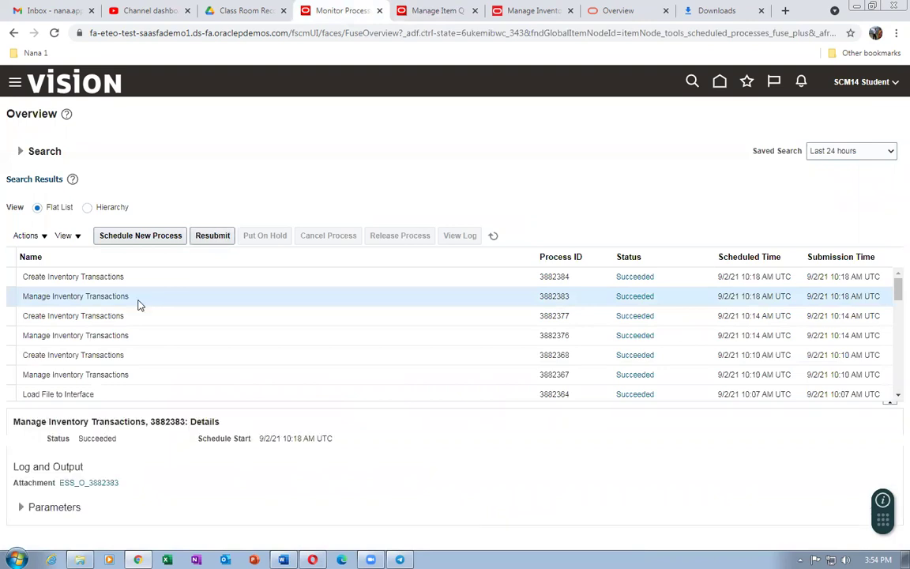
click(213, 234)
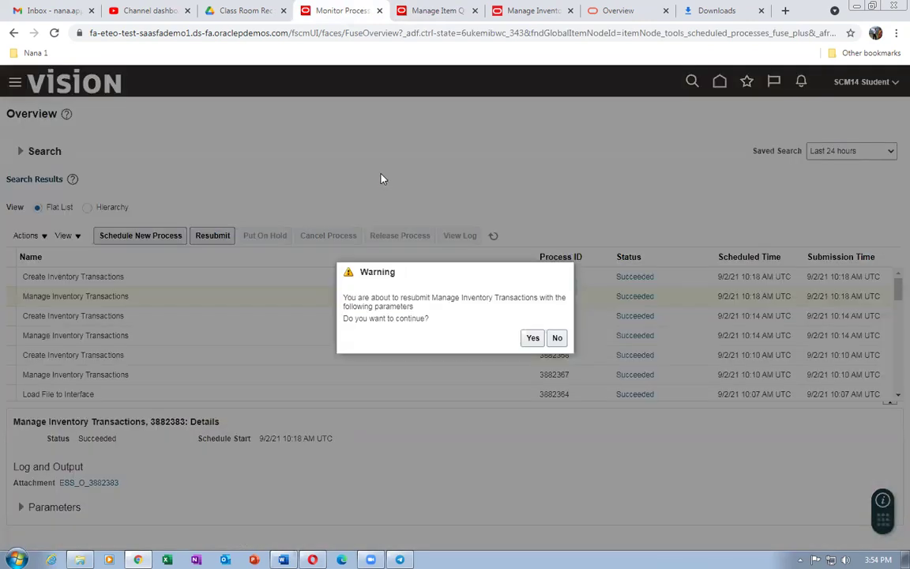
click(533, 338)
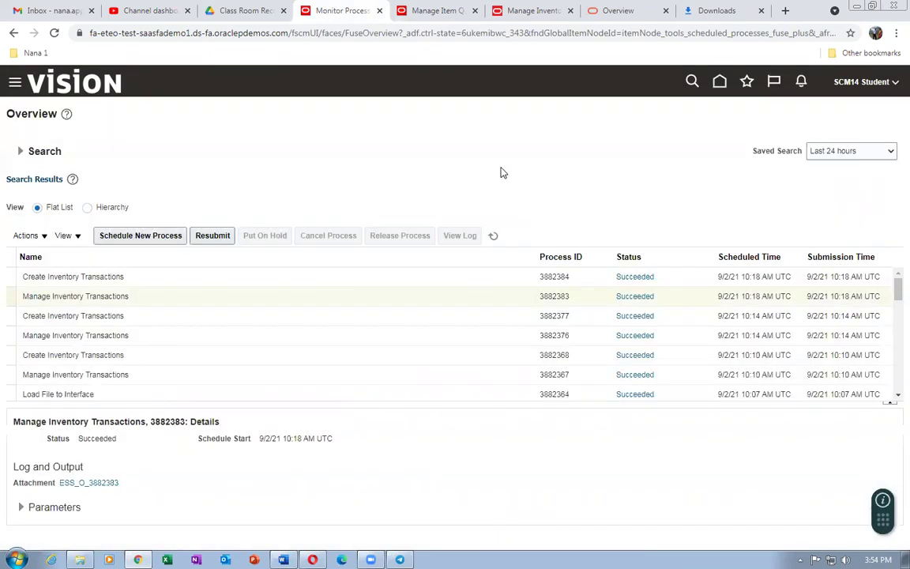
- Refresh the scheduled processes list repeatedly to monitor the resubmitted Manage Inventory Transactions run and its Create Inventory Transactions process
click(494, 235)
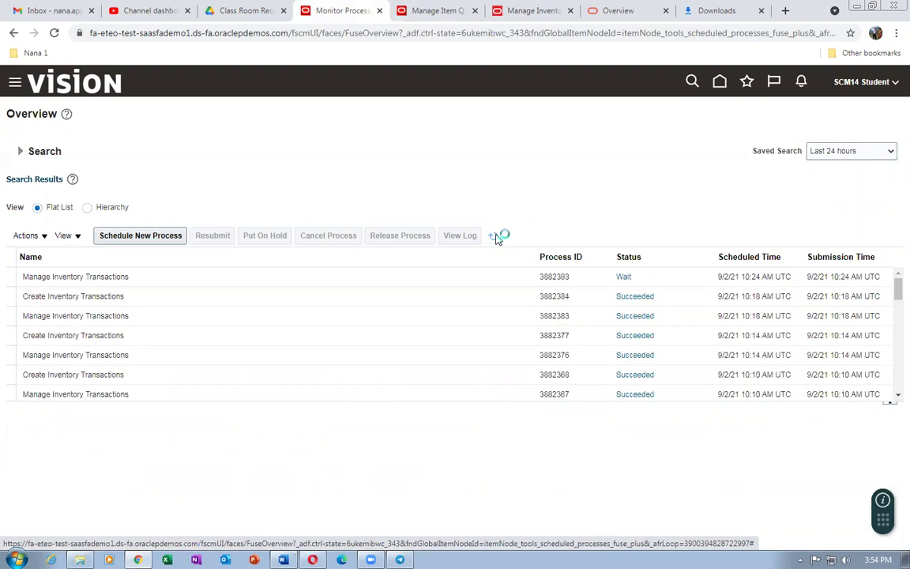
click(494, 236)
click(496, 237)
click(493, 237)
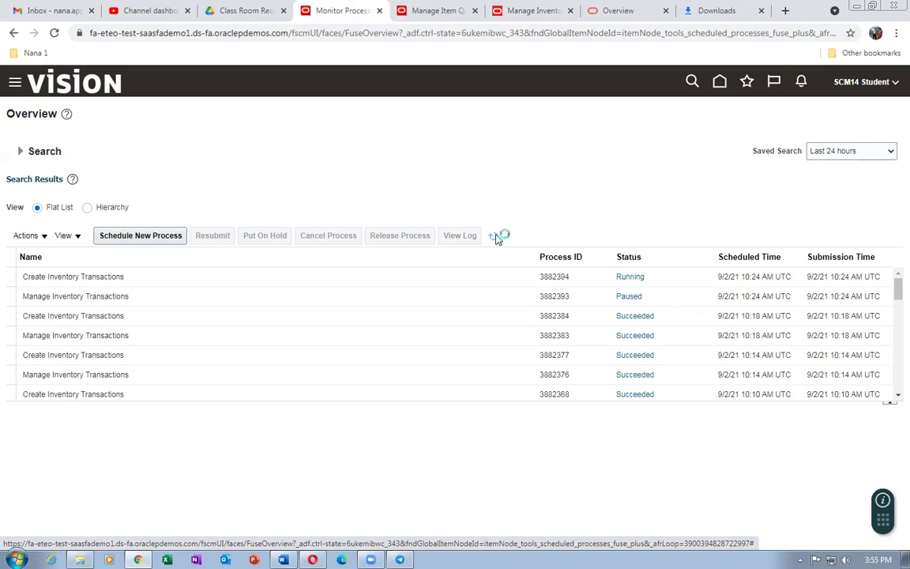
click(493, 236)
click(493, 236)
click(493, 236)
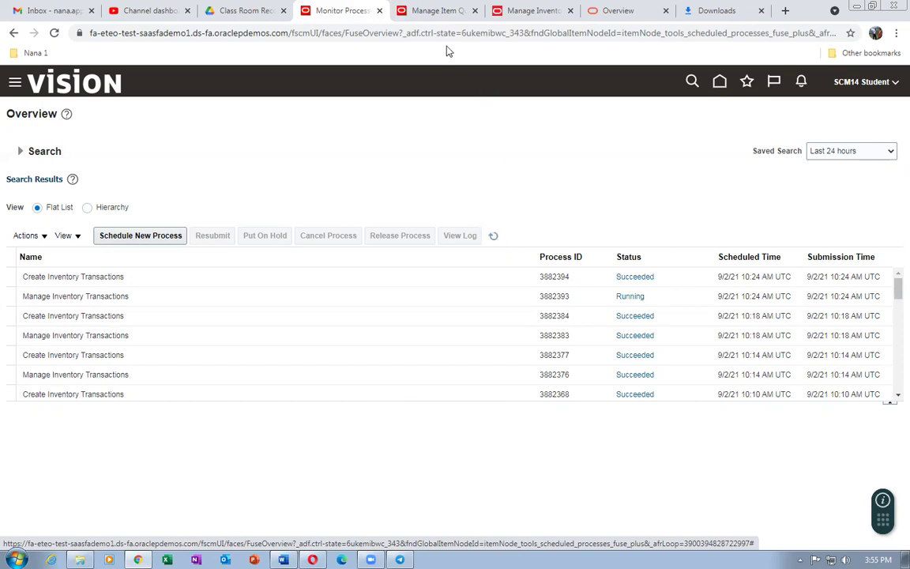
- Rerun the j05_laptop item quantity search, then recheck the status of the resubmitted process in the scheduled processes list
click(434, 11)
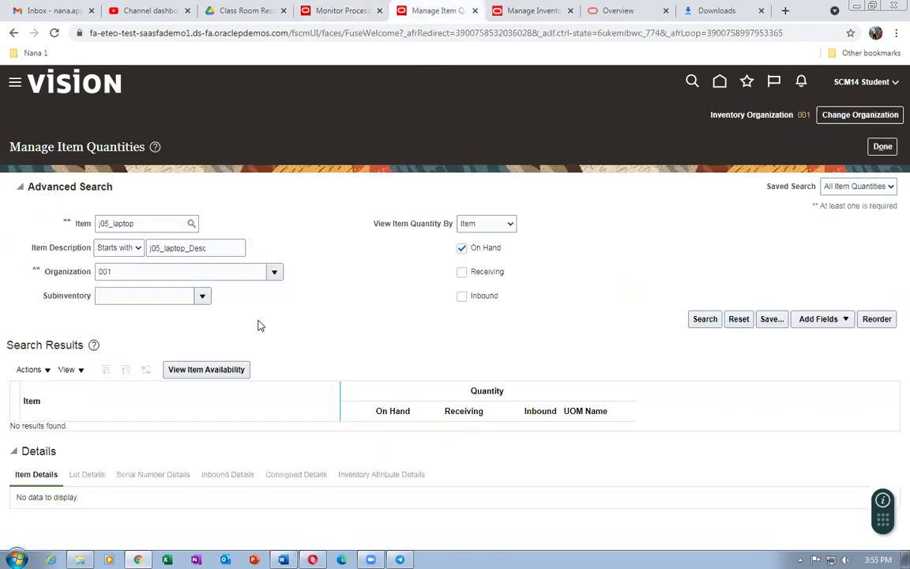
click(709, 321)
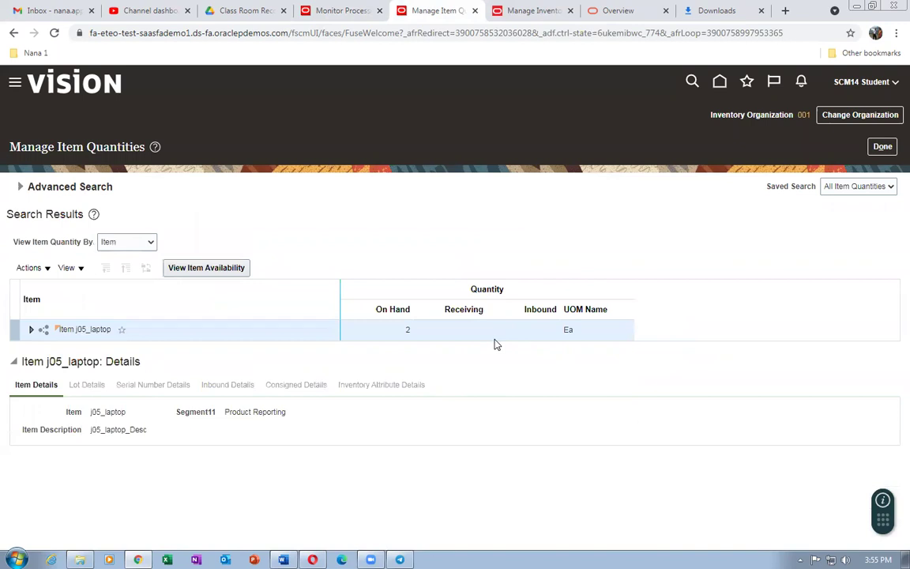
click(353, 11)
click(492, 236)
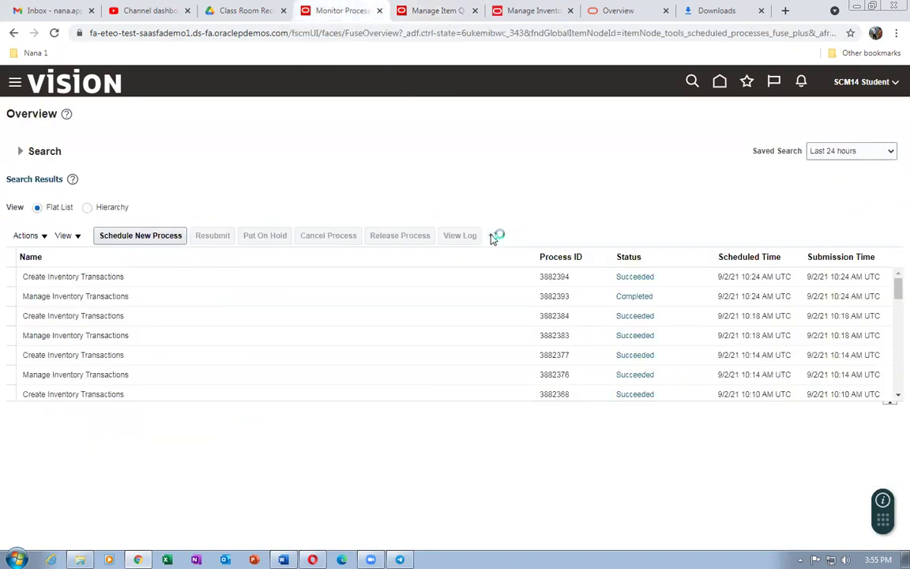
click(496, 237)
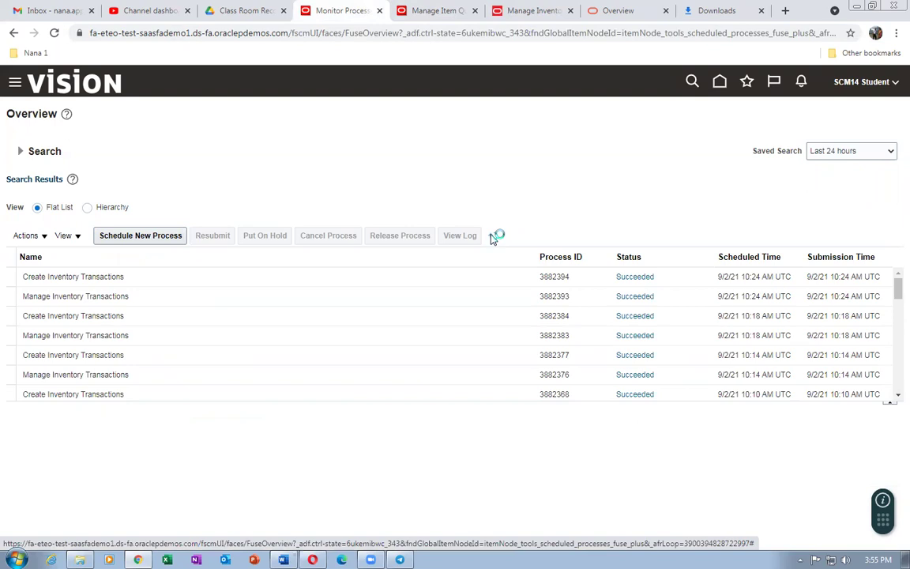
click(494, 236)
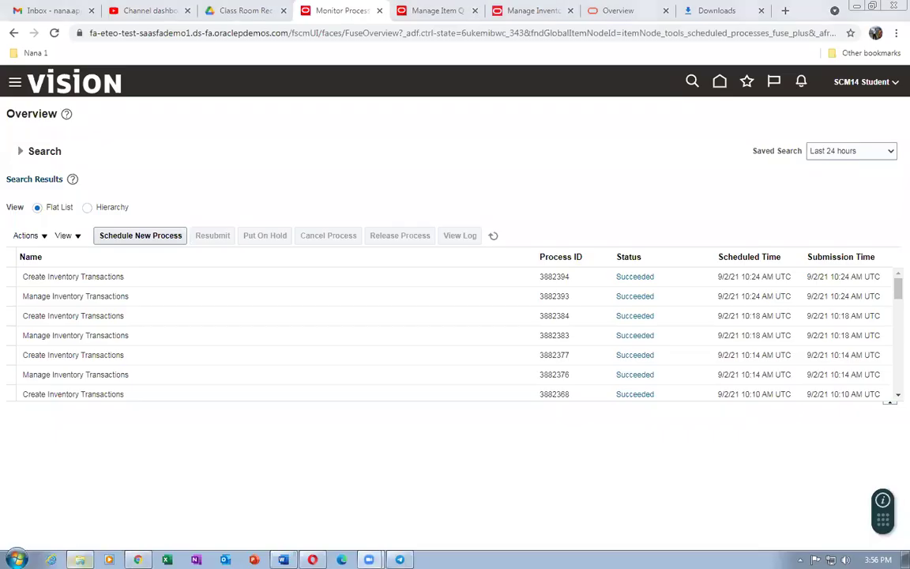
- Switch to Windows Explorer, locate 40_Stock_Import_Template in the Import folder, and open Additional_Docs_Records_4 under PWC Training on Main (J:)
click(283, 321)
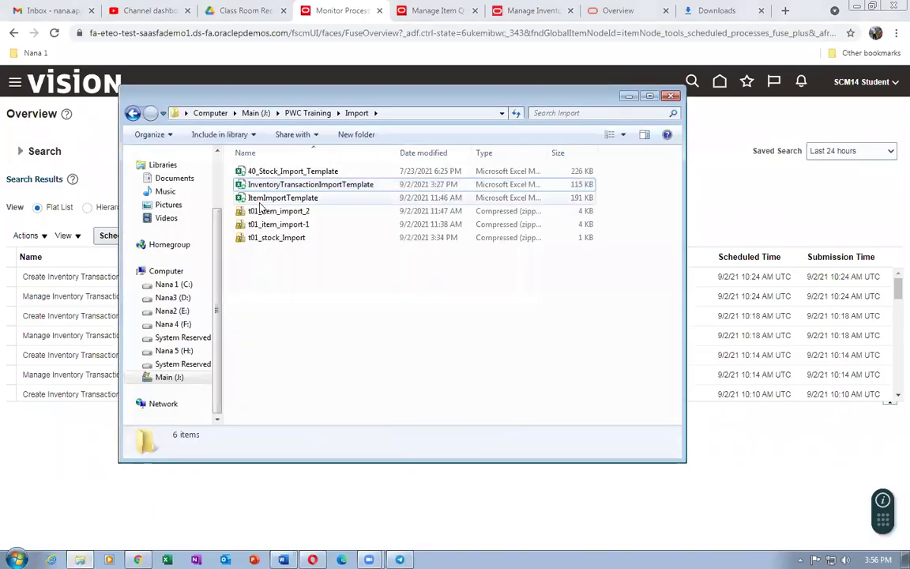
click(291, 174)
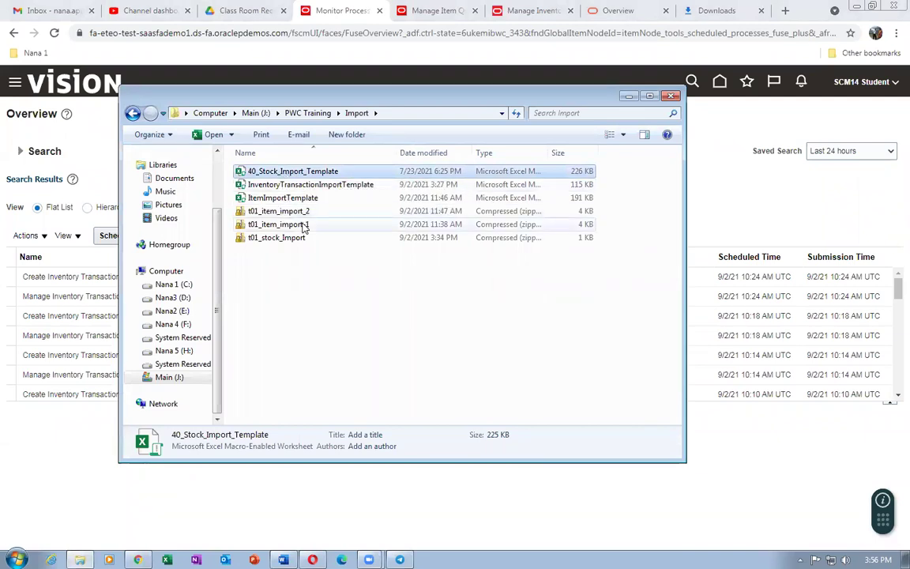
click(167, 325)
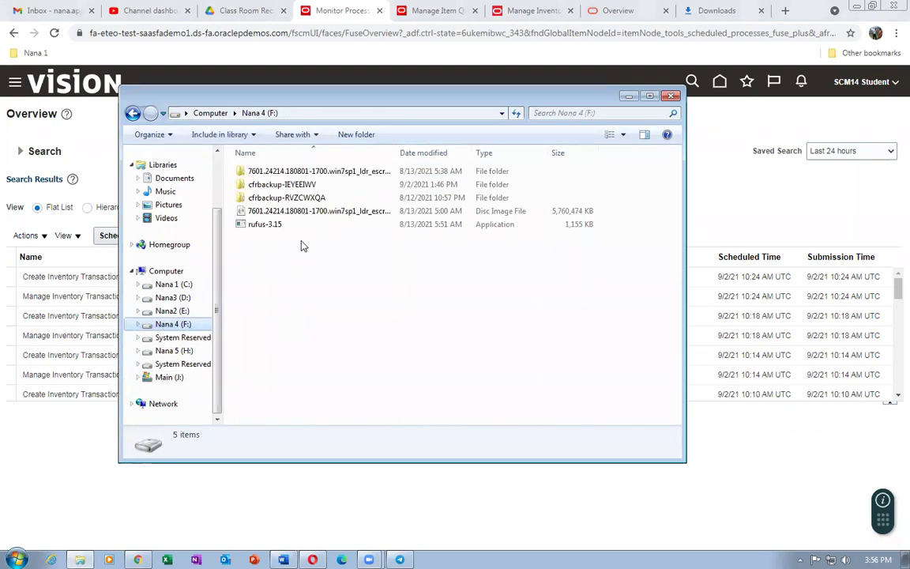
click(166, 377)
double_click(276, 186)
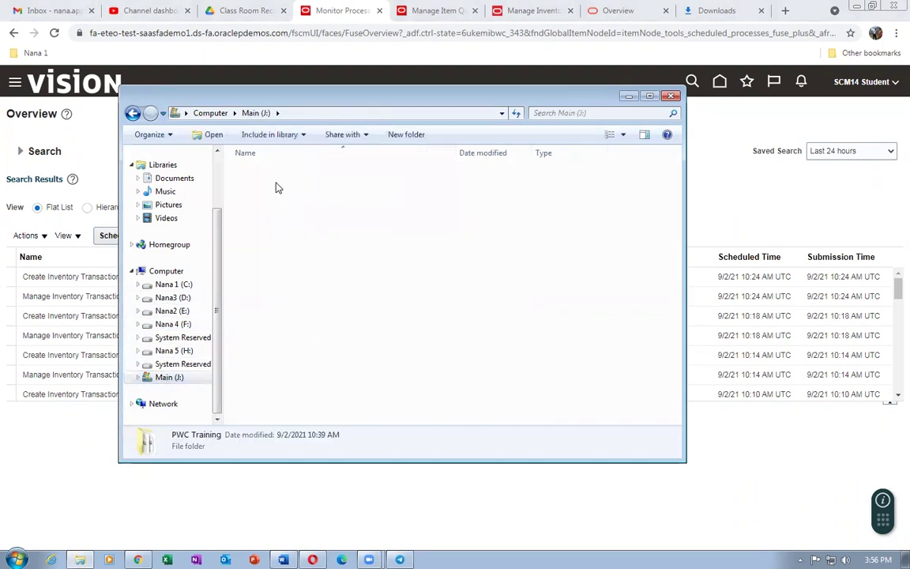
double_click(294, 209)
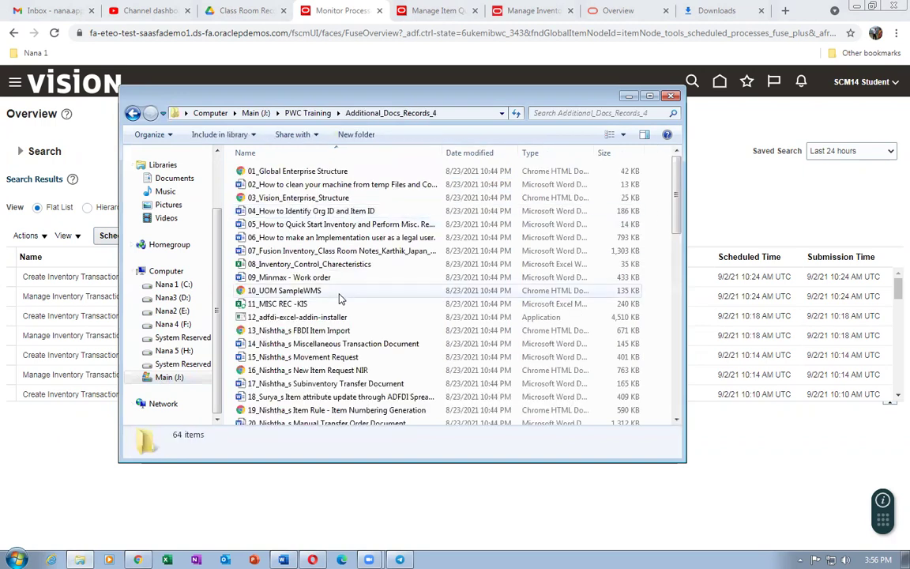
- Open the 40_Stock_Import_Template workbook from Additional_Docs_Records_4 to view its inventory transactions sheet, and close the workbook and the folder window
scroll(340, 298, down, 9)
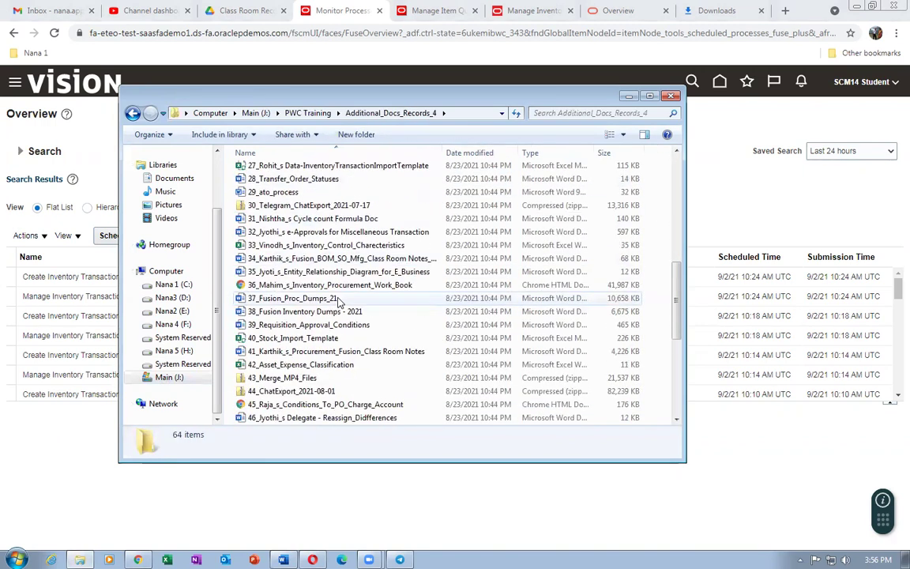
click(300, 338)
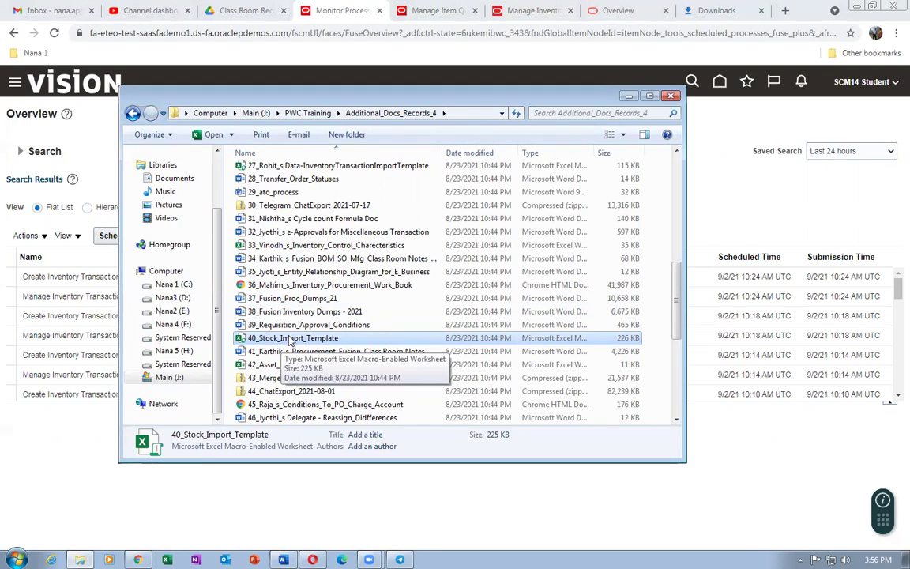
double_click(290, 338)
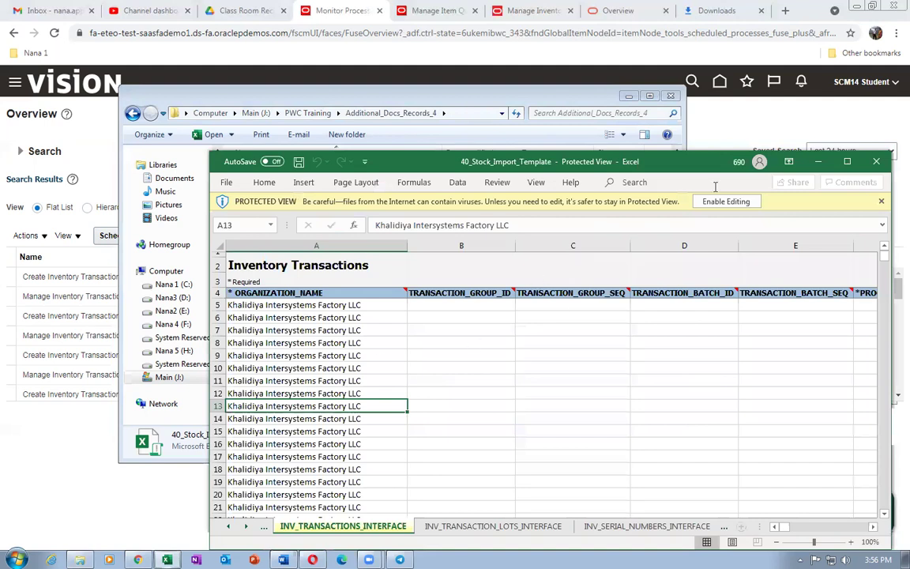
click(876, 161)
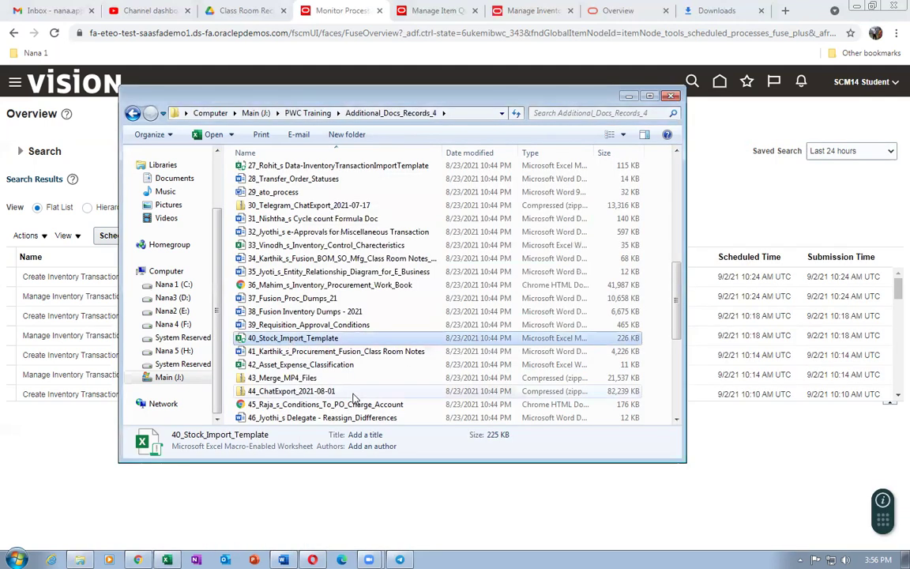
click(671, 96)
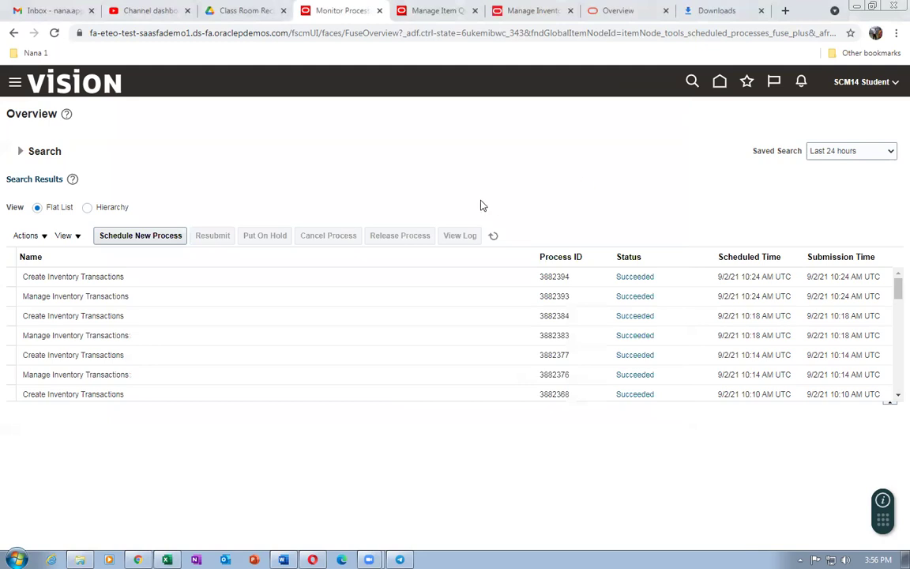